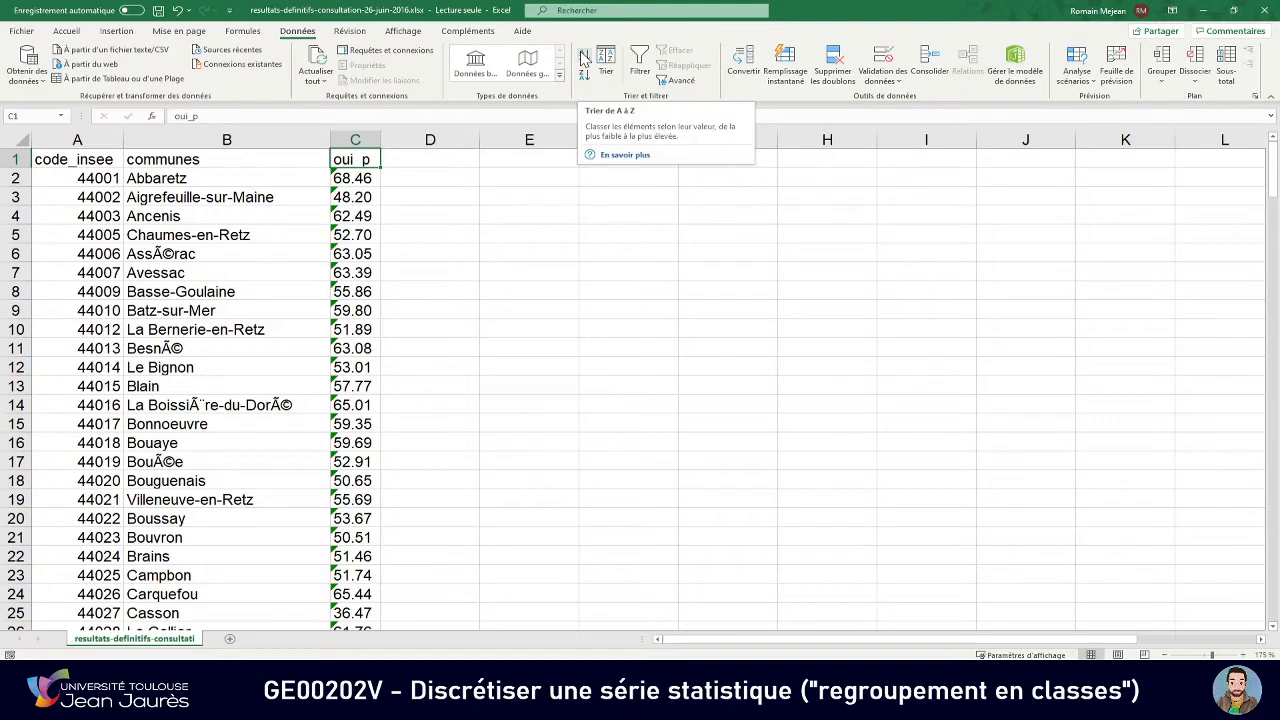
Sort the commune results in ascending order of the oui_p values.
left_click(582, 58)
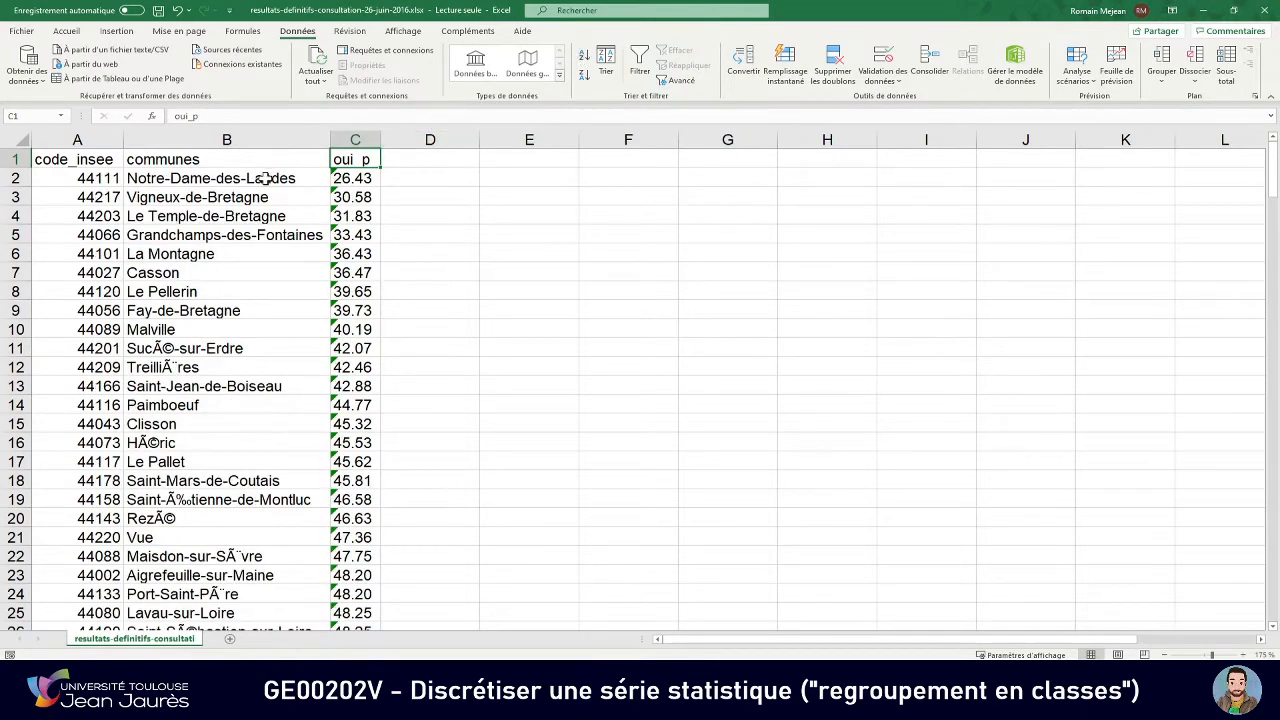
left_click_drag(265, 180, 90, 186)
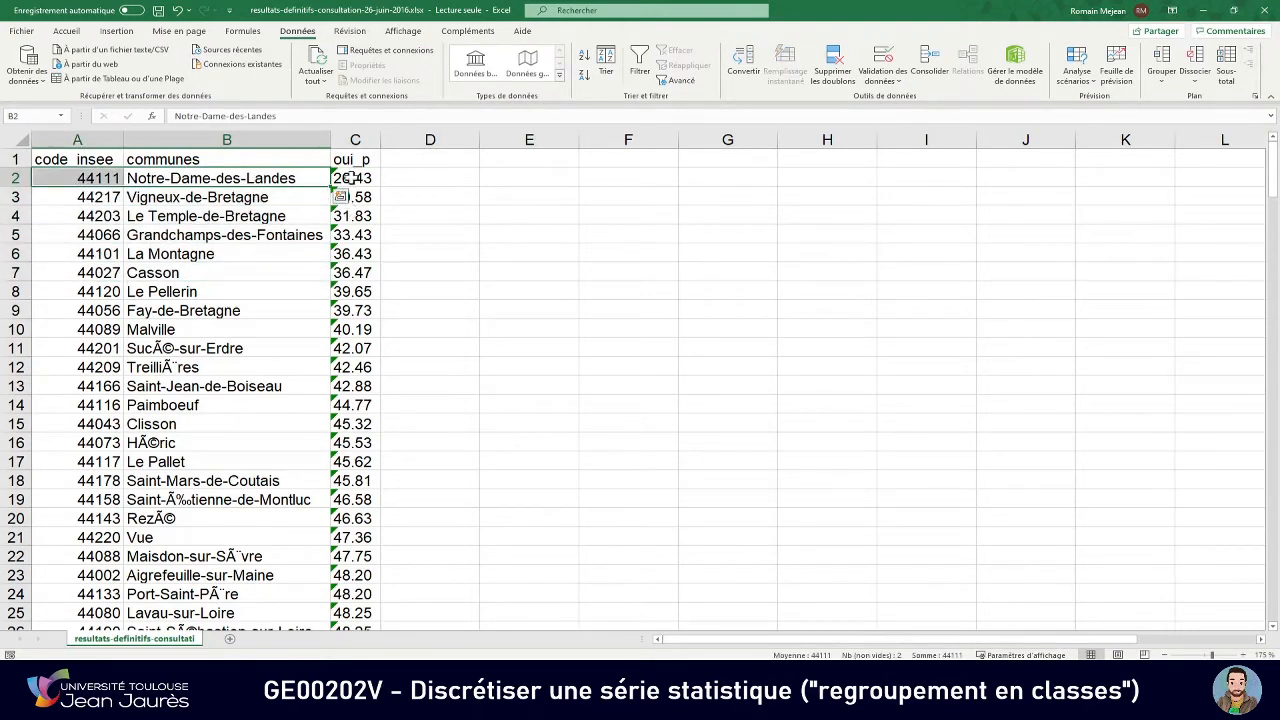
left_click(404, 177)
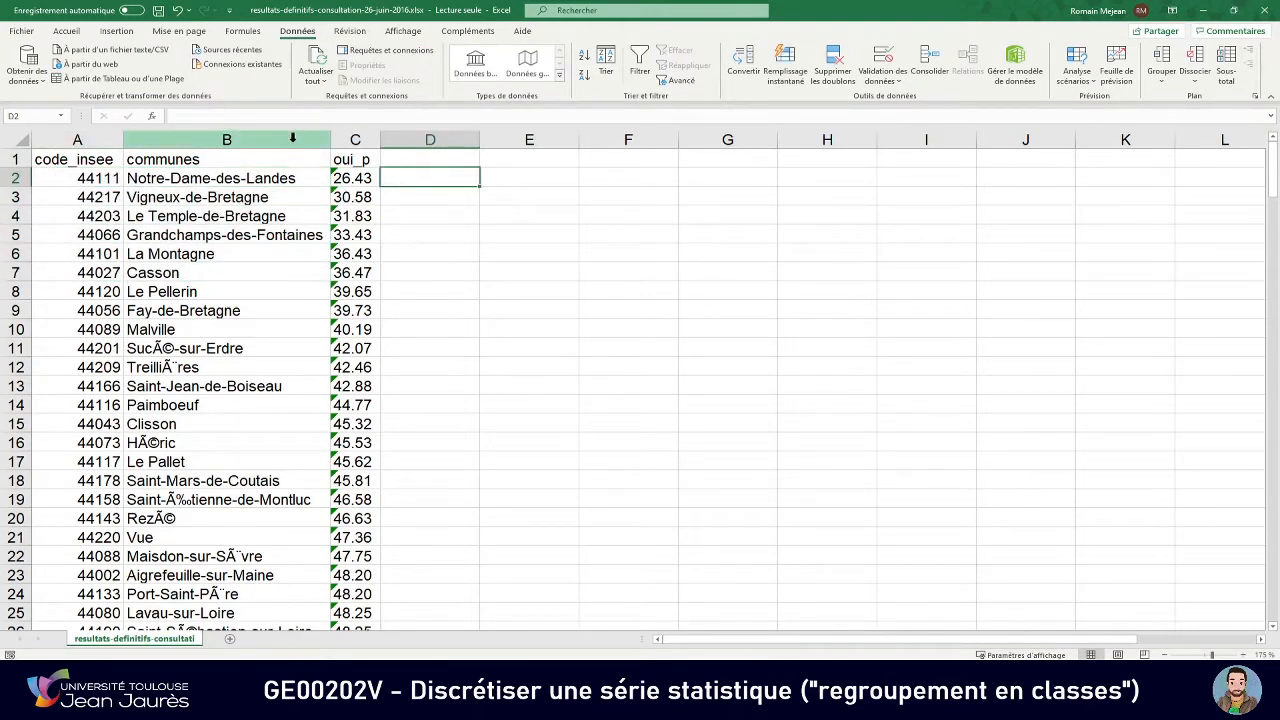
left_click_drag(294, 138, 80, 141)
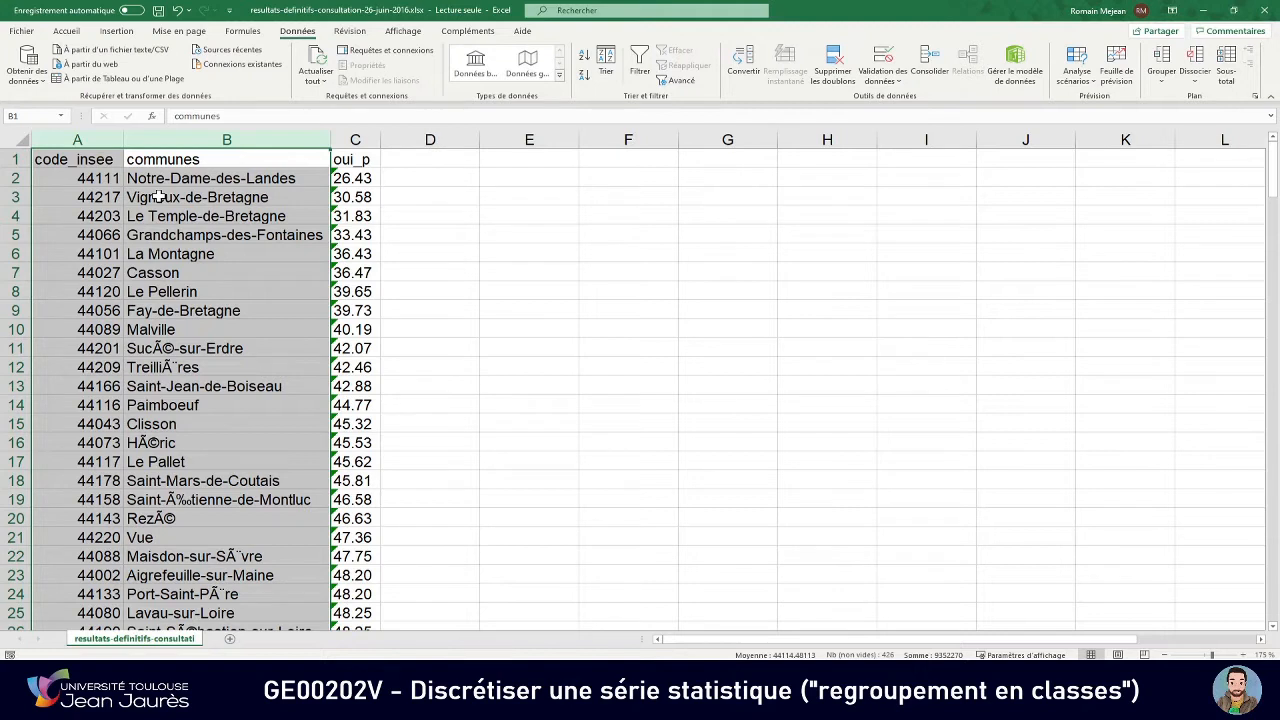
Examine the error warning on cell C2 and the correction options it offers.
left_click(352, 178)
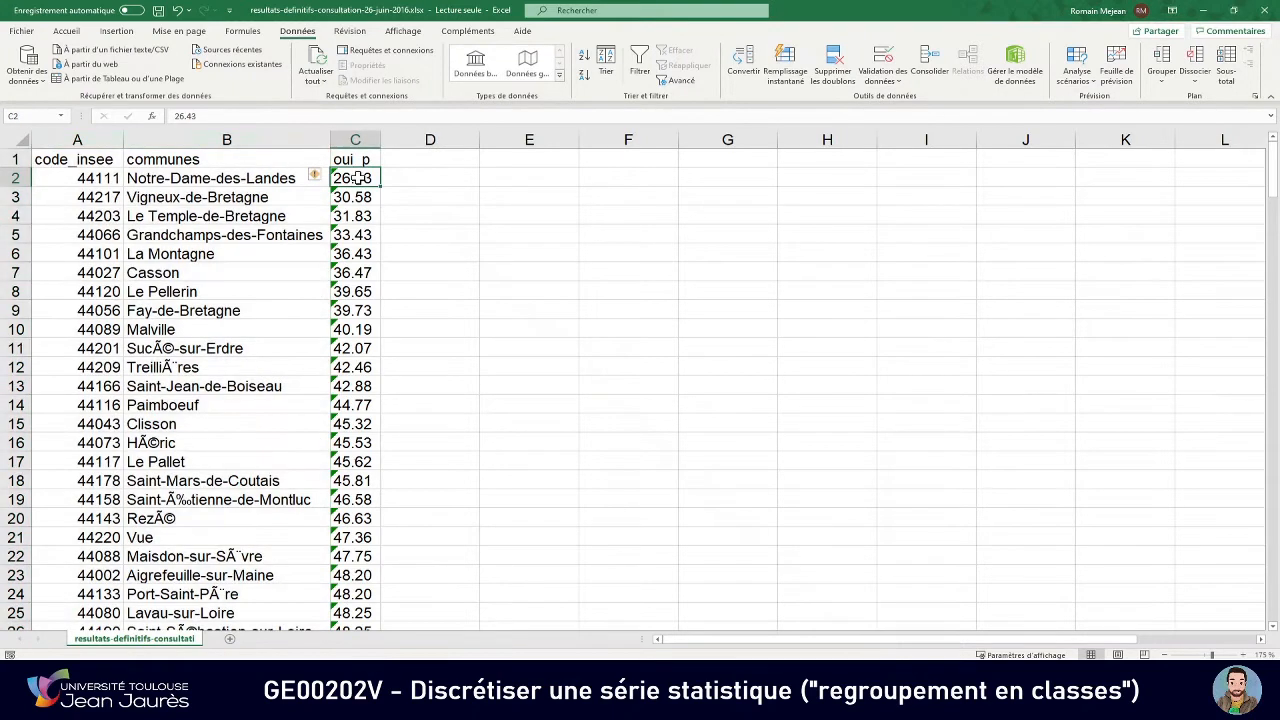
mouse_move(317, 180)
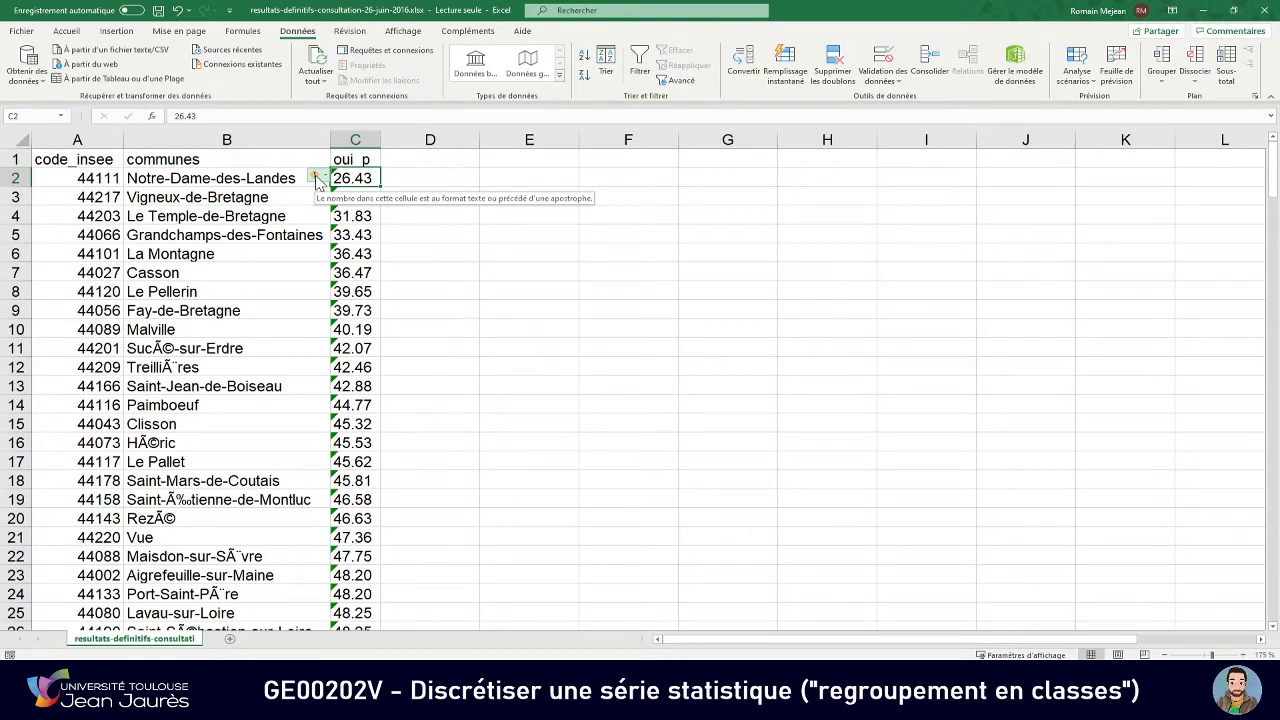
left_click(316, 178)
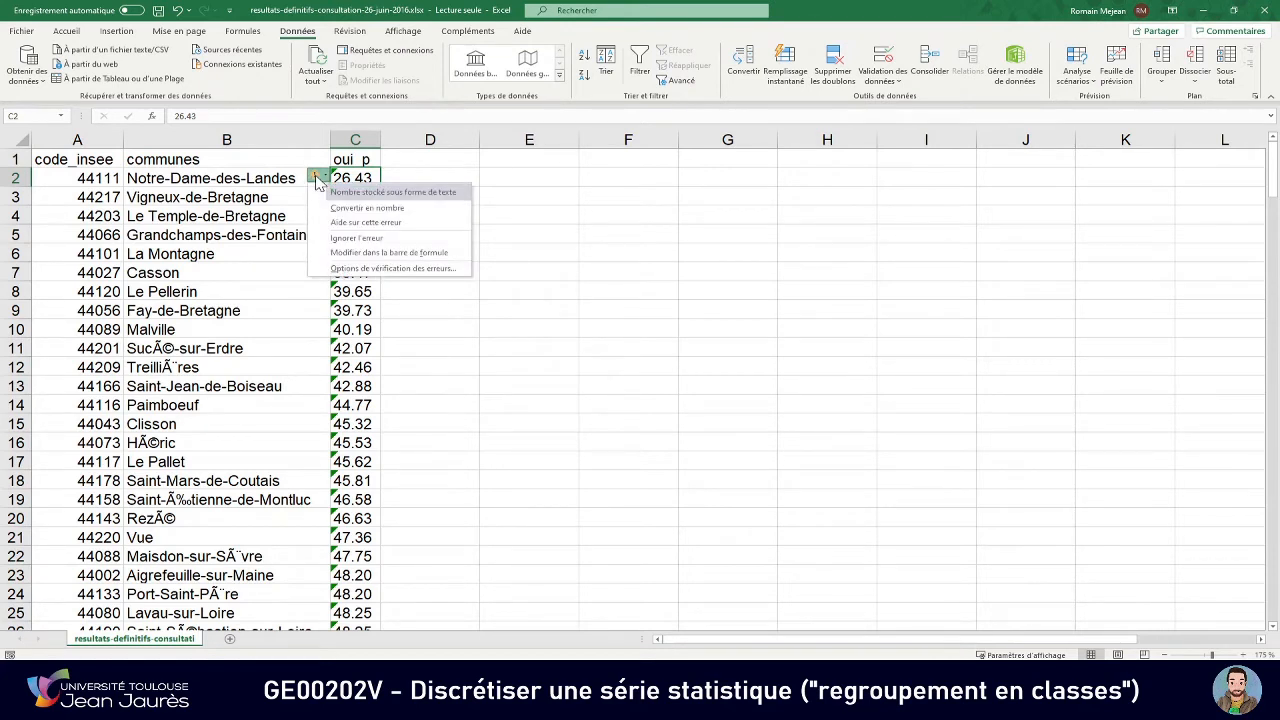
left_click(403, 177)
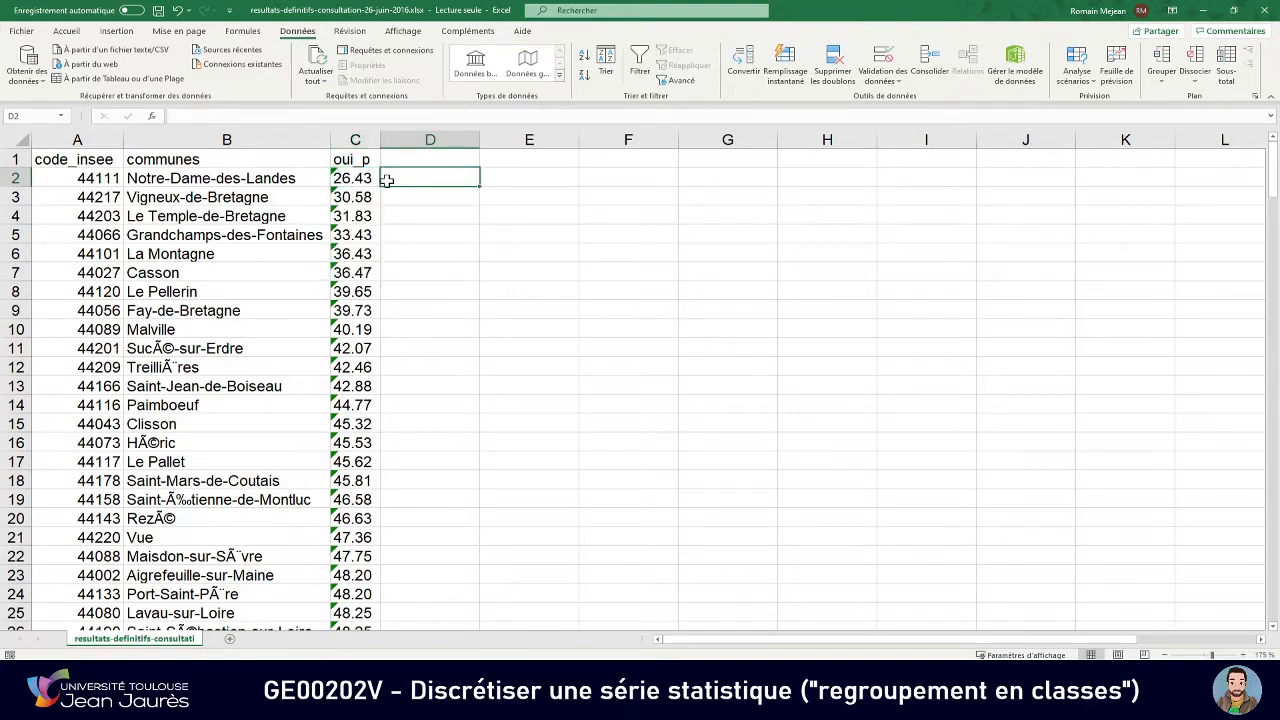
left_click(236, 178)
left_click_drag(236, 178, 232, 329)
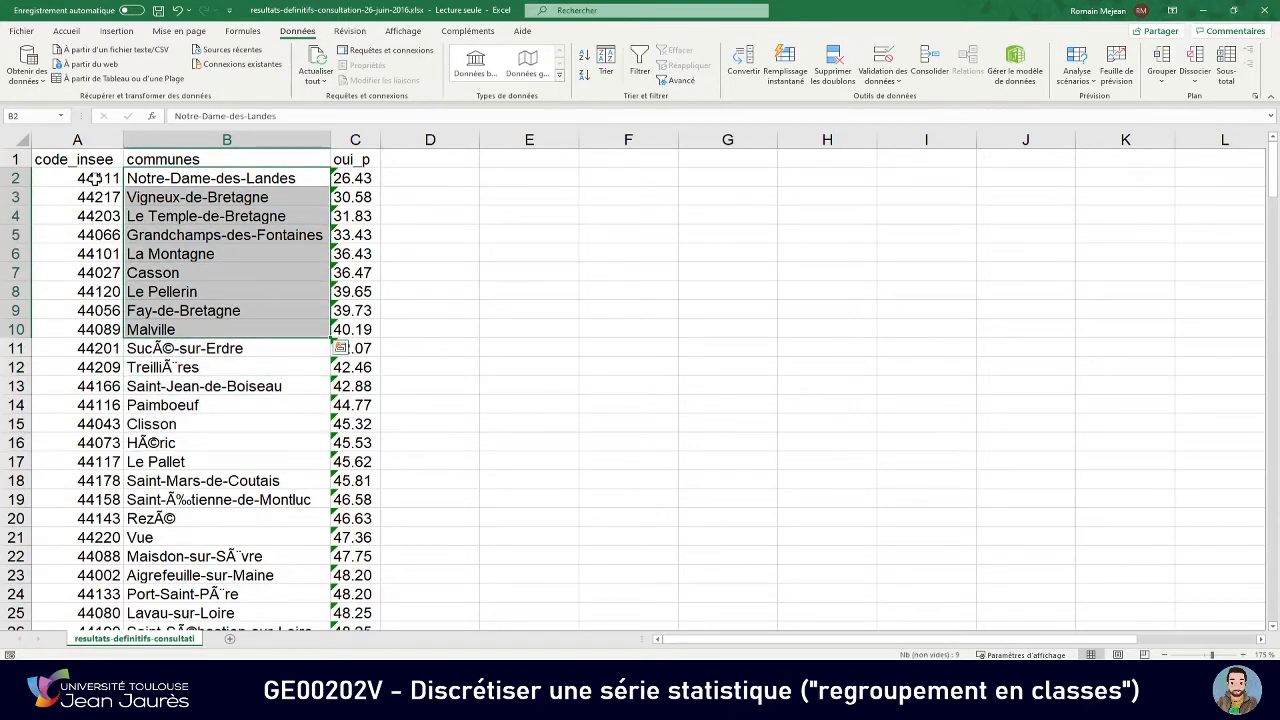
left_click_drag(95, 179, 86, 461)
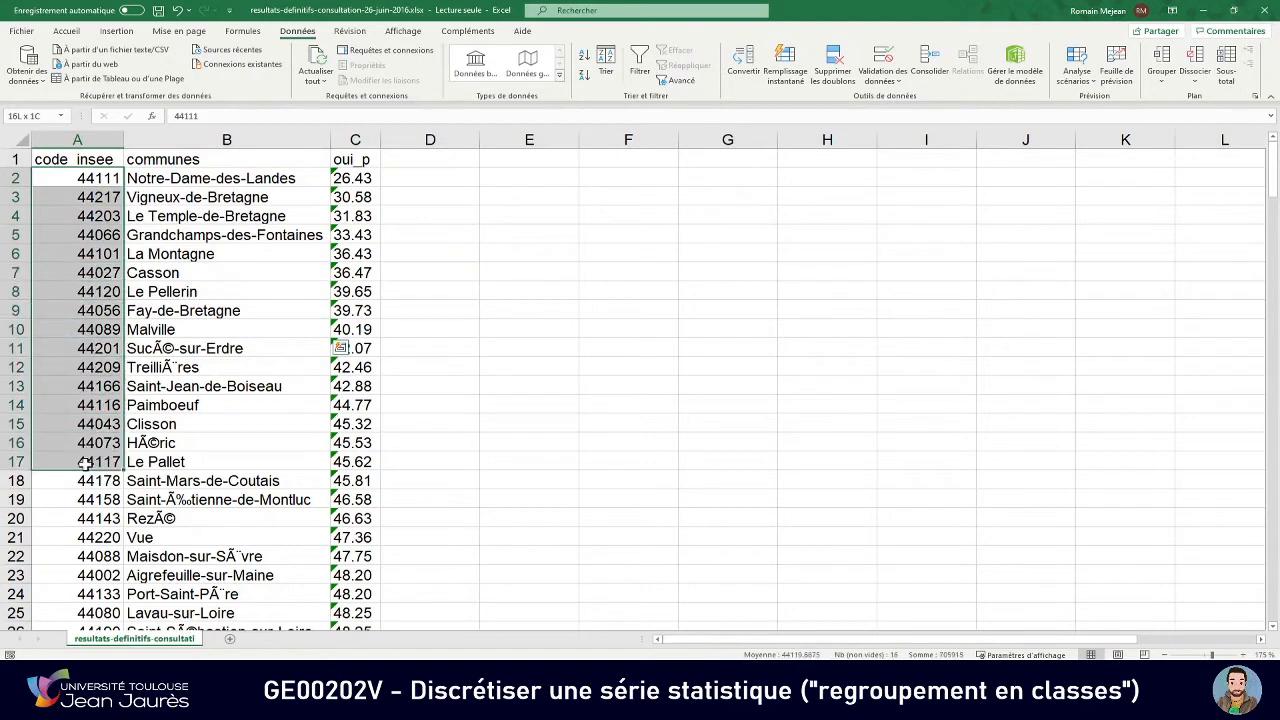
left_click_drag(345, 178, 352, 368)
Convert all the text-stored oui_p values from C2 to the end of the column into numbers.
left_click(366, 177)
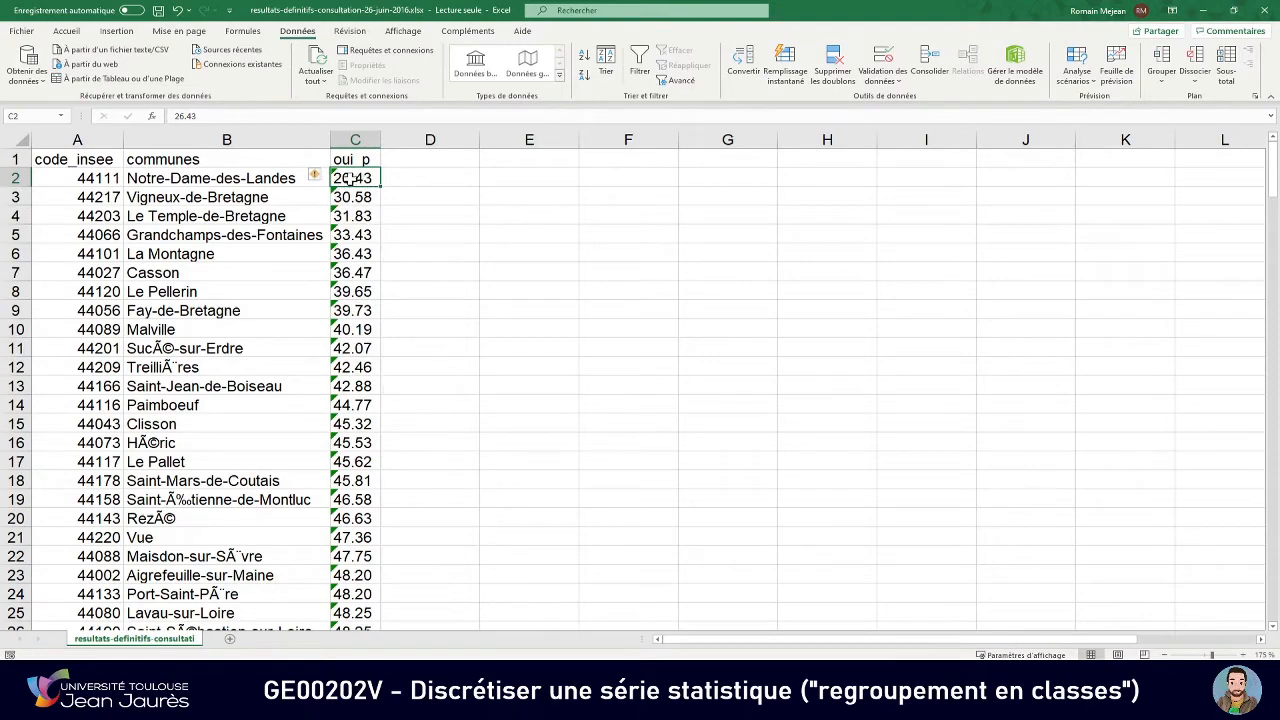
key("ctrl+shift+Down")
scroll(357, 250, "up", 8)
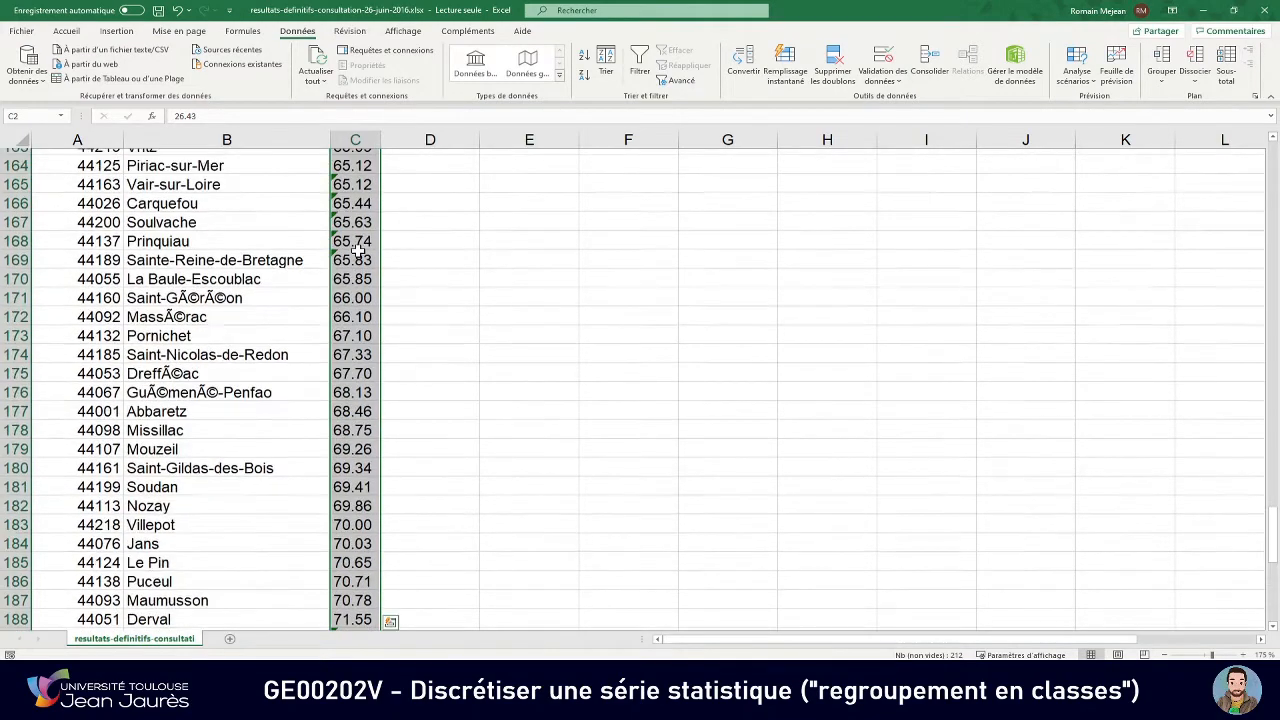
scroll(357, 250, "up", 20)
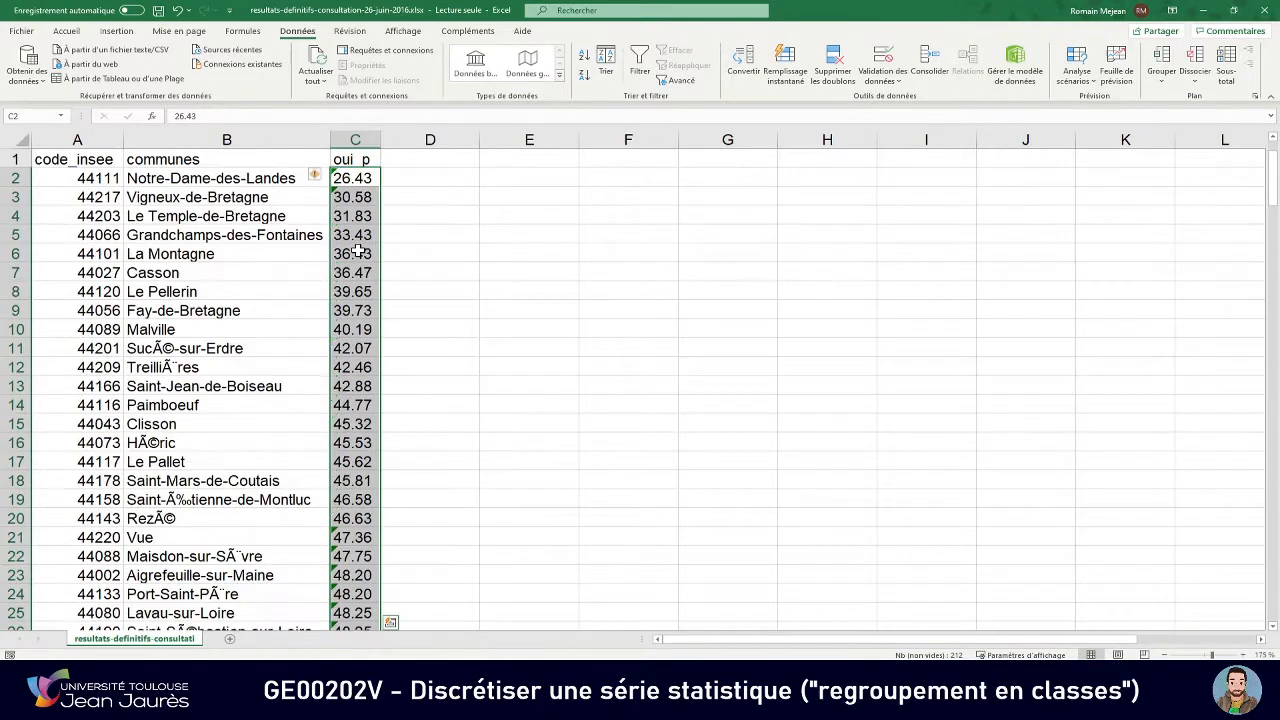
left_click(317, 178)
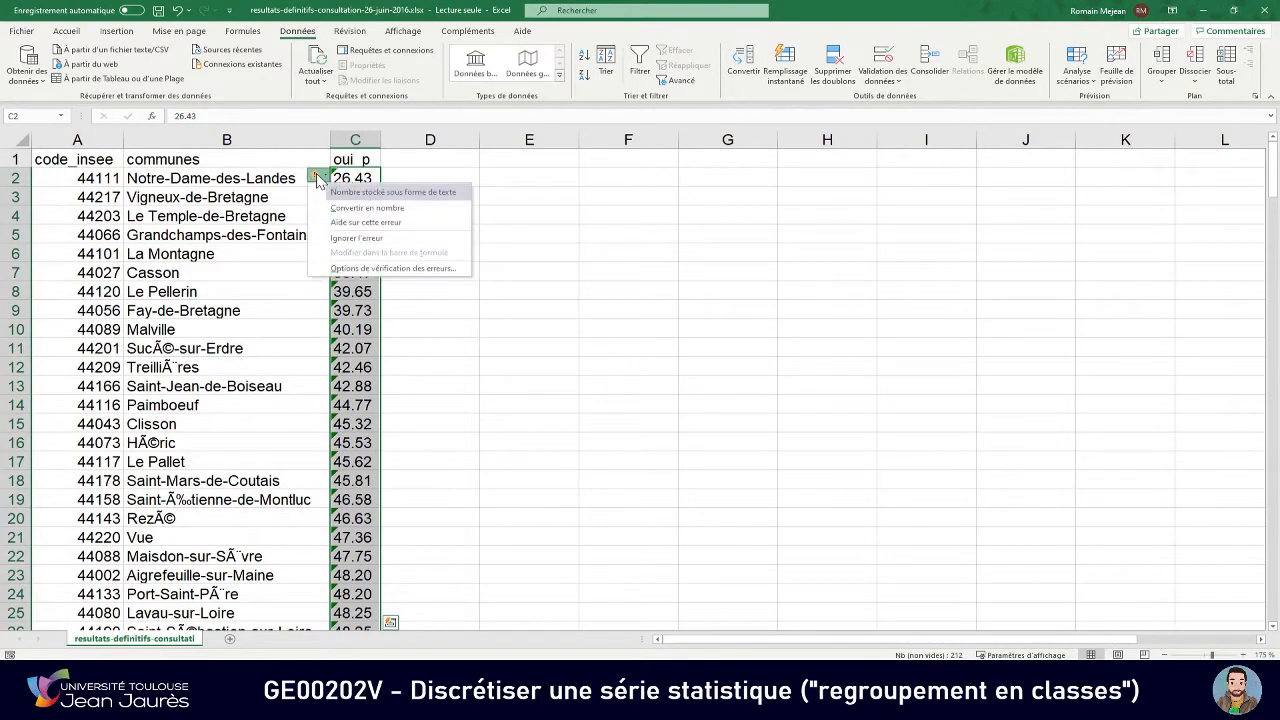
left_click(409, 210)
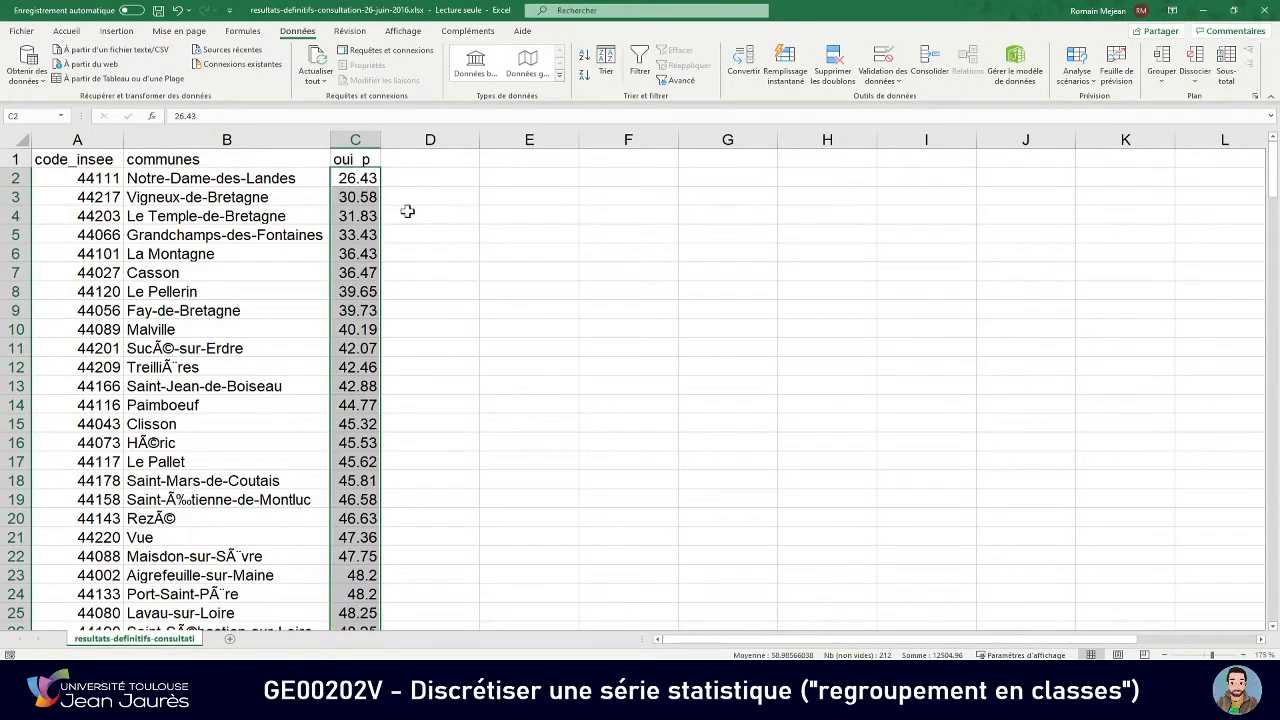
left_click(424, 179)
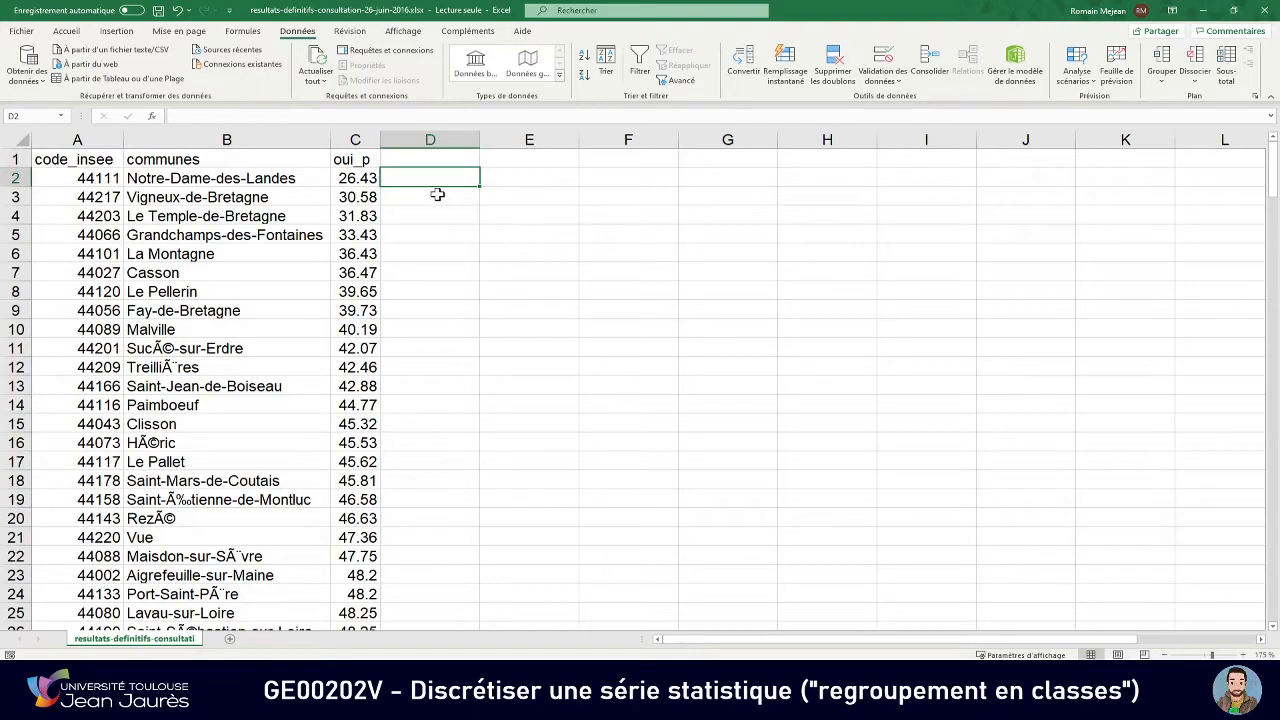
scroll(451, 220, "down", 18)
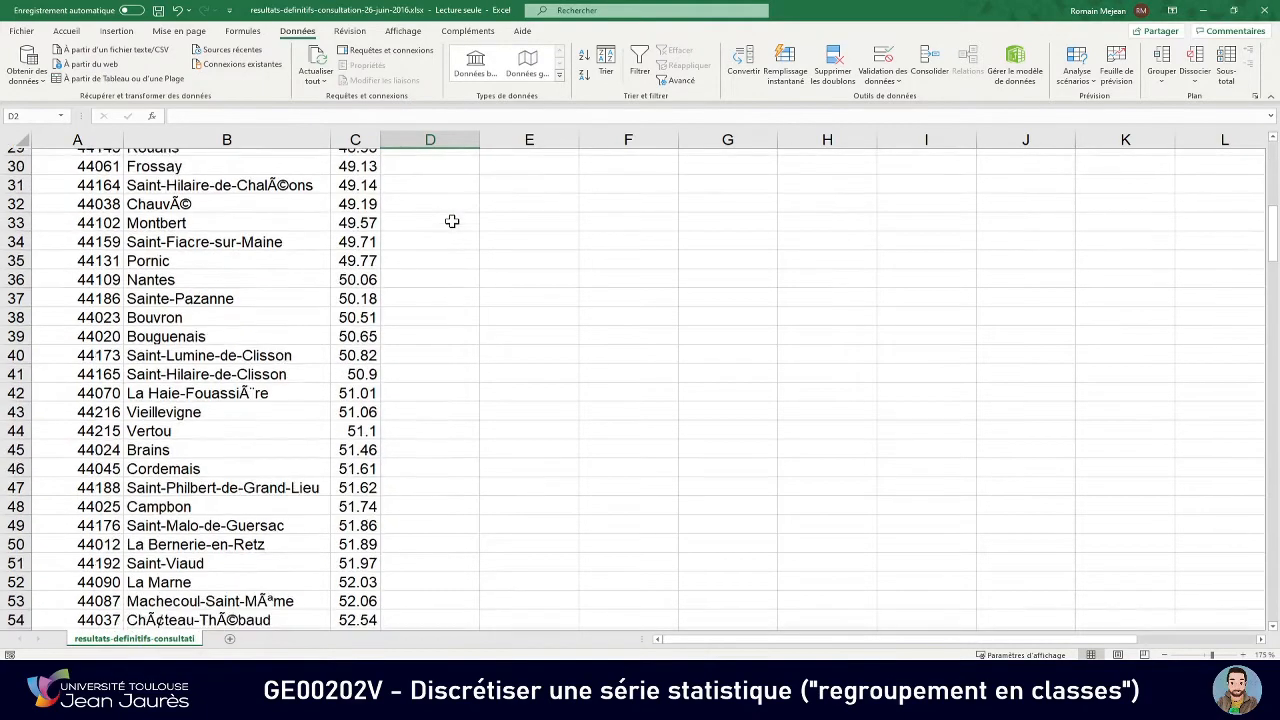
scroll(451, 220, "up", 18)
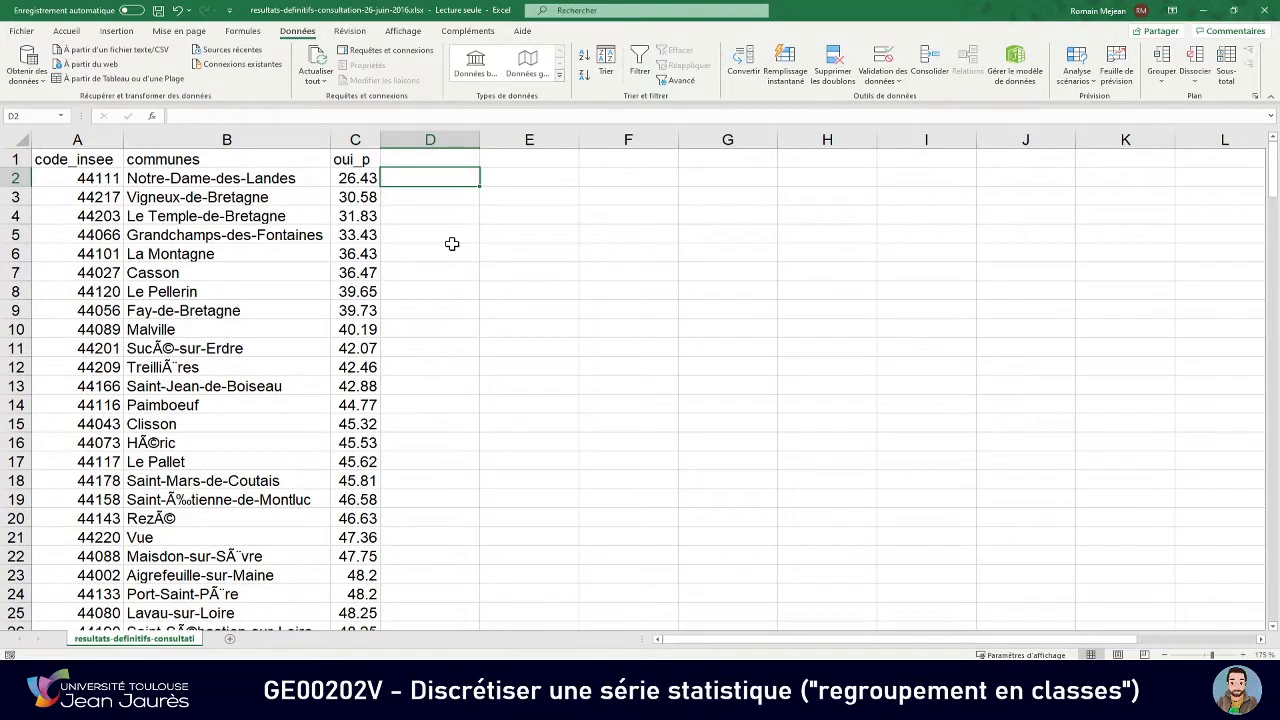
Enter the label "Effectifs Egaux" in cell E6 and widen column E to fit it.
left_click(496, 256)
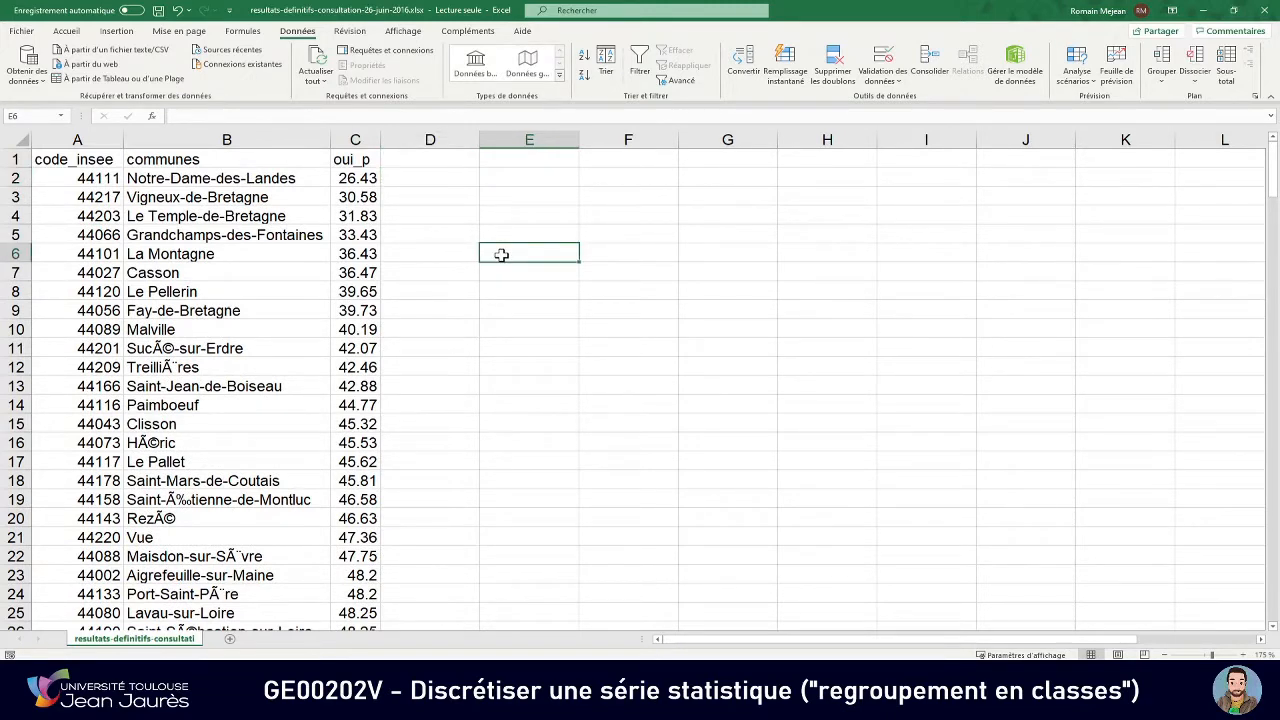
type("Effect")
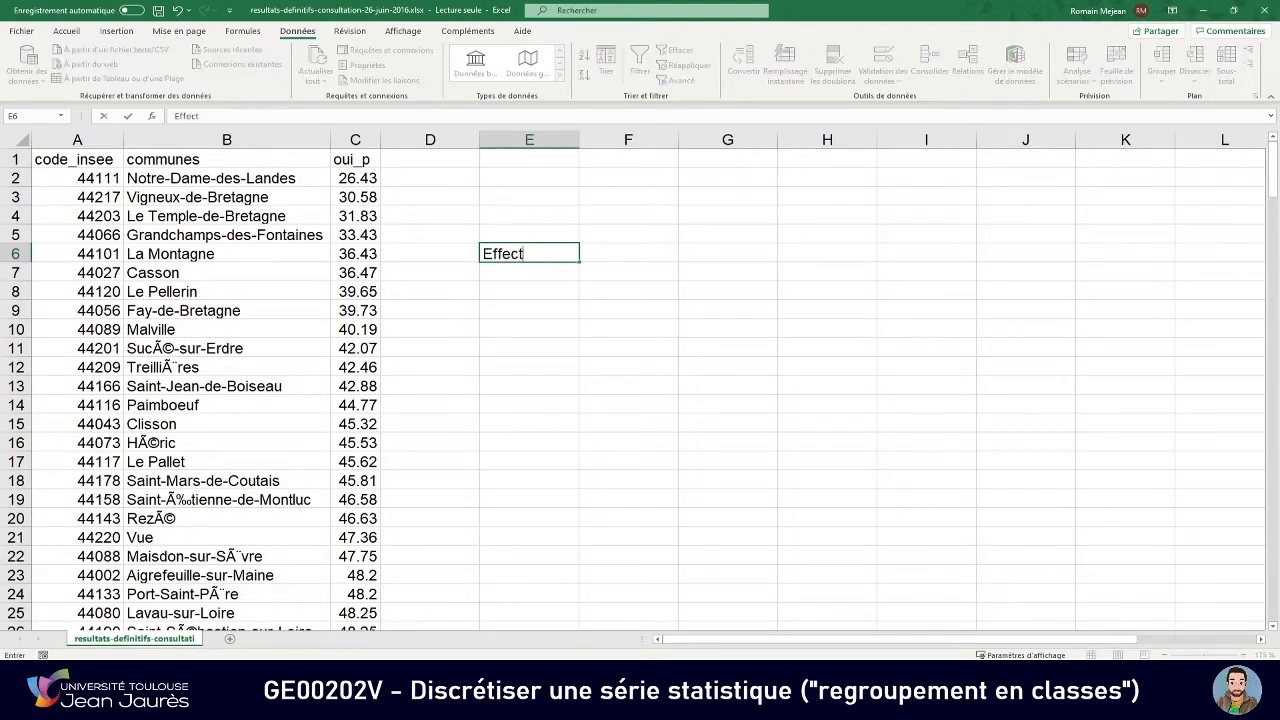
type("ifs Egau")
key("Return")
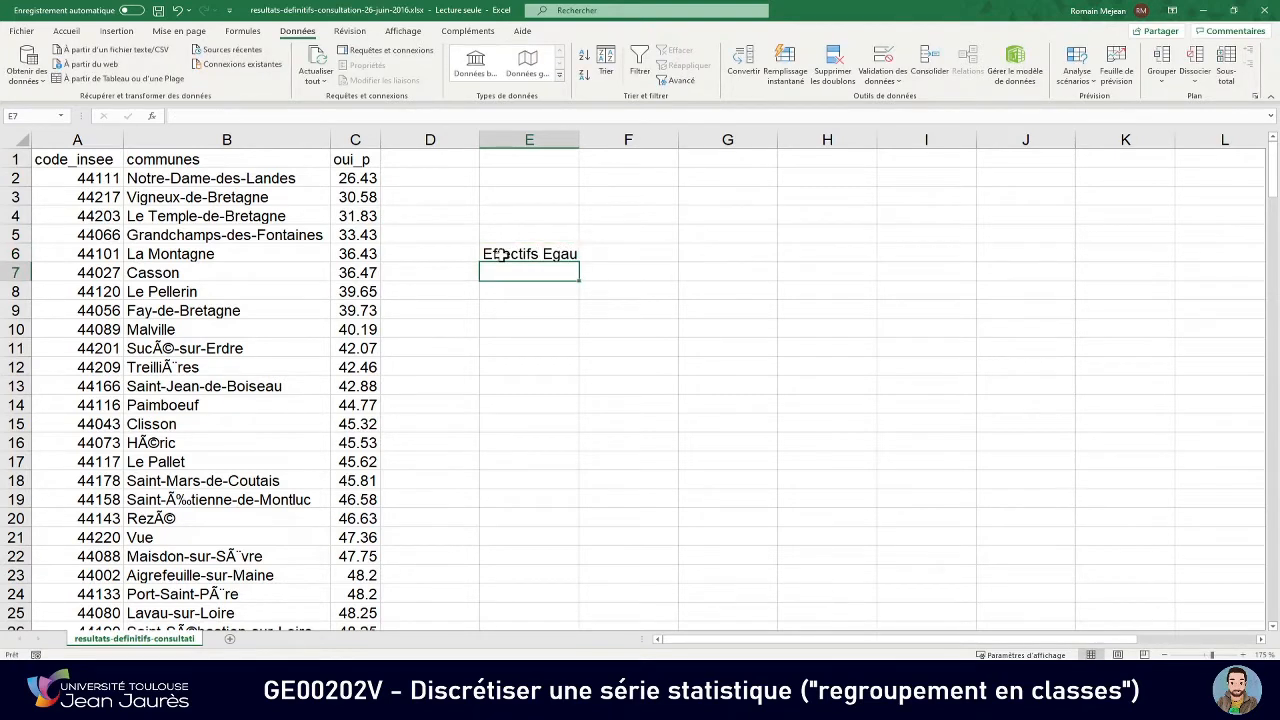
left_click(500, 255)
double_click(500, 255)
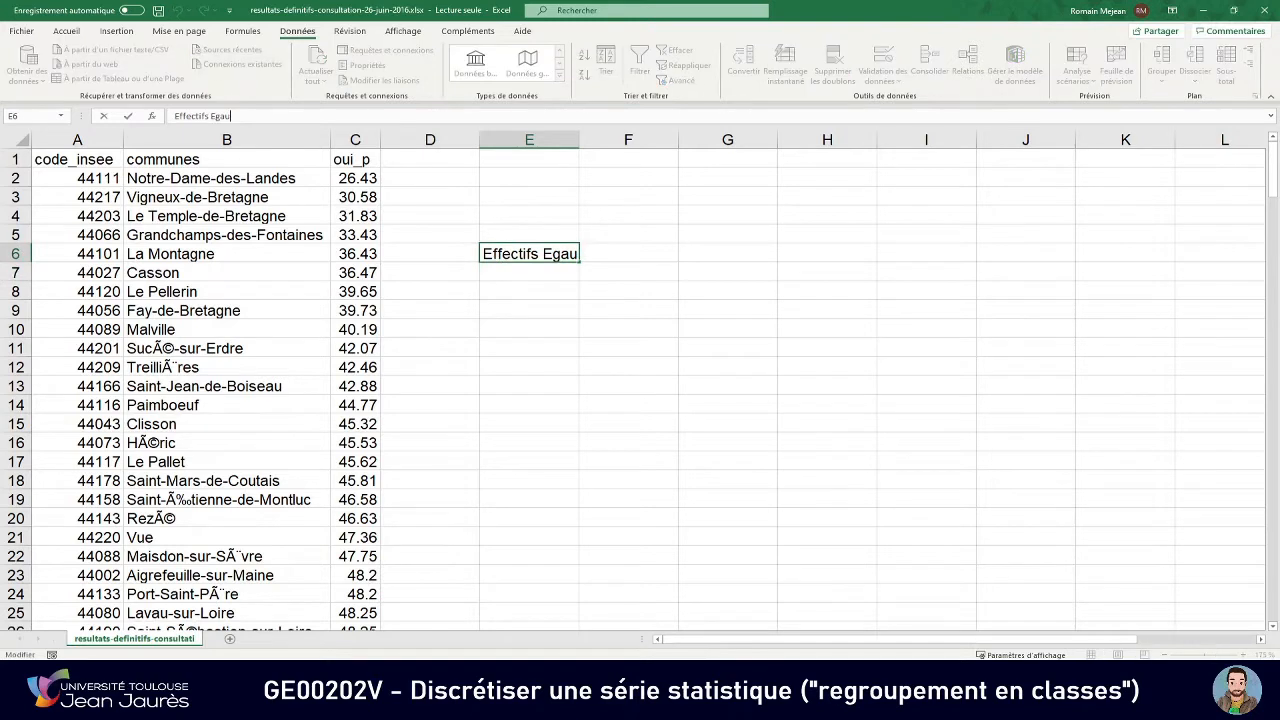
type("x")
key("Return")
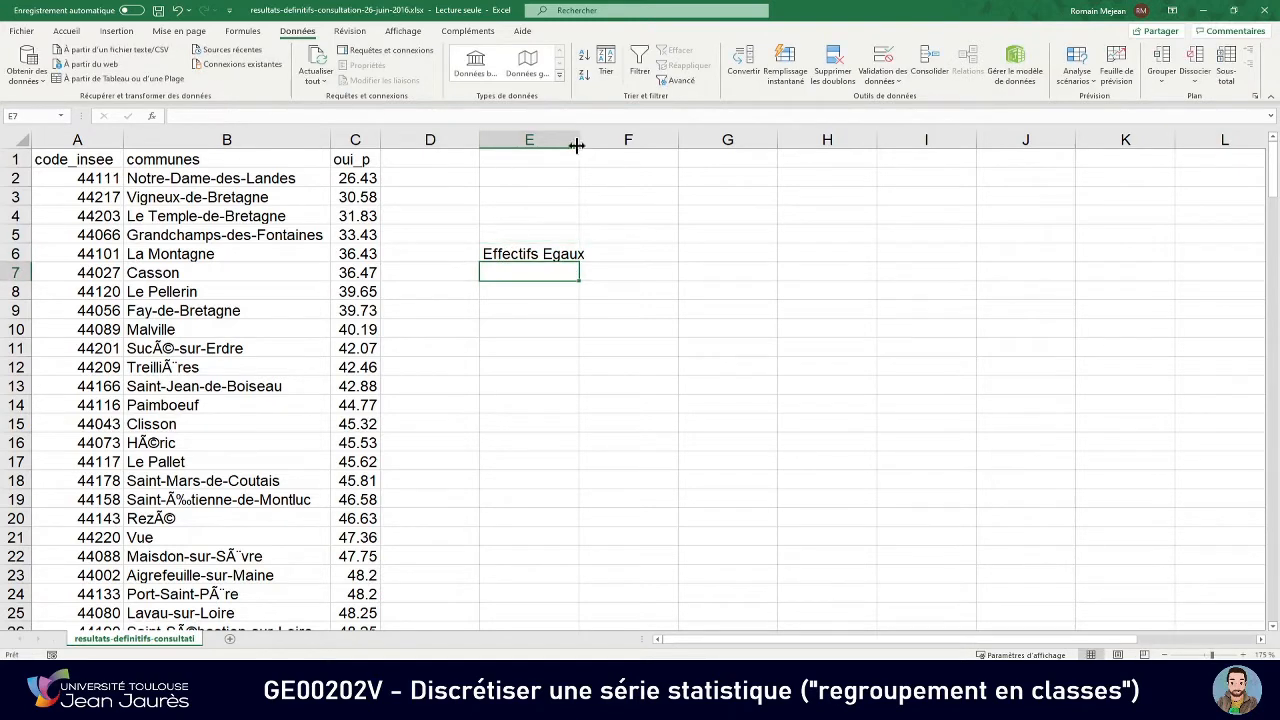
left_click_drag(587, 145, 600, 145)
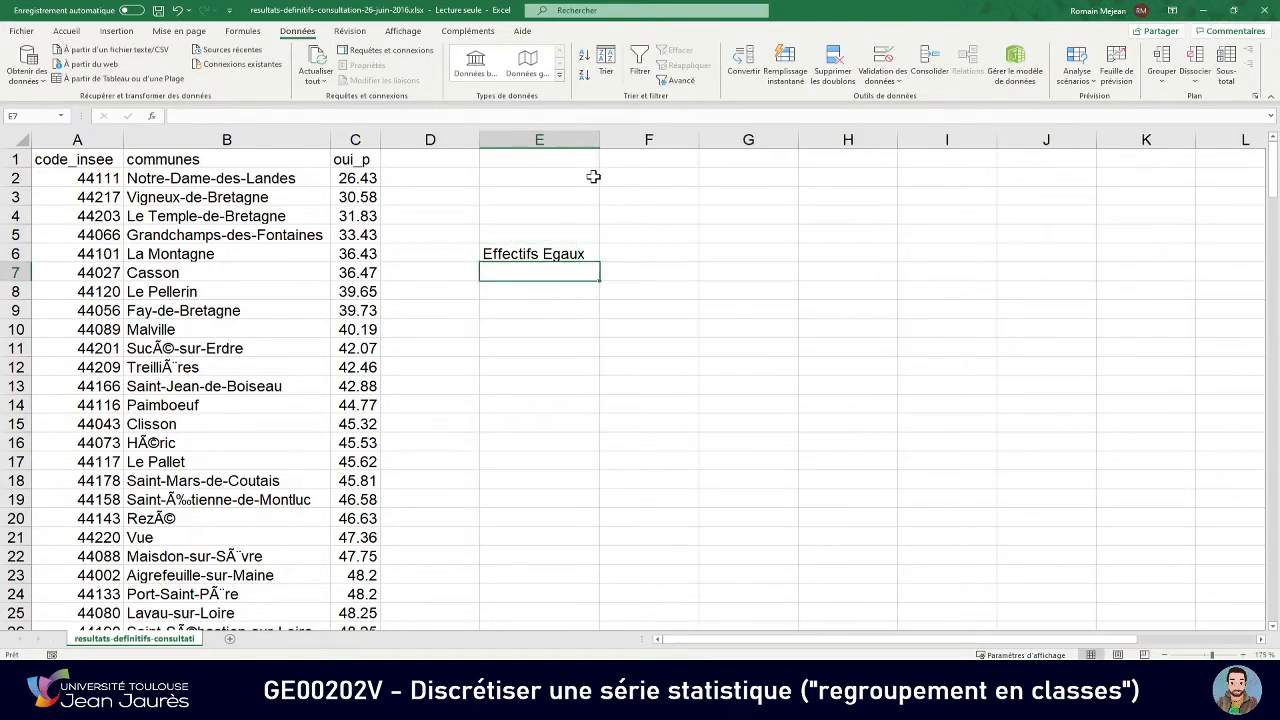
Switch to the browser and bring up the class-number formulas in the Magrit article "Discrétiser sur combien de classes ?", enlarged to 180%.
left_click(565, 294)
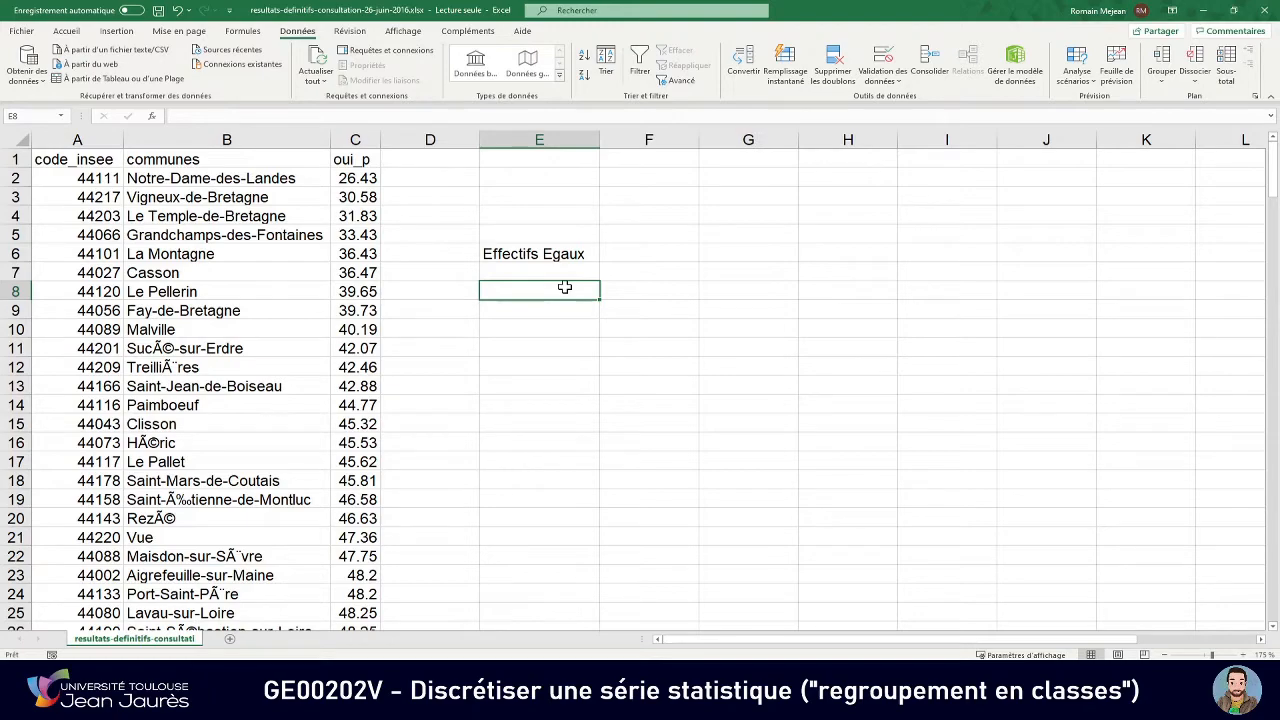
key("alt+Tab")
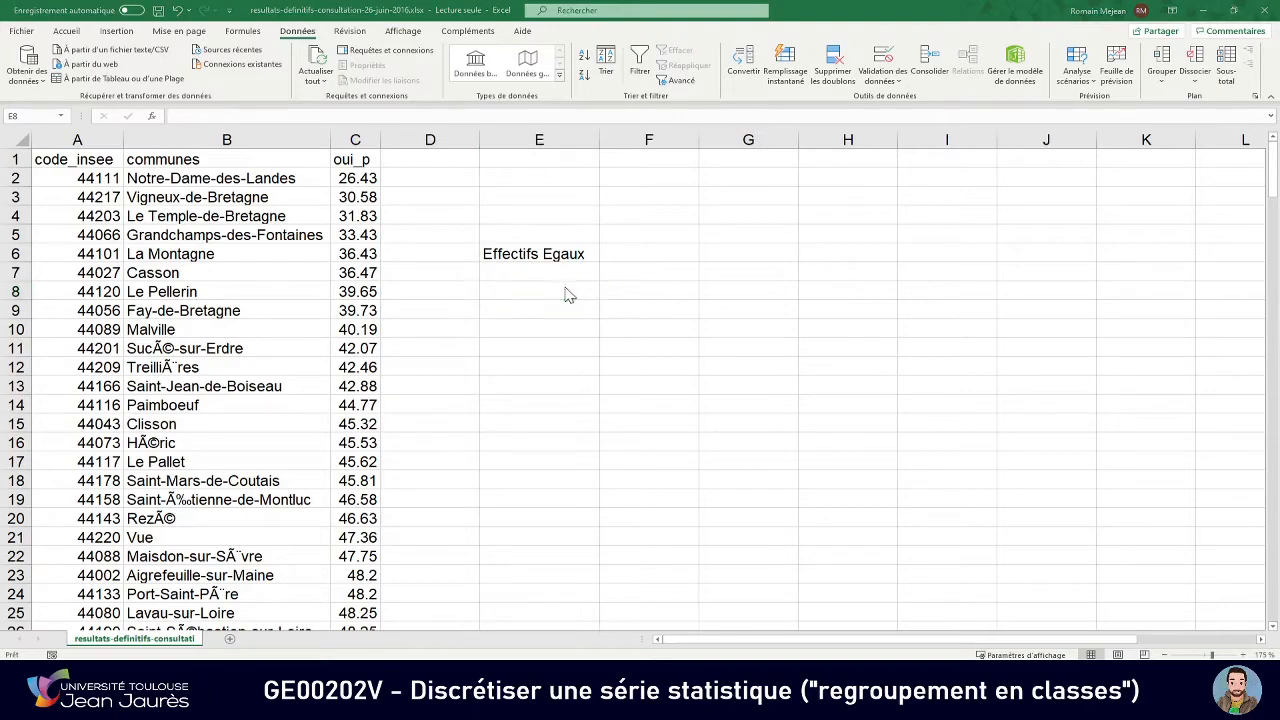
key("alt+Tab")
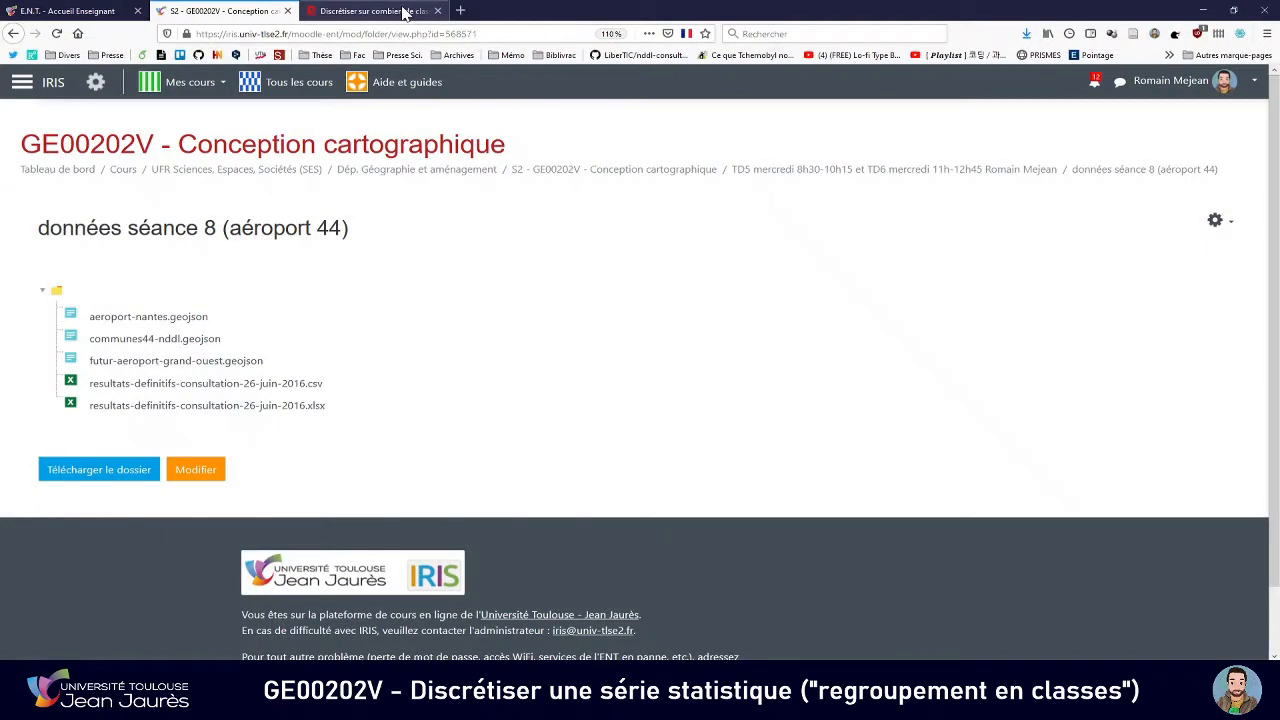
left_click(395, 12)
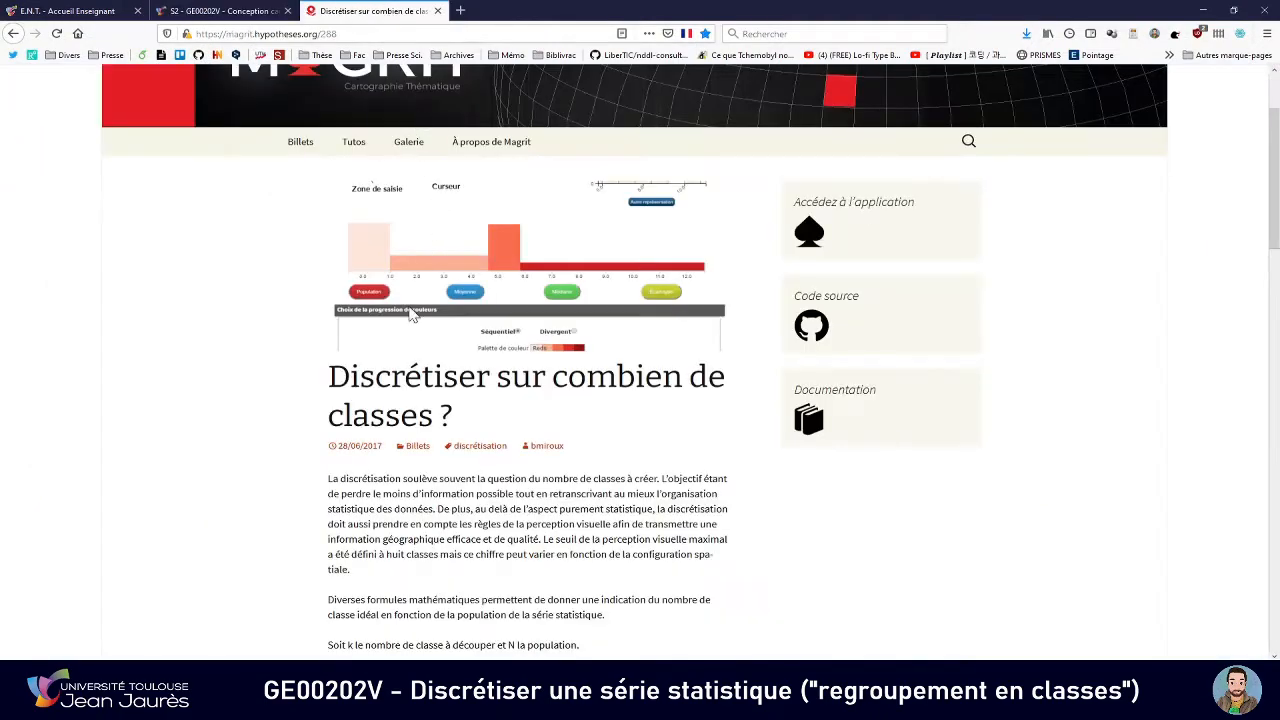
scroll(415, 315, "down", 3)
scroll(405, 318, "up", 2)
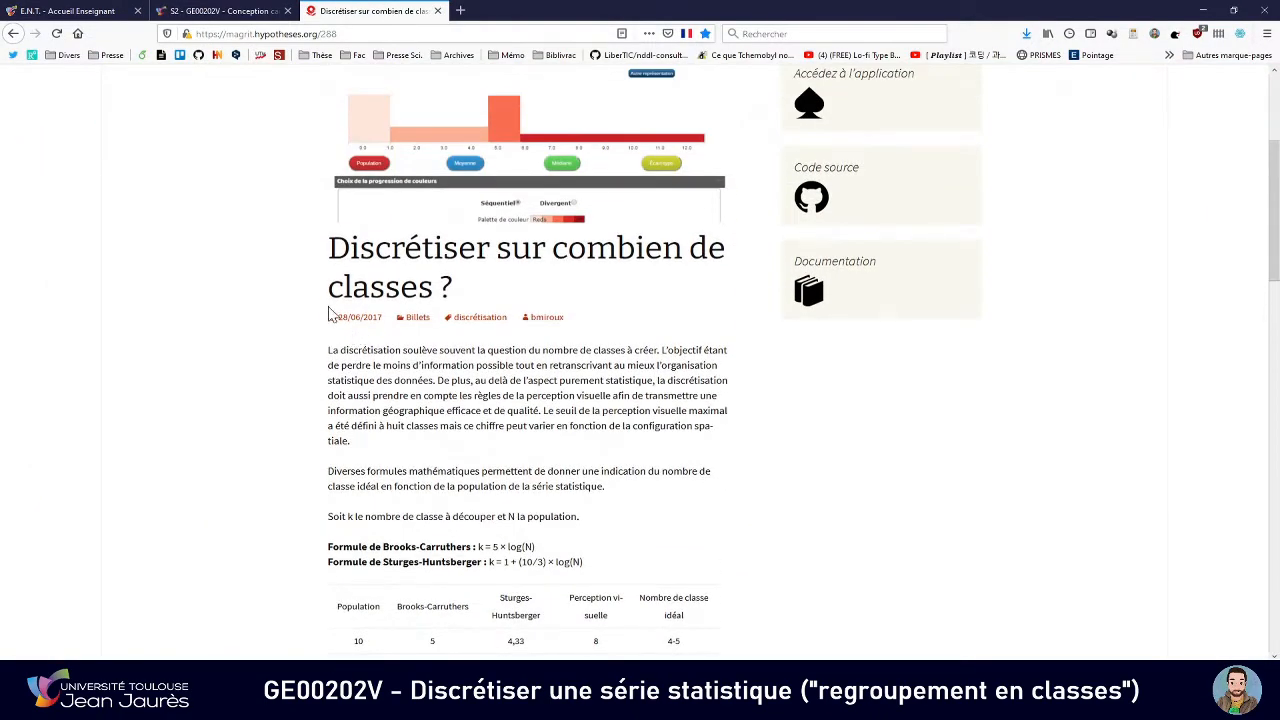
scroll(409, 294, "up", 4)
scroll(283, 349, "down", 6)
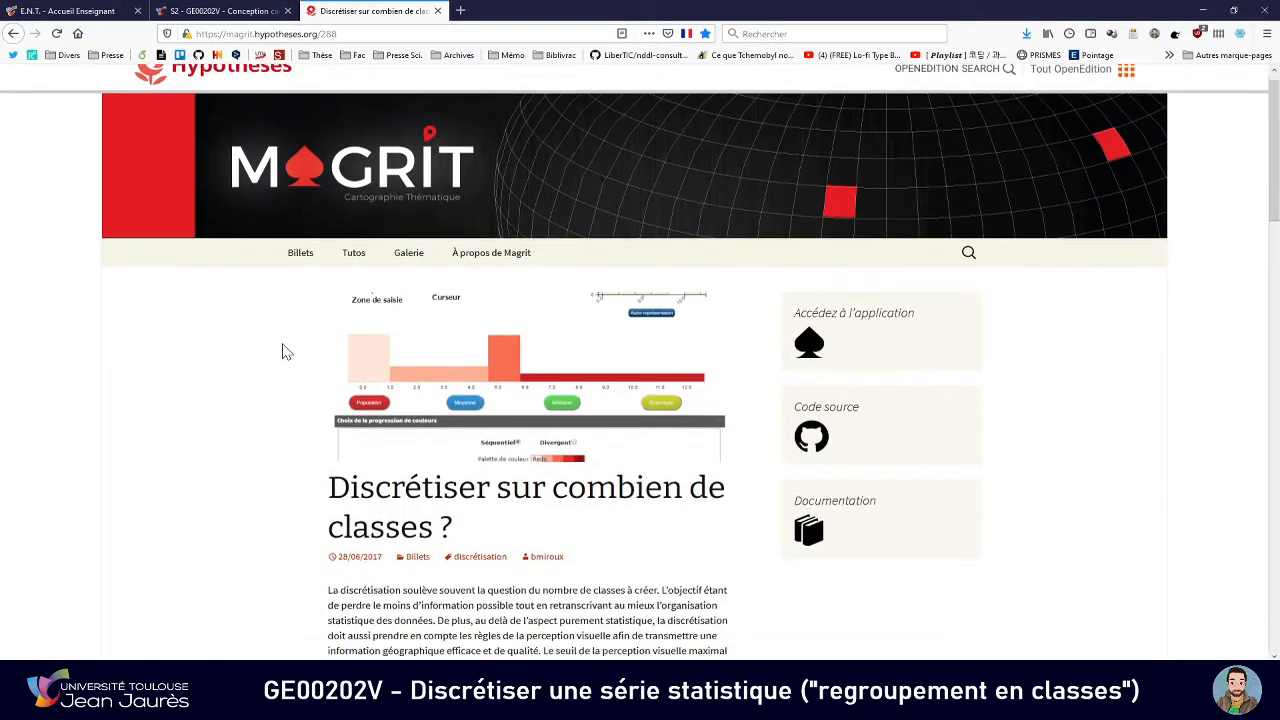
scroll(438, 358, "up", 6)
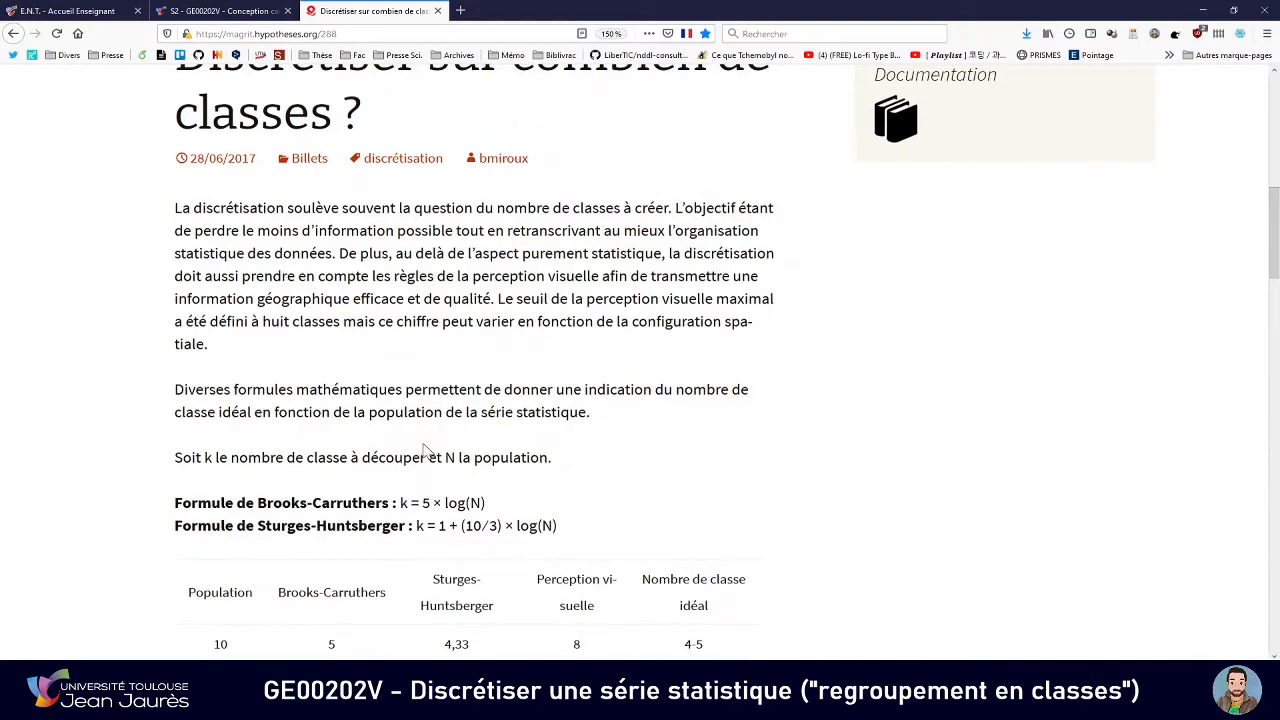
scroll(343, 451, "down", 3)
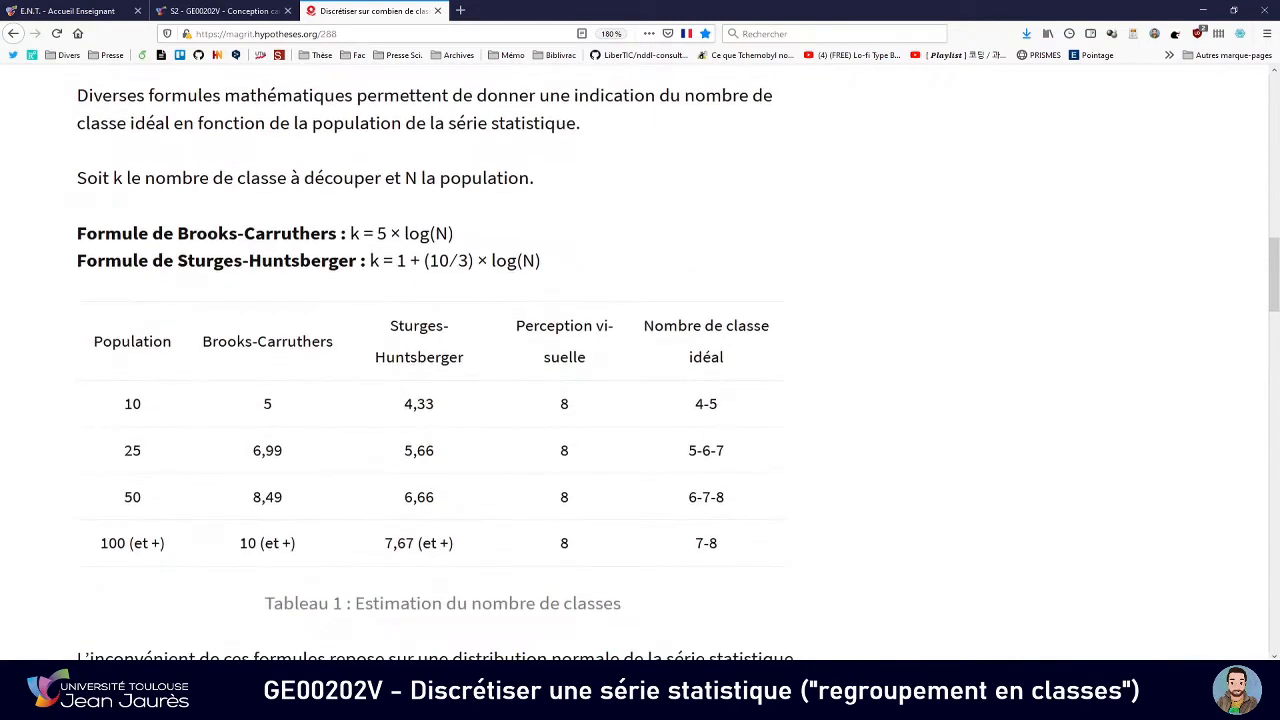
Examine the Brooks-Carruthers and Sturges-Huntsberger formulas and the table estimating the number of classes, especially the row for a population of 10.
left_click_drag(77, 233, 577, 274)
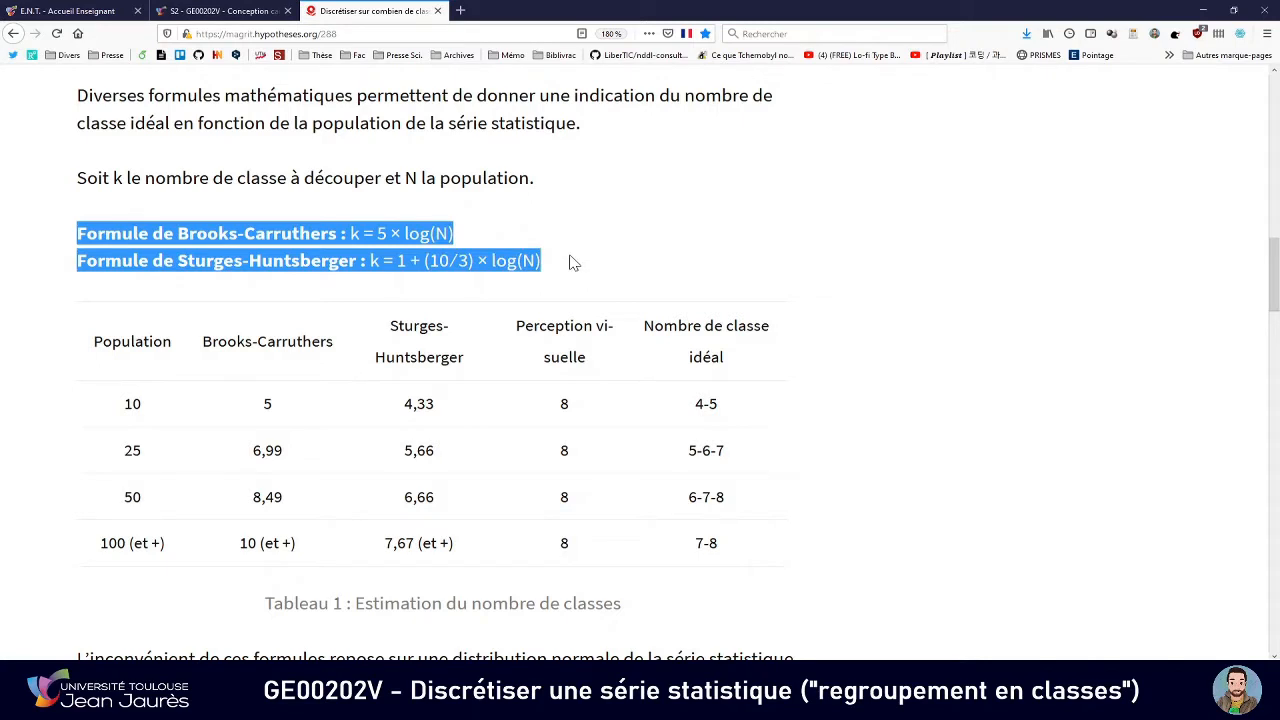
left_click(573, 262)
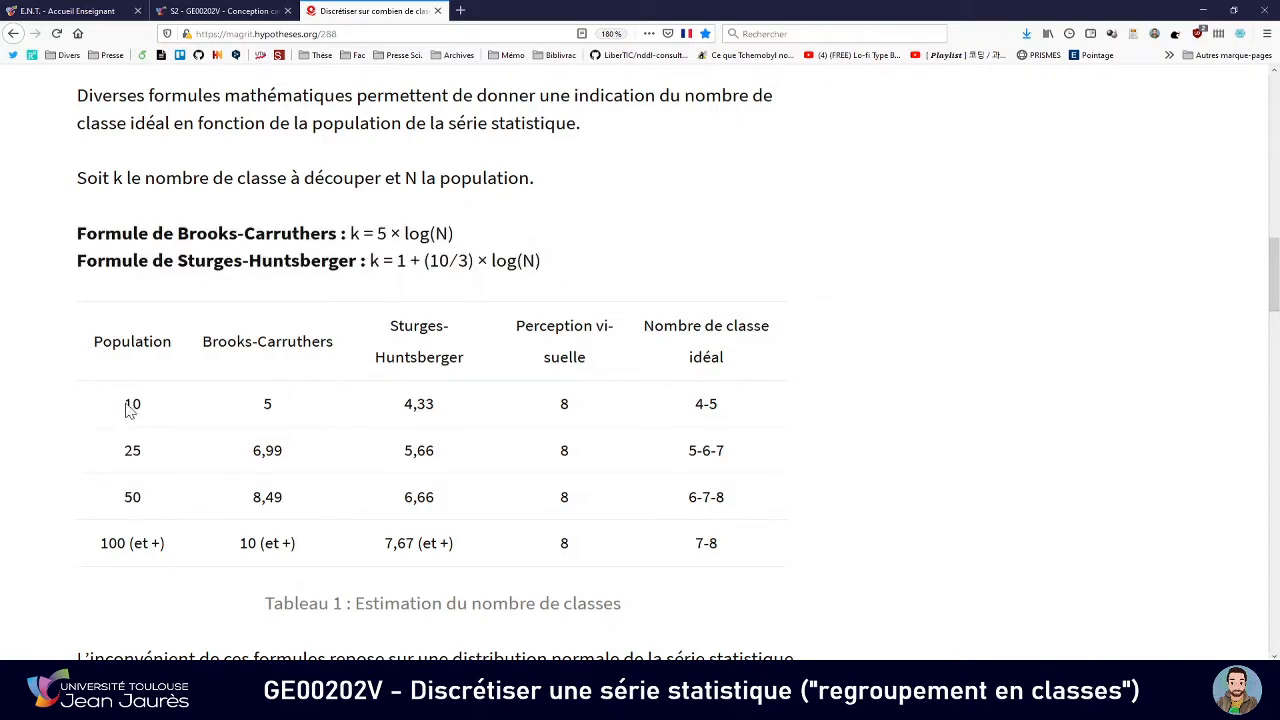
left_click_drag(124, 404, 141, 404)
left_click_drag(262, 404, 272, 404)
left_click_drag(403, 404, 435, 404)
left_click_drag(694, 404, 726, 411)
left_click(728, 410)
scroll(719, 404, "down", 4)
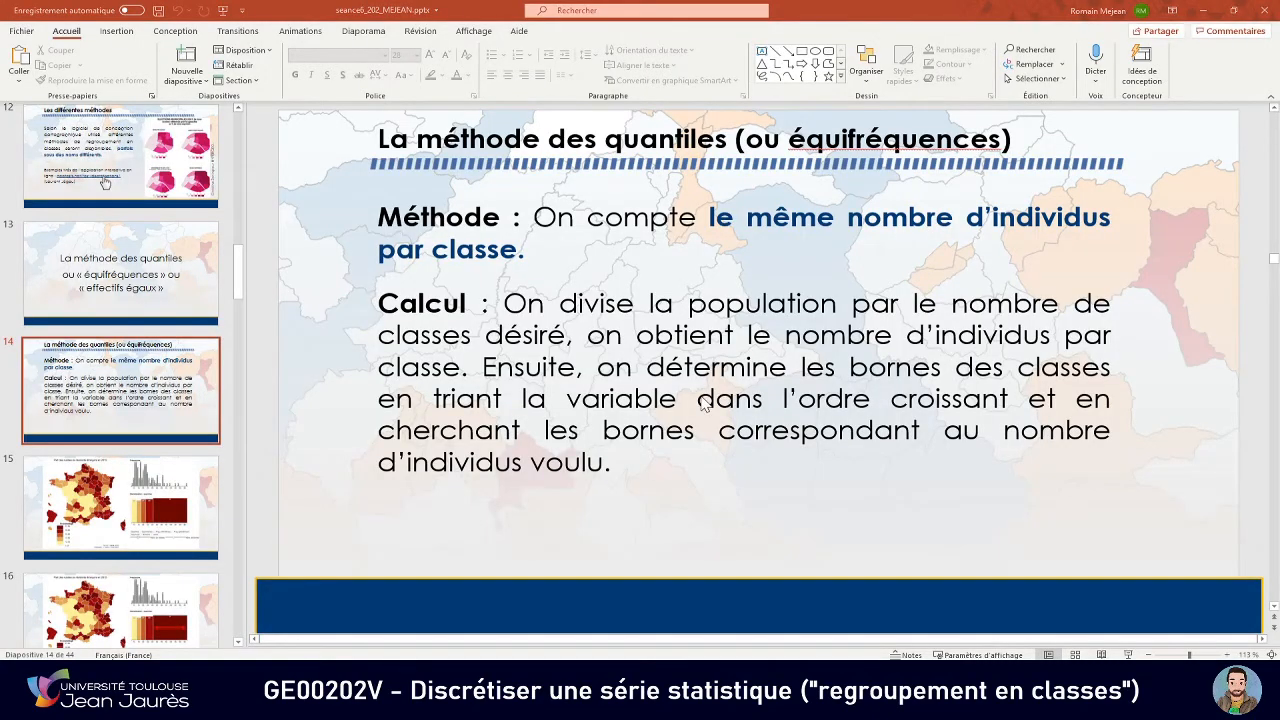
Switch to the Excel workbook and fill cells E8 to E13 with the labels "Classe 1" to "Classe 6".
key("alt+Tab")
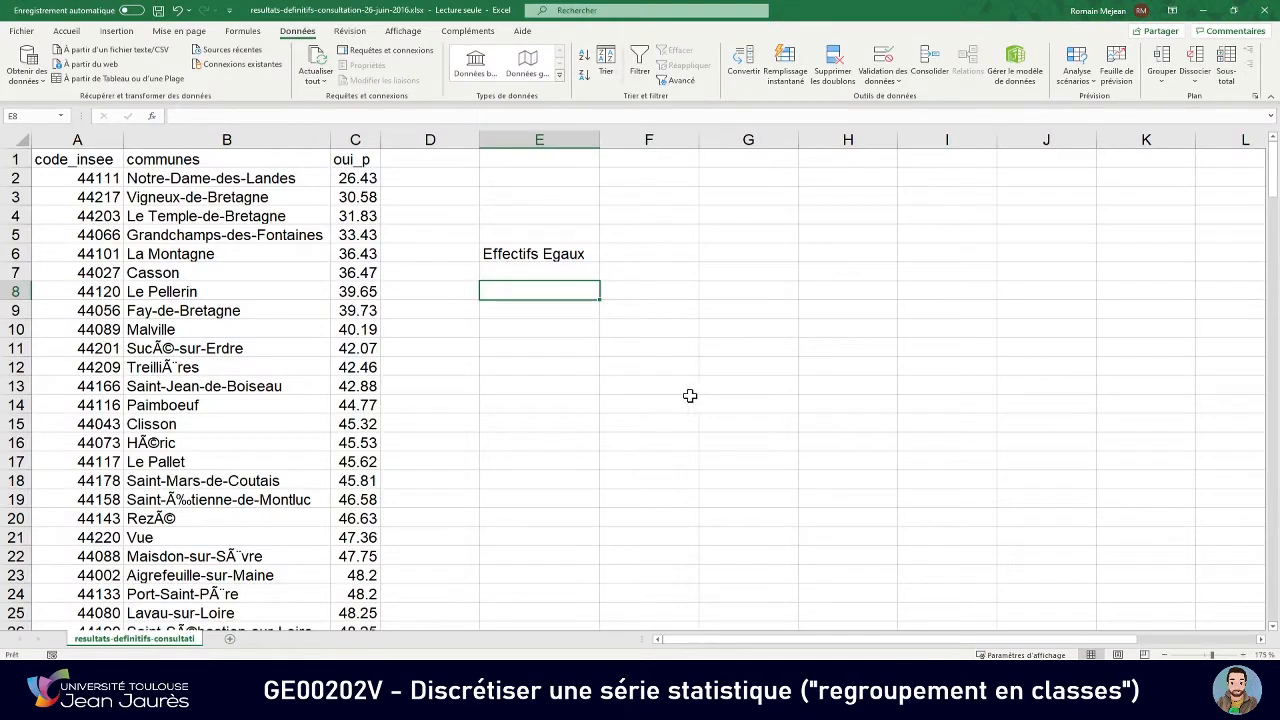
type("Ca")
key("BackSpace")
type("l")
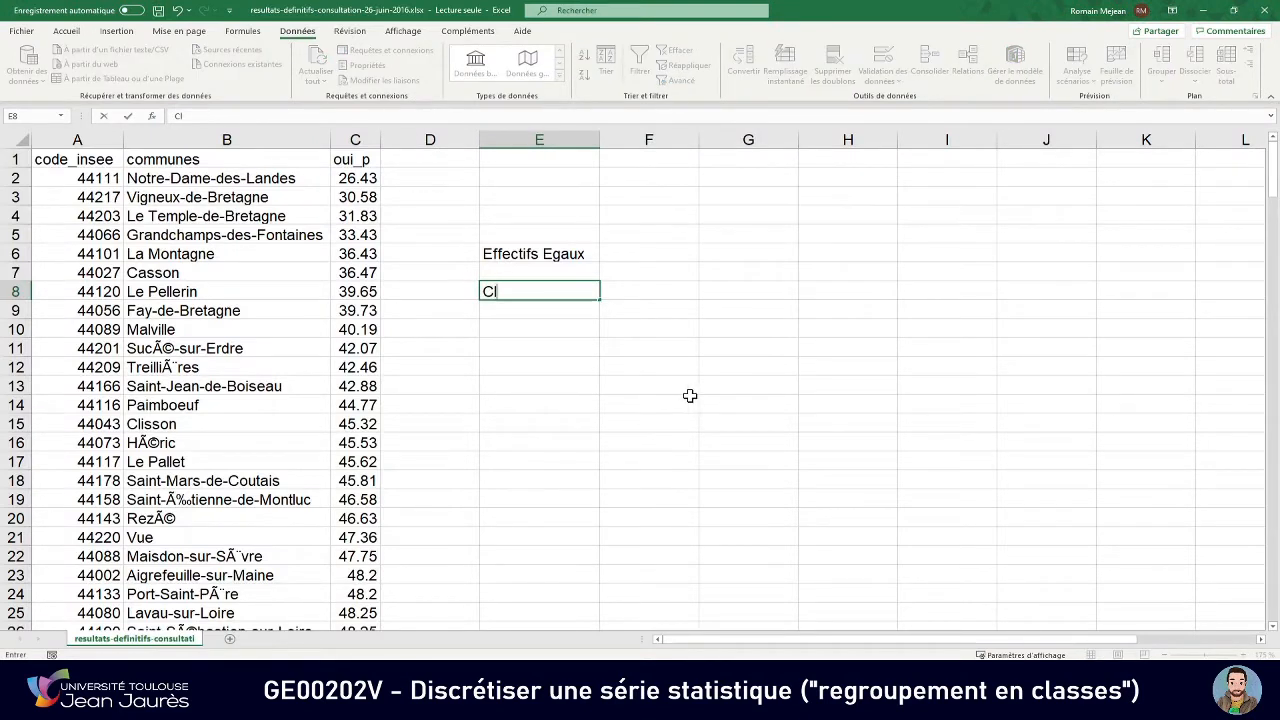
type("asse 1")
key("Return")
type("Cals")
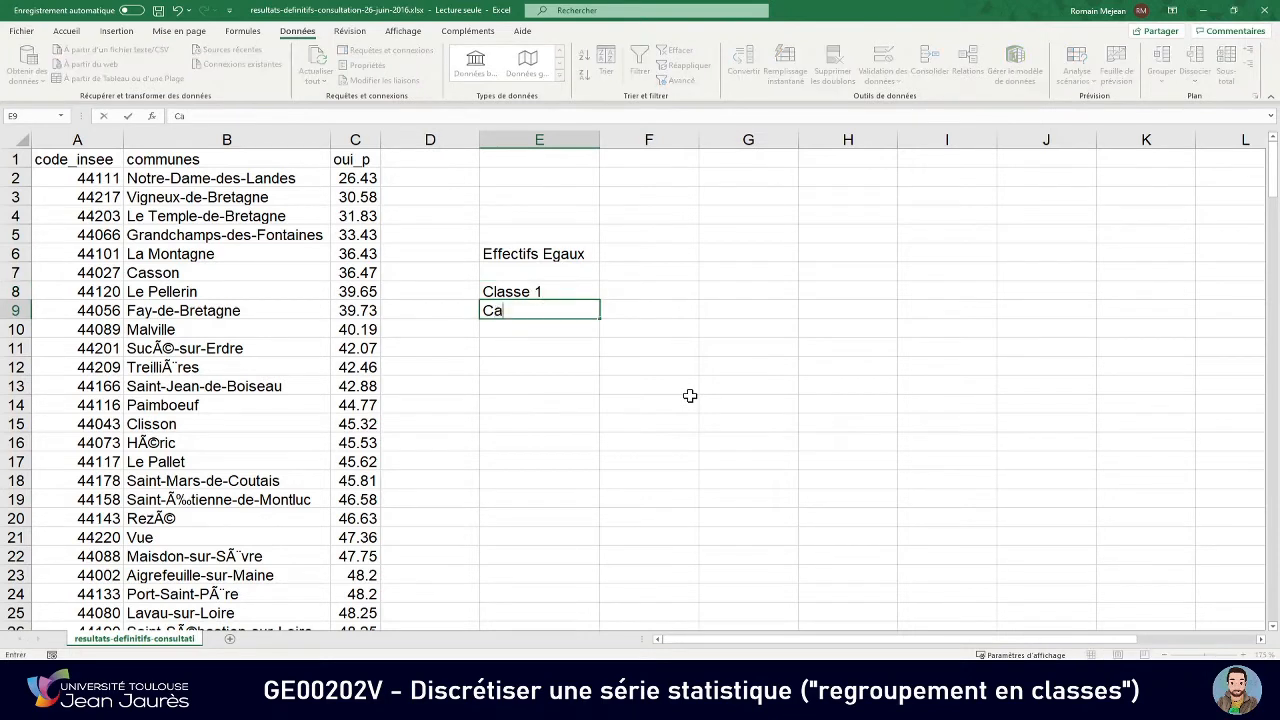
key("BackSpace")
key("BackSpace")
key("BackSpace")
type("lasse 2")
key("Return")
left_click_drag(571, 291, 600, 394)
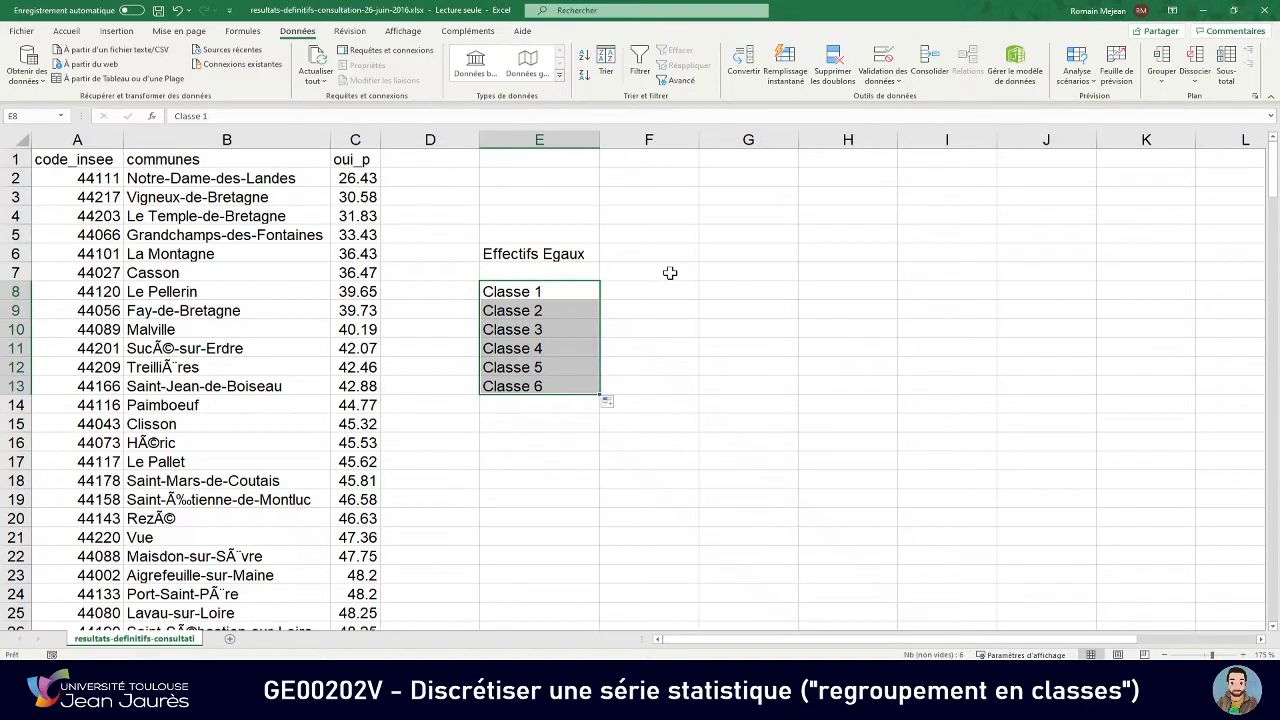
Enter the class bound headers "B1" in F7 and "B2" in G7.
left_click(669, 273)
type("&")
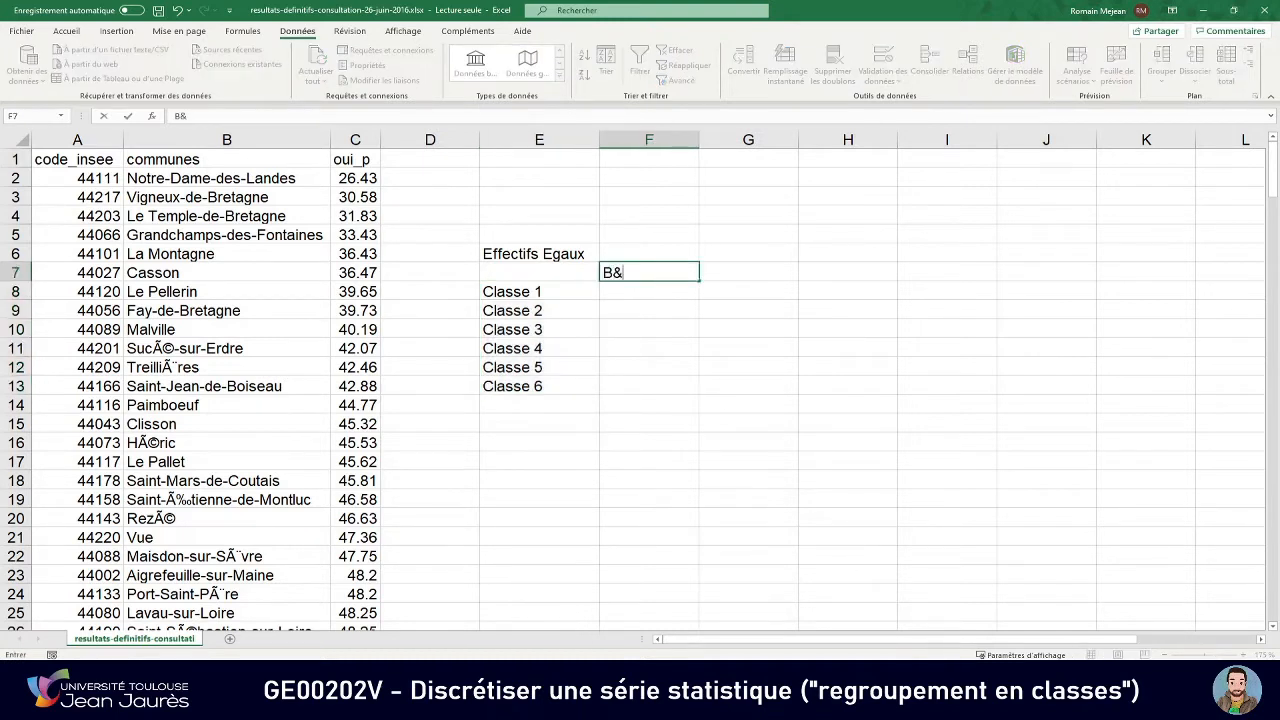
key("BackSpace")
type("1")
key("Tab")
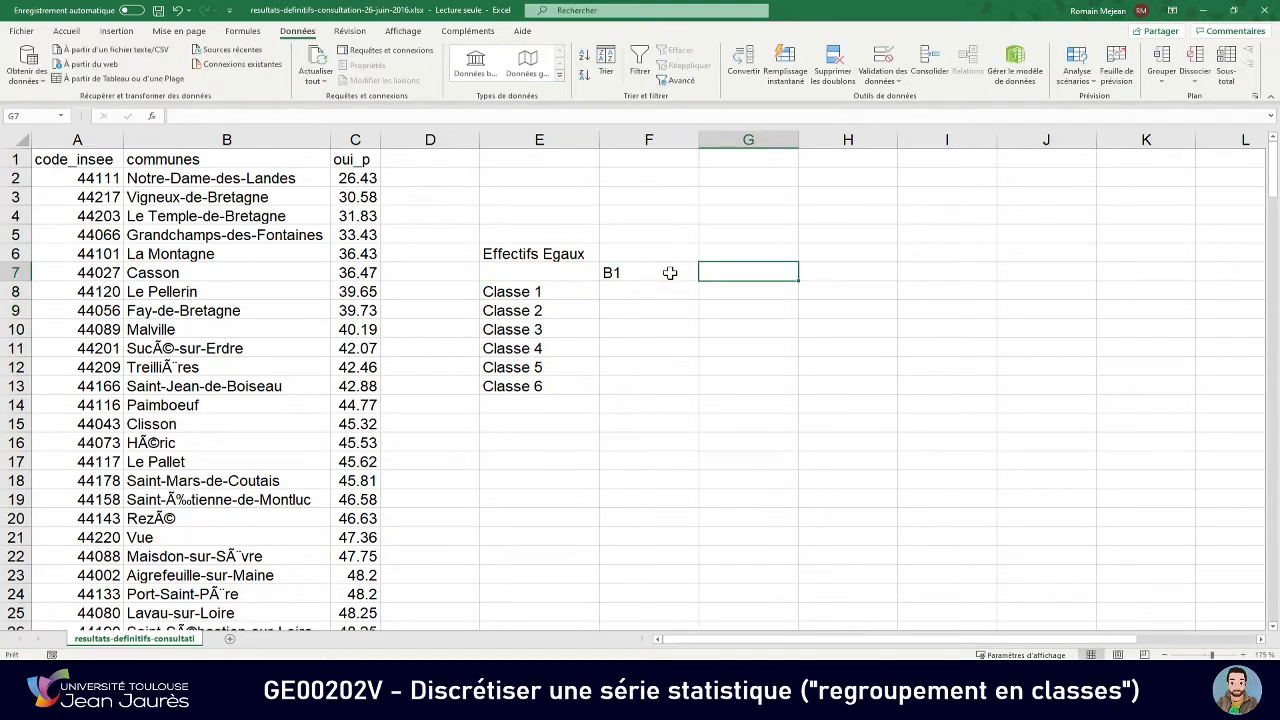
type("B2")
key("Return")
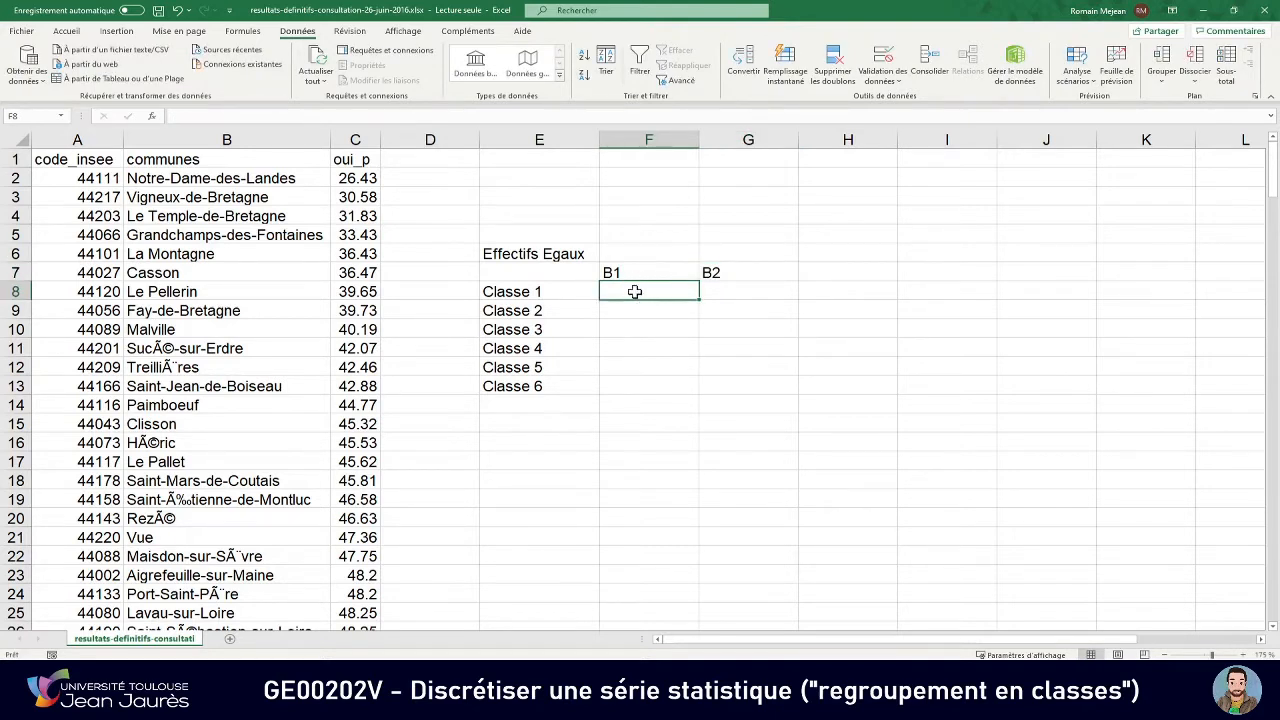
Link the B1 bound of Classe 1 in F8 to the lowest oui_p value with the formula =C2.
left_click(345, 180)
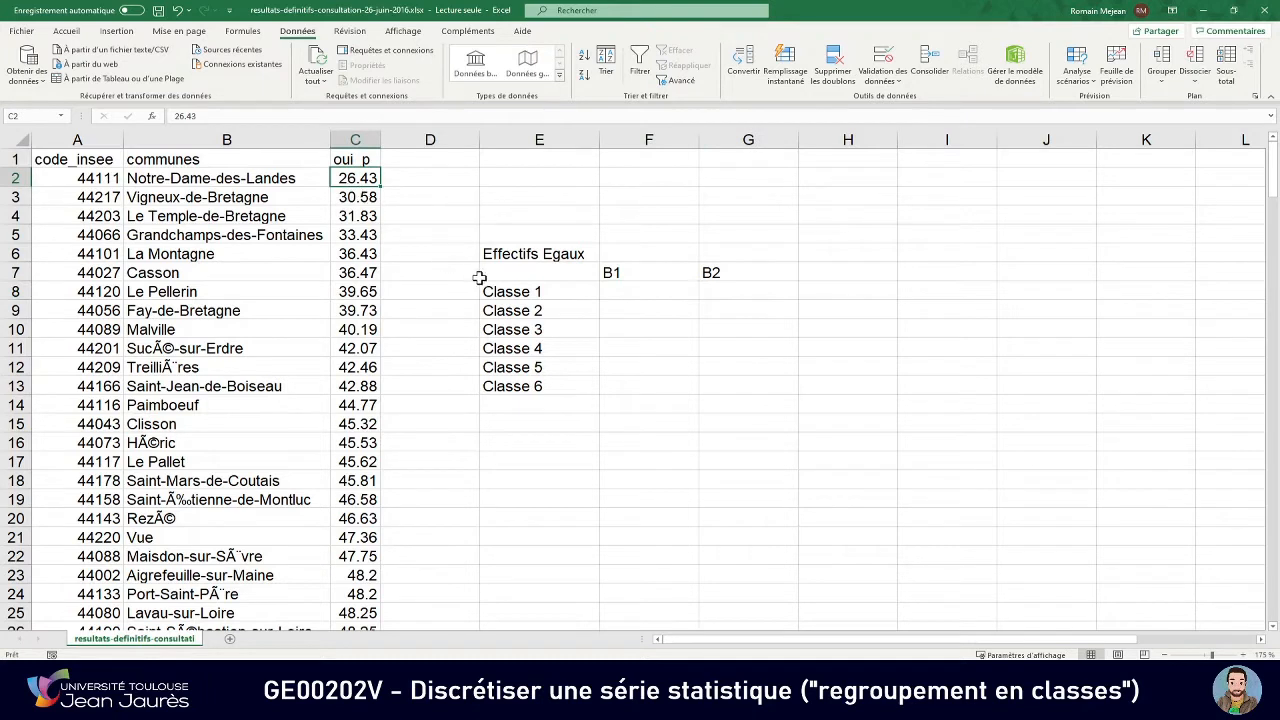
left_click(621, 291)
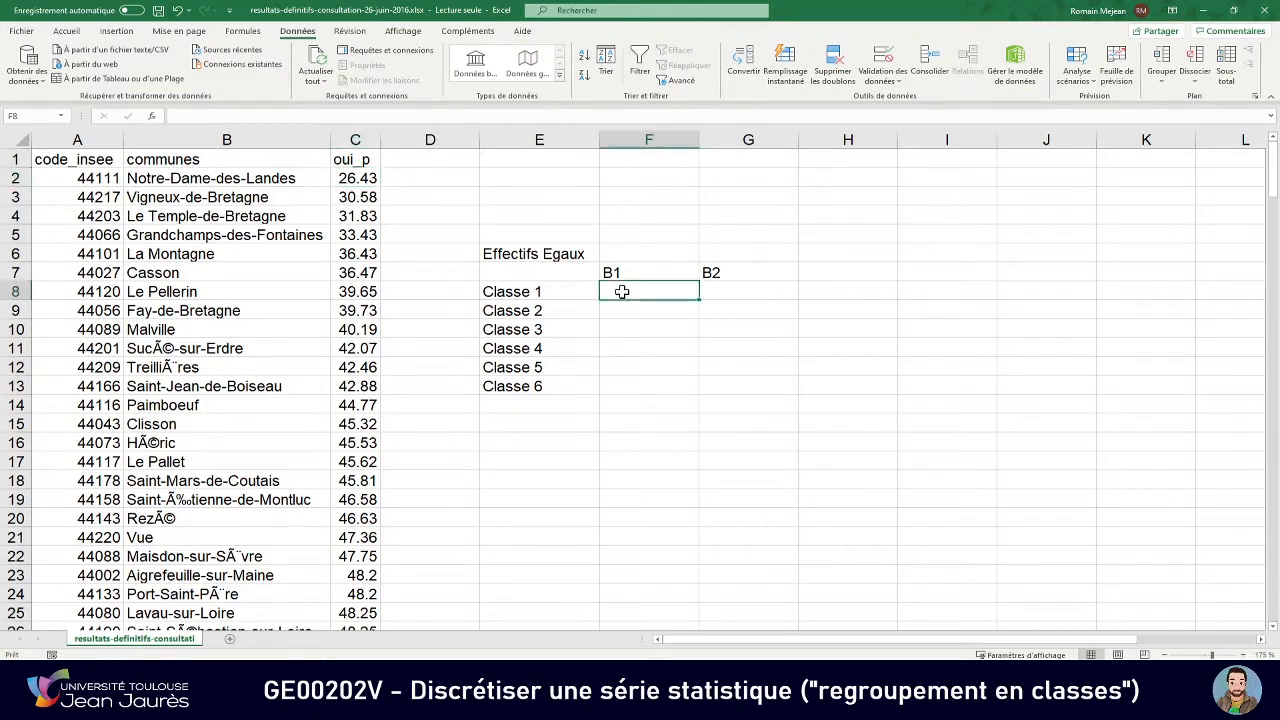
type("=")
left_click(360, 178)
key("Return")
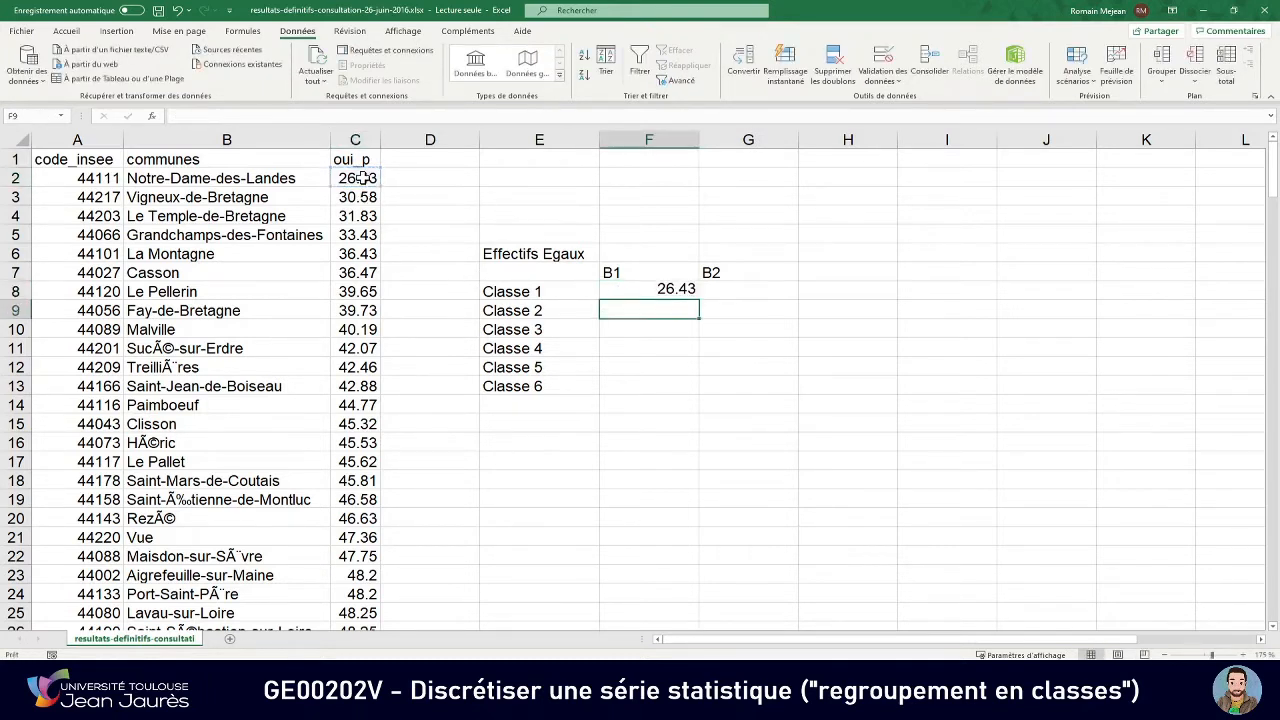
Count the communes in the oui_p series from C2 down to the last row, leaving out the header row.
left_click(753, 291)
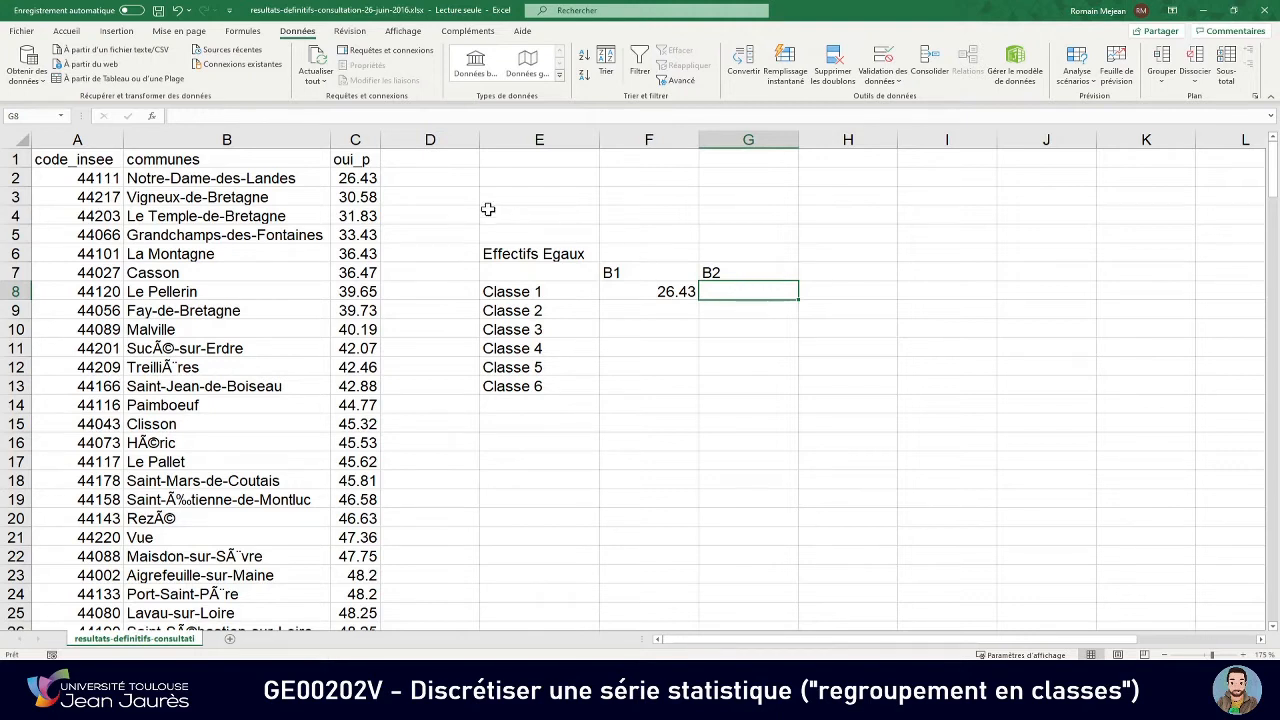
left_click_drag(344, 176, 352, 424)
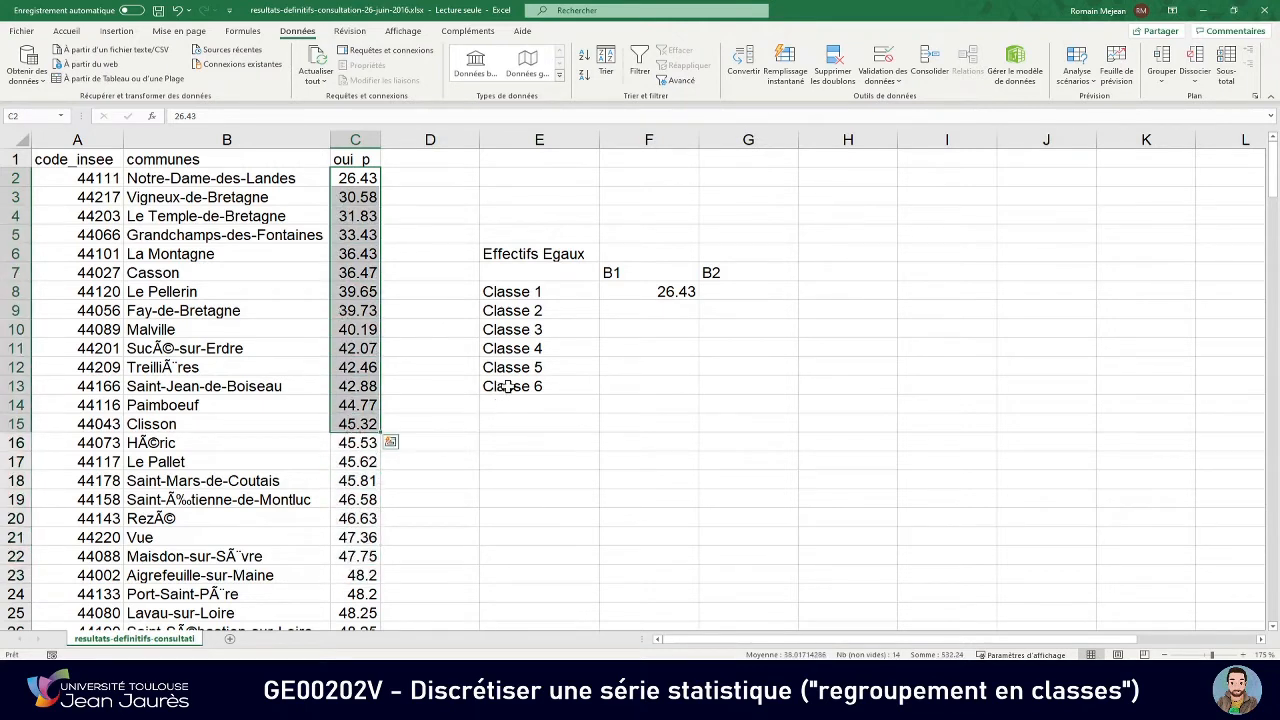
left_click(495, 388)
left_click_drag(354, 178, 352, 311)
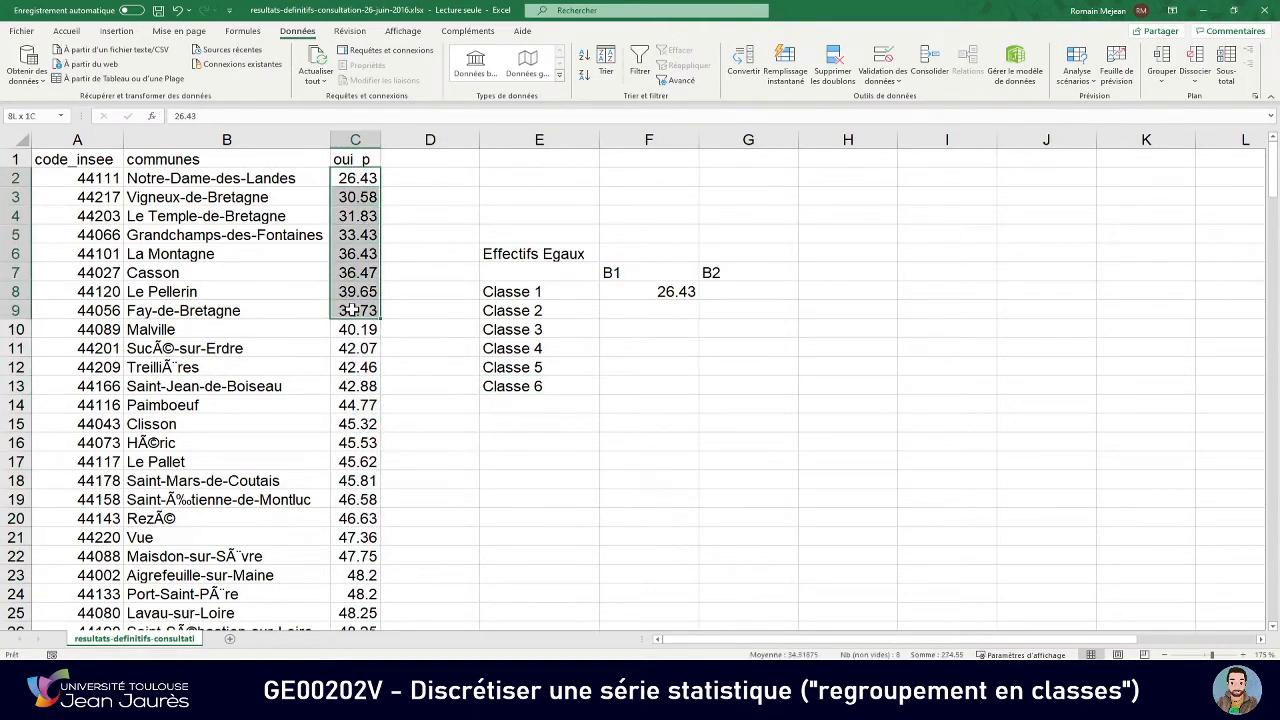
left_click(361, 197)
left_click(359, 177)
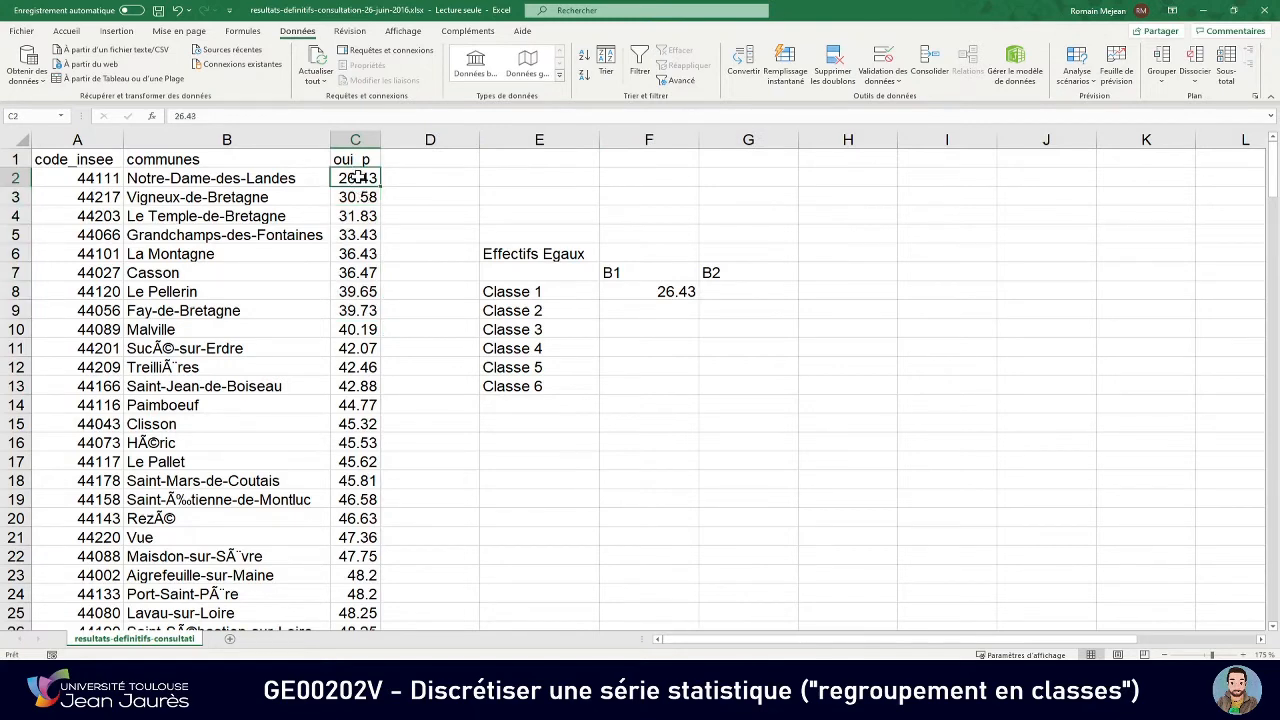
key("ctrl+shift+Down")
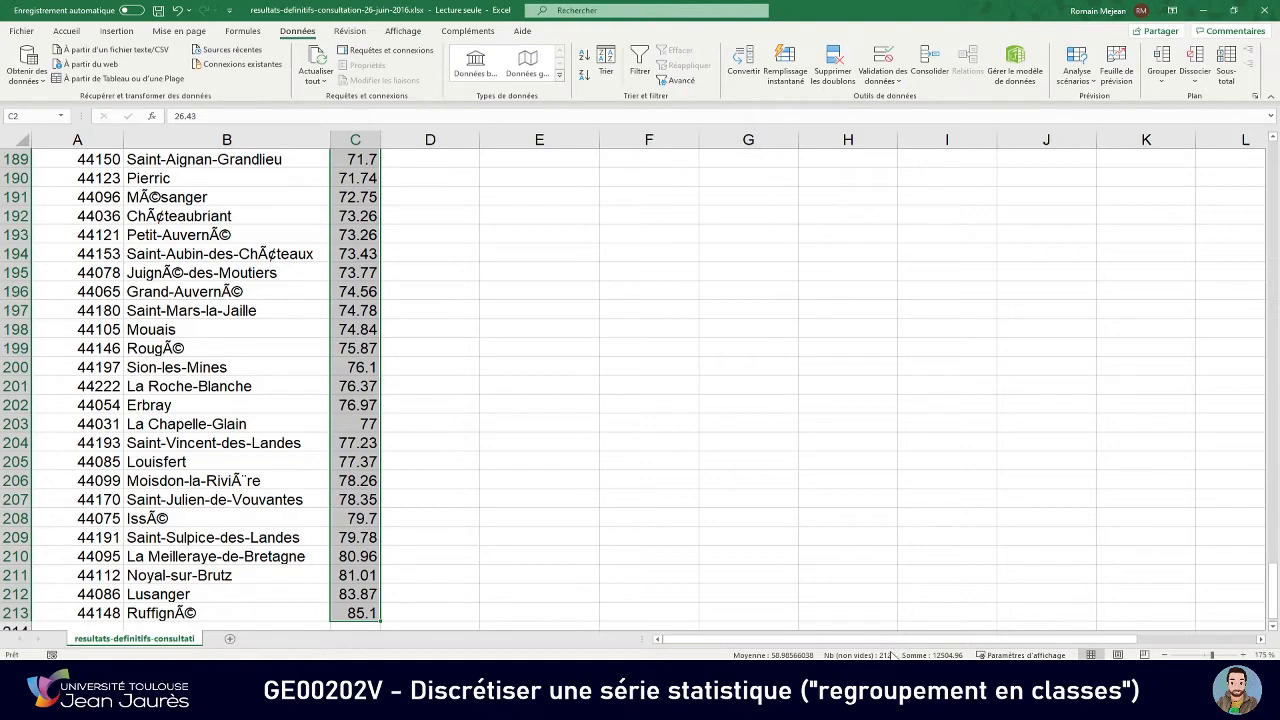
scroll(628, 528, "down", 1)
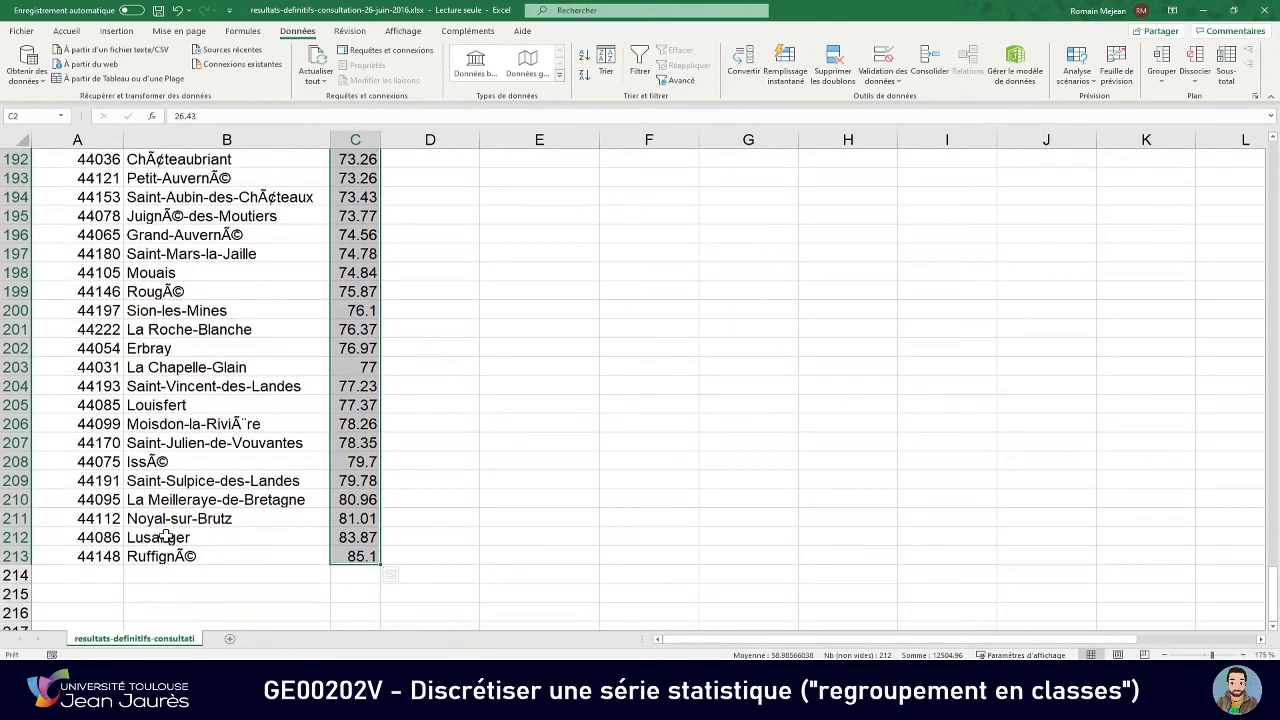
left_click(7, 556)
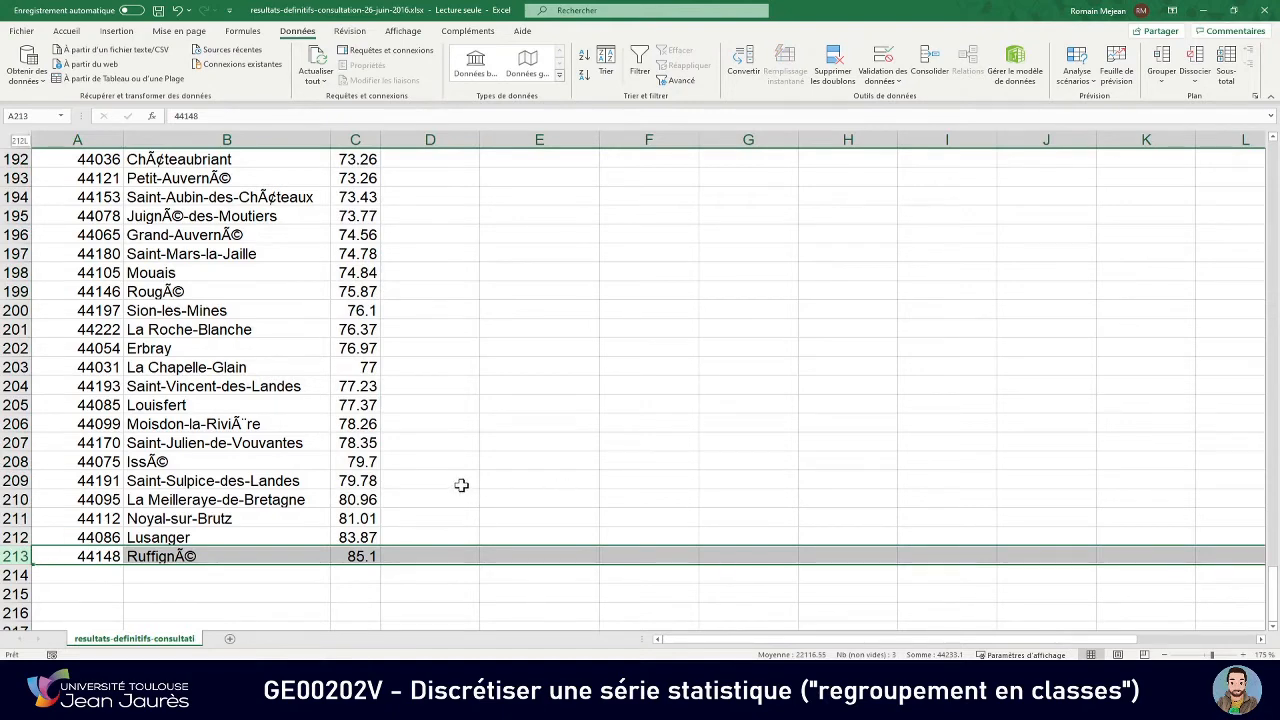
key("ctrl+a")
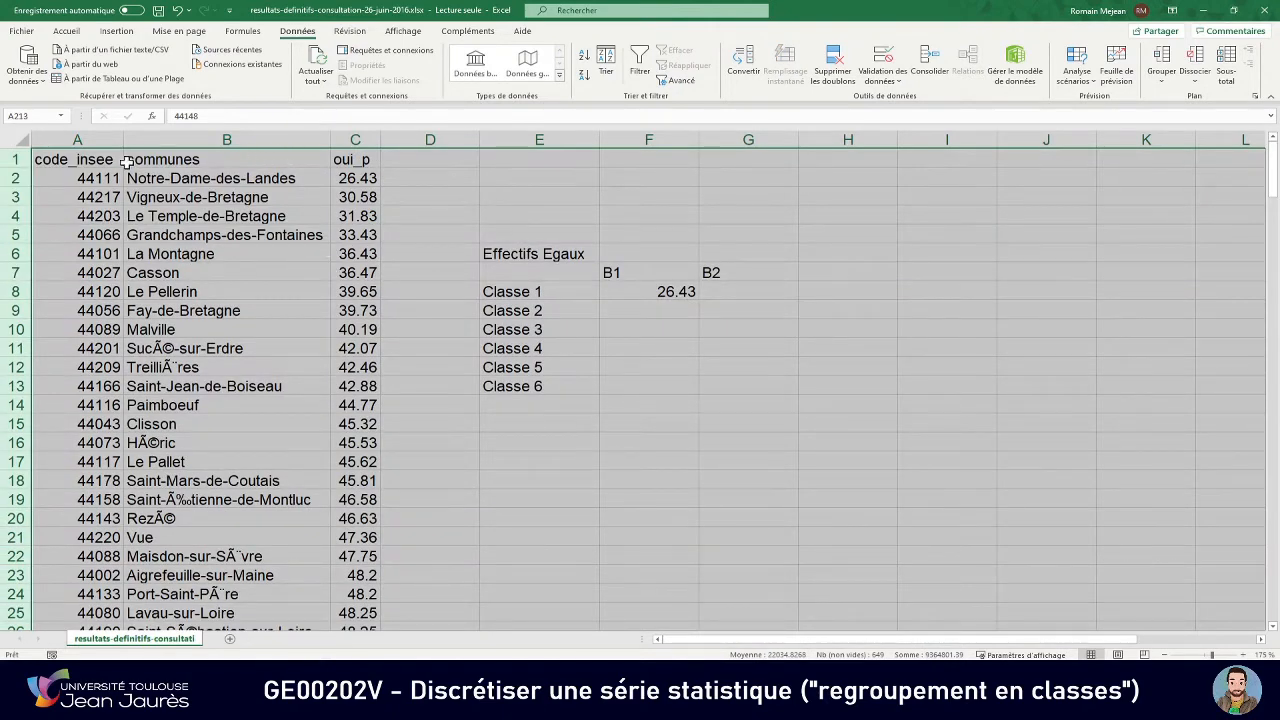
left_click(8, 159)
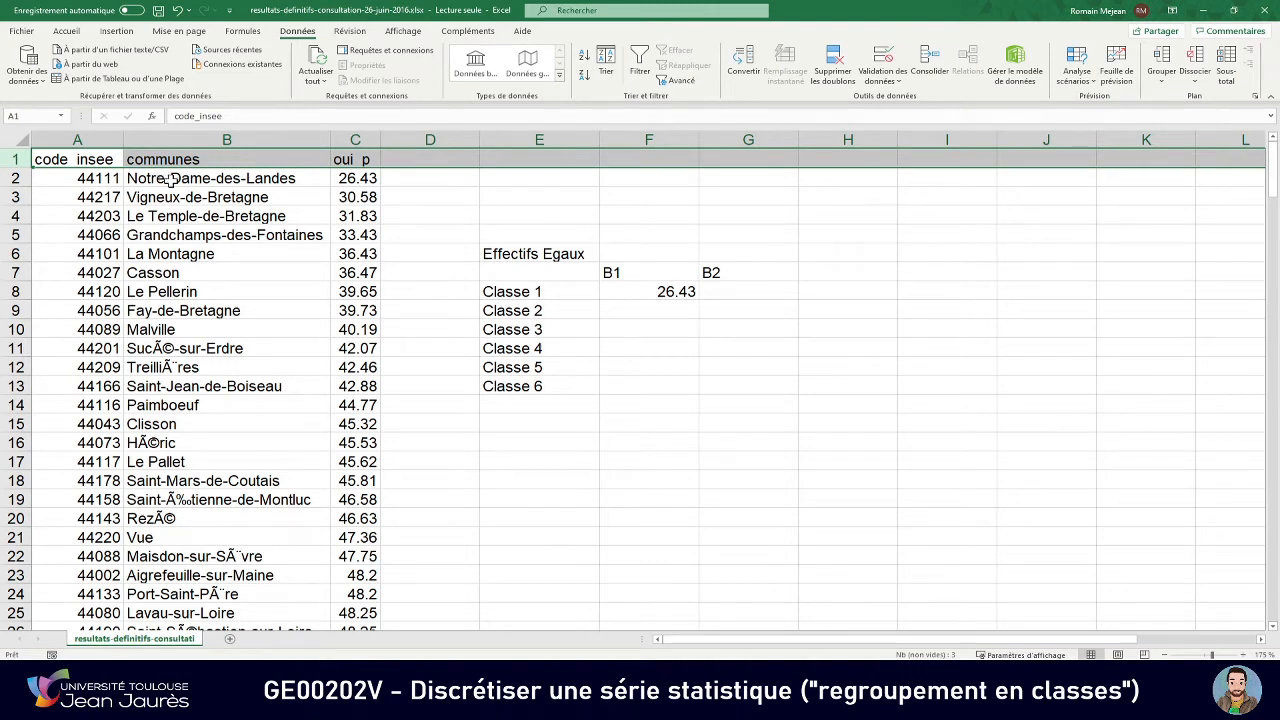
Calculate the number of communes per class in E3 with the formula =212/6.
left_click(498, 196)
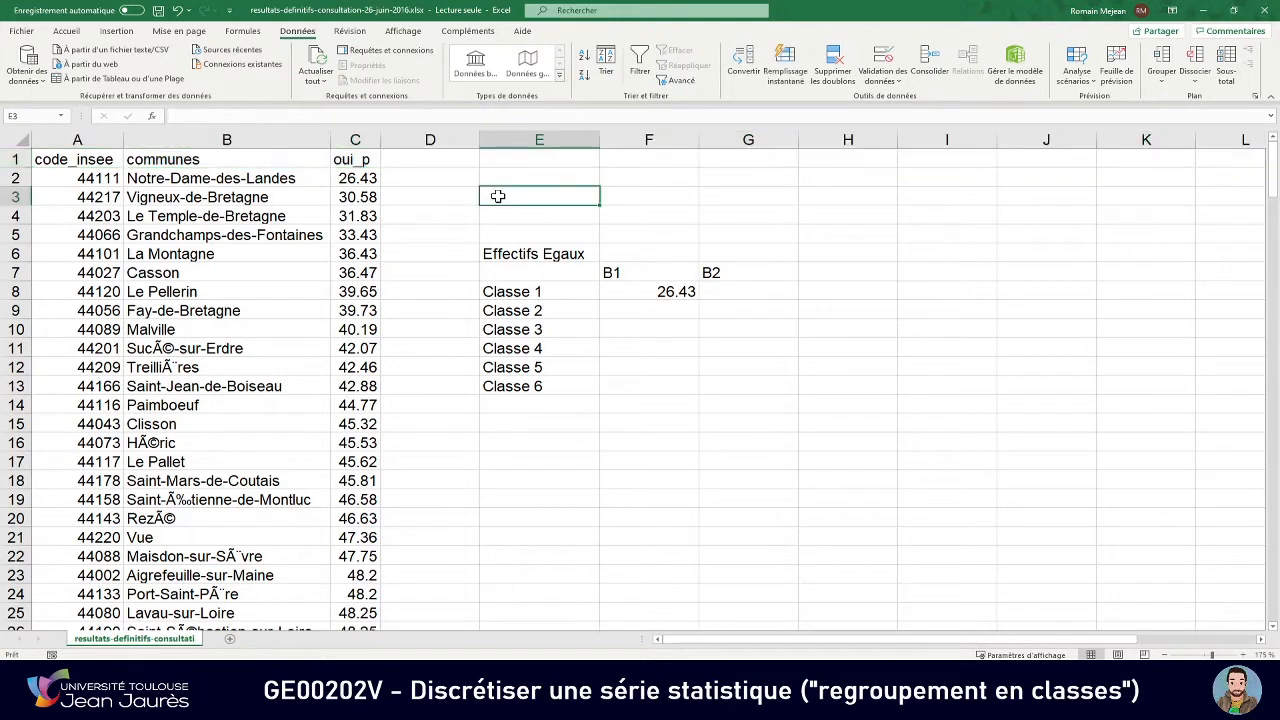
type("=")
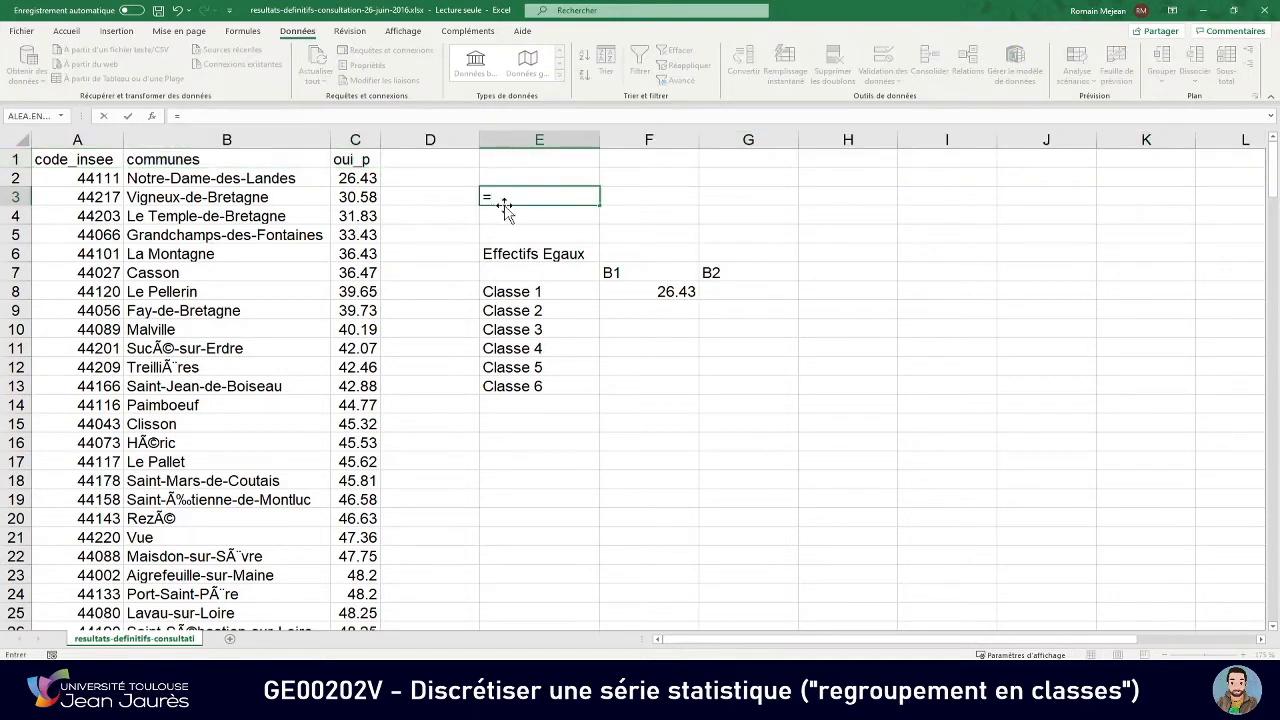
type("212/6")
key("Return")
left_click(506, 200)
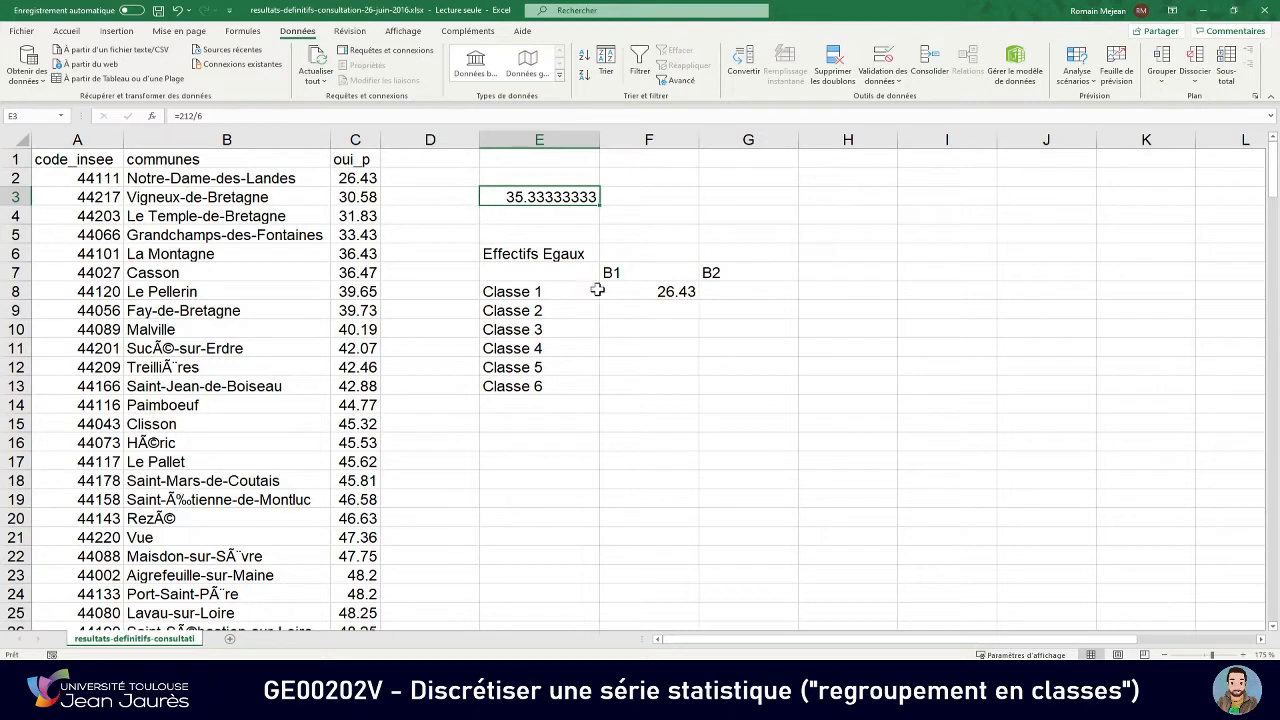
Count off the first 36 oui_p values, C2 to C37, to locate the B2 bound of Classe 1, and return to G8.
left_click(637, 290)
left_click(358, 178)
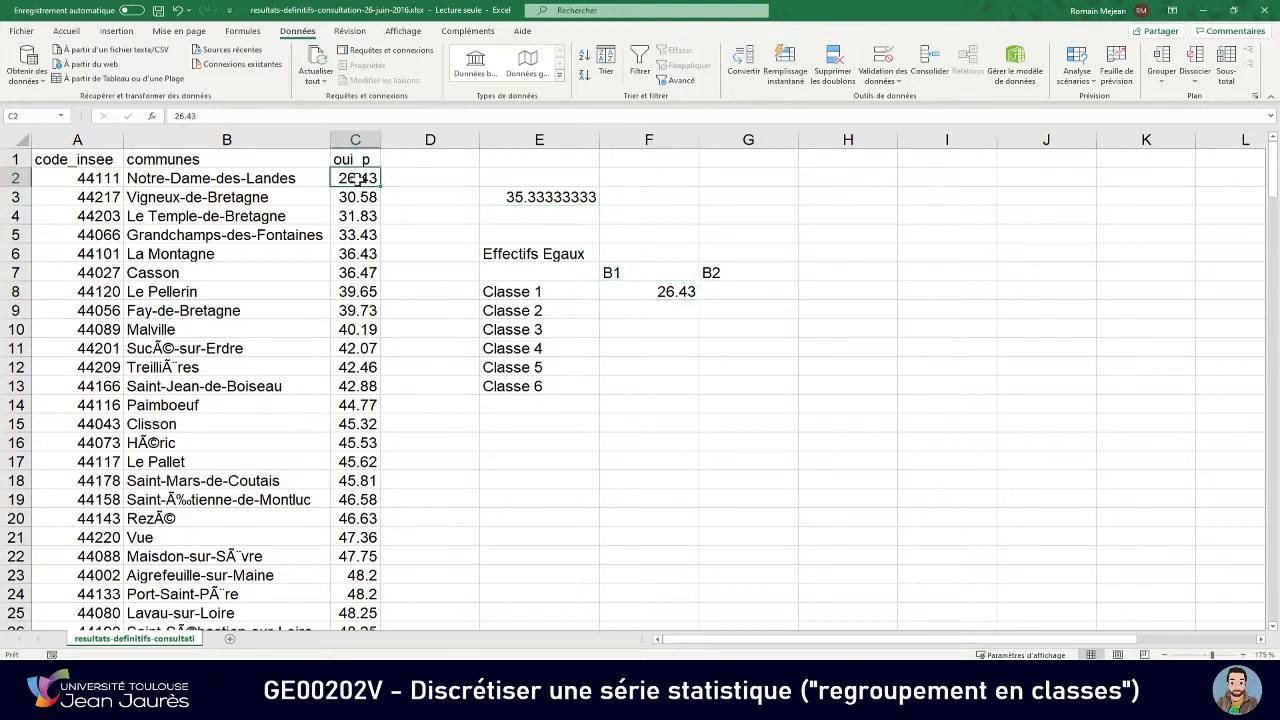
left_click(733, 295)
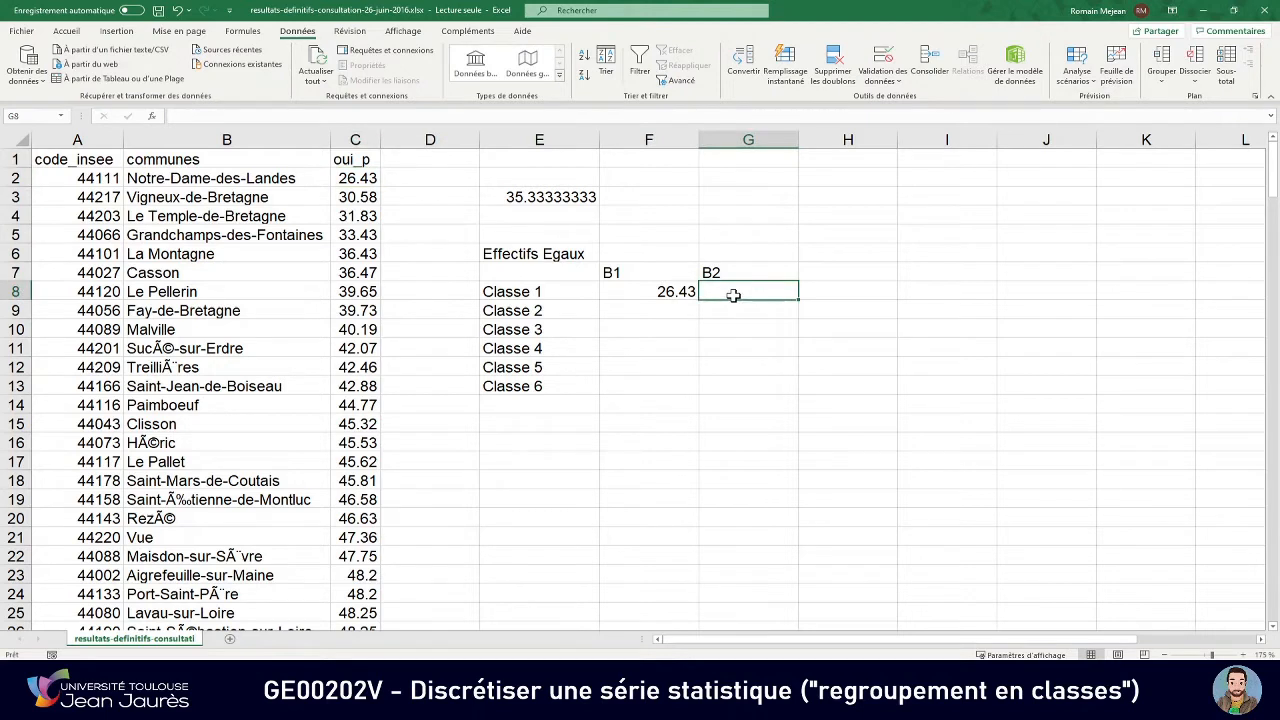
left_click(362, 180)
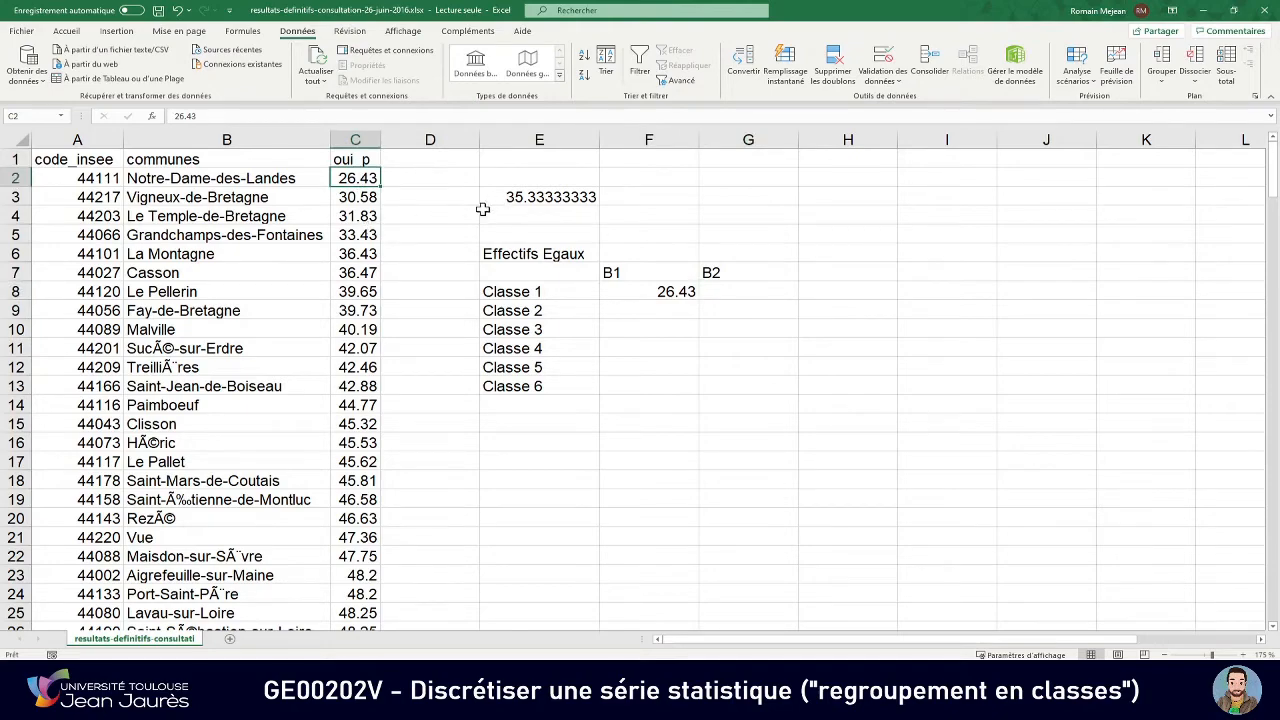
key("ctrl+shift+Down")
key("ctrl+shift+Up")
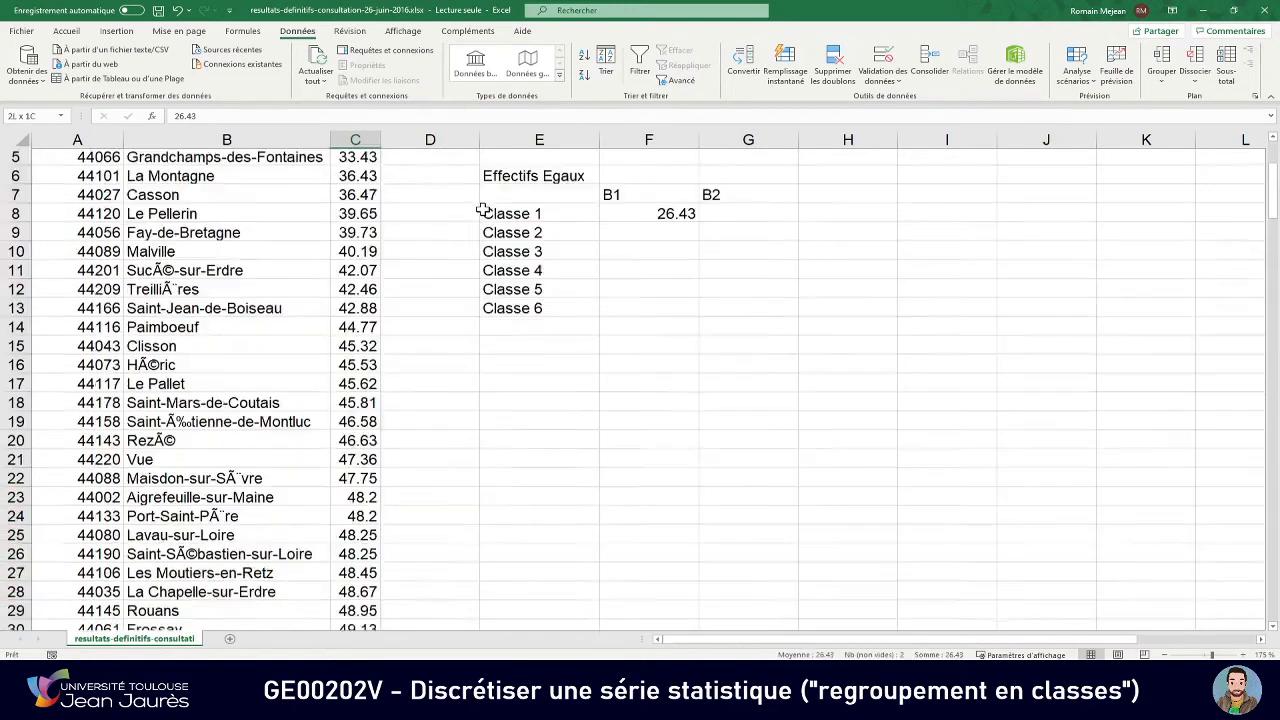
left_click(357, 178)
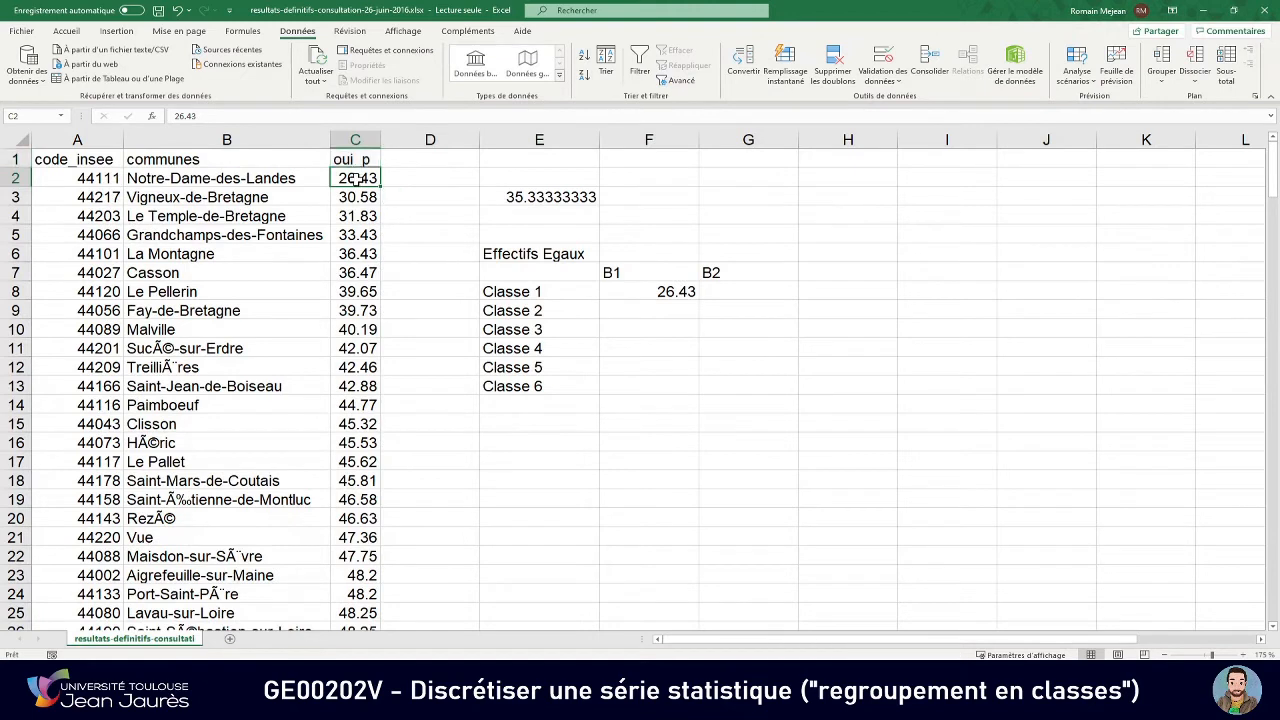
key("shift+Down")
key("shift+Down")
key("shift+Down")
key("shift+Down")
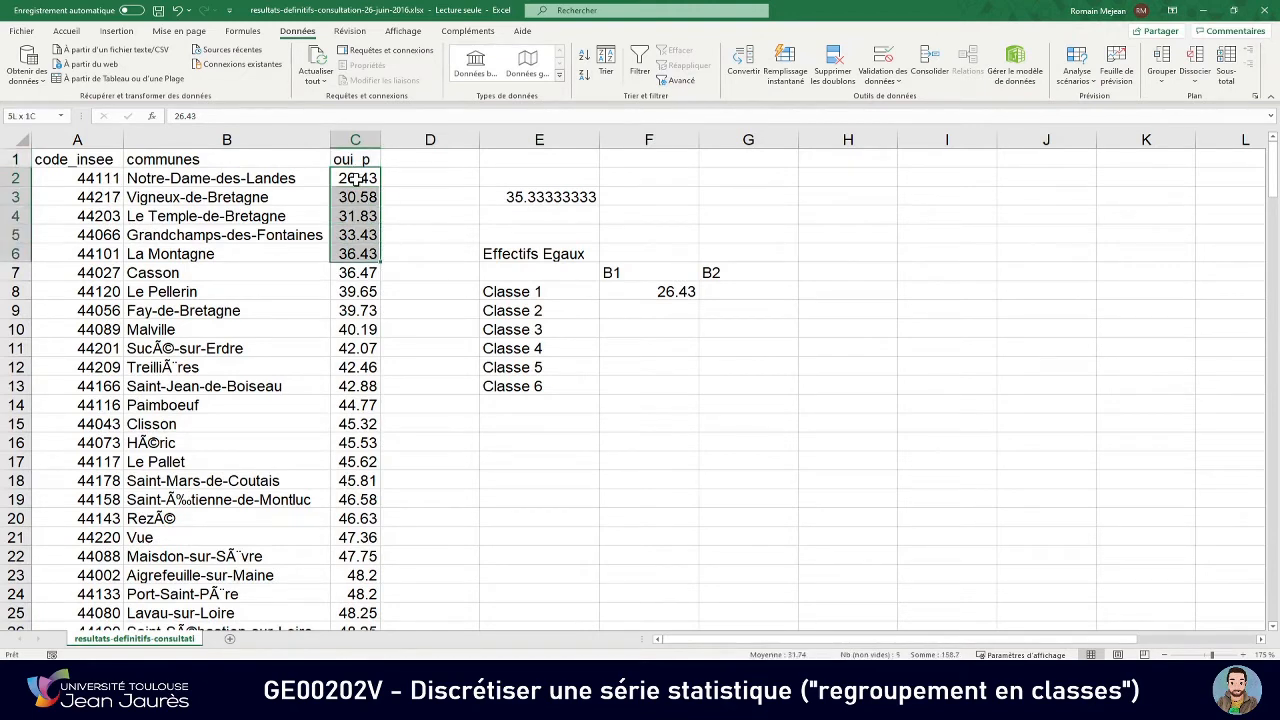
key("shift+Down")
key("shift+Down")
key("shift+Down")
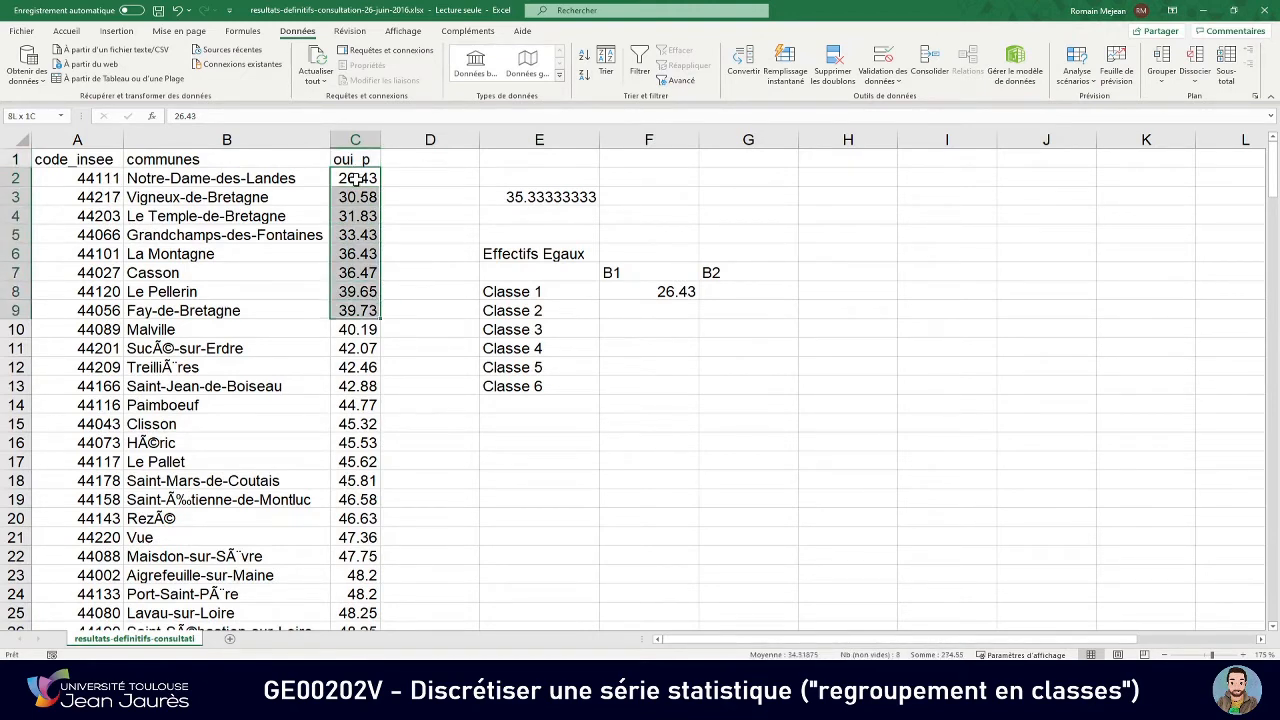
key("shift+Down")
key("shift+Down")
key("shift+Down")
key("shift+Down")
key("shift+Down")
key("shift+Down")
key("shift+Down")
key("shift+Down")
key("shift+Down")
key("shift+Down")
key("shift+Down")
key("shift+Down")
key("shift+Down")
key("shift+Down")
key("shift+Down")
key("shift+Down")
key("shift+Down")
key("shift+Down")
key("shift+Down")
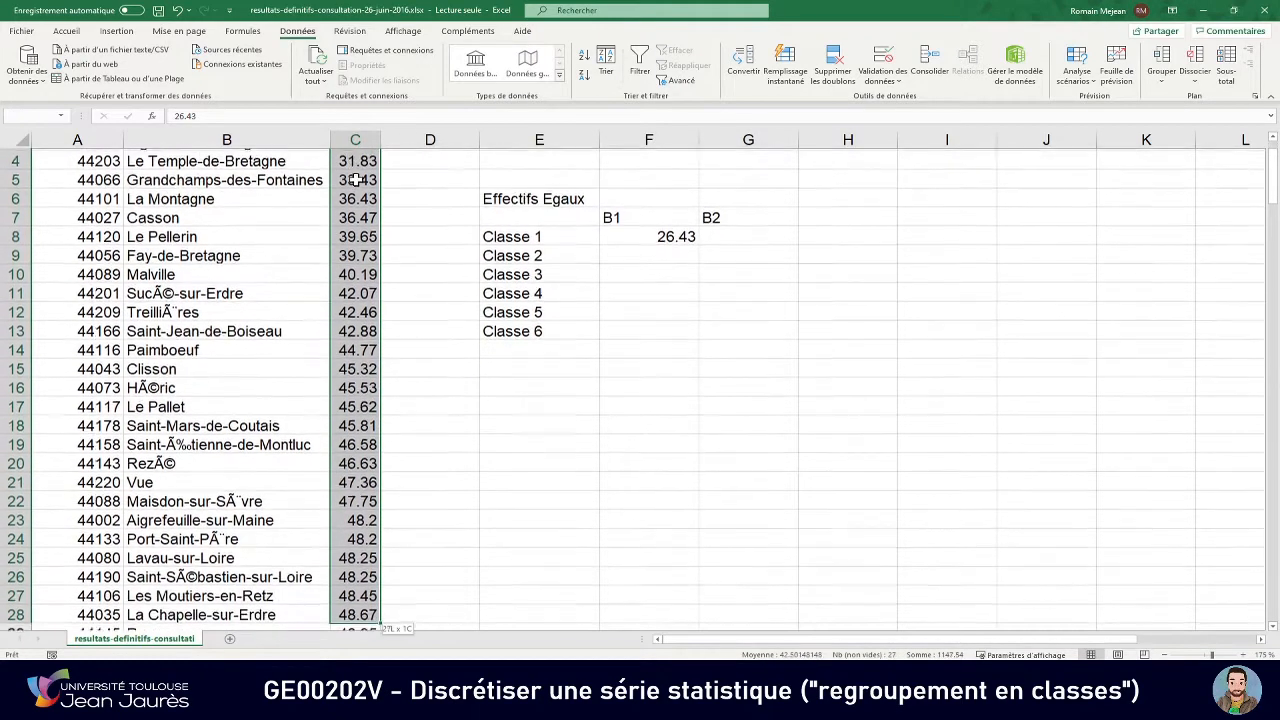
key("shift+Down")
key("shift+Down")
key("shift+Down")
key("shift+Down")
key("shift+Down")
key("shift+Down")
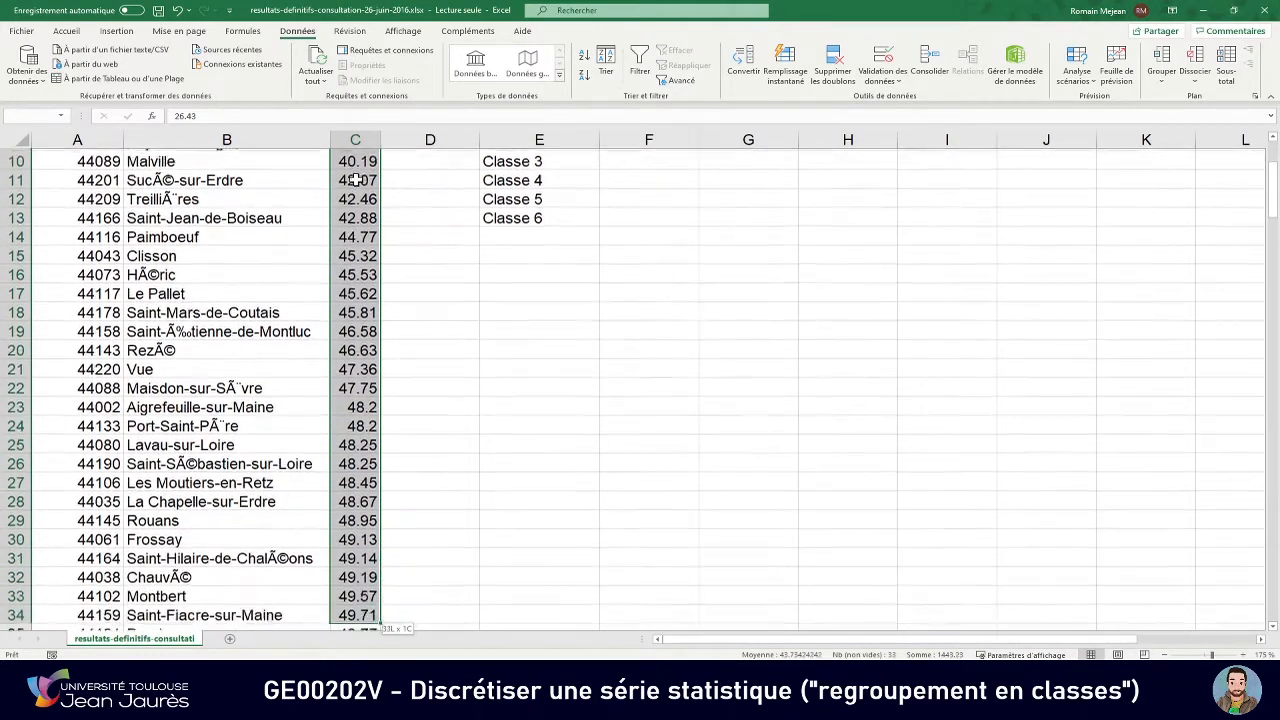
key("shift+Down")
key("shift+Down")
key("shift+Down")
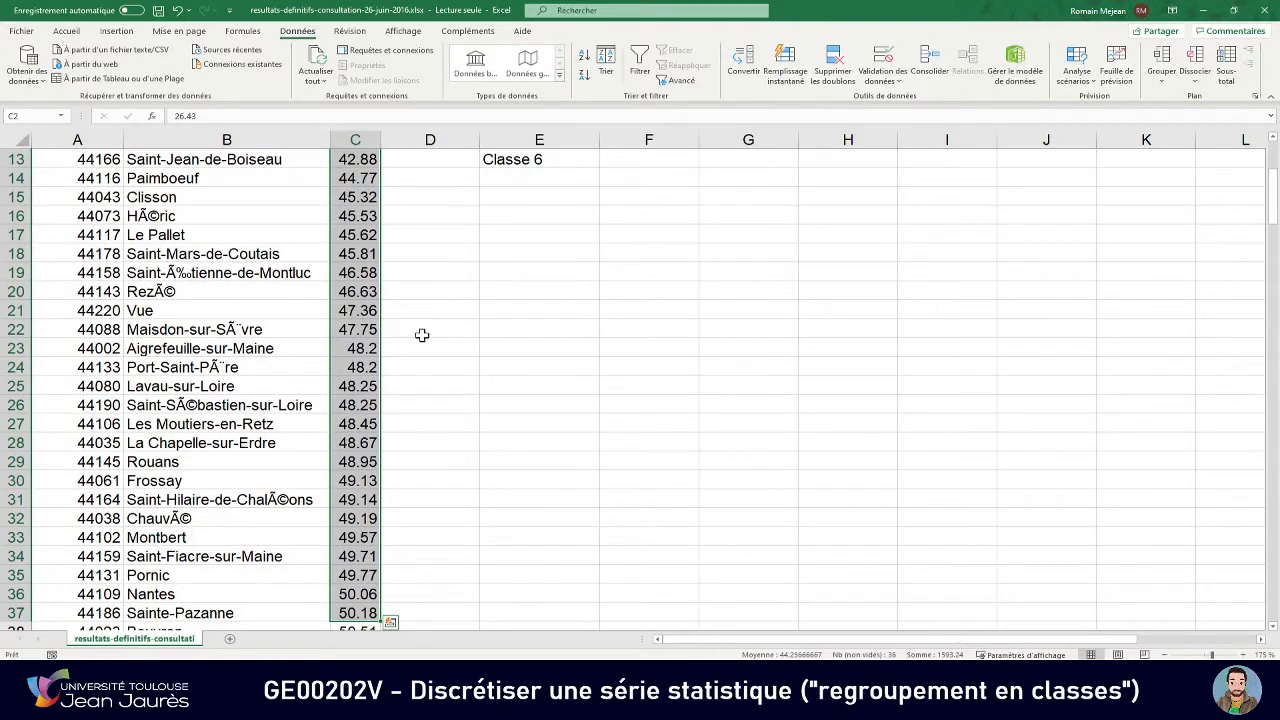
scroll(428, 350, "down", 2)
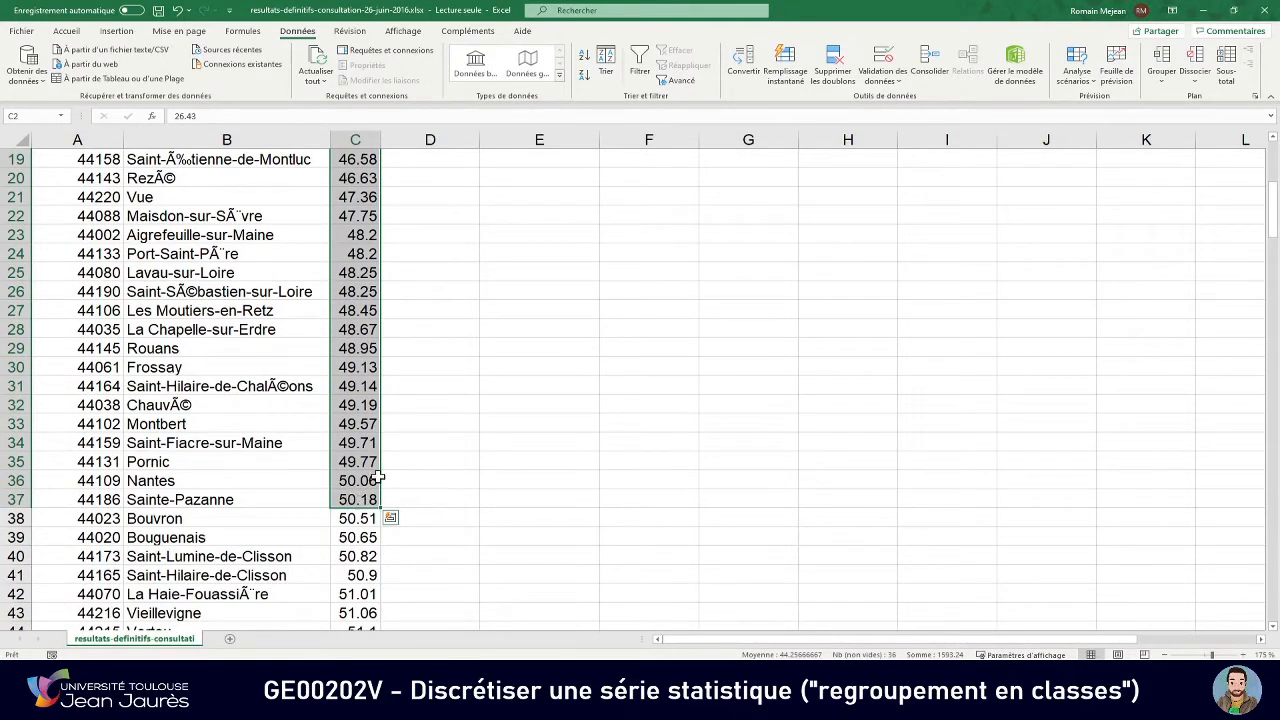
scroll(456, 382, "up", 6)
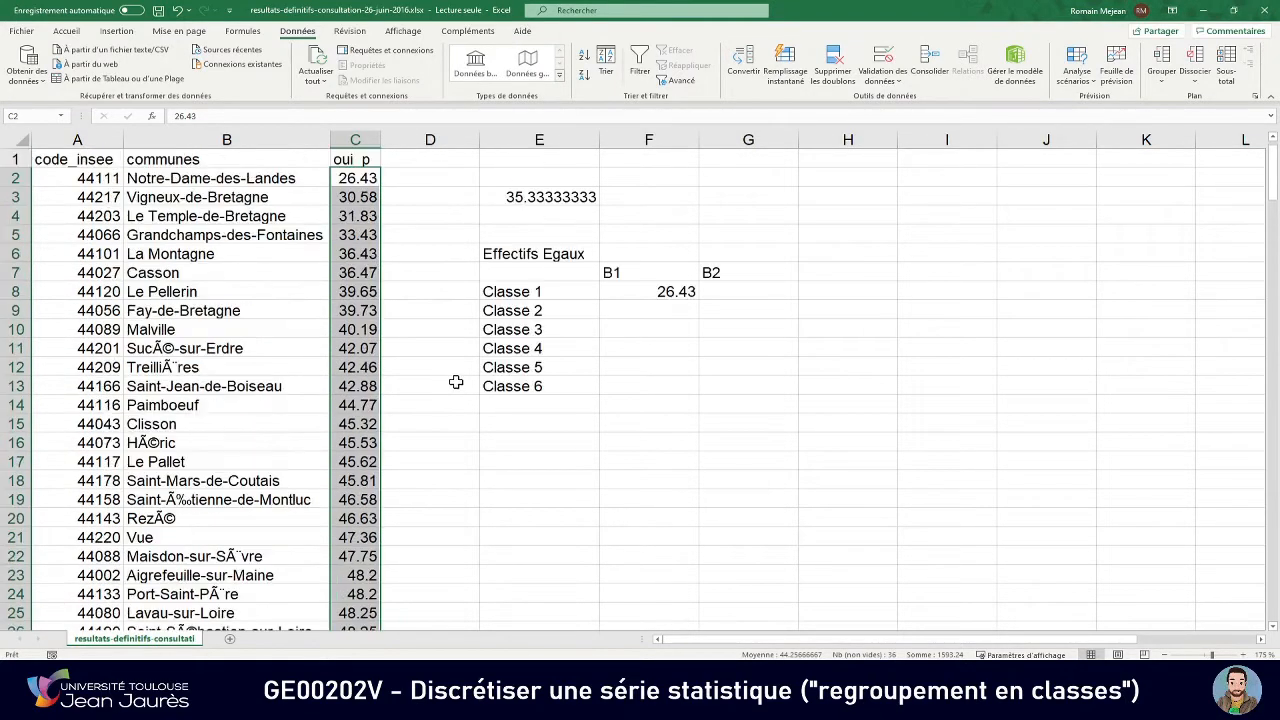
left_click(723, 292)
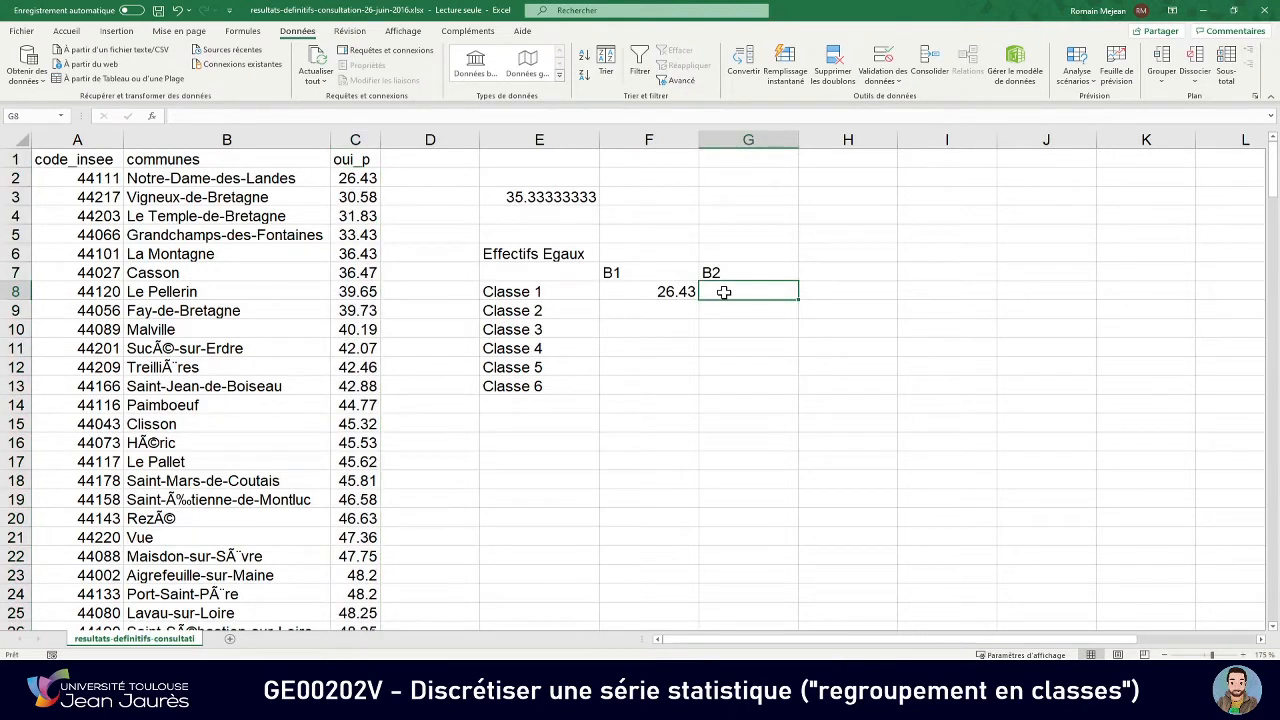
Enter 50.18 as the B2 bound of Classe 1 in G8 and link the B1 bound of Classe 2 in F9 with =G8.
type("50.18")
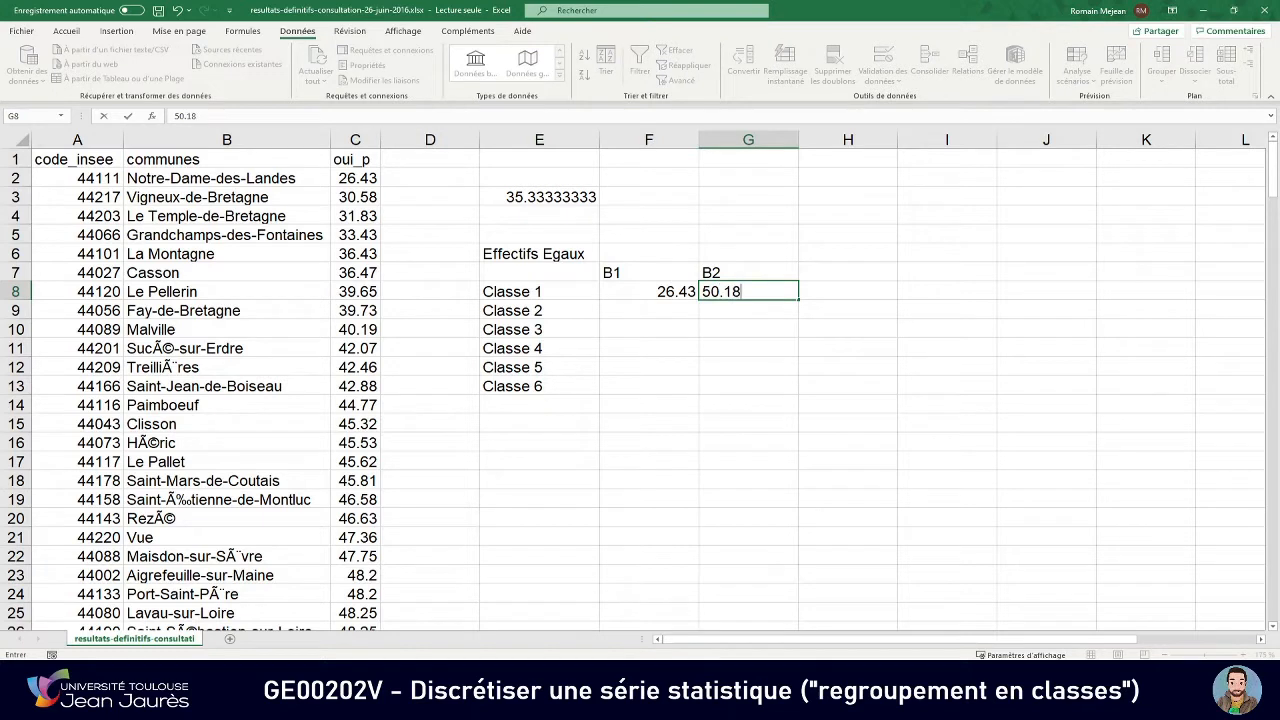
key("Return")
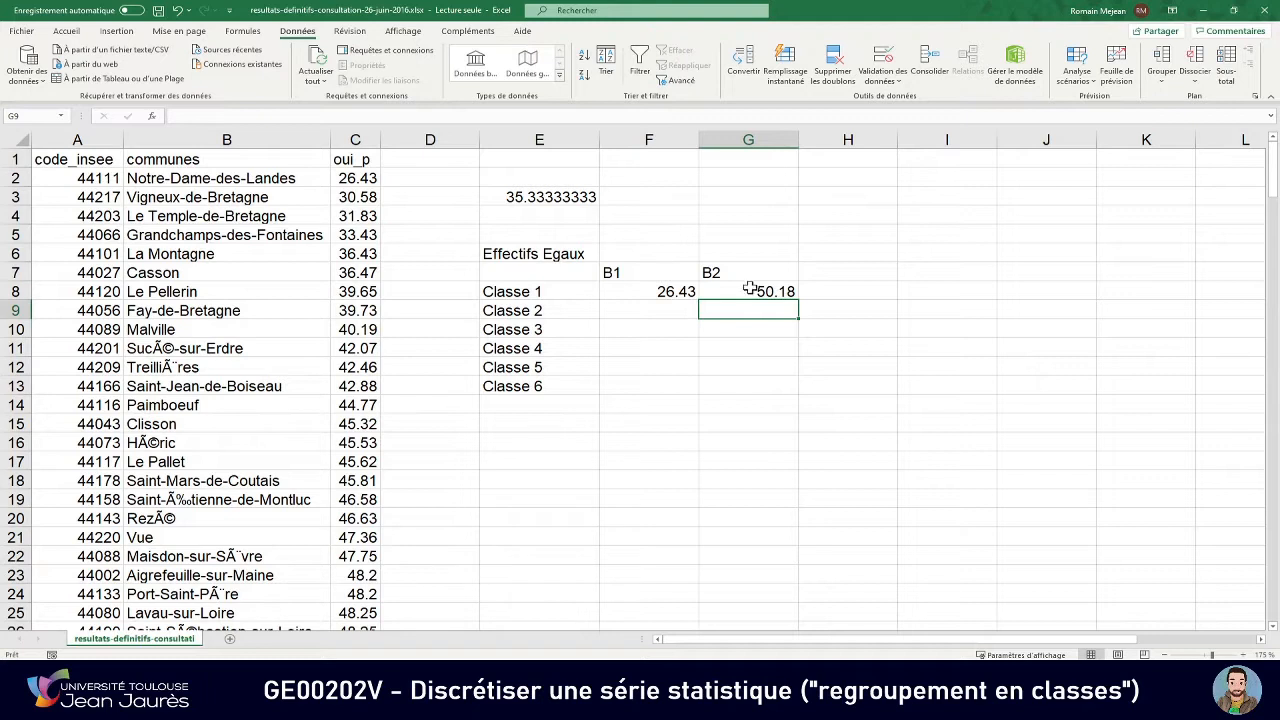
left_click(676, 309)
type("=")
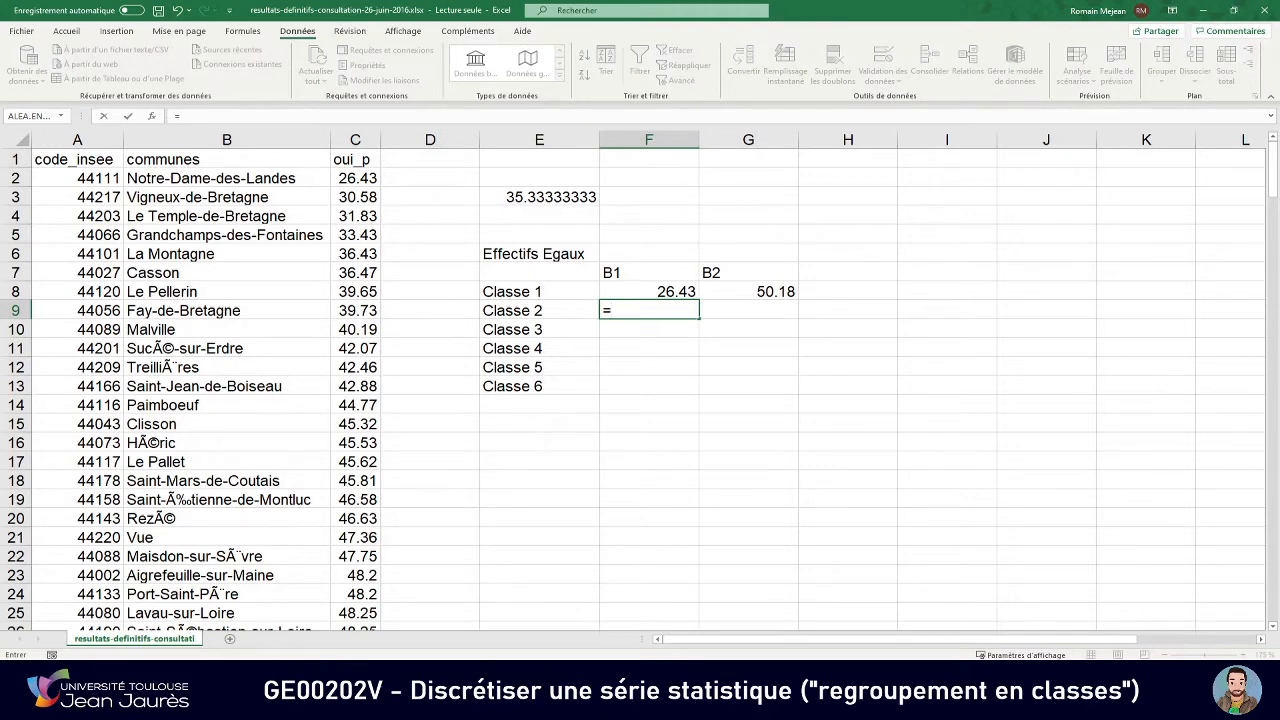
left_click(730, 288)
key("Return")
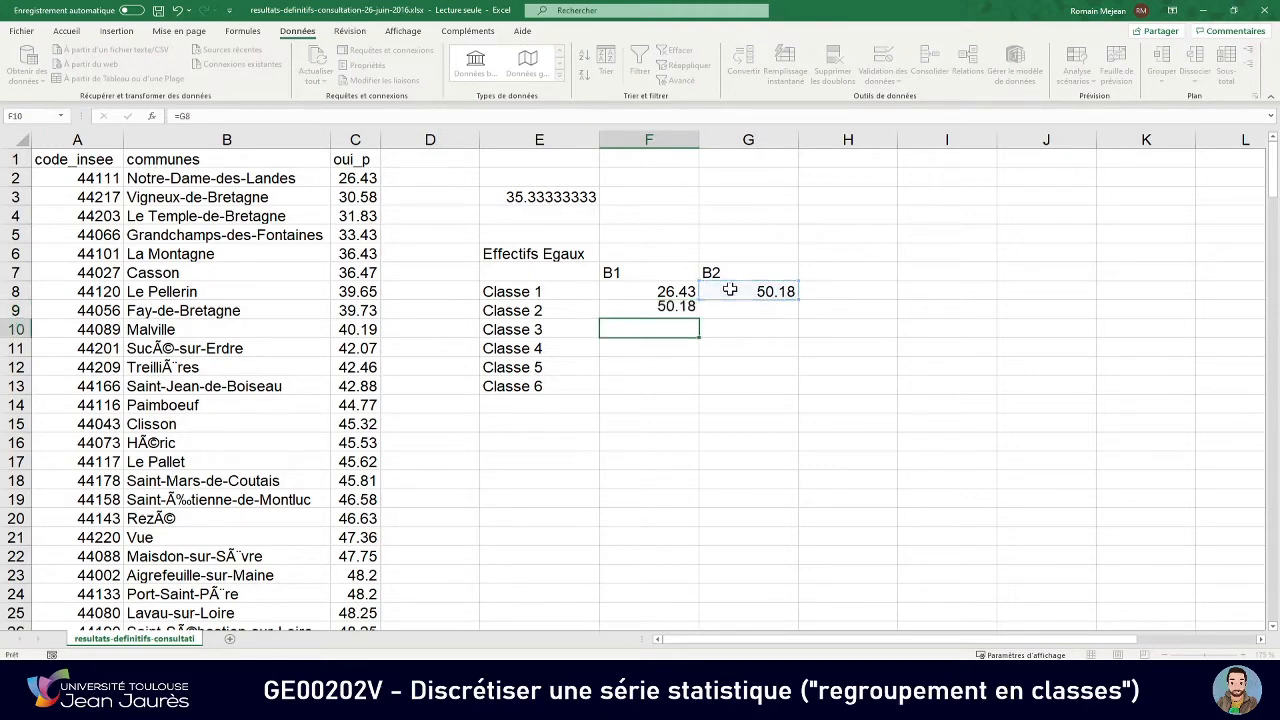
Count off 36 oui_p values from C37 to C72 to locate the B2 bound of Classe 2.
scroll(358, 390, "down", 8)
scroll(358, 390, "down", 5)
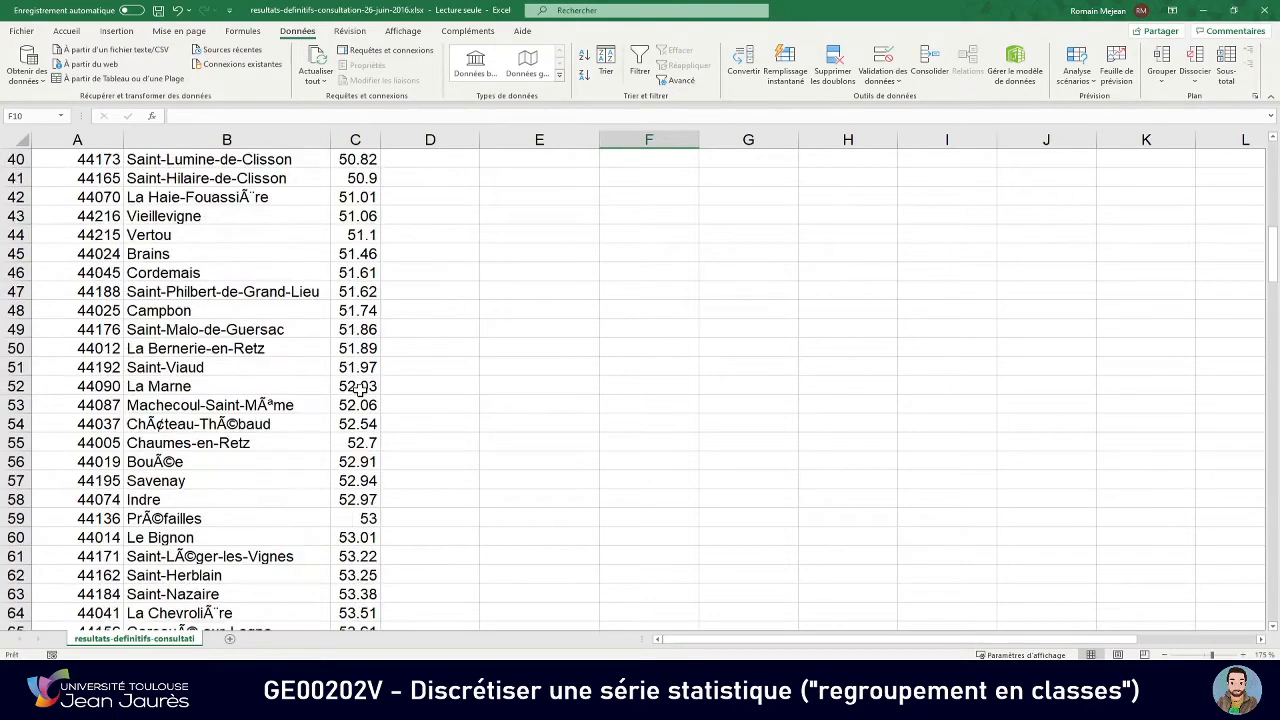
scroll(358, 390, "down", 6)
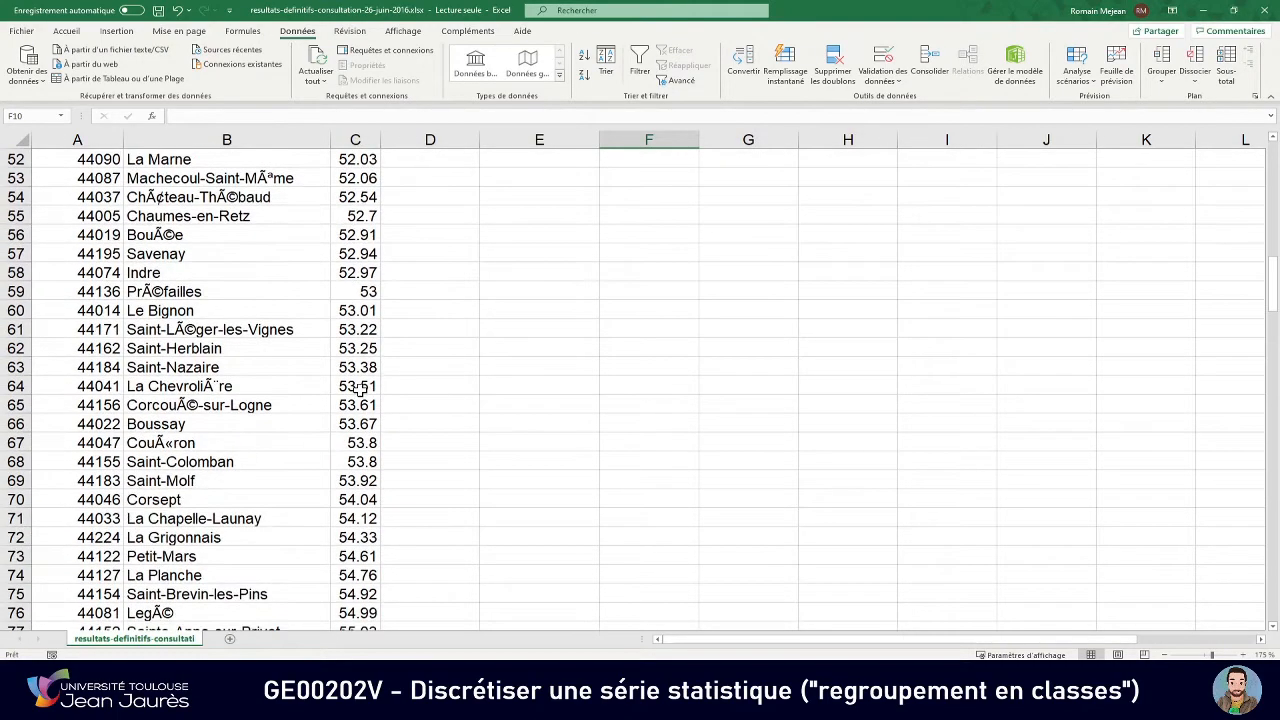
scroll(358, 390, "up", 6)
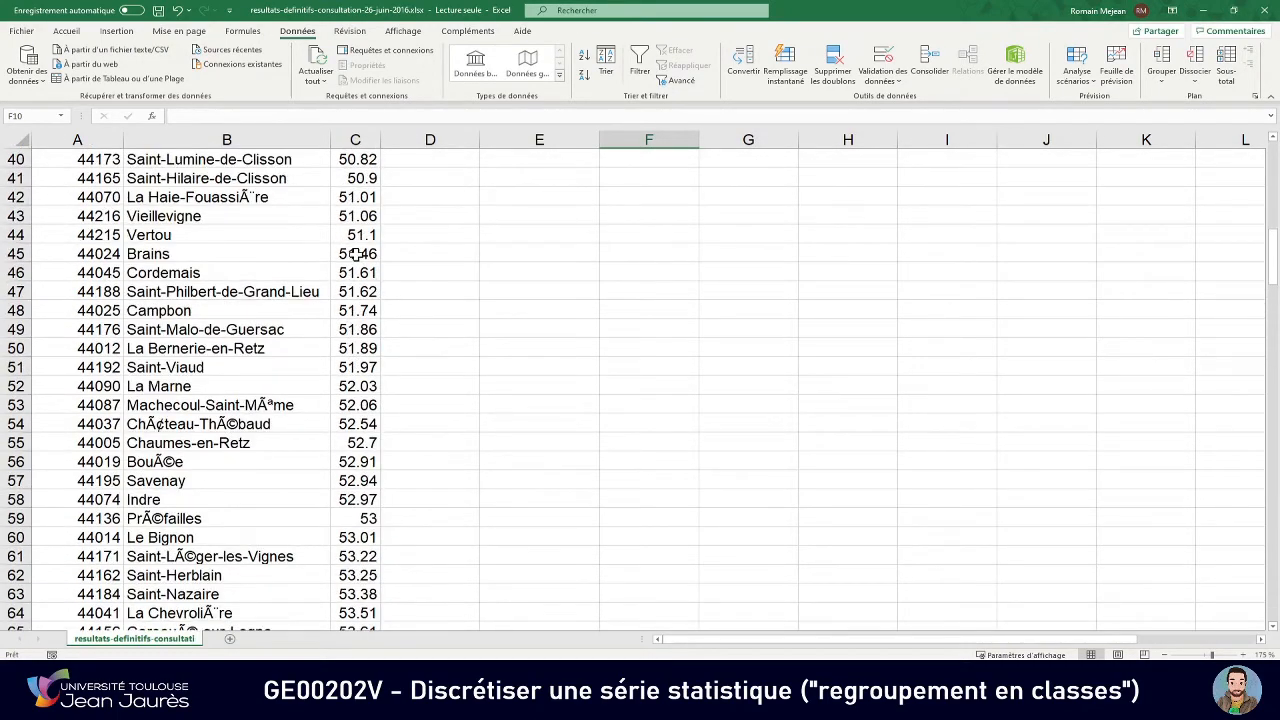
scroll(356, 262, "up", 2)
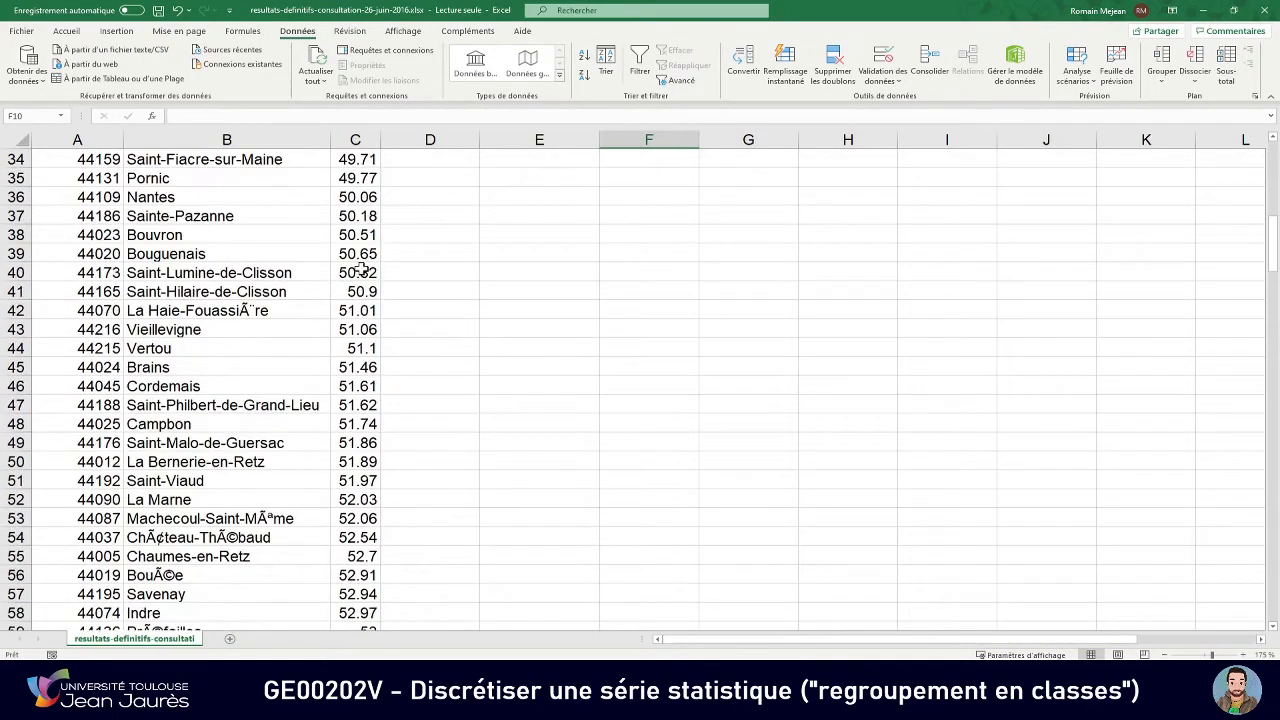
left_click(355, 218)
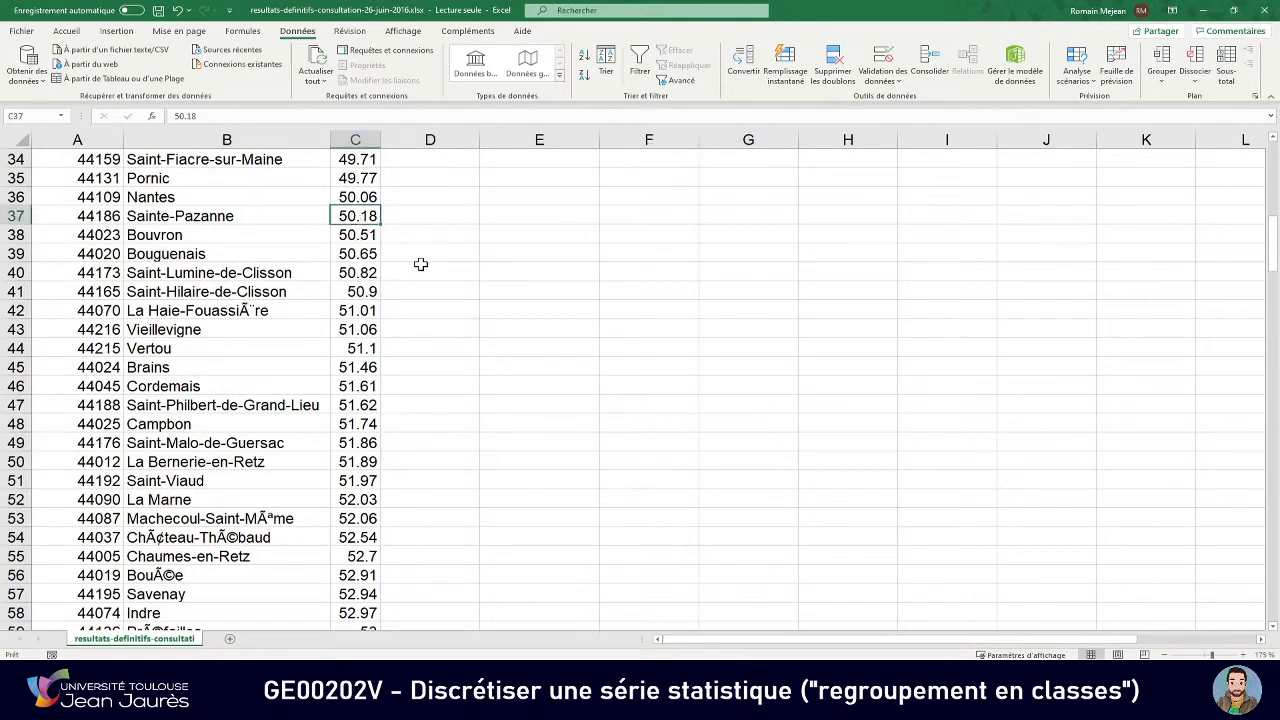
key("shift+Down")
key("shift+Down")
key("shift+Down")
key("shift+Down")
key("shift+Down")
key("shift+Down")
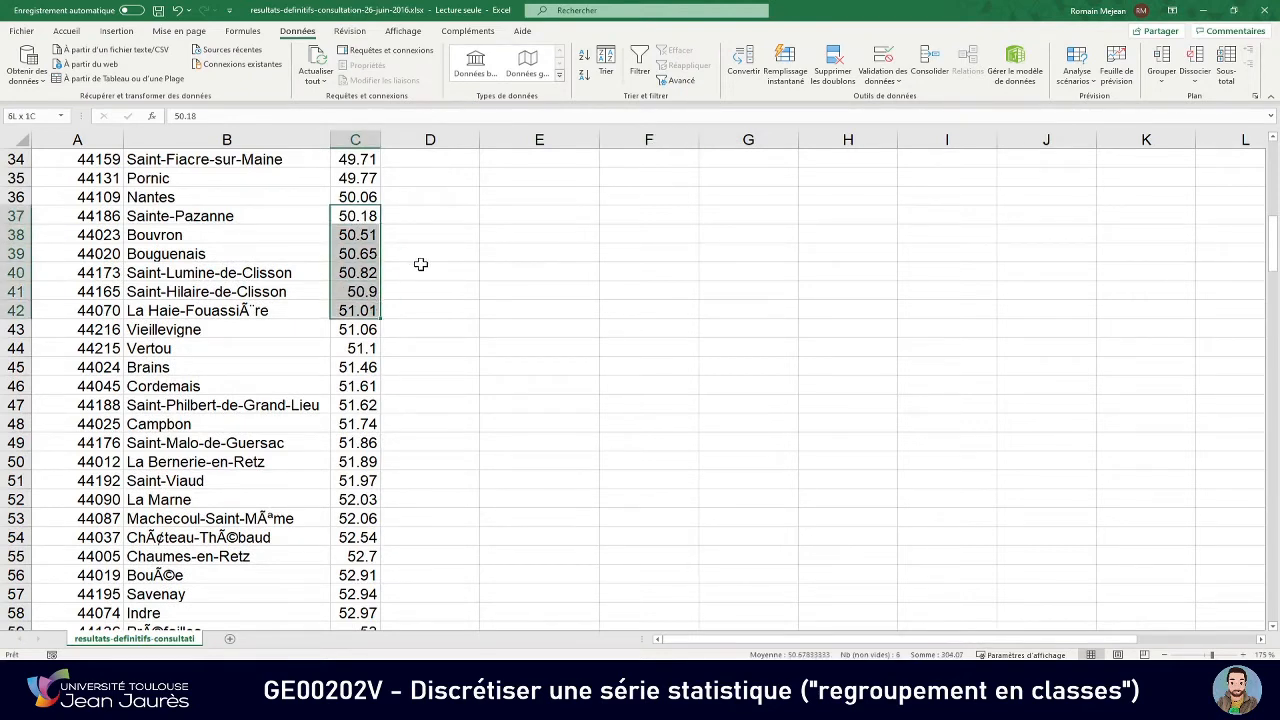
key("shift+Down")
key("shift+Down")
key("shift+Down")
key("shift+Down")
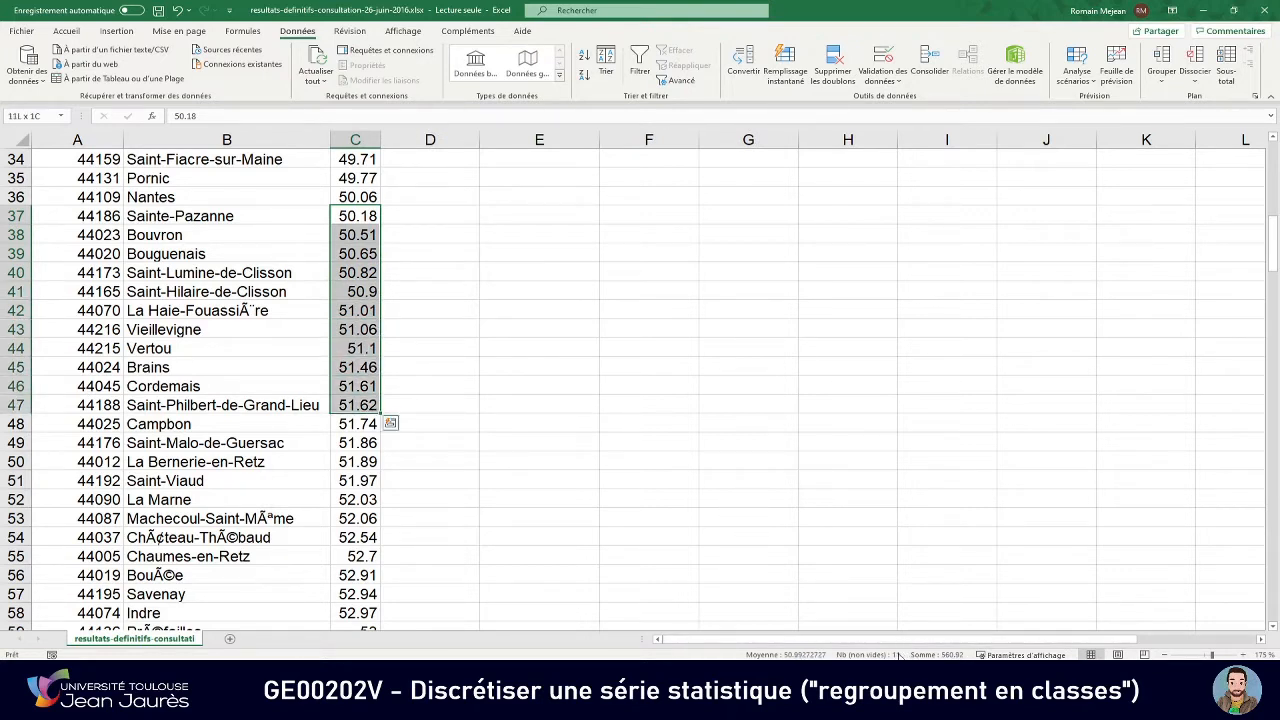
key("shift+Down")
key("shift+Down")
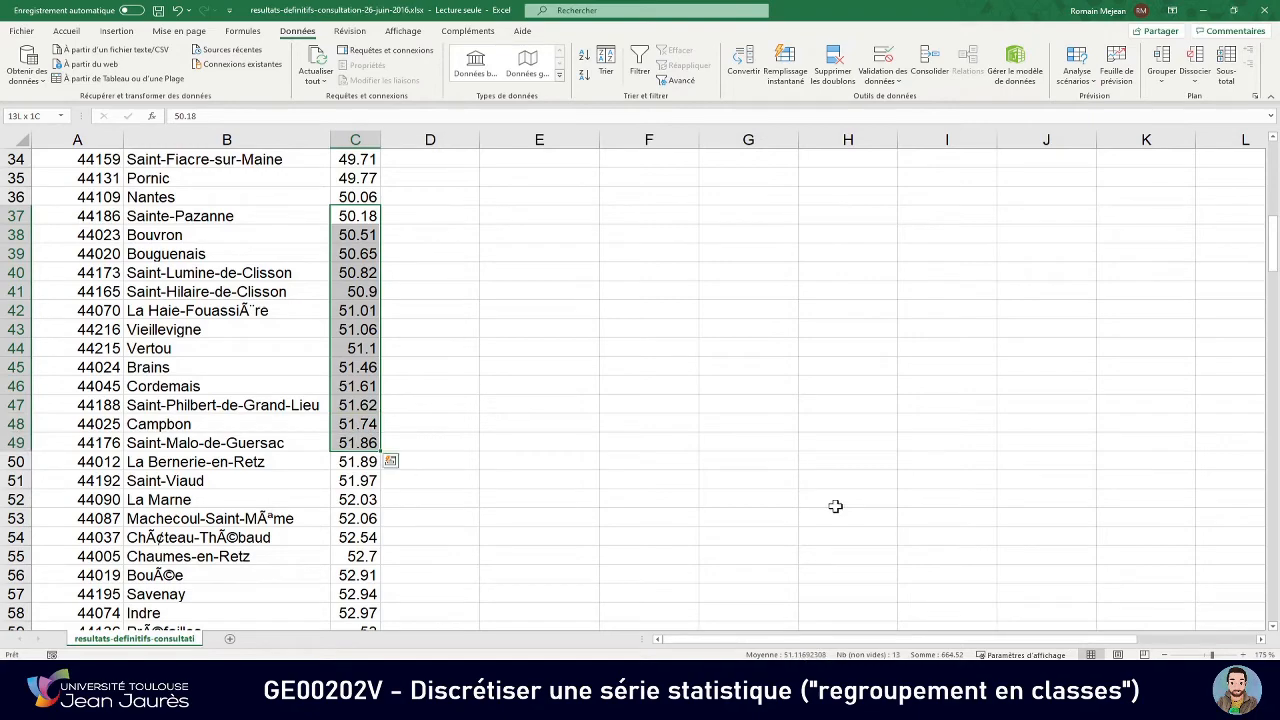
key("shift+Down")
key("shift+Down")
key("shift+Down")
key("shift+Down")
key("shift+Down")
key("shift+Down")
key("shift+Down")
key("shift+Down")
key("shift+Down")
key("shift+Down")
key("shift+Down")
key("shift+Down")
key("shift+Down")
key("shift+Down")
key("shift+Down")
key("shift+Down")
key("shift+Down")
key("shift+Down")
key("shift+Down")
key("shift+Down")
key("shift+Down")
key("shift+Down")
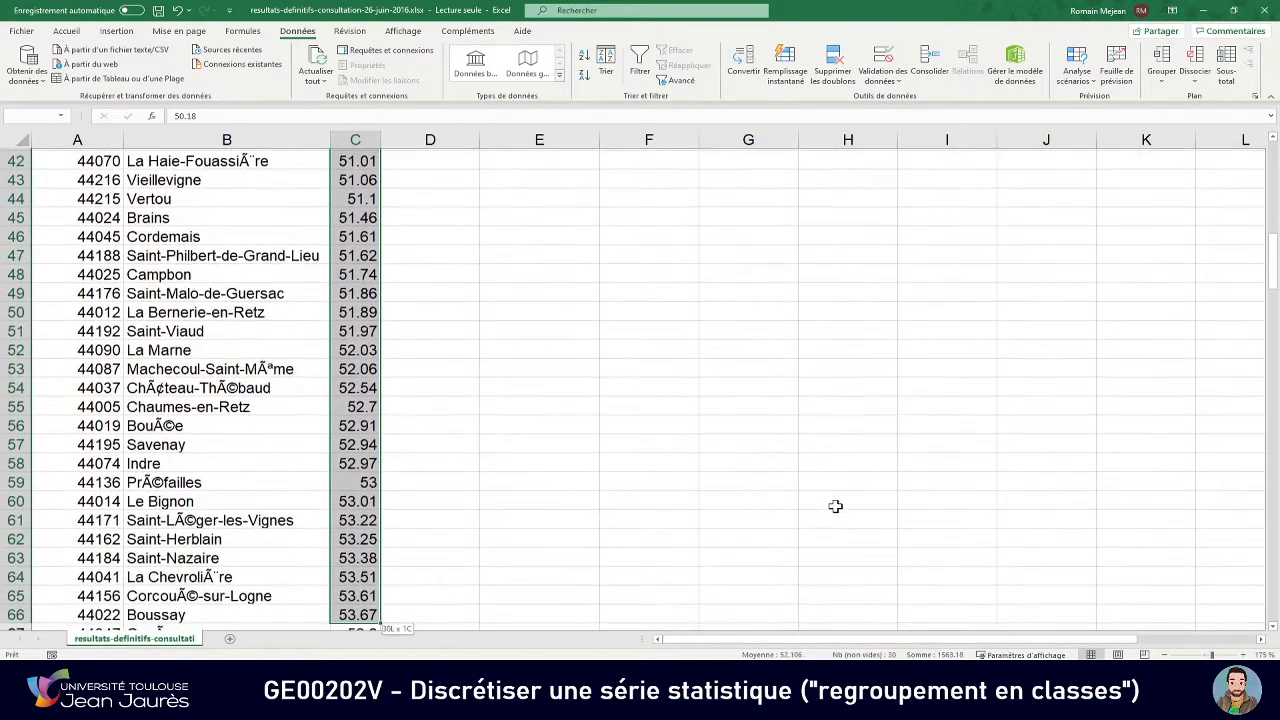
key("shift+Down")
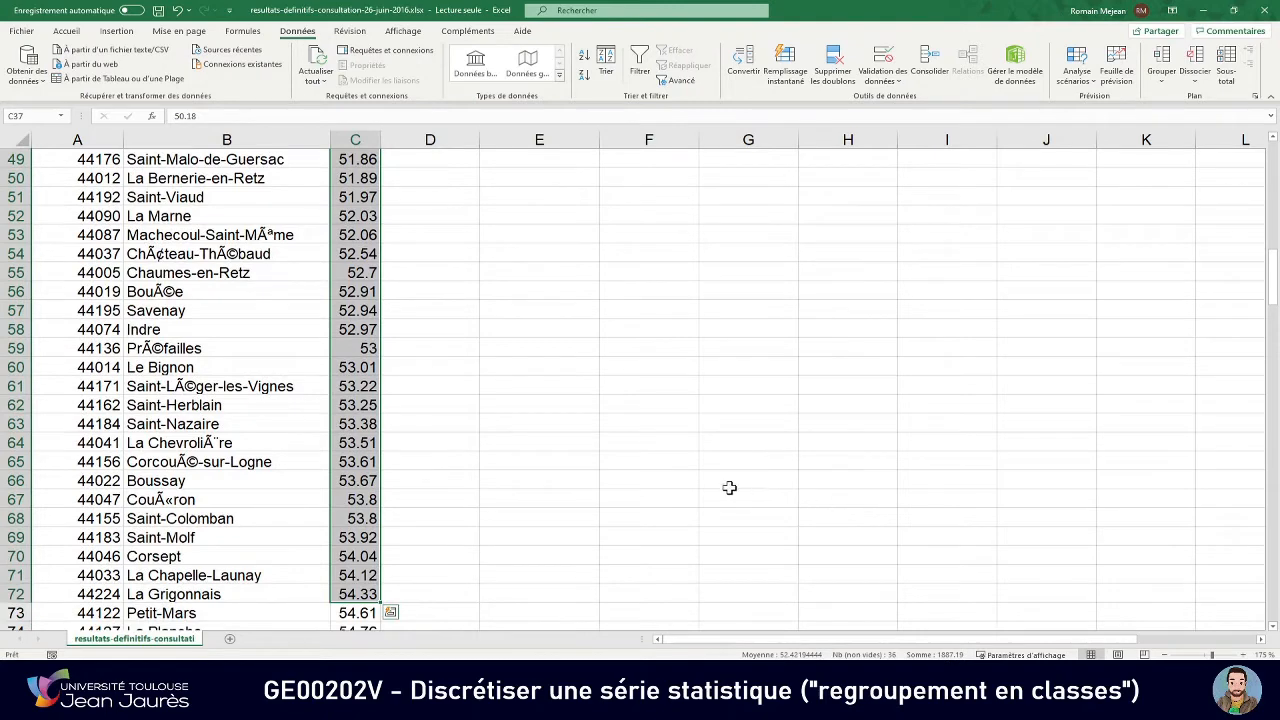
Enter 54.33 as the B2 bound of Classe 2 in G9 and link the B1 bound of Classe 3 in F10 with =G9.
scroll(555, 428, "up", 16)
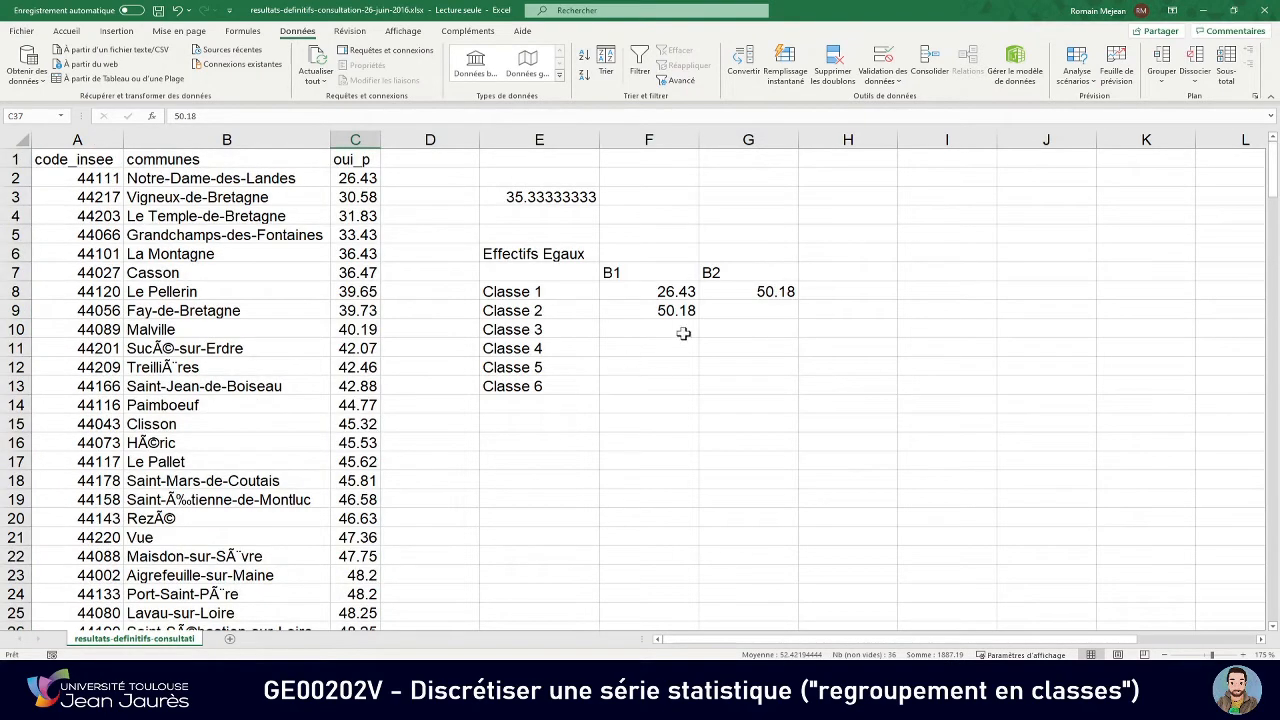
left_click(723, 311)
type("54.33")
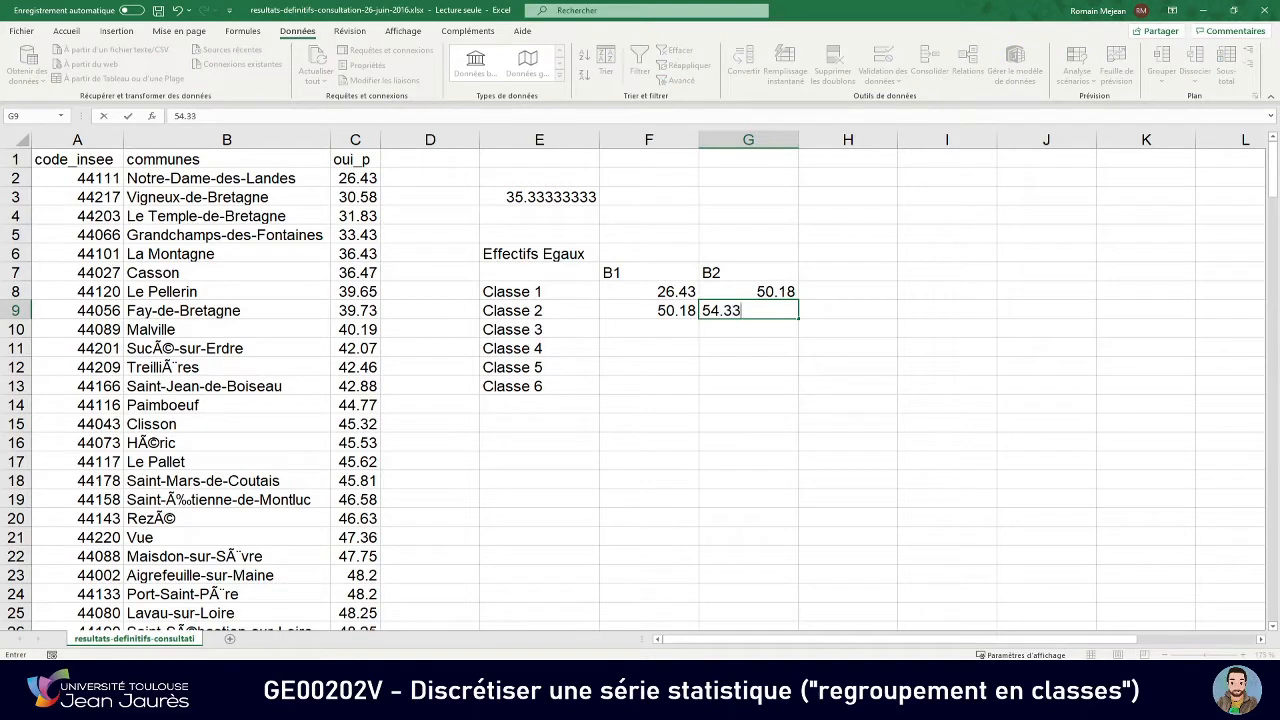
key("Return")
left_click(648, 328)
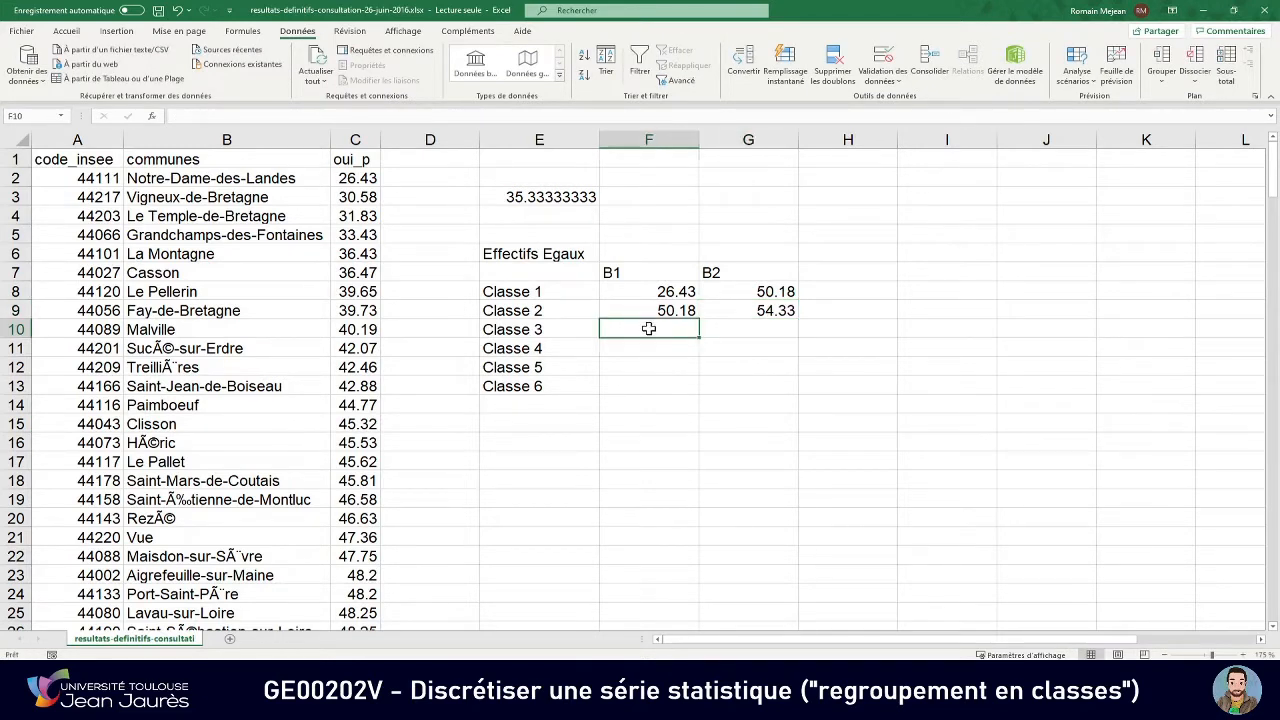
type("=")
left_click(748, 310)
key("Return")
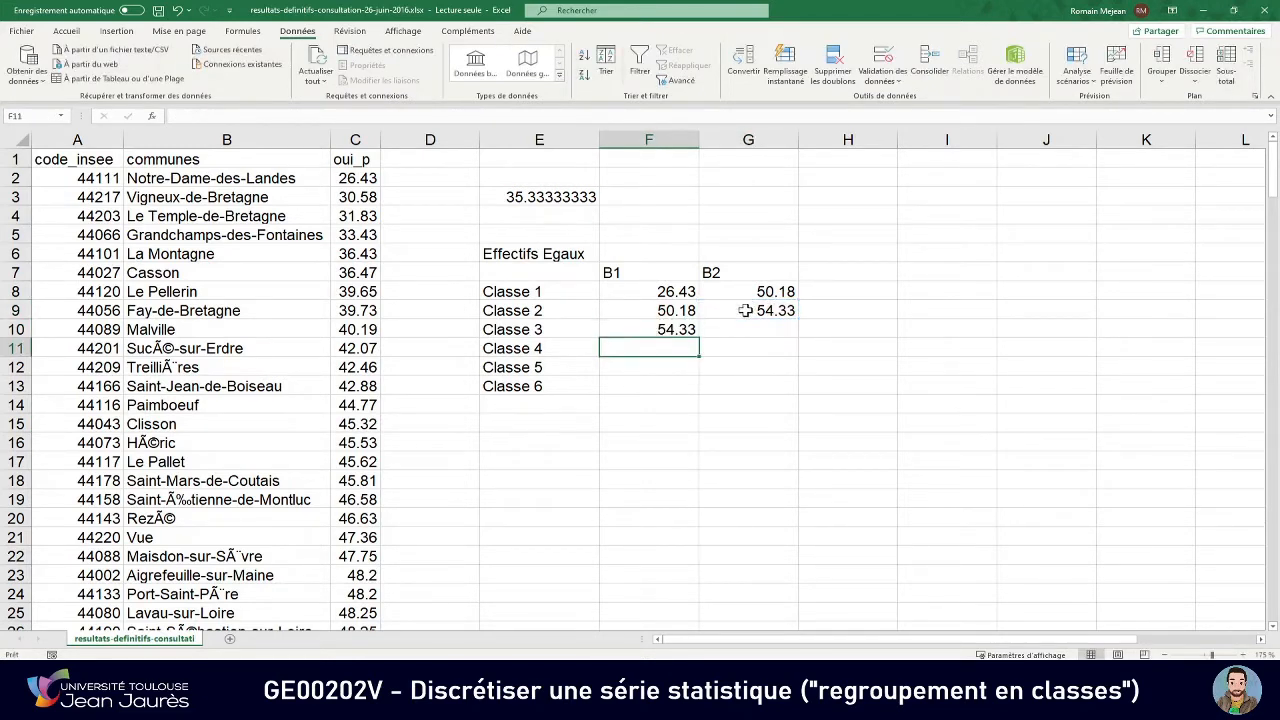
Count off 36 oui_p values from C72 to C107 to locate the B2 bound of Classe 3.
left_click(718, 329)
scroll(390, 372, "down", 20)
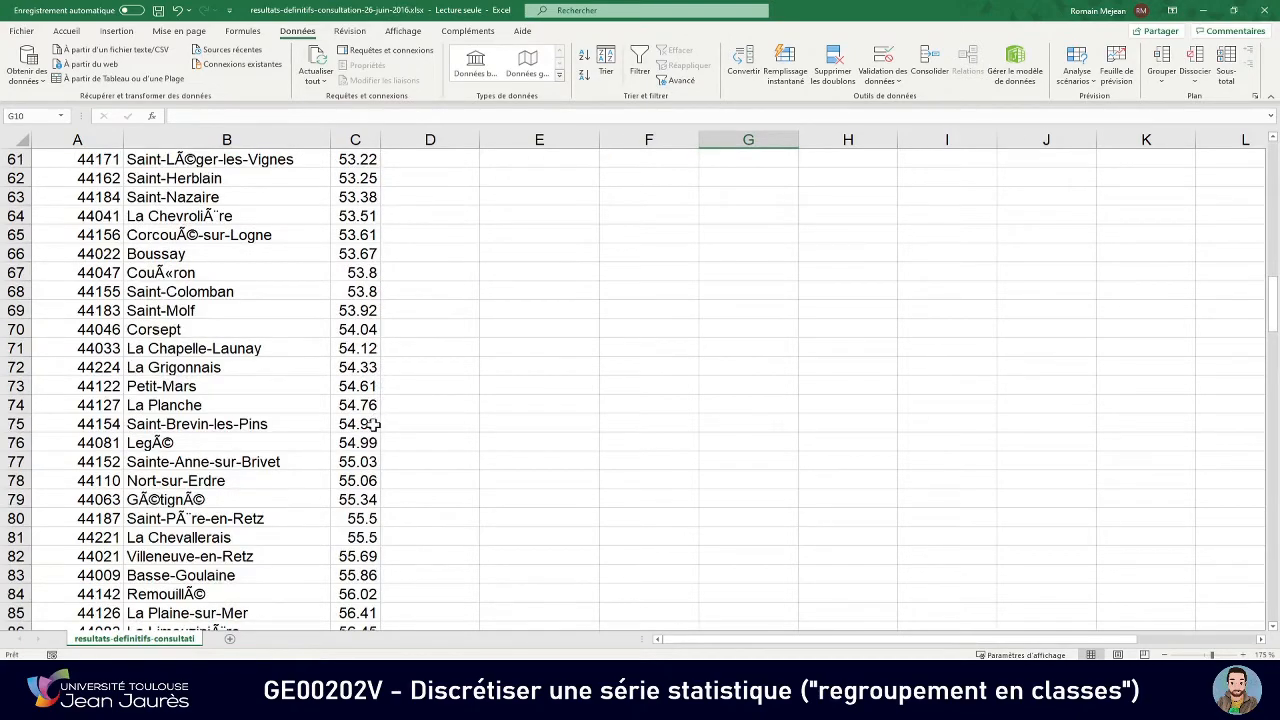
scroll(372, 424, "up", 19)
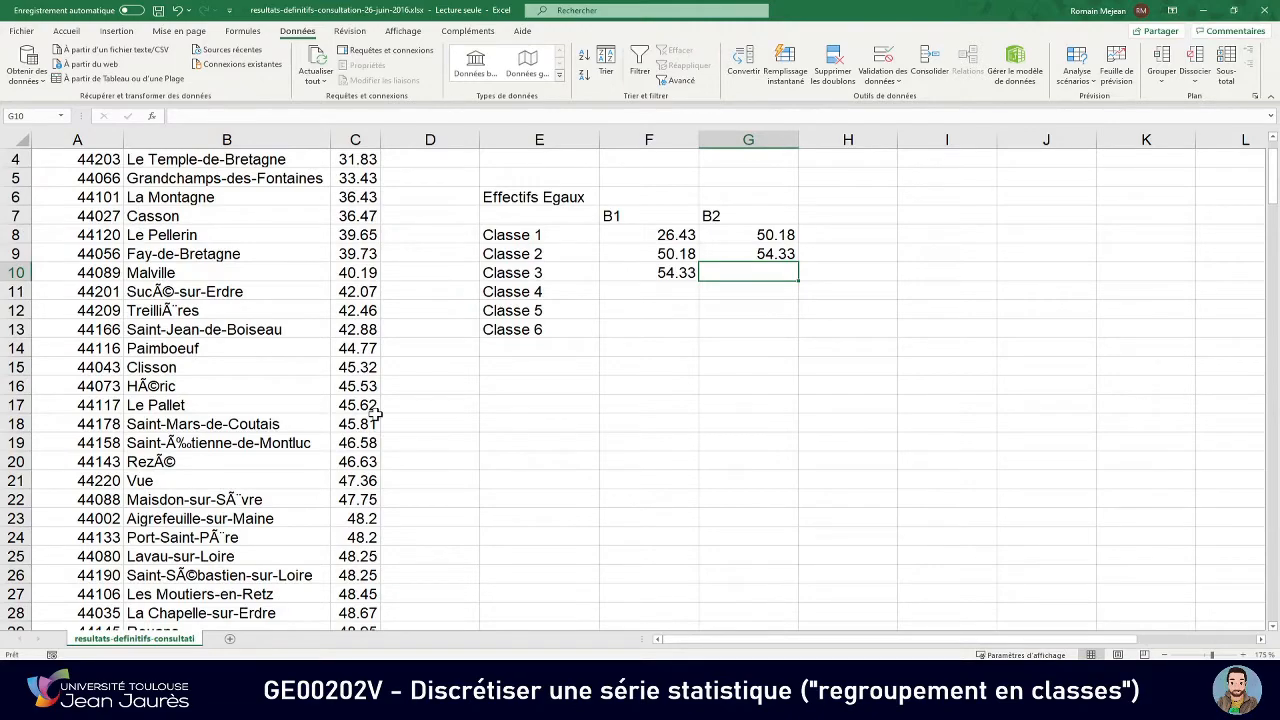
scroll(376, 413, "down", 16)
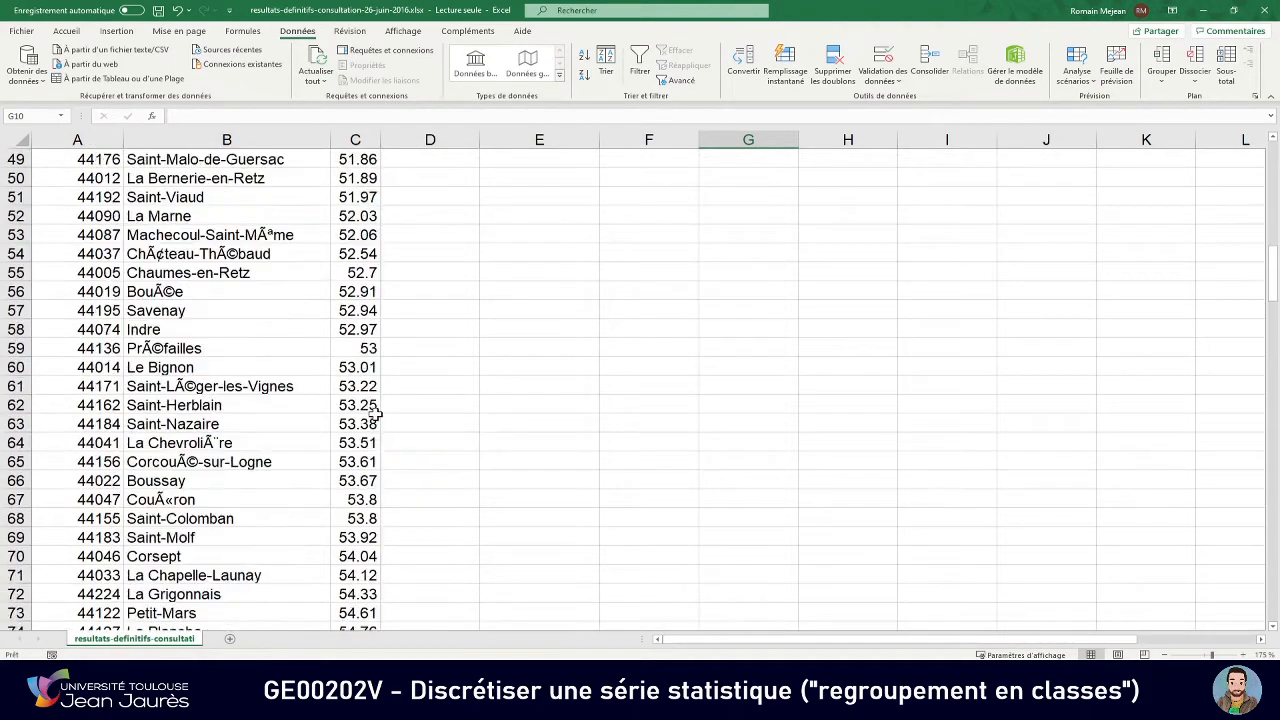
scroll(376, 413, "down", 1)
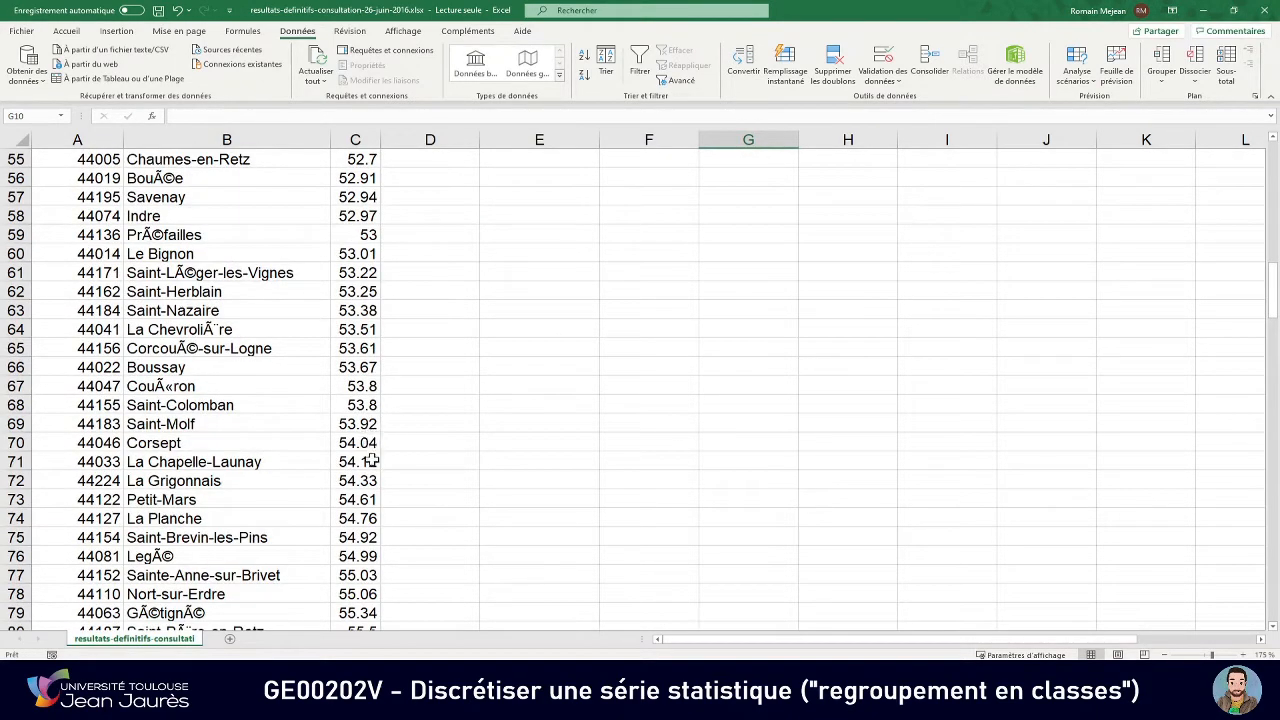
scroll(370, 461, "down", 1)
left_click(357, 424)
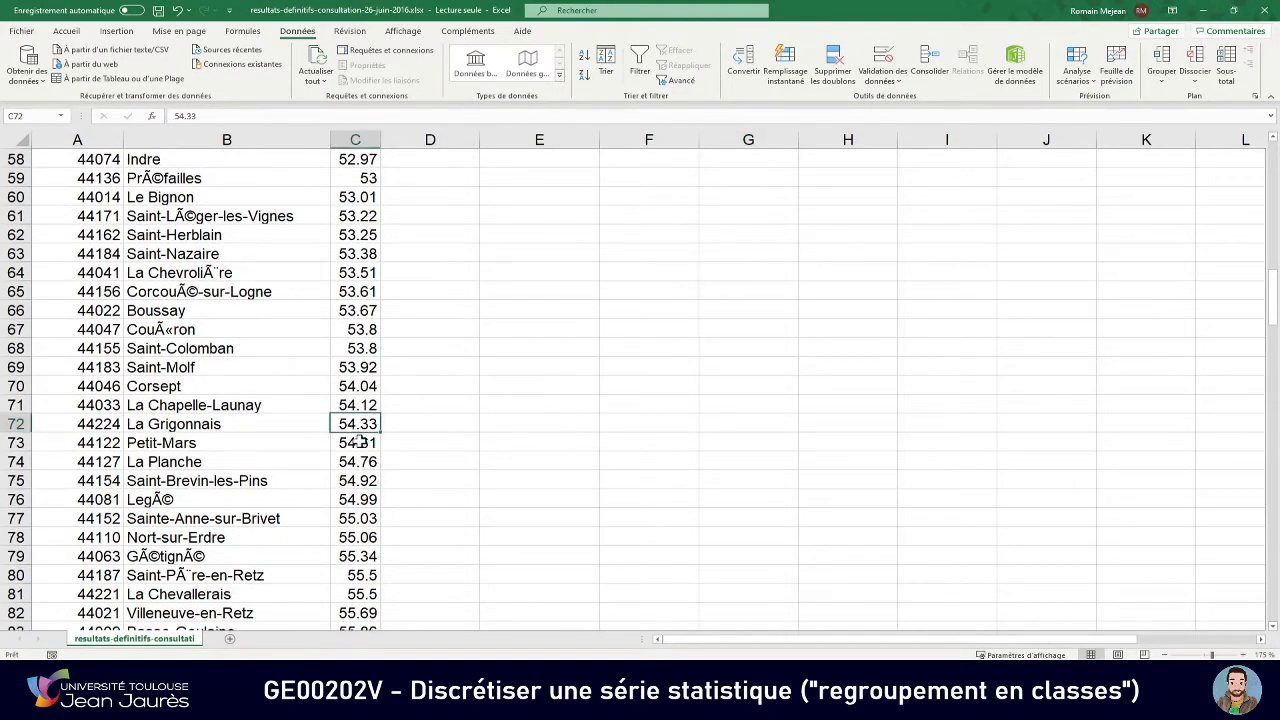
key("shift+Down")
key("shift+Down")
key("shift+Down")
key("shift+Down")
key("shift+Down")
key("shift+Down")
key("shift+Down")
key("shift+Down")
key("shift+Down")
key("shift+Down")
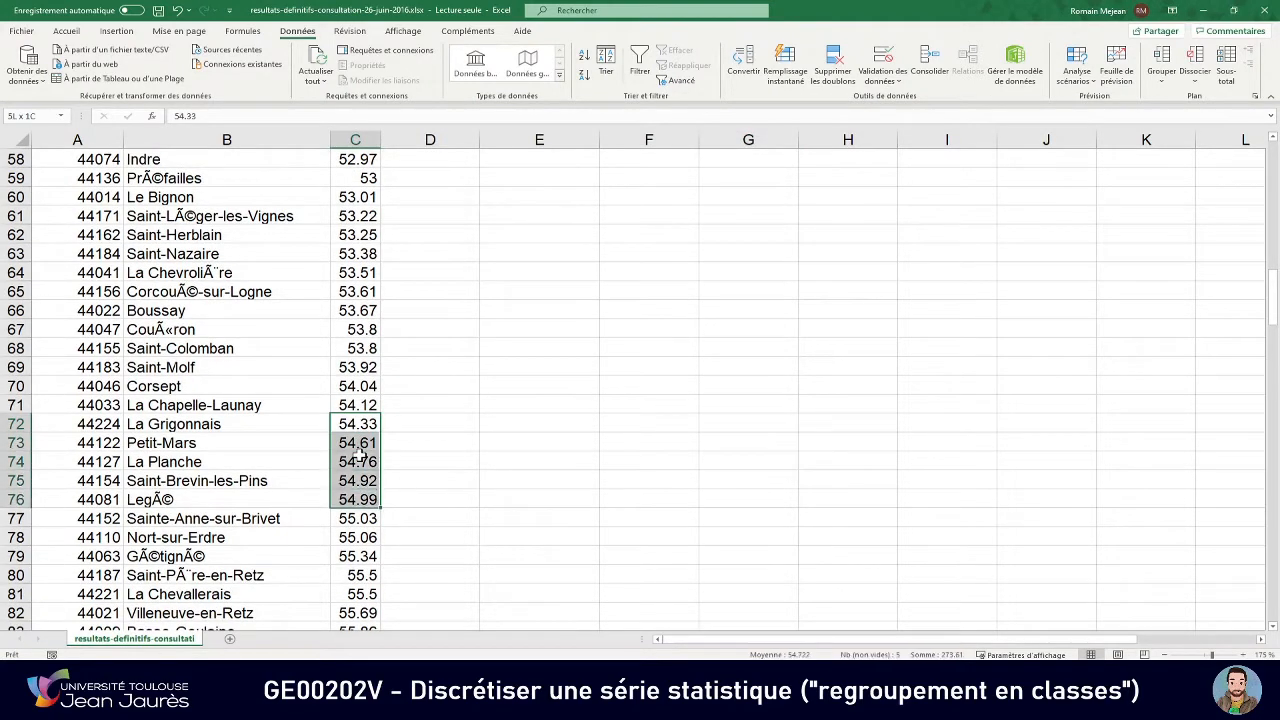
key("shift+Down")
key("shift+Down")
key("shift+Down")
key("shift+Down")
key("shift+Down")
key("shift+Down")
key("shift+Down")
key("shift+Down")
key("shift+Down")
key("shift+Down")
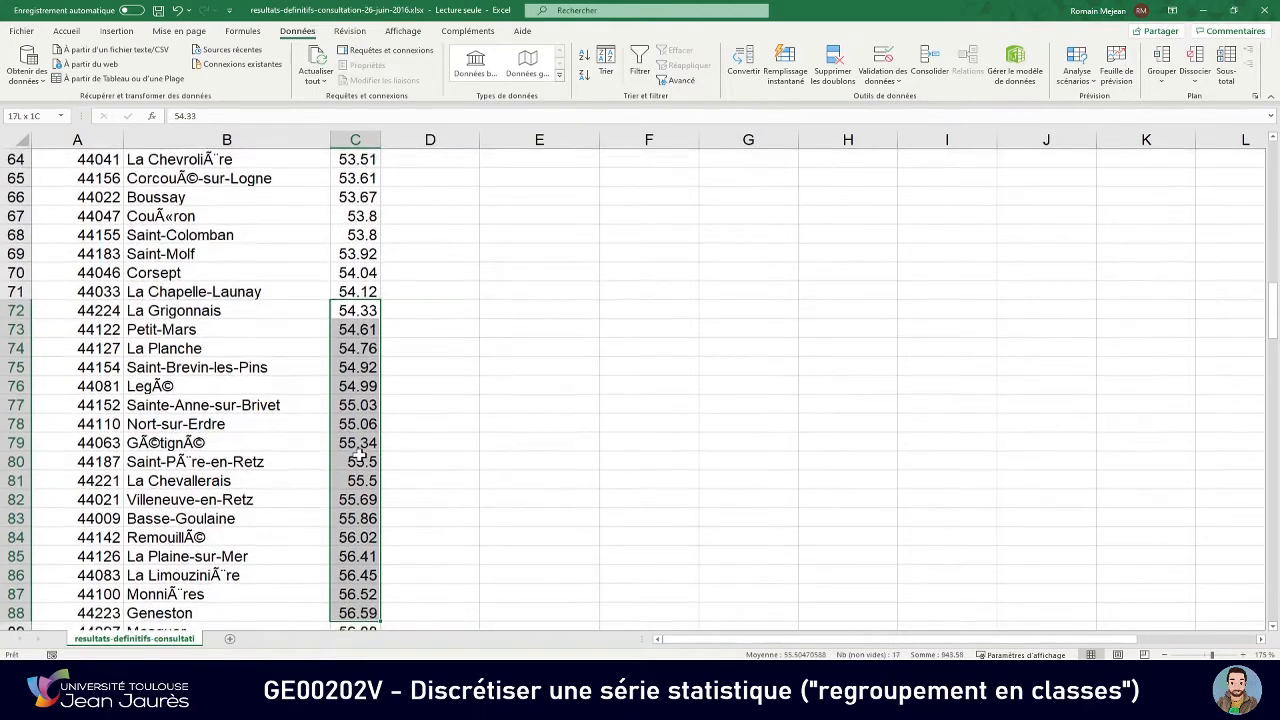
key("shift+Down")
key("shift+Down")
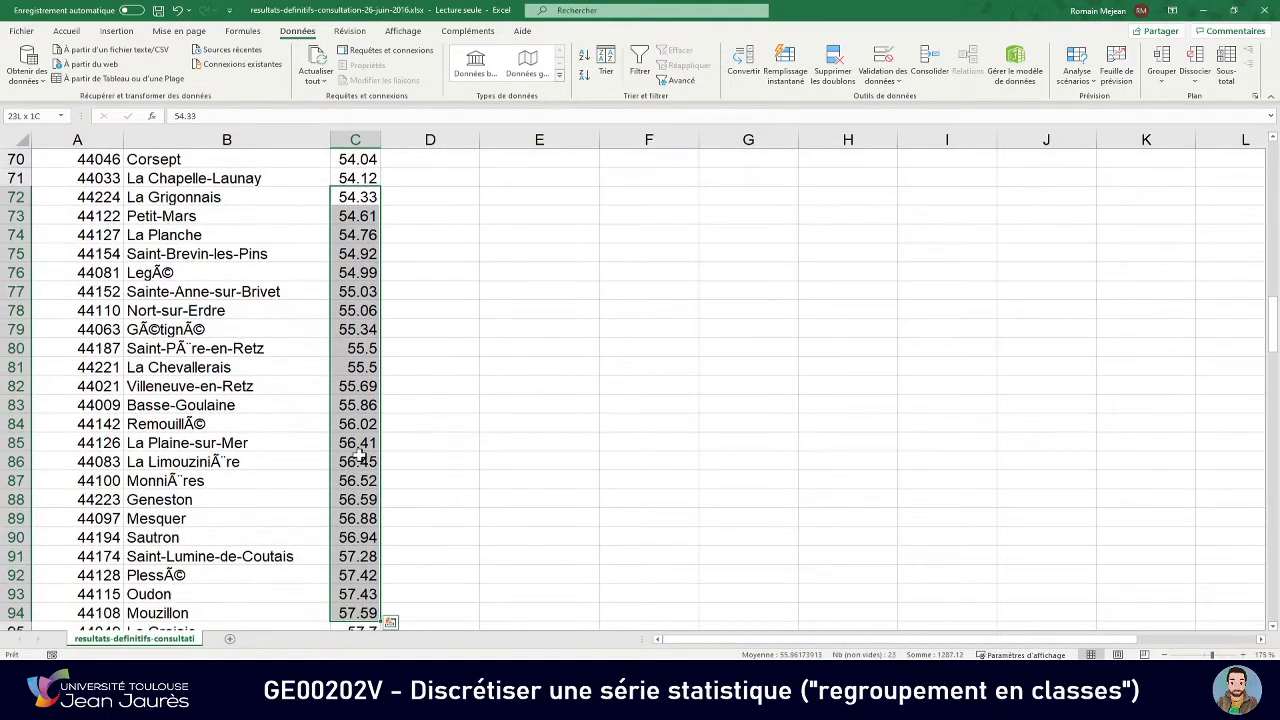
key("shift+Down")
key("shift+Down")
key("shift+Down")
key("shift+Down")
key("shift+Down")
key("shift+Down")
key("shift+Down")
key("shift+Down")
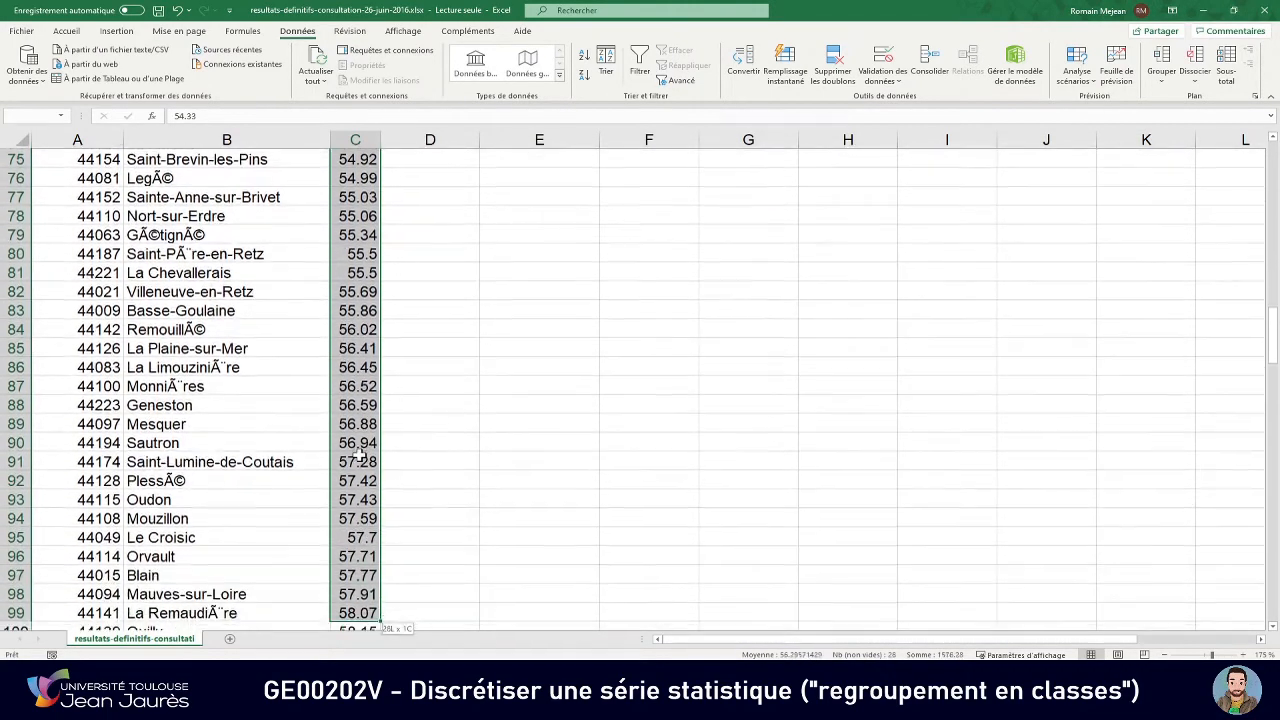
key("shift+Down")
key("shift+Down")
key("shift+Down")
key("shift+Down")
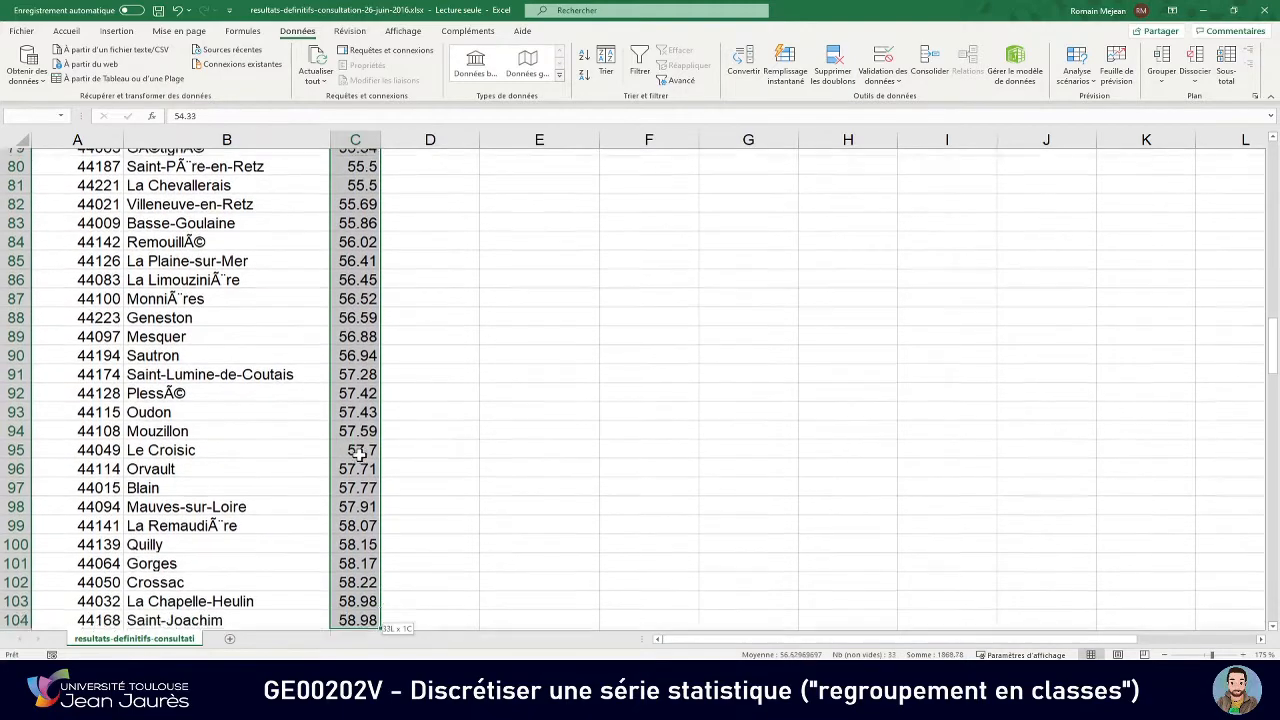
key("shift+Down")
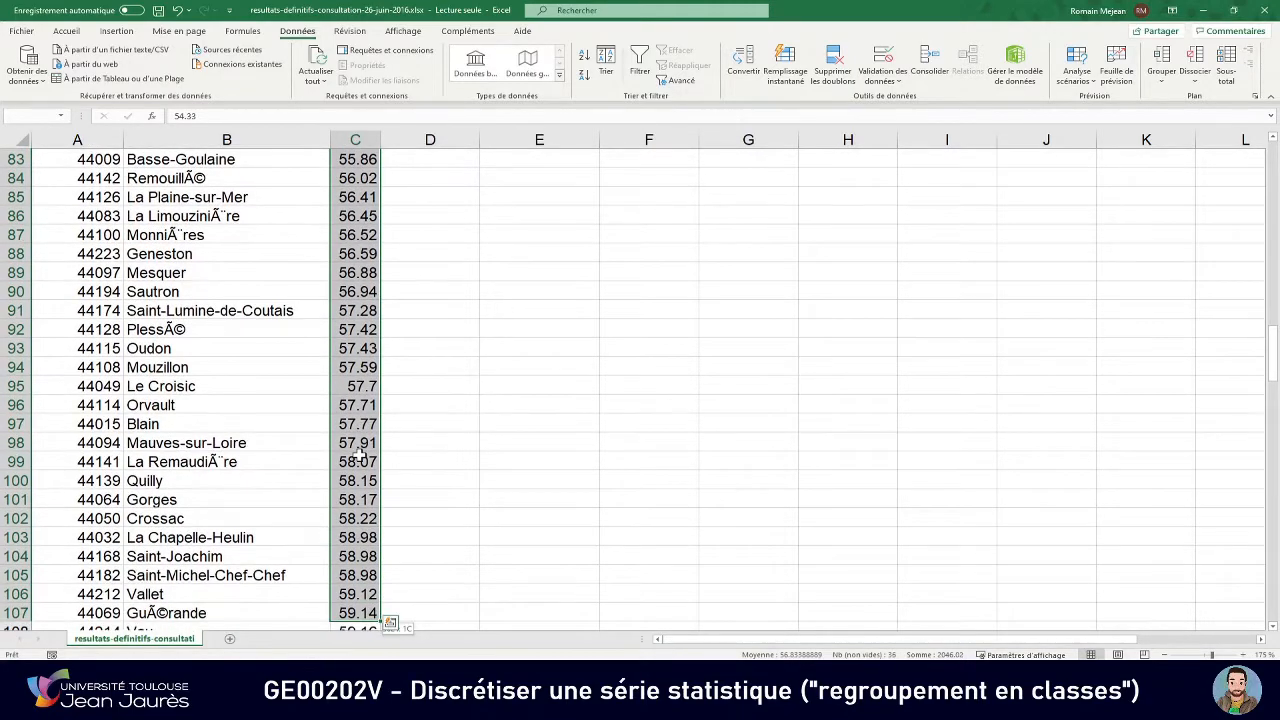
scroll(345, 475, "down", 1)
scroll(345, 475, "down", 3)
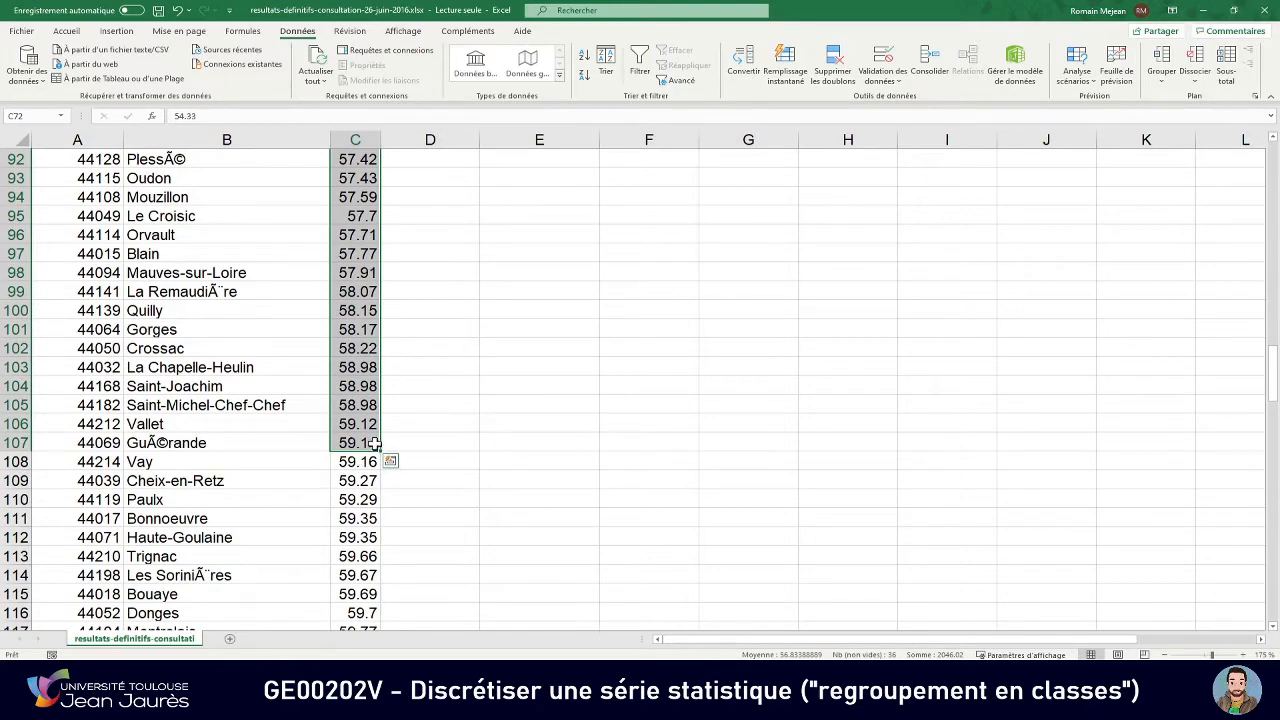
Enter 59.14 as the B2 bound of Classe 3 in G10 and link the B1 bound of Classe 4 in F11 with =G10.
left_click_drag(1273, 353, 1255, 160)
left_click(725, 329)
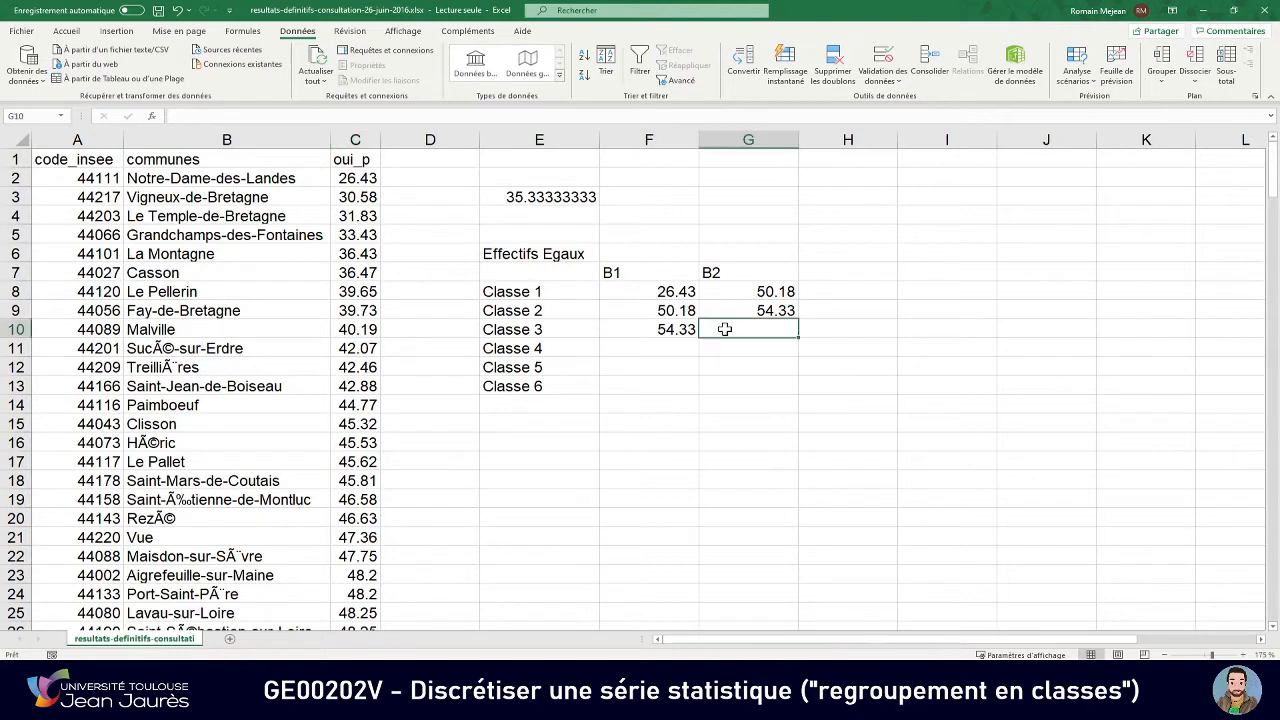
type("59.14")
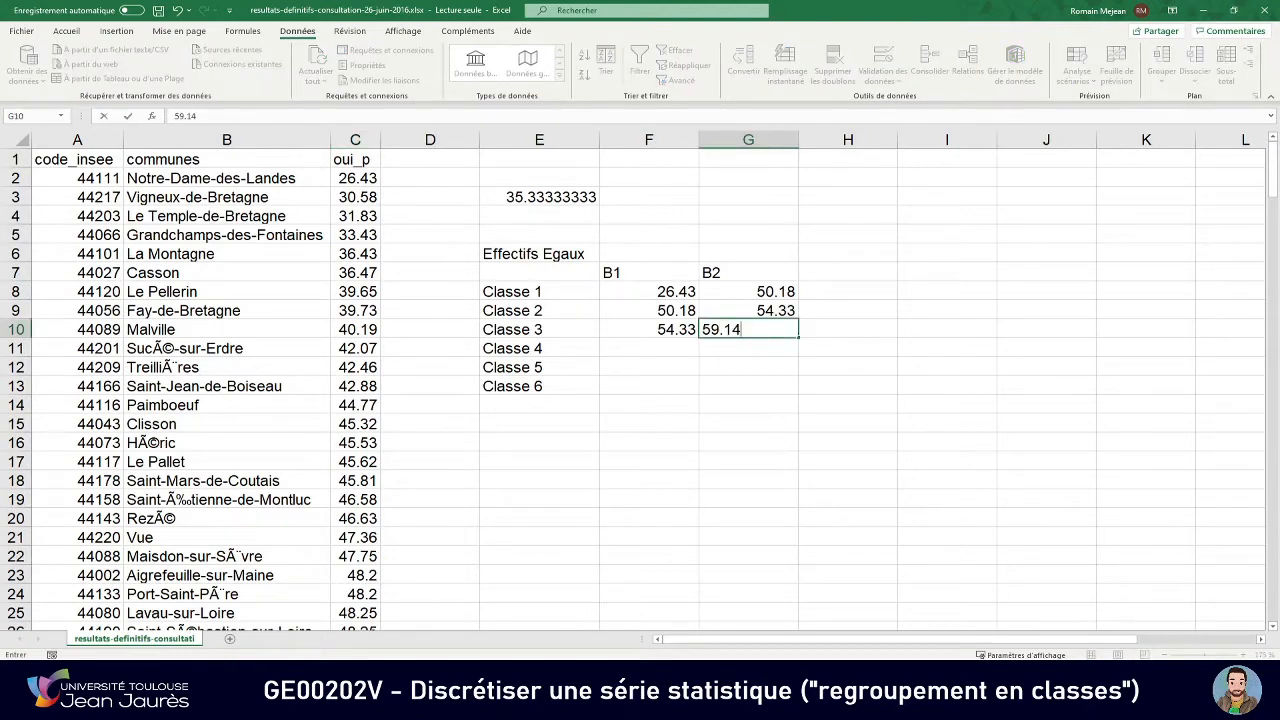
key("Return")
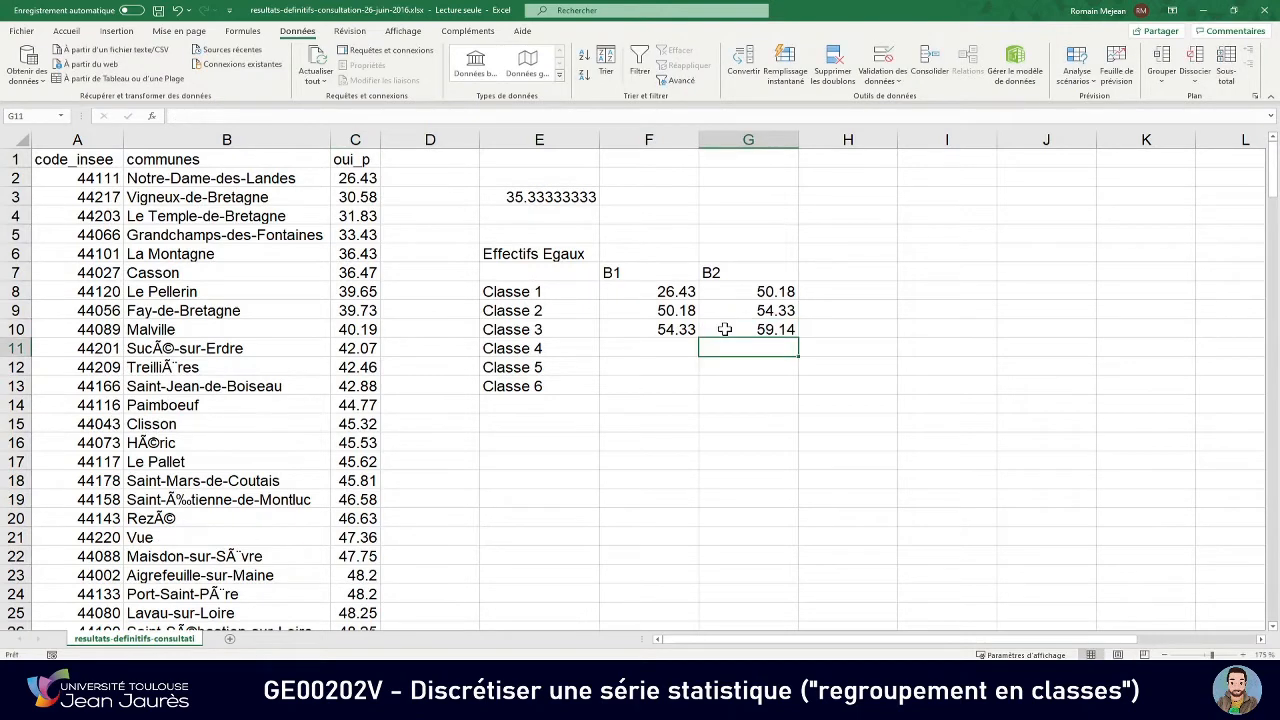
left_click(641, 347)
type("=")
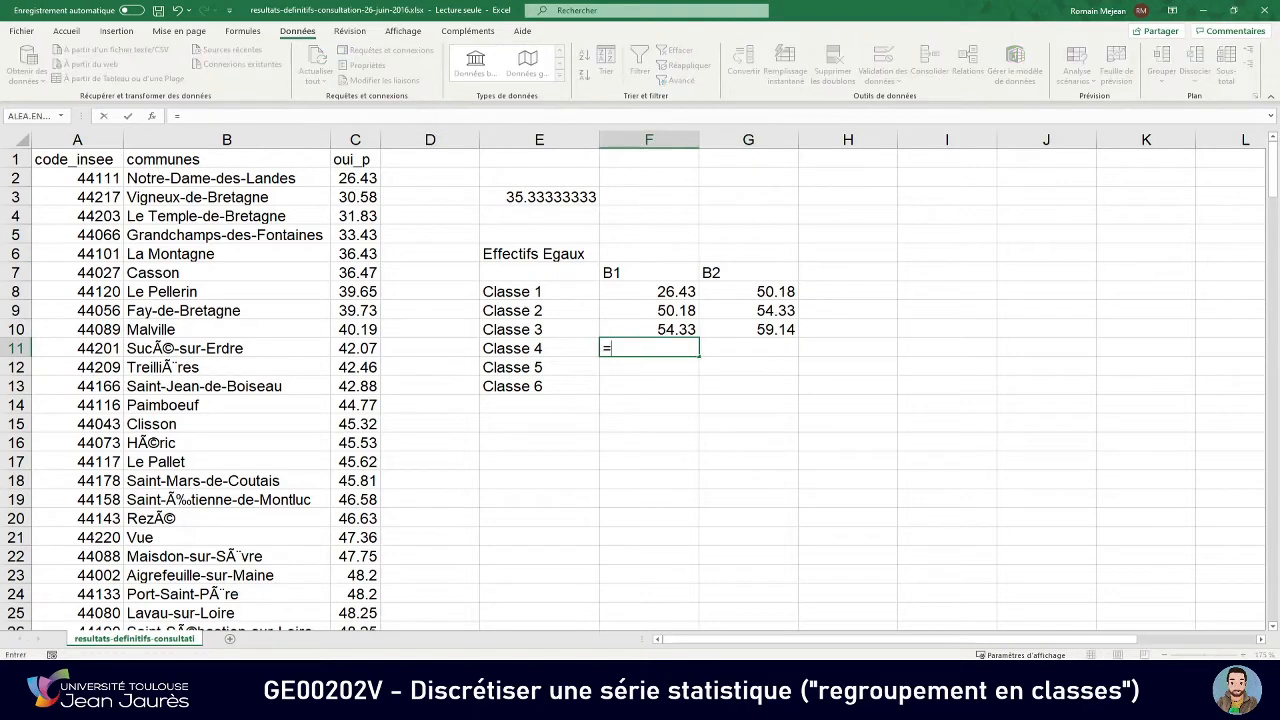
left_click(751, 329)
key("Return")
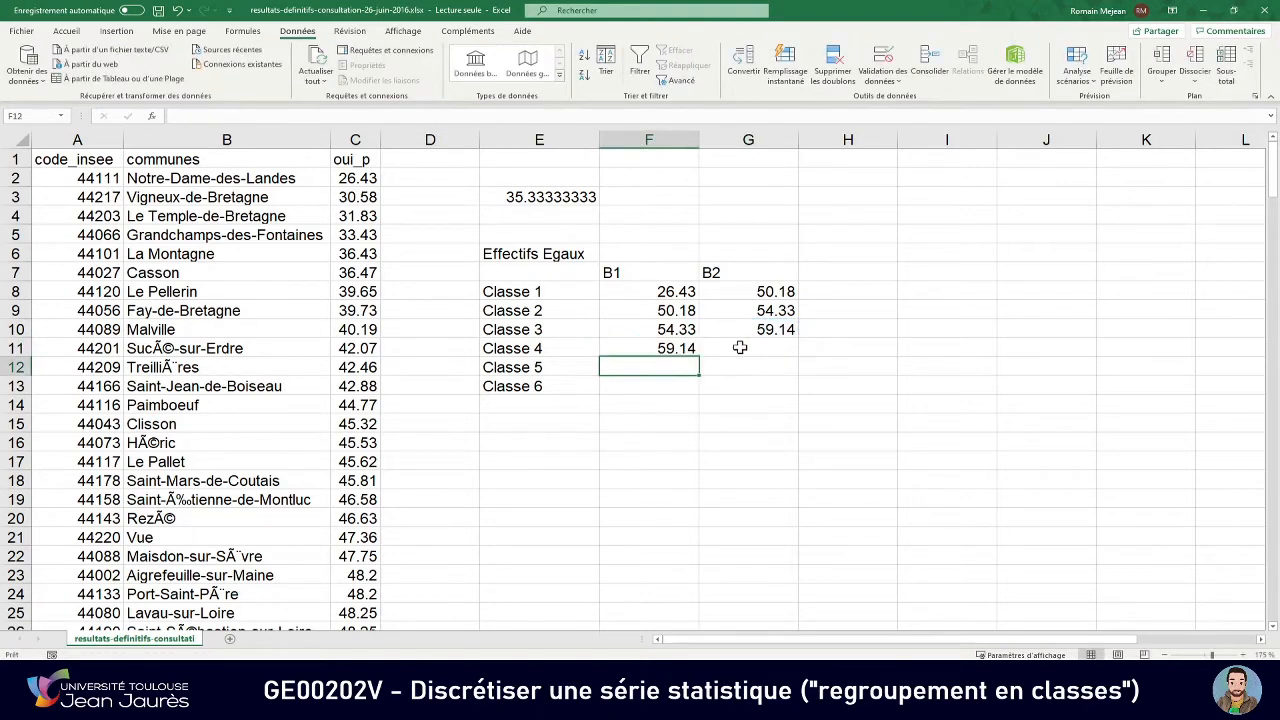
Count off 36 oui_p values from C107 to C142 to locate the B2 bound of Classe 4.
left_click(740, 347)
scroll(400, 360, "down", 20)
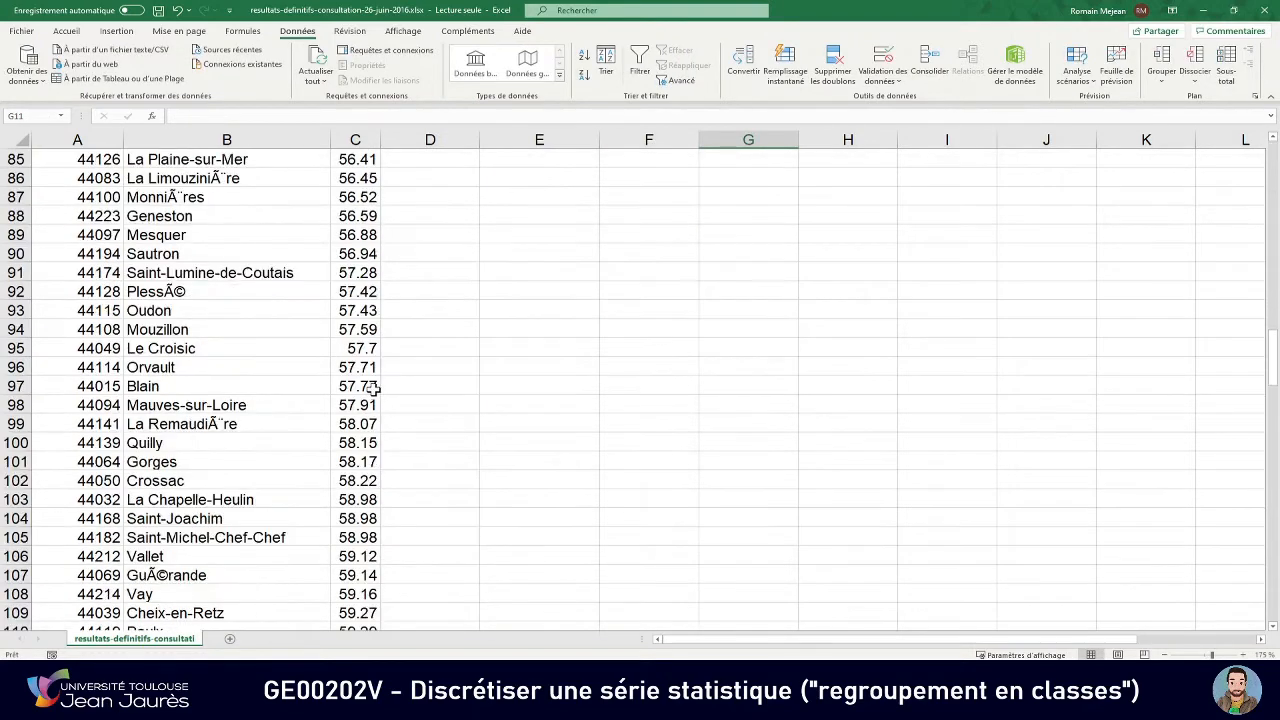
scroll(372, 390, "down", 6)
scroll(372, 390, "up", 3)
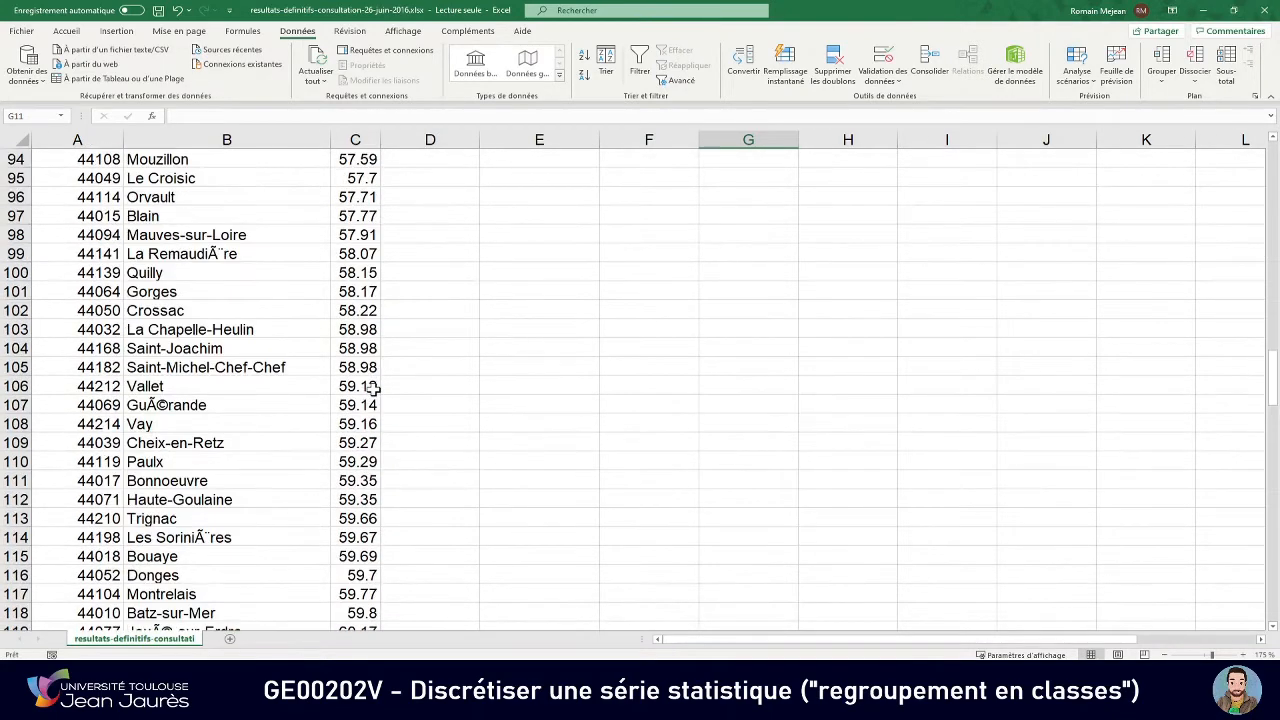
left_click(364, 406)
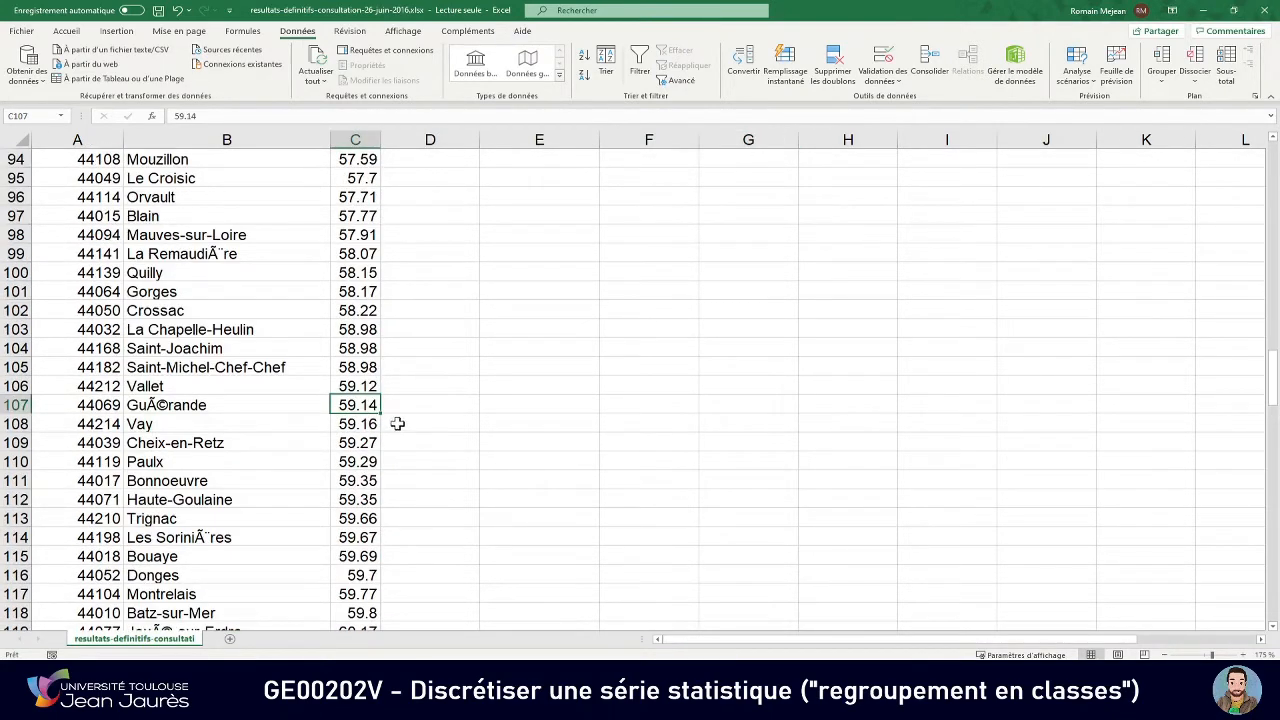
key("shift+Down")
key("shift+Down")
key("shift+Down")
key("shift+Down")
key("shift+Down")
key("shift+Down")
key("shift+Down")
key("shift+Down")
key("shift+Down")
key("shift+Down")
key("shift+Down")
key("shift+Down")
key("shift+Down")
key("shift+Down")
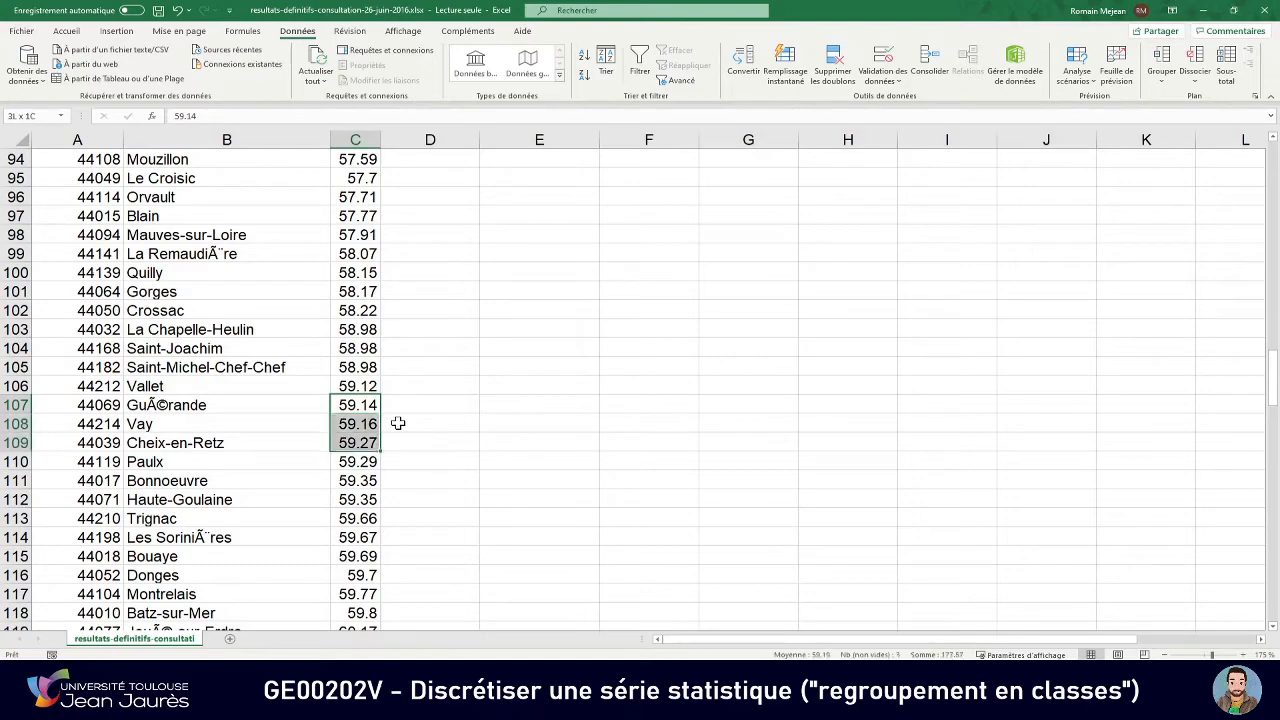
key("shift+Down")
key("shift+Down")
key("shift+Down")
key("shift+Down")
key("shift+Down")
key("shift+Down")
key("shift+Down")
key("shift+Down")
key("shift+Down")
key("shift+Down")
key("shift+Down")
key("shift+Down")
key("shift+Down")
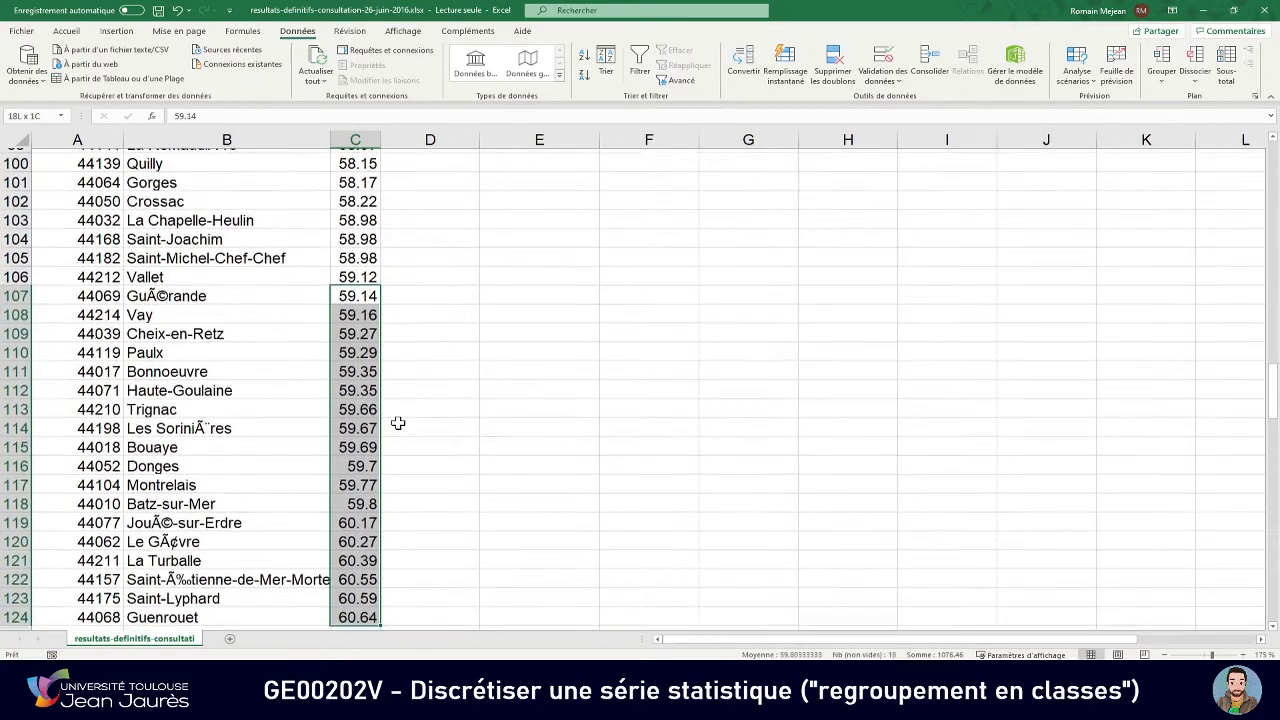
key("shift+Down")
key("shift+Down")
key("shift+Down")
key("shift+Down")
key("shift+Down")
key("shift+Down")
key("shift+Down")
key("shift+Down")
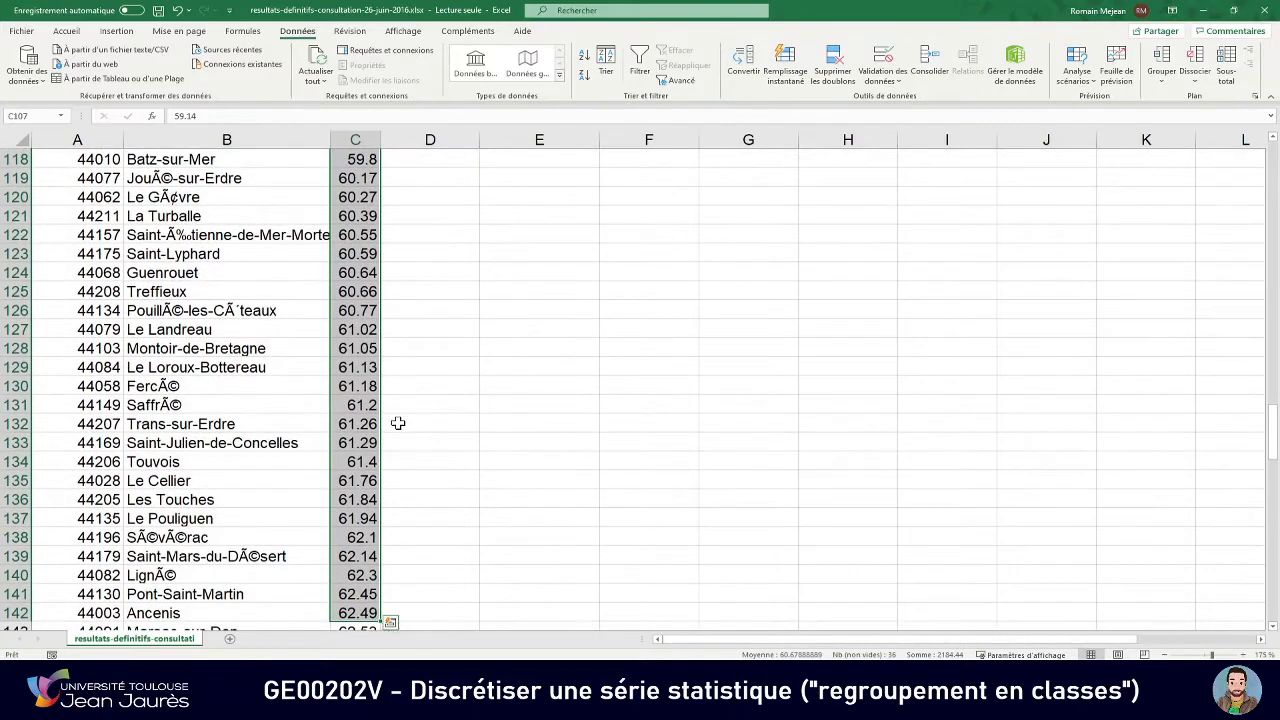
Enter 62.49 as the B2 bound of Classe 4 in G11 and link the B1 bound of Classe 5 in F12 with =G11.
scroll(483, 394, "up", 20)
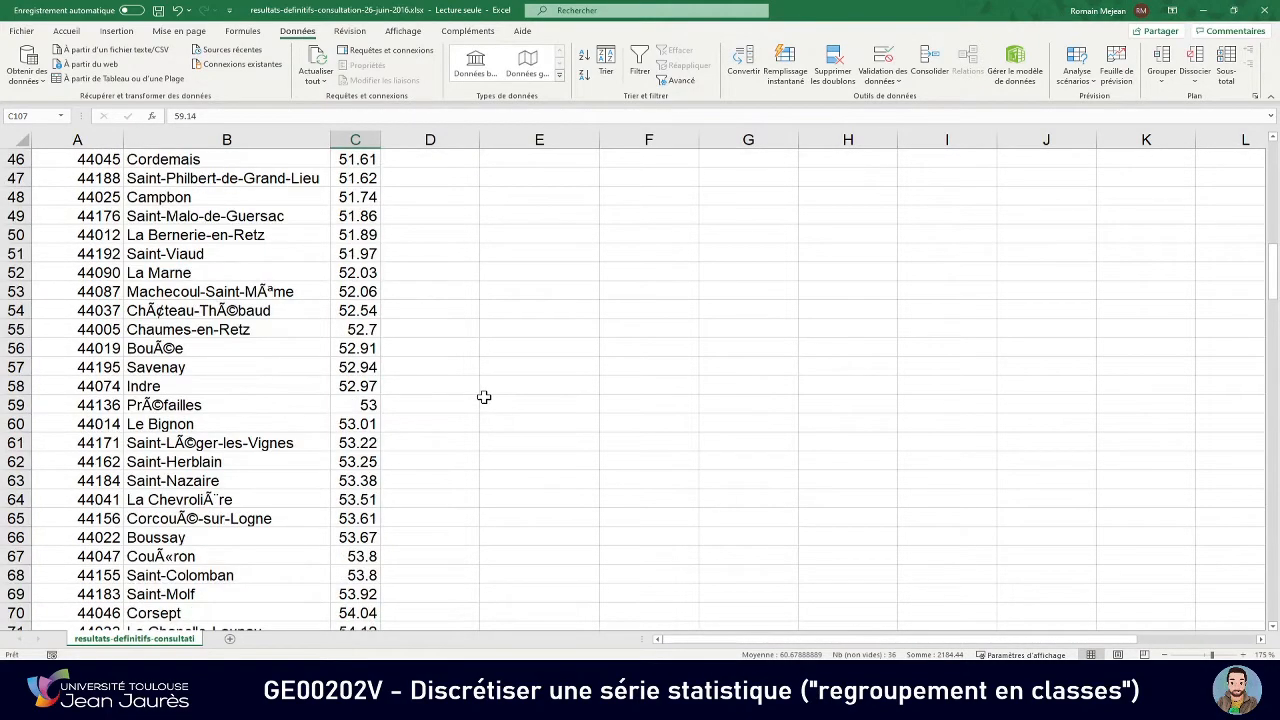
scroll(483, 397, "up", 15)
left_click(761, 349)
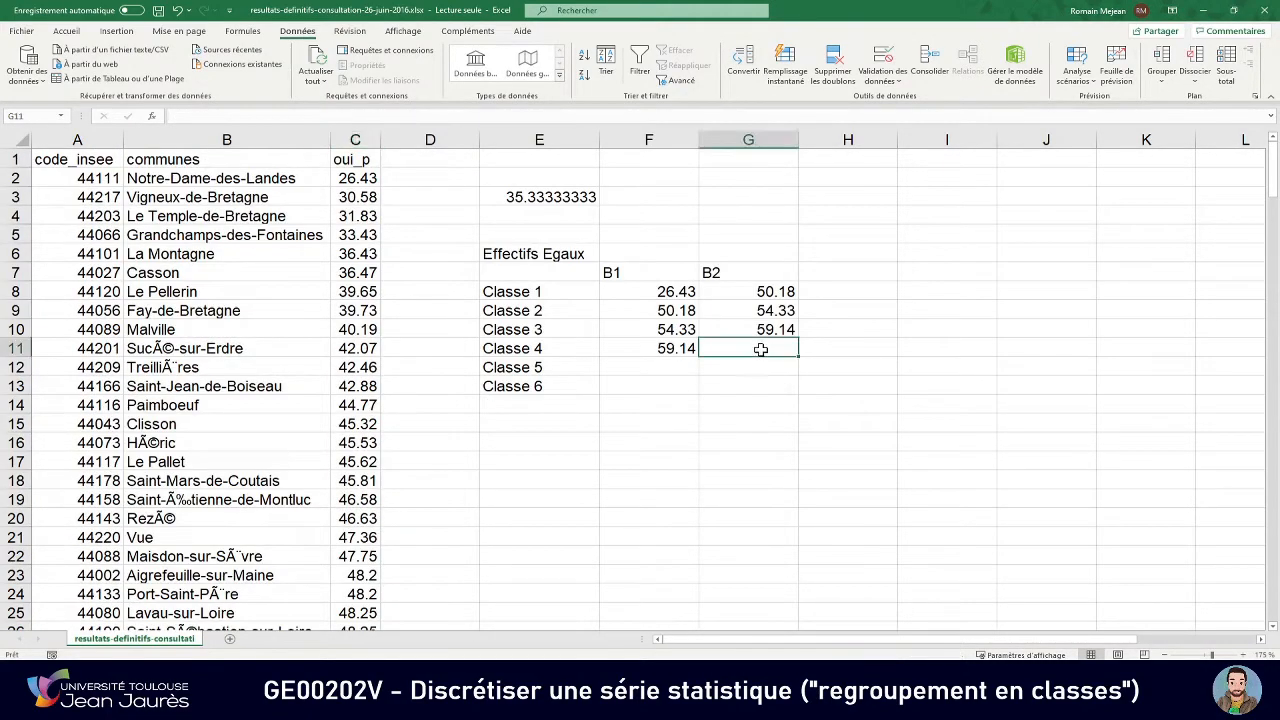
type("62")
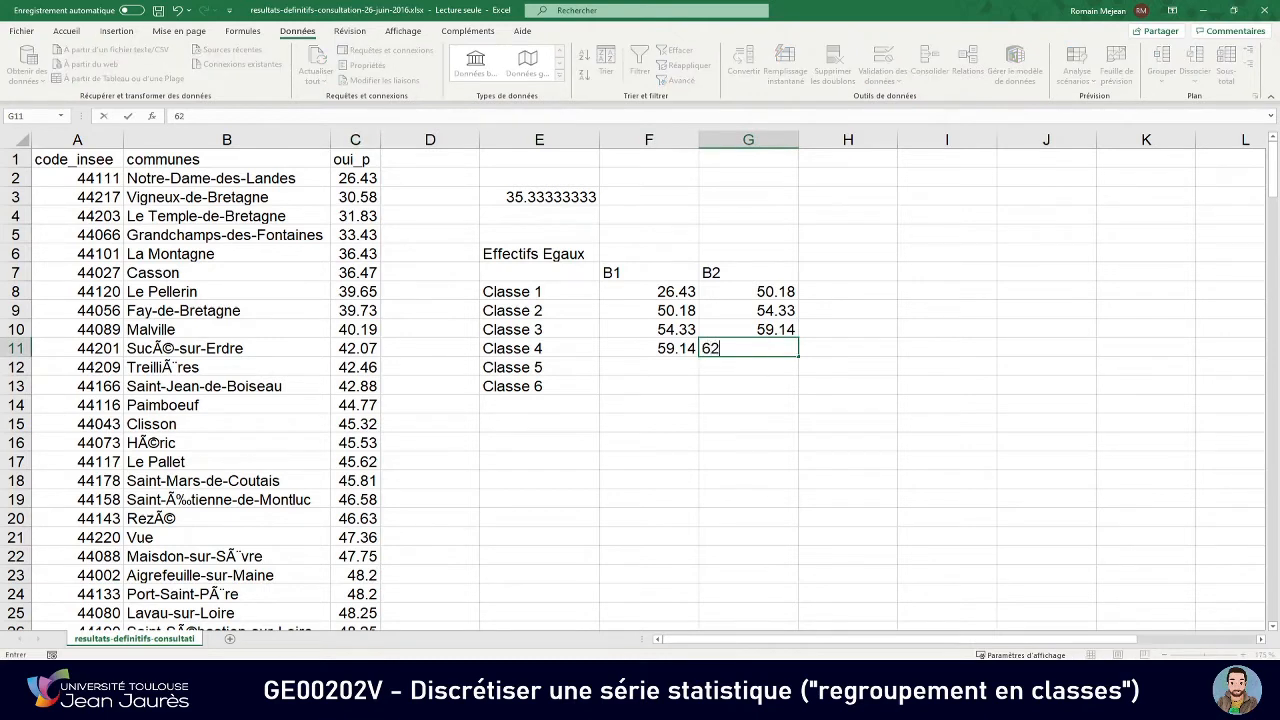
type(".49")
key("Return")
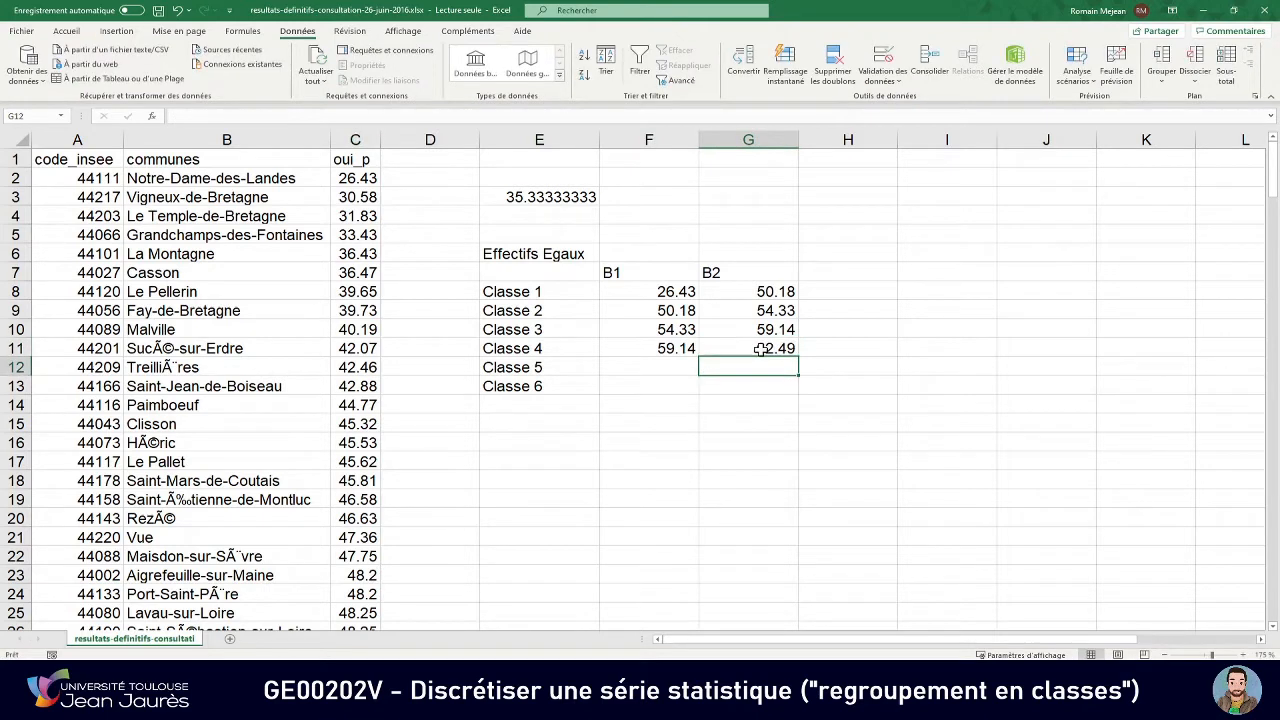
key("Left")
type("=")
left_click(762, 349)
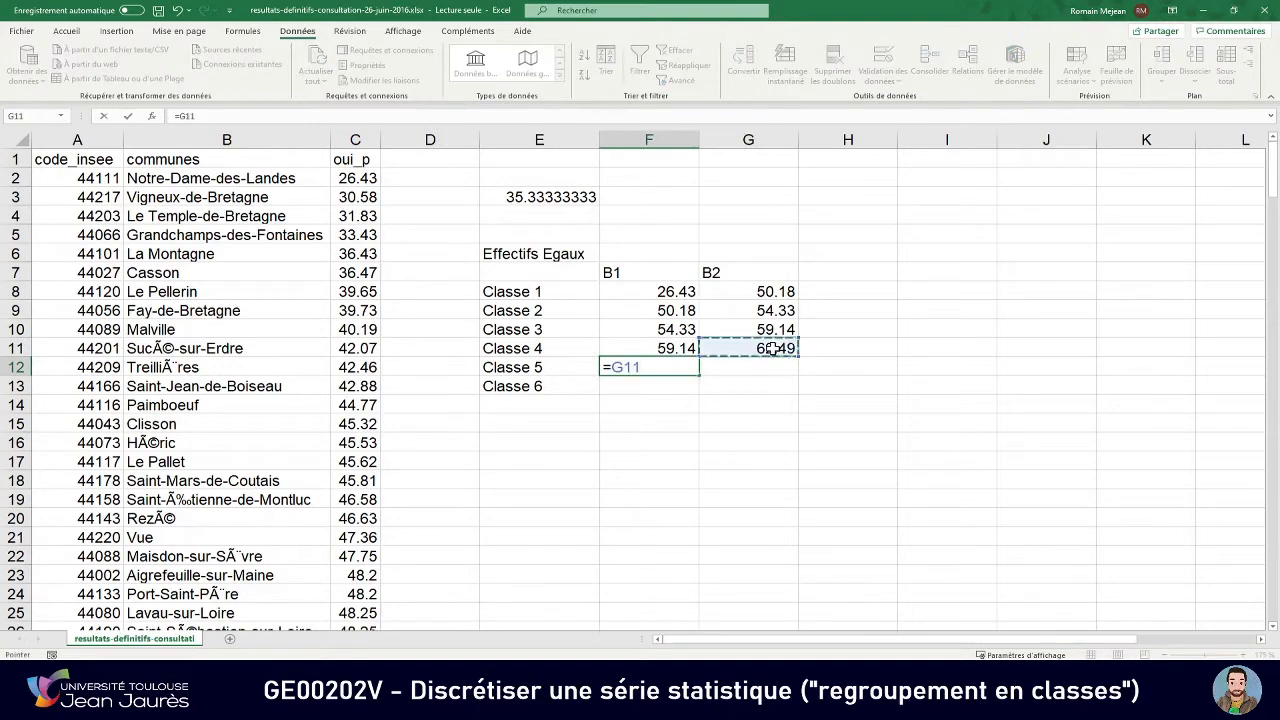
key("Return")
Count off 36 oui_p values from C142 to C177 to locate the B2 bound of Classe 5.
scroll(455, 410, "down", 20)
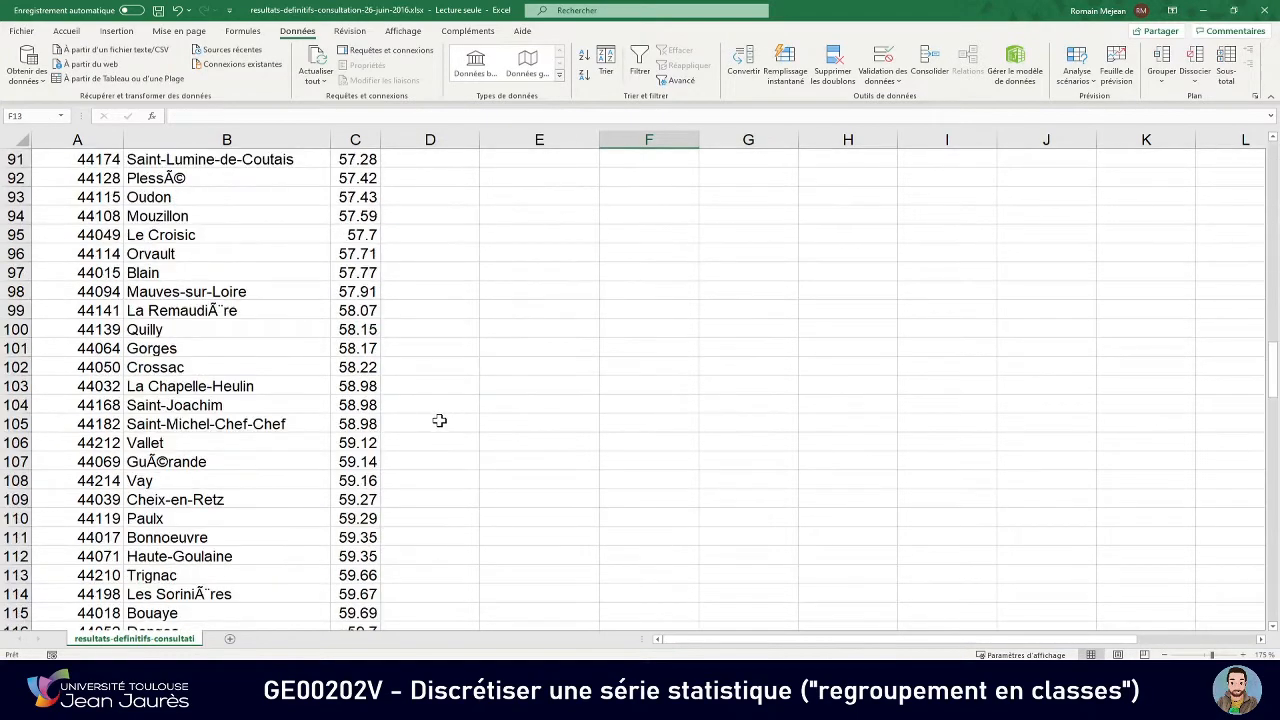
scroll(366, 498, "down", 2)
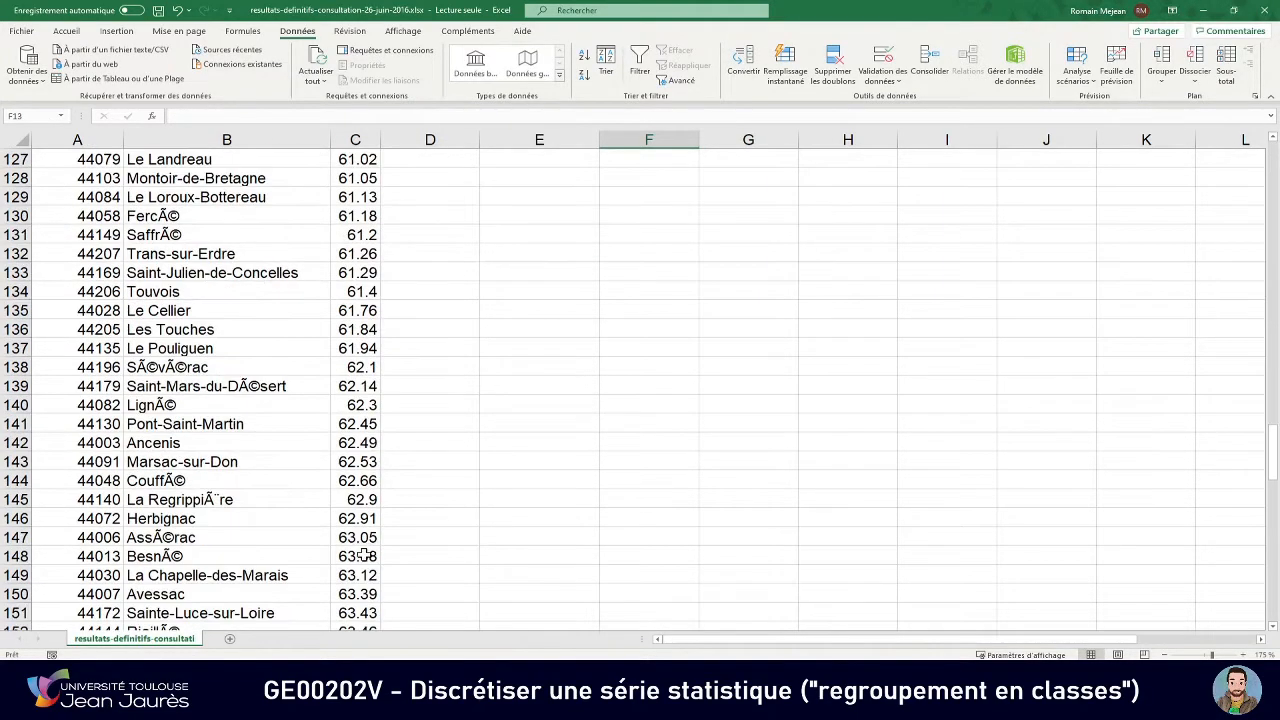
left_click(363, 444)
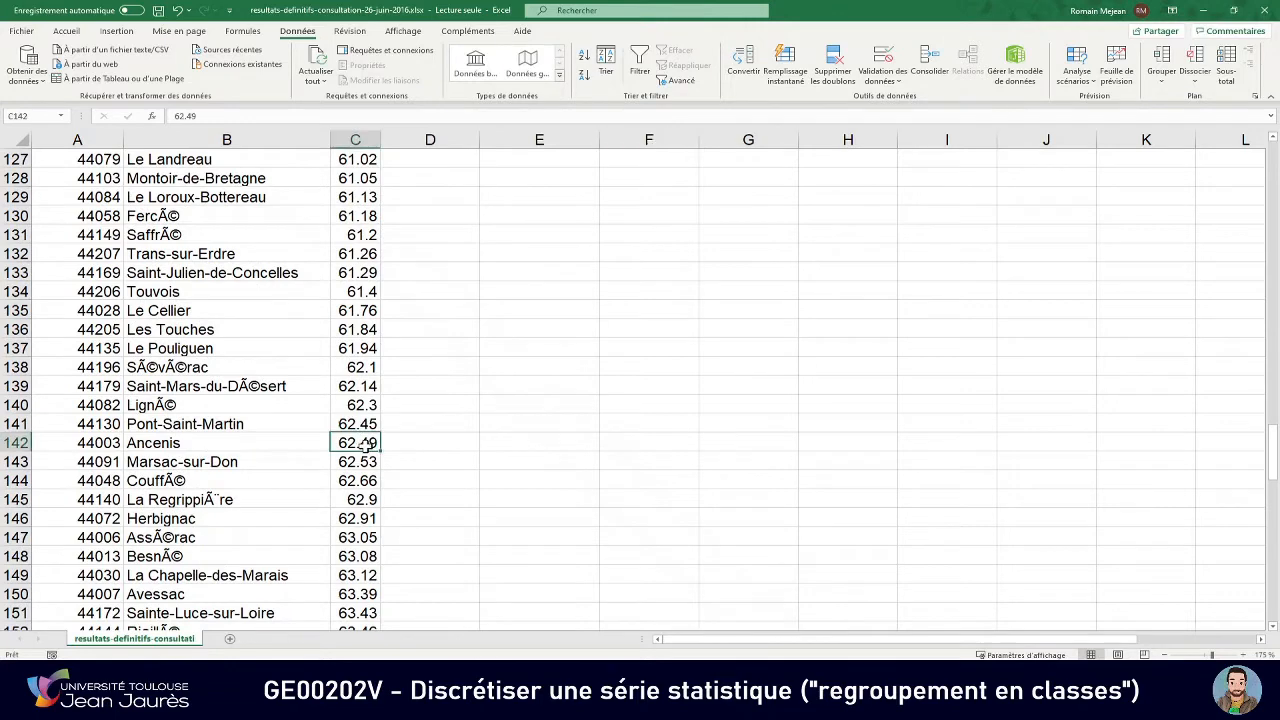
key("shift+Down")
key("shift+Down")
key("shift+Down")
key("shift+Down")
key("shift+Down")
key("shift+Down")
key("shift+Down")
key("shift+Down")
key("shift+Down")
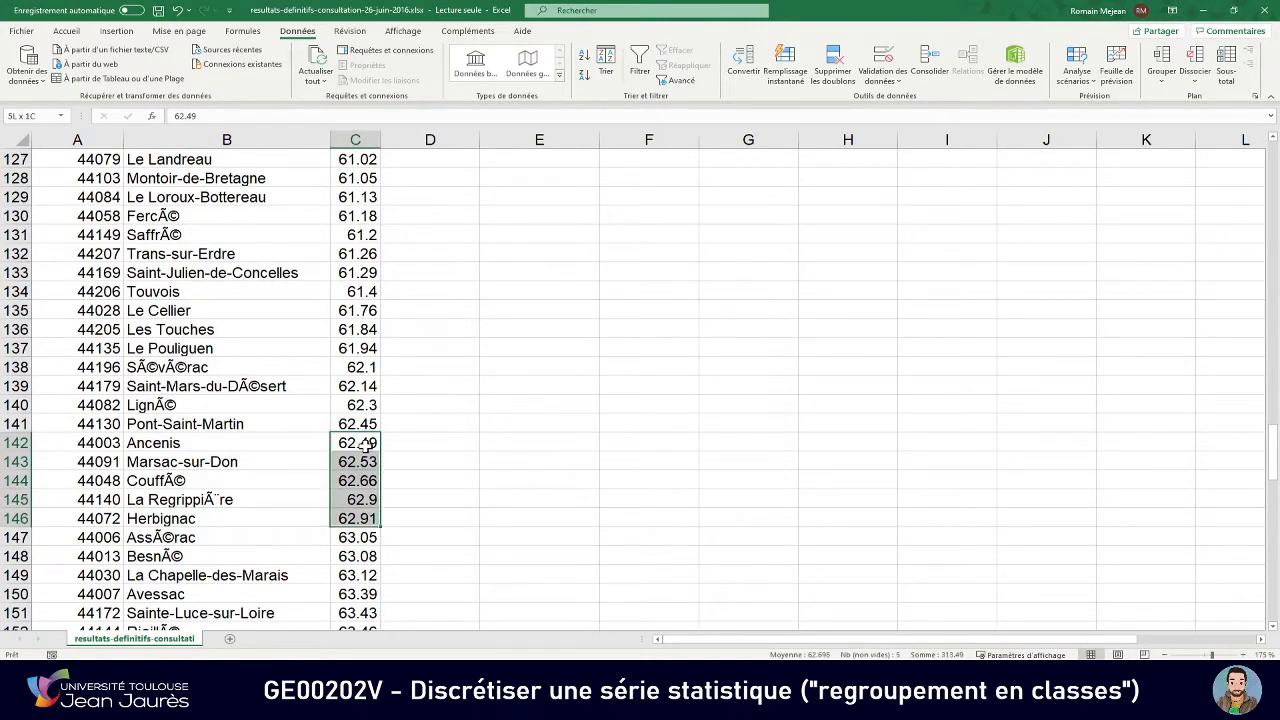
key("shift+Down")
key("shift+Down")
key("shift+Down")
key("shift+Down")
key("shift+Down")
key("shift+Down")
key("shift+Down")
key("shift+Down")
key("shift+Down")
key("shift+Down")
key("shift+Down")
key("shift+Down")
key("shift+Down")
key("shift+Down")
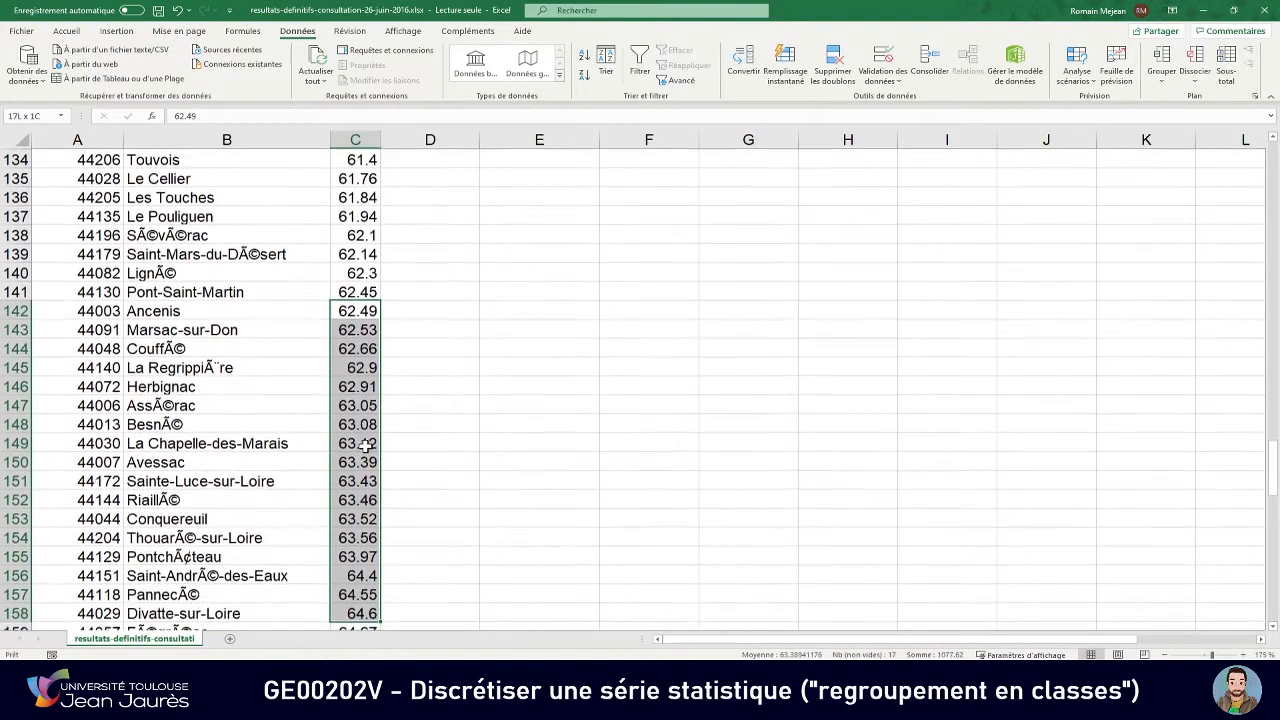
key("shift+Down")
key("shift+Down")
key("shift+Down")
key("shift+Down")
key("shift+Down")
key("shift+Down")
key("shift+Down")
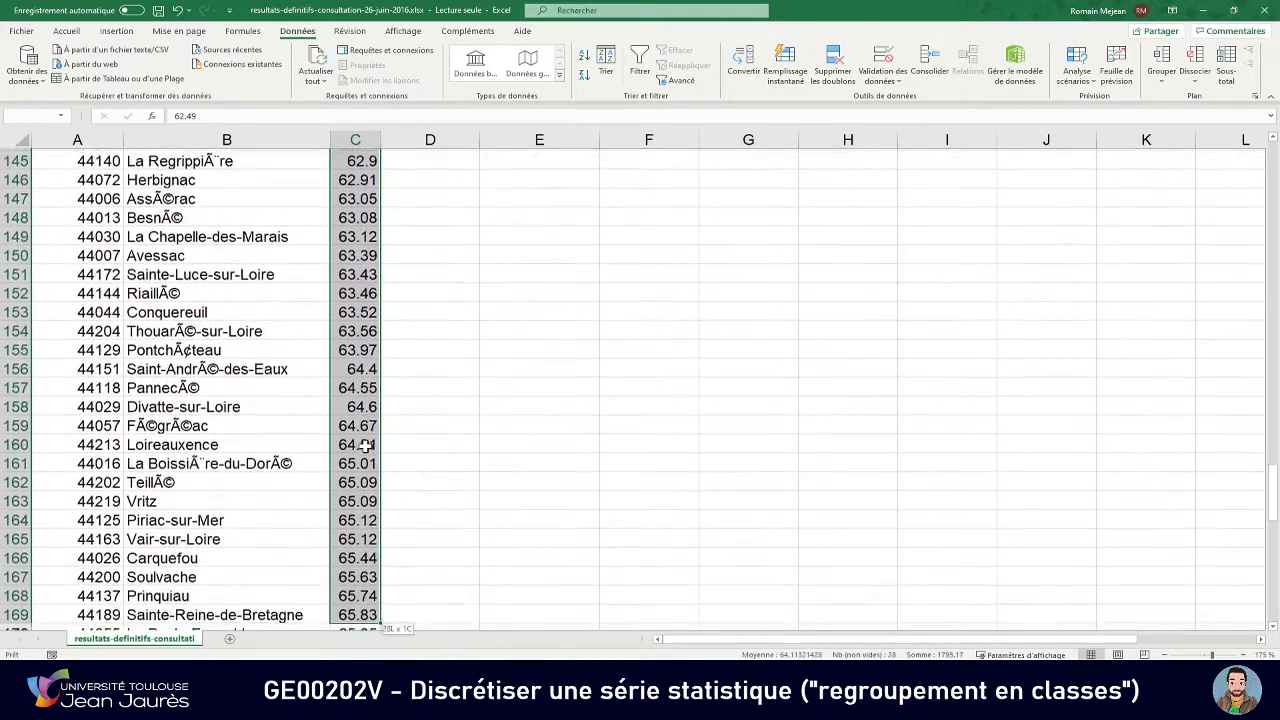
key("shift+Down")
key("shift+Down")
key("shift+Down")
key("shift+Down")
key("shift+Down")
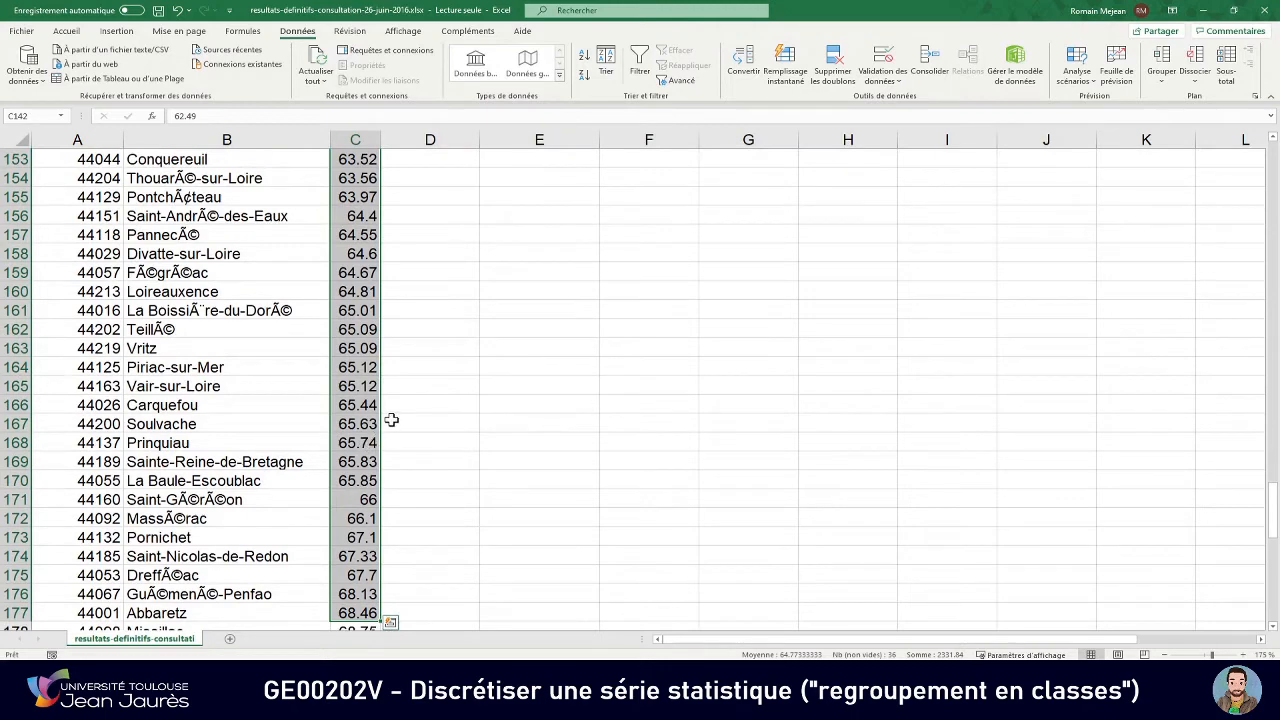
scroll(391, 421, "down", 1)
scroll(395, 428, "down", 1)
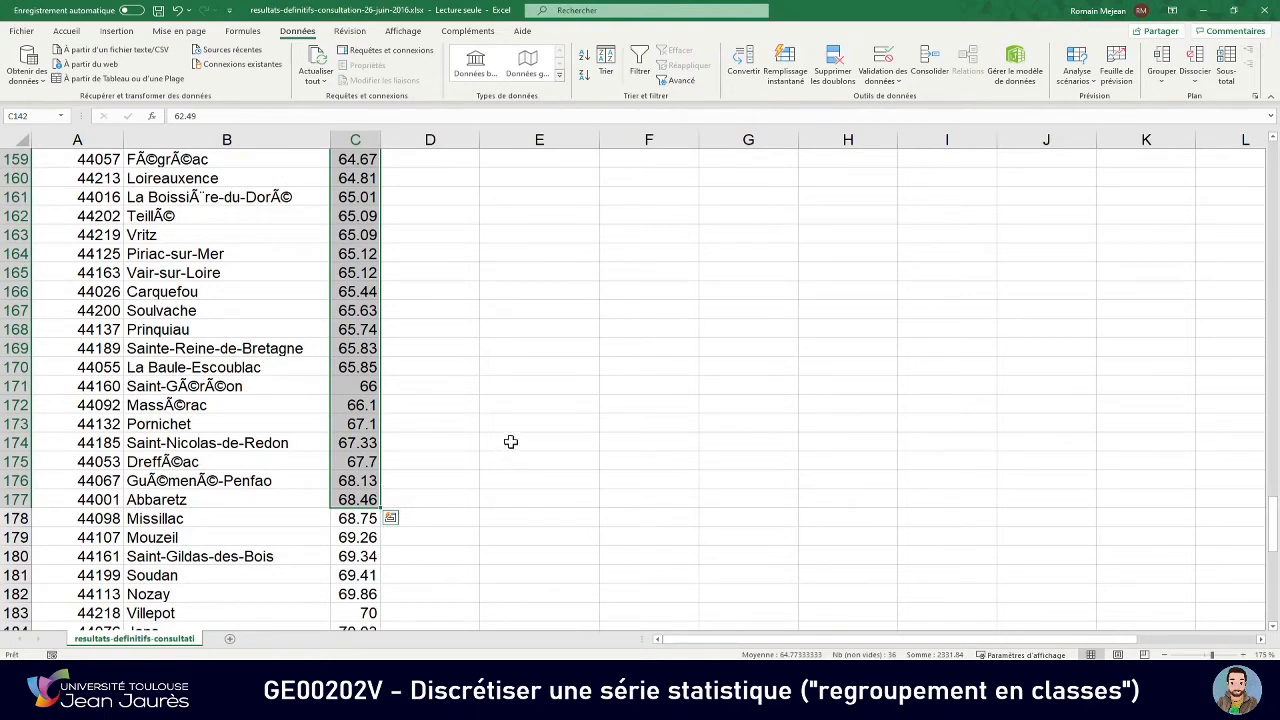
Enter 68.46 as the B2 bound of Classe 5 in G12 and link the B1 bound of Classe 6 in F13 with =G12.
scroll(516, 441, "up", 8)
scroll(518, 439, "up", 20)
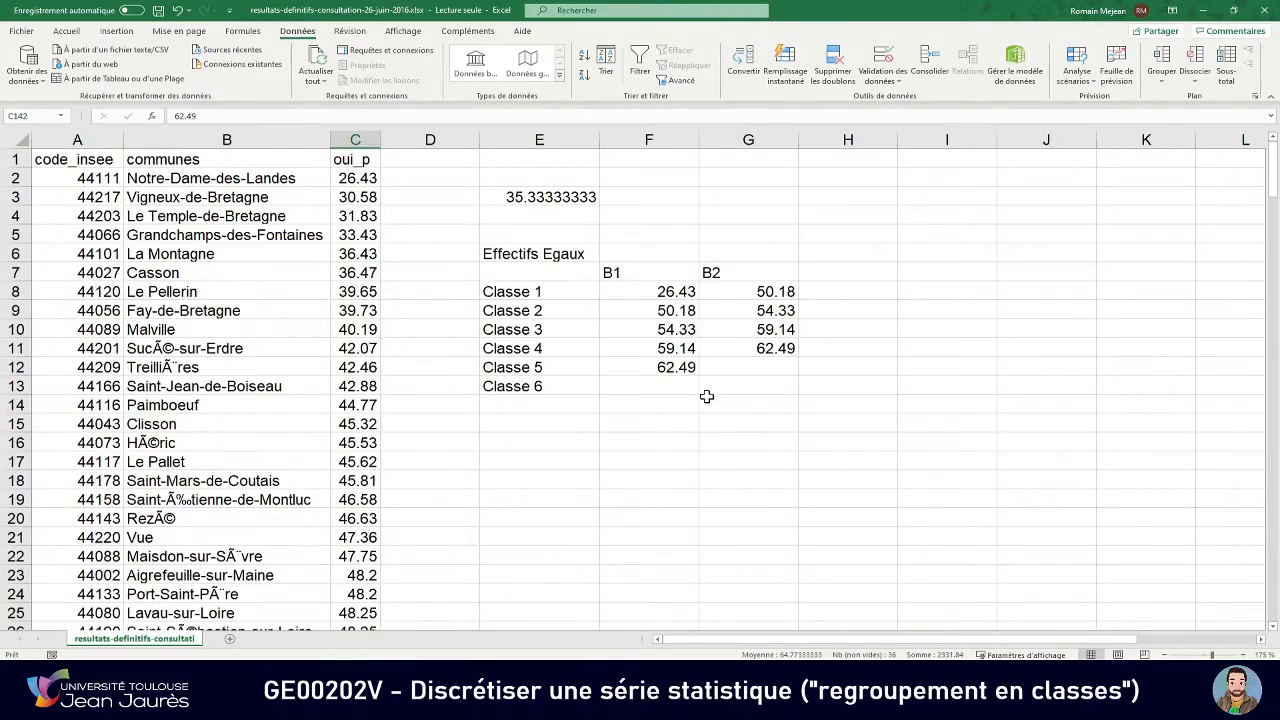
left_click(740, 366)
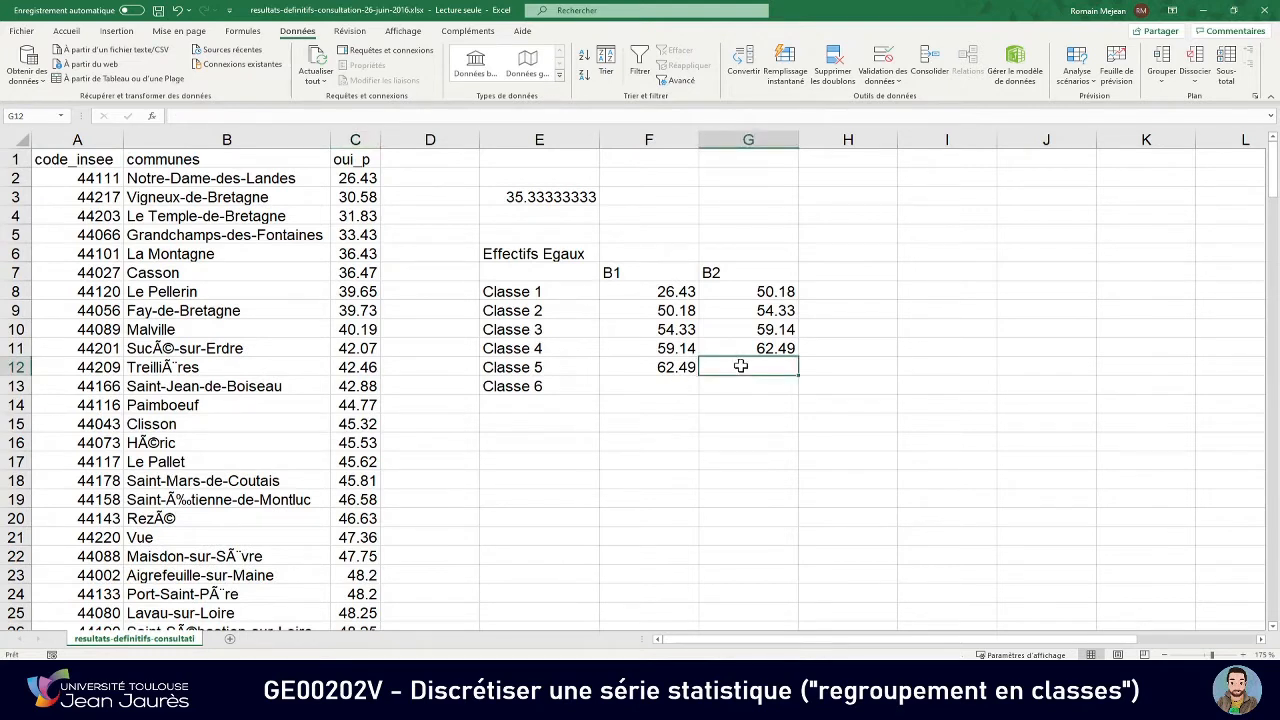
type("=")
key("BackSpace")
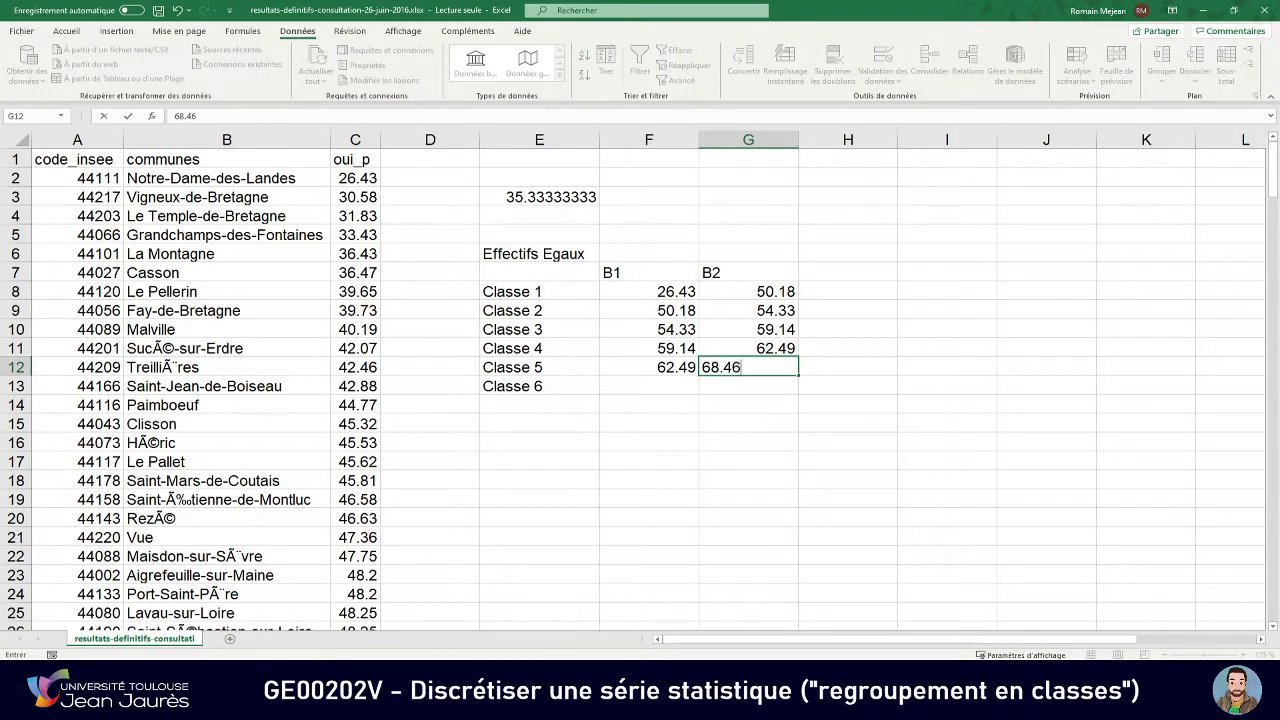
key("Return")
key("Left")
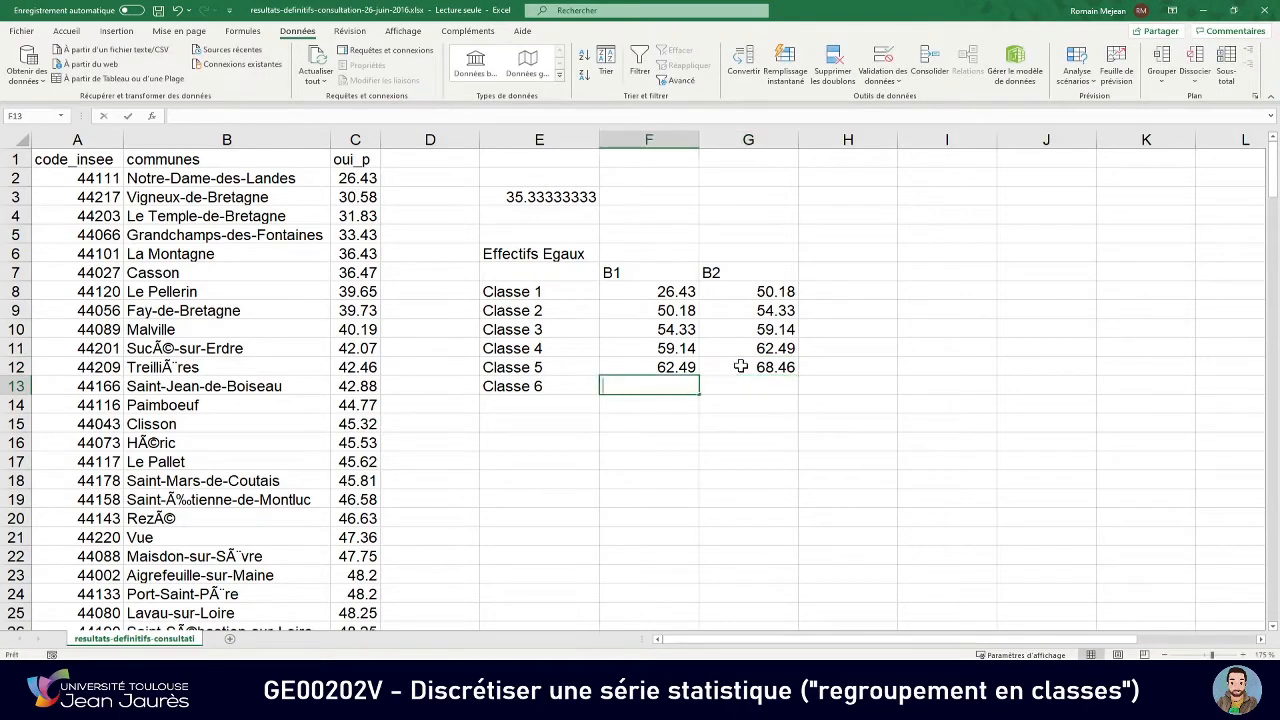
type("=")
left_click(741, 367)
key("Return")
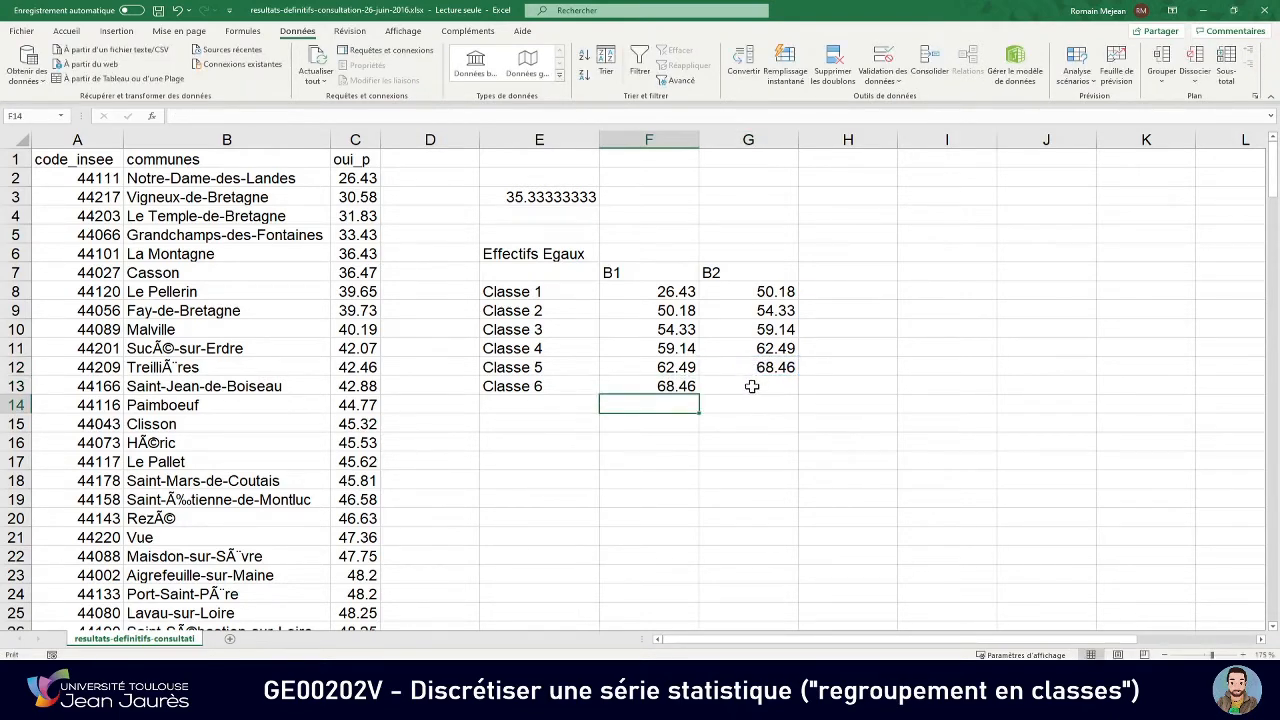
Enter the last oui_p value of the sorted series, 85.1 from C213, as the B2 bound of Classe 6 in G13.
left_click(751, 386)
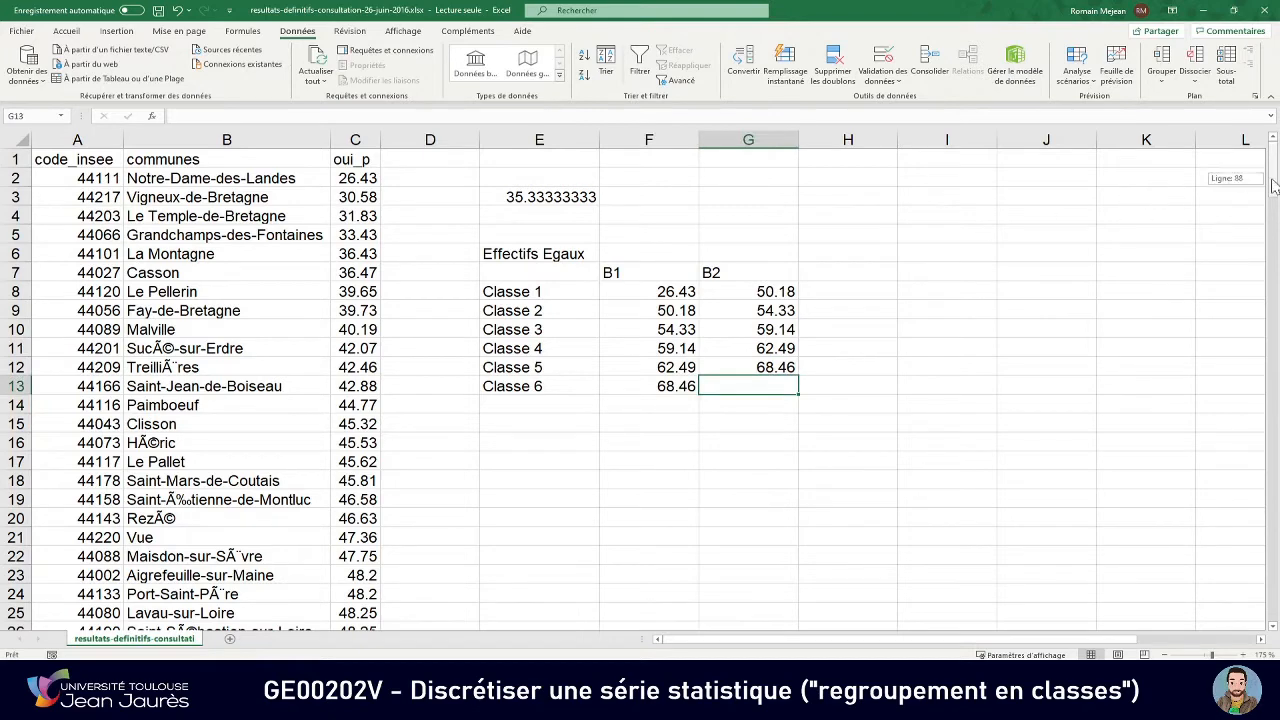
left_click_drag(1274, 186, 1252, 408)
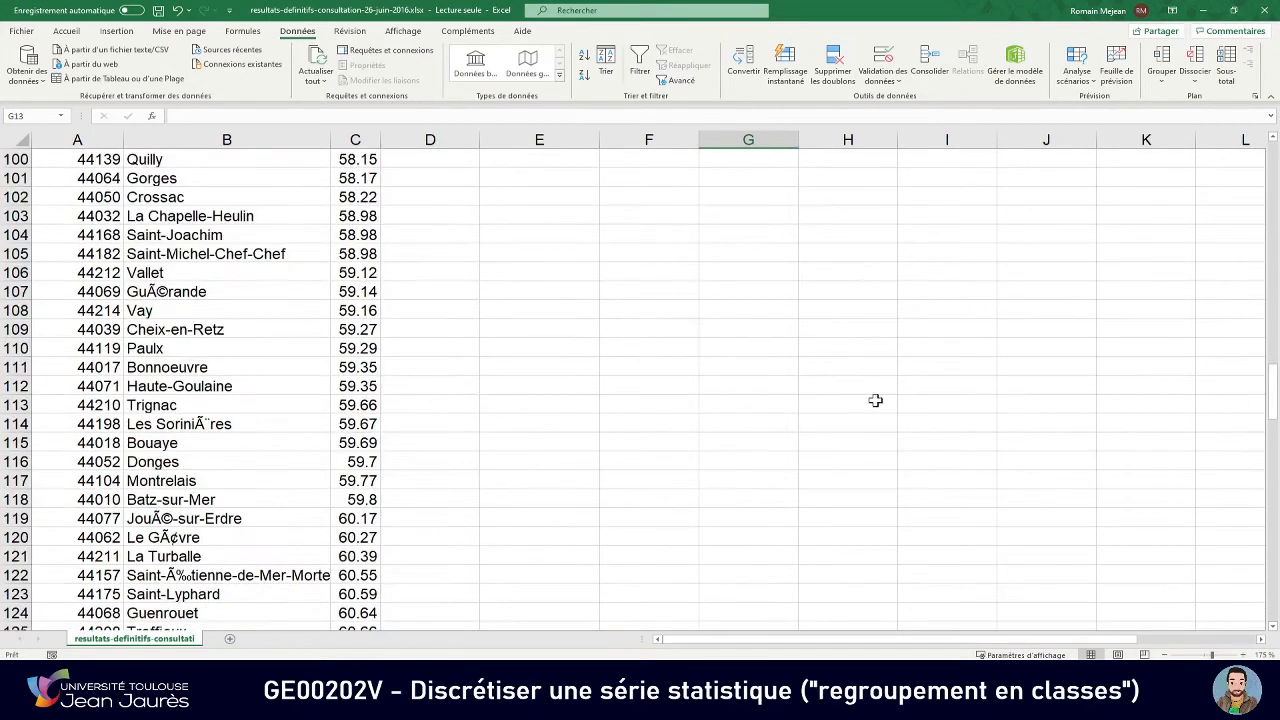
scroll(421, 400, "down", 20)
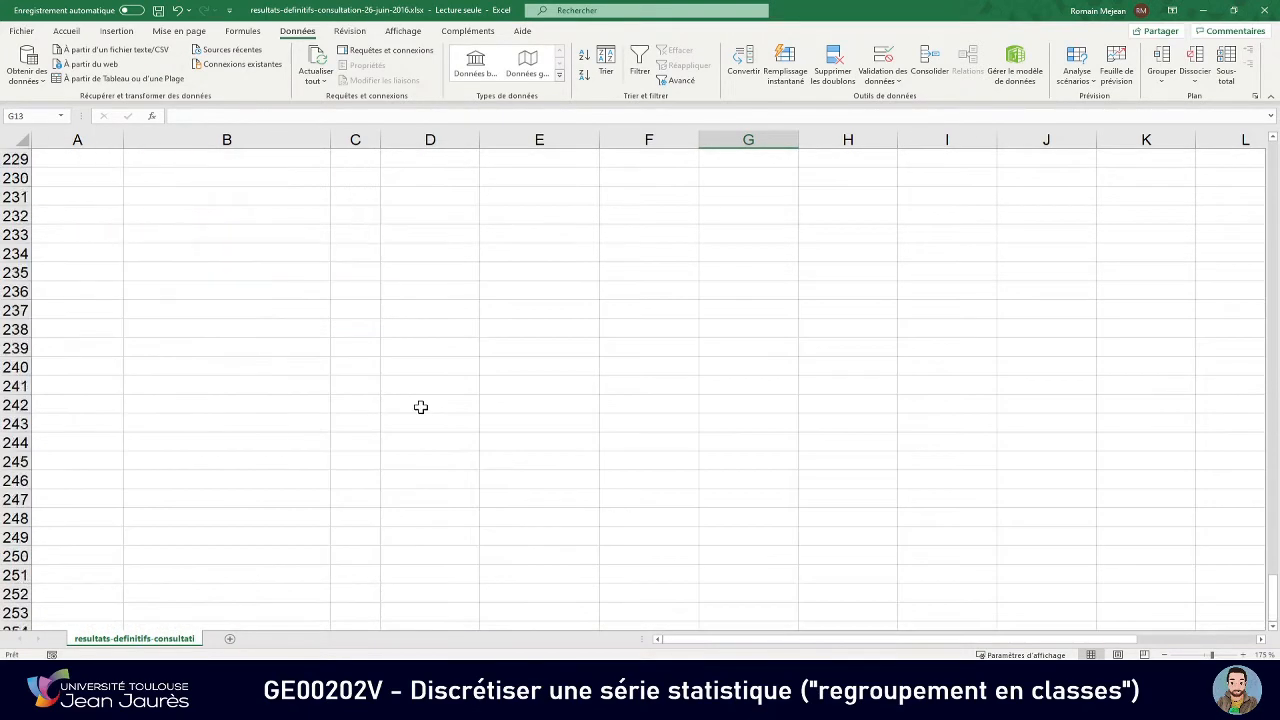
scroll(421, 407, "up", 12)
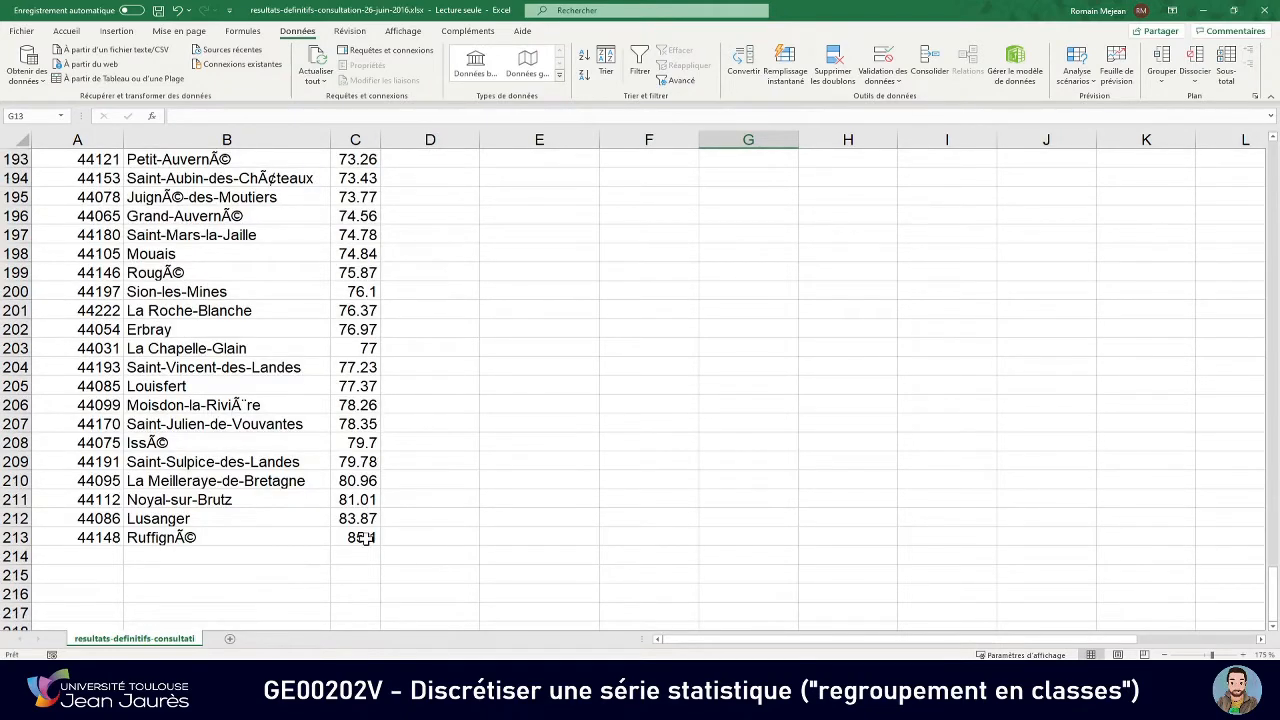
left_click(365, 538)
left_click(509, 537)
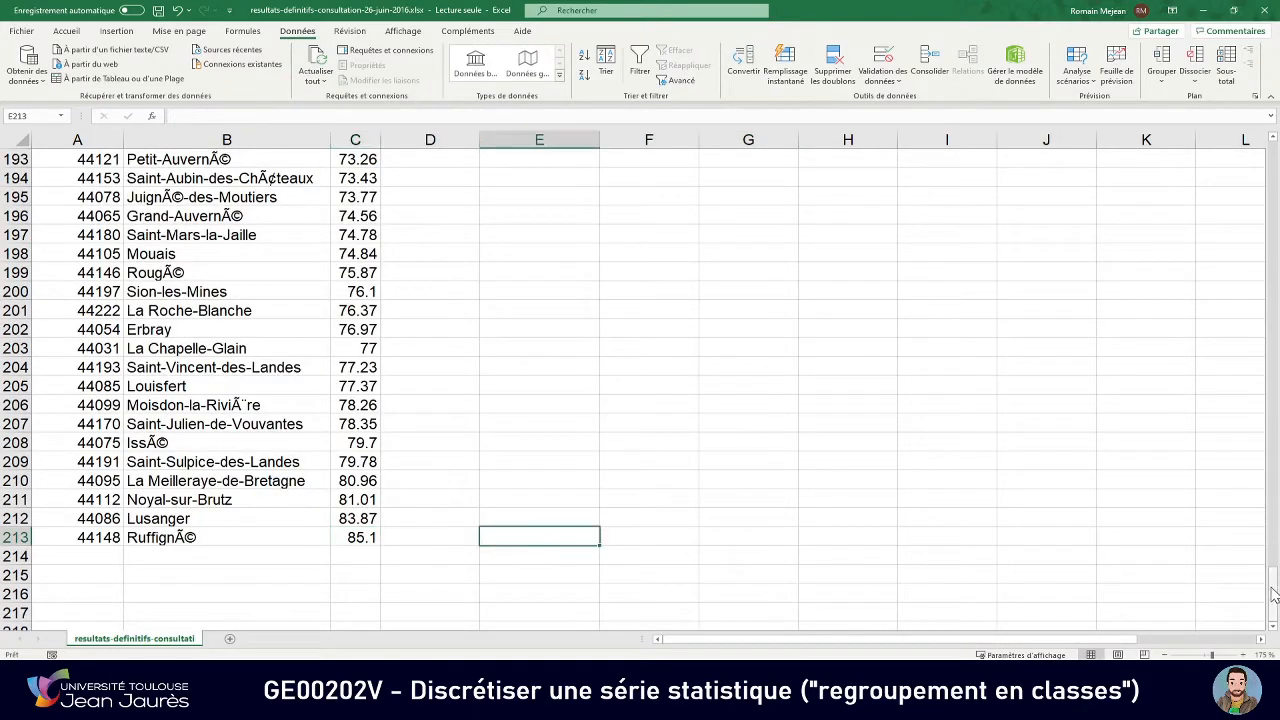
left_click_drag(1273, 594, 1273, 175)
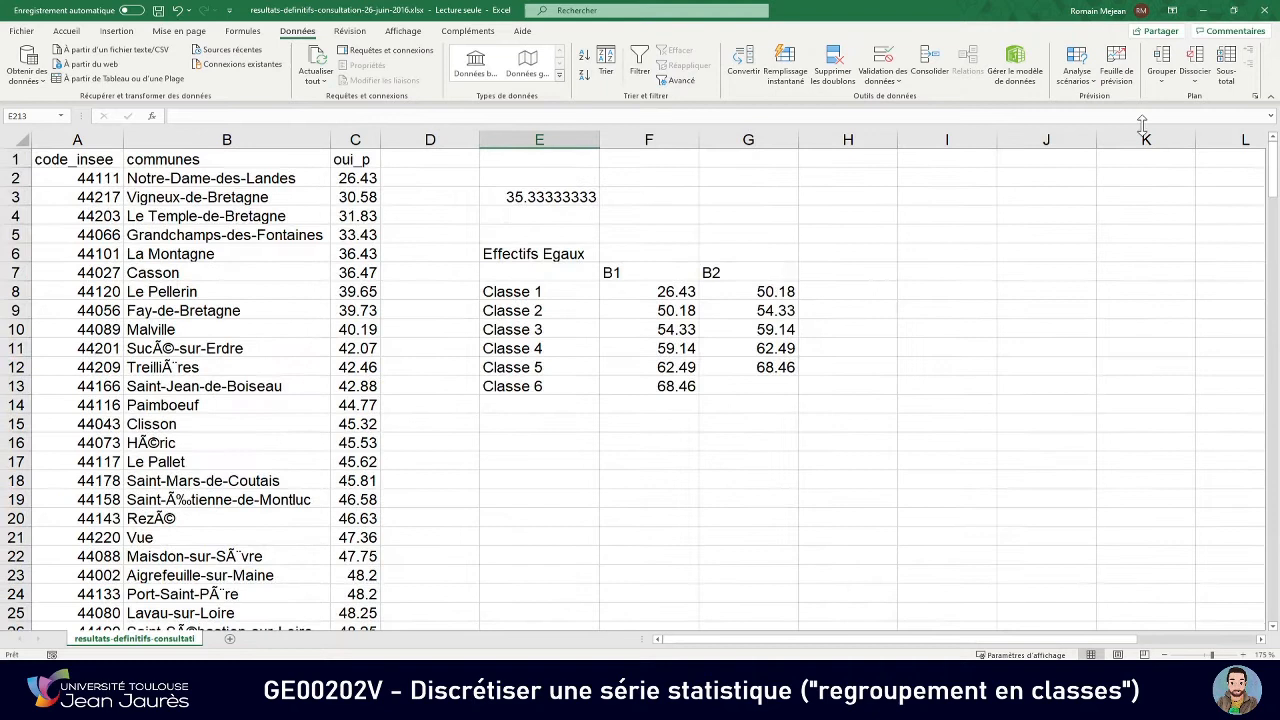
left_click(748, 384)
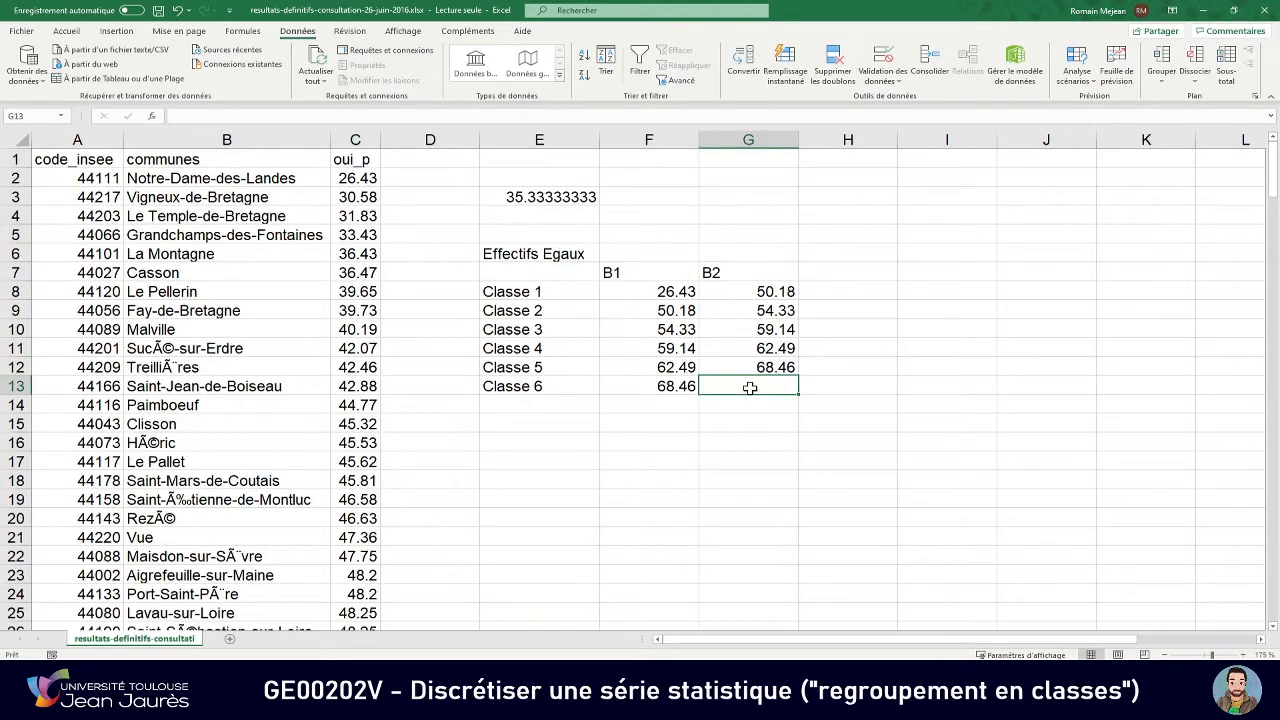
type("8")
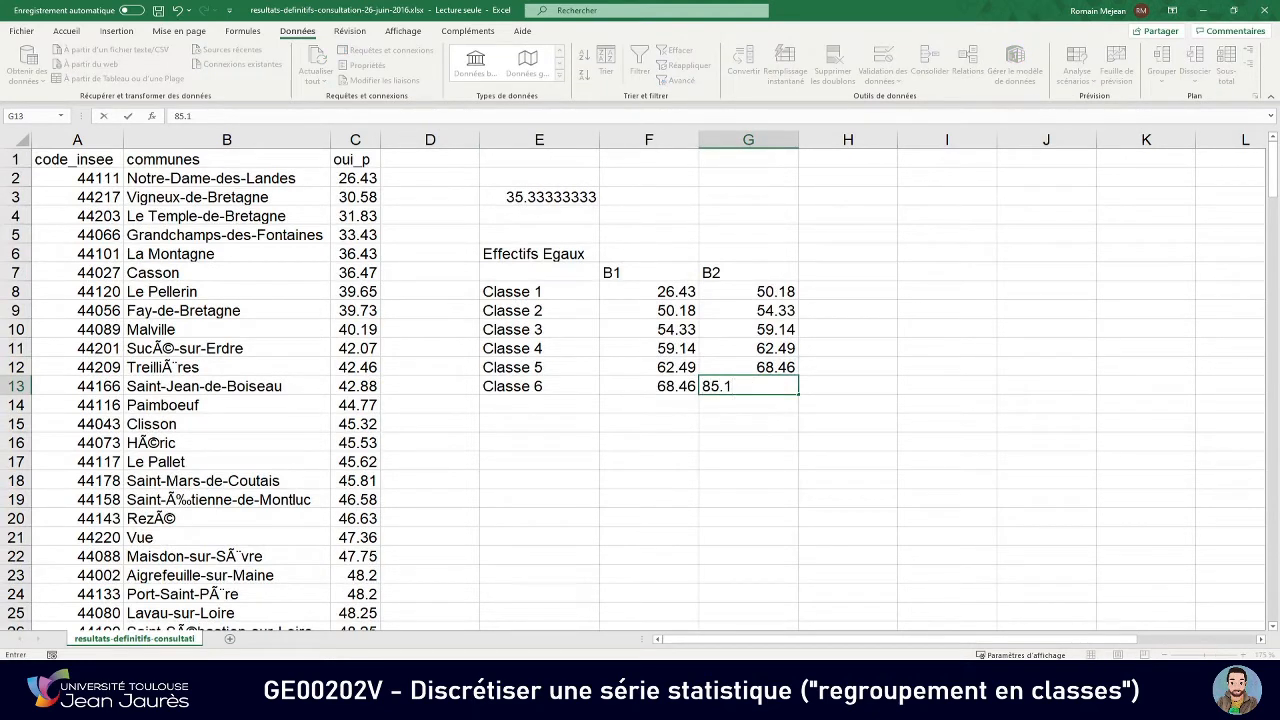
type("5.1")
key("Return")
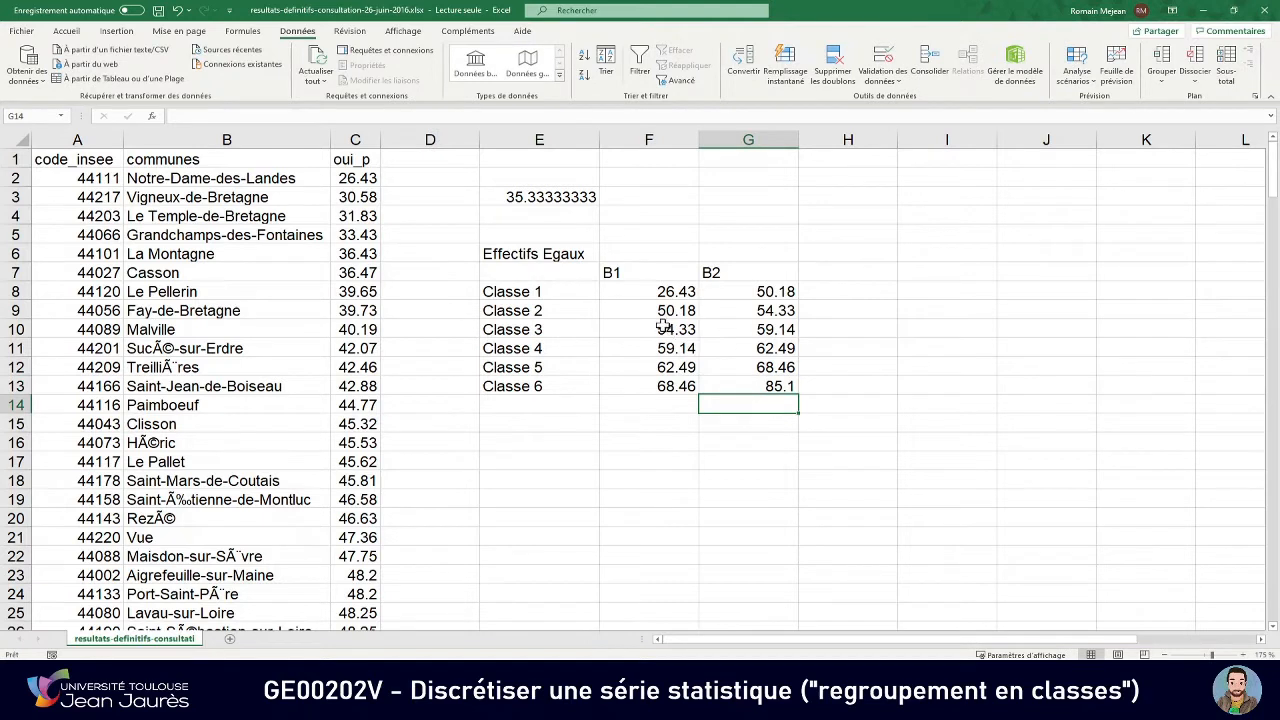
Review the B1 and B2 bounds of Classe 1 through Classe 6 in the Effectifs Egaux table, F8 to G13.
left_click(657, 293)
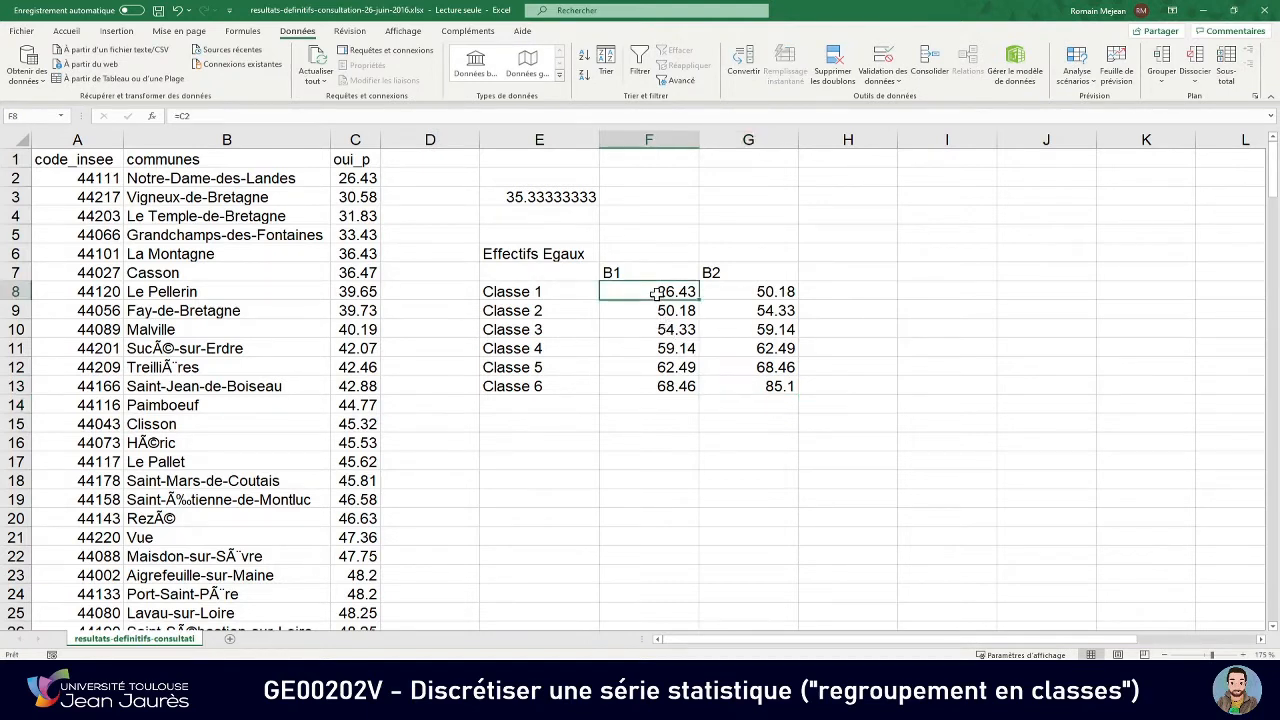
left_click(737, 291)
left_click(665, 310)
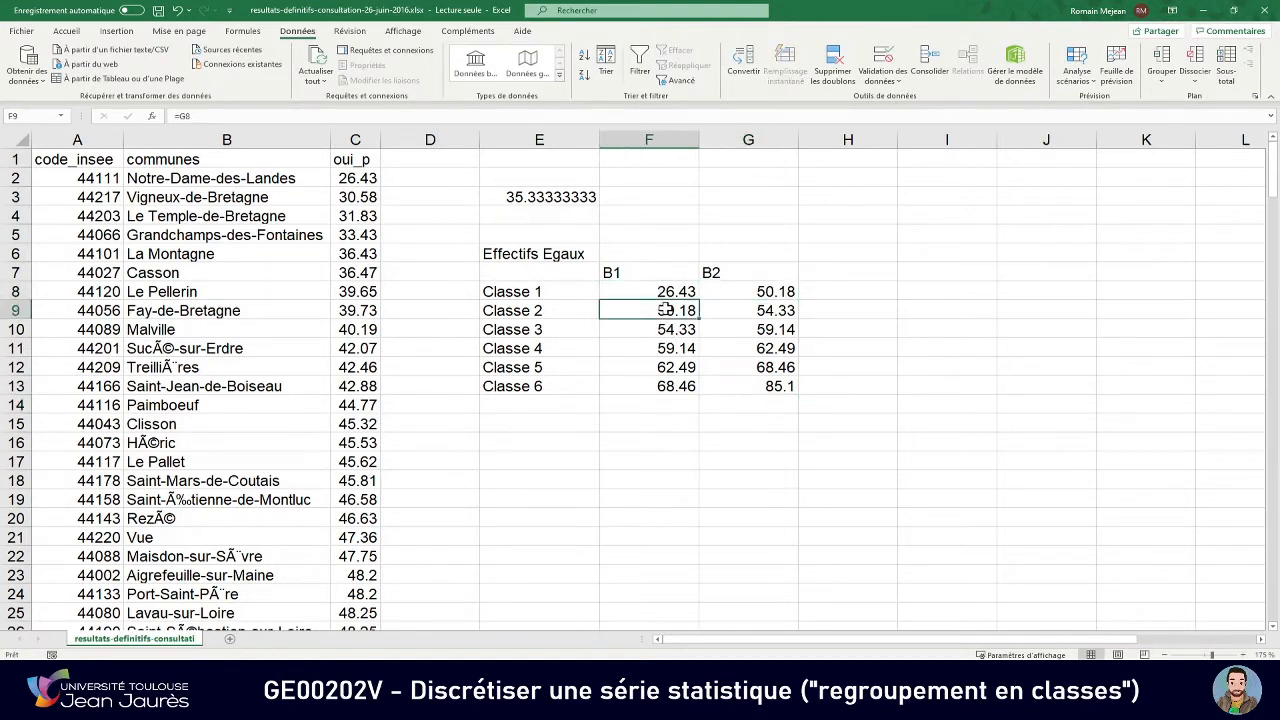
left_click(745, 310)
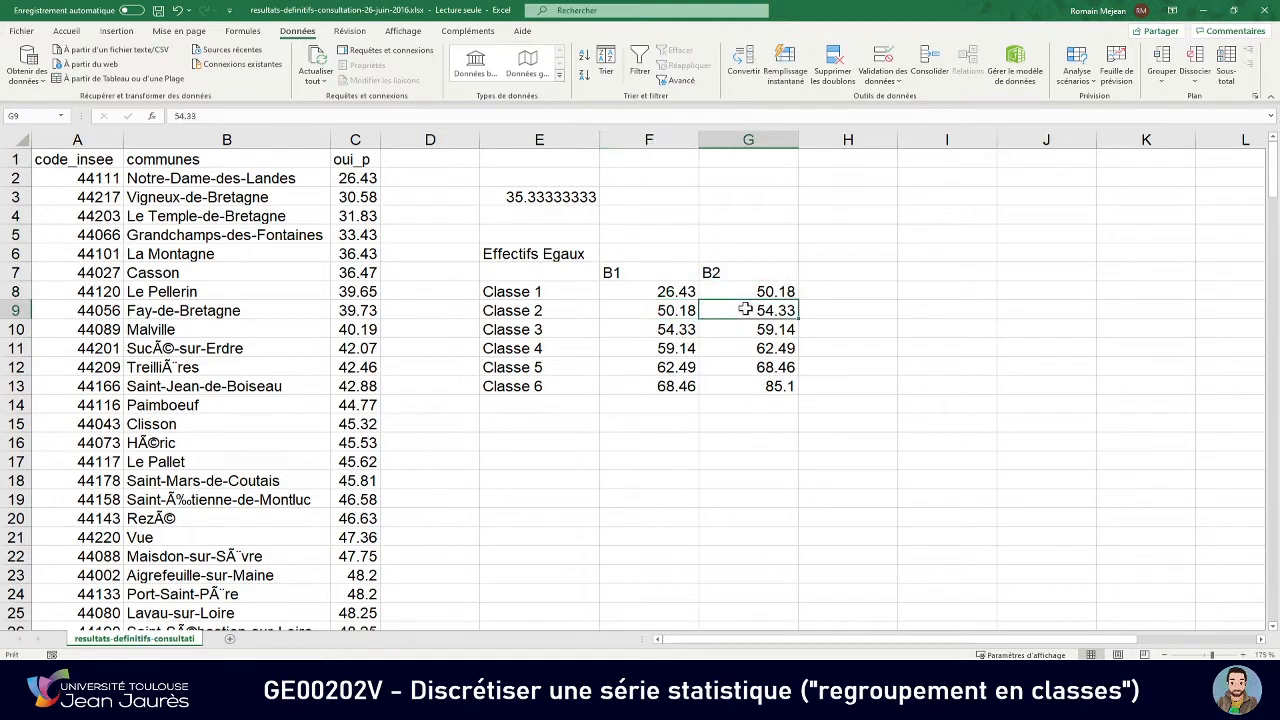
left_click(674, 330)
left_click(743, 330)
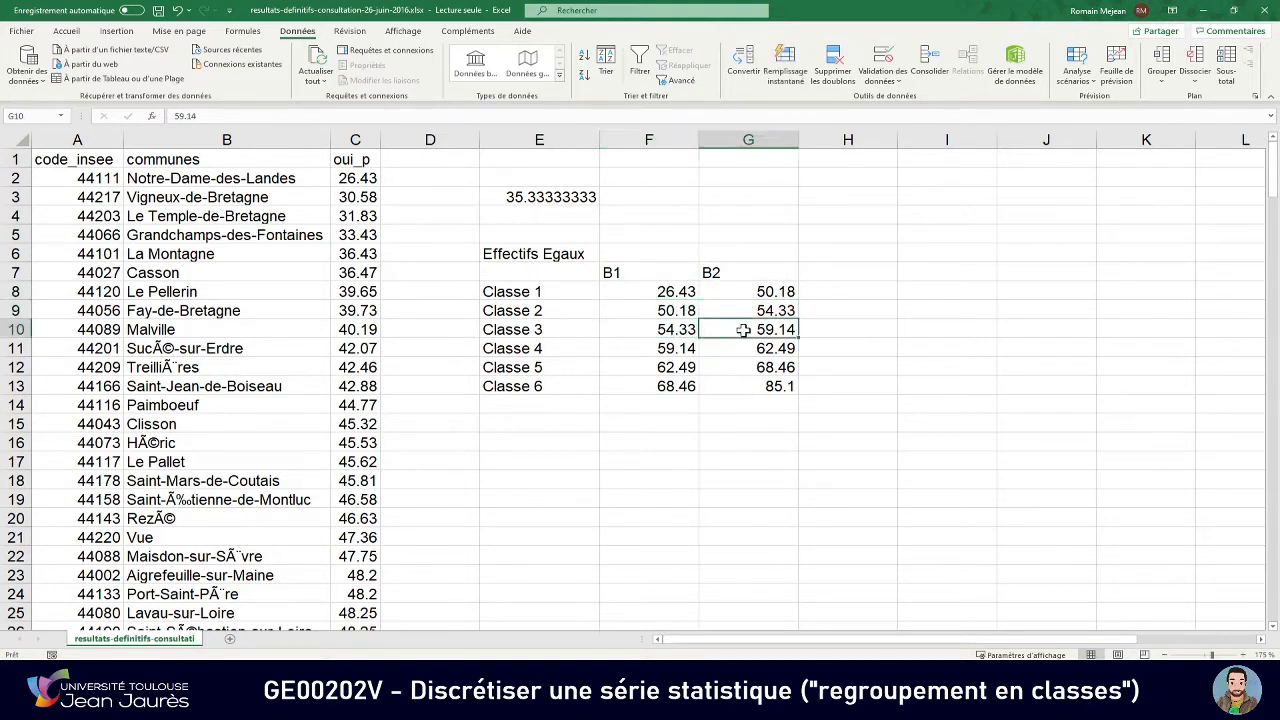
left_click(677, 348)
left_click(745, 348)
left_click(690, 368)
left_click(706, 370)
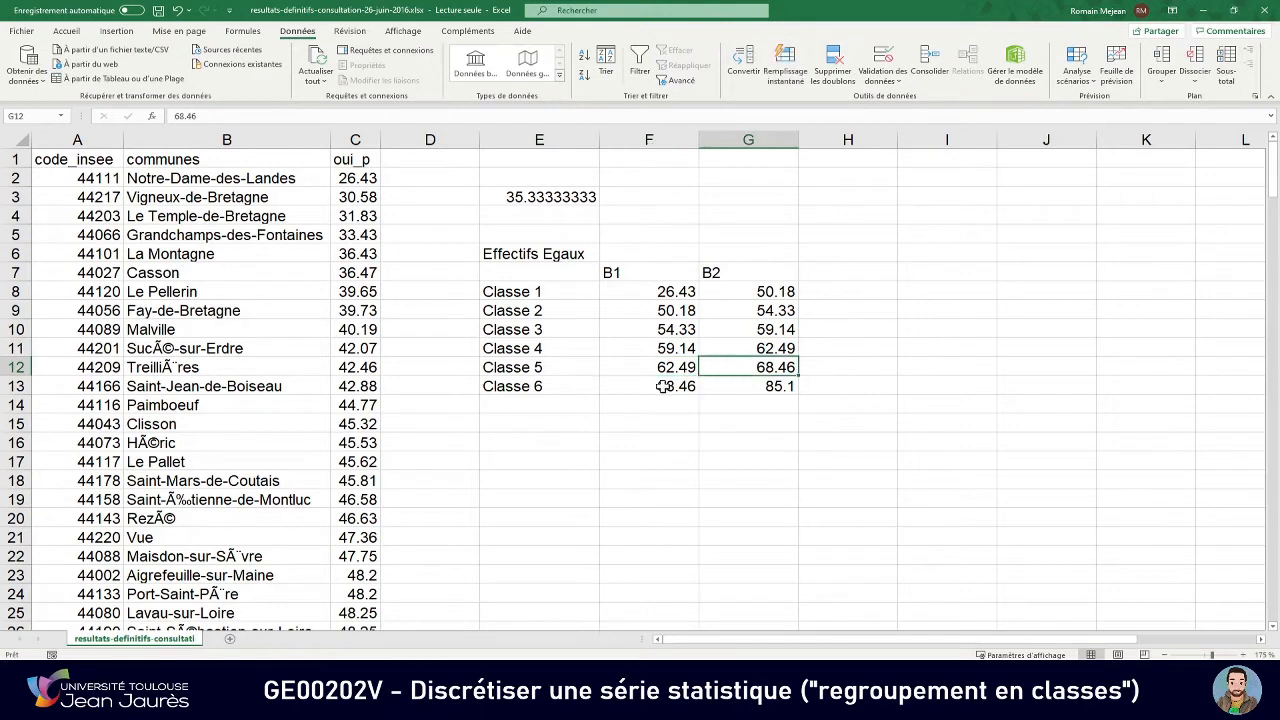
left_click(680, 386)
left_click(724, 386)
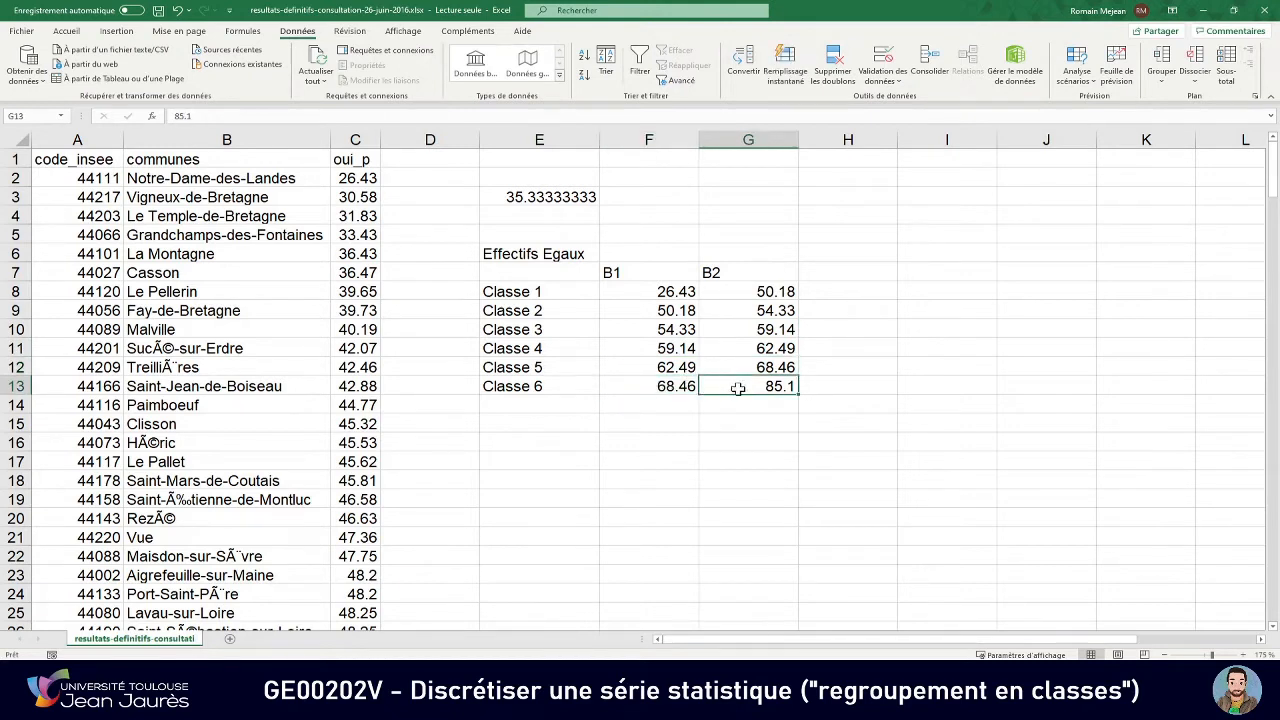
left_click(758, 291)
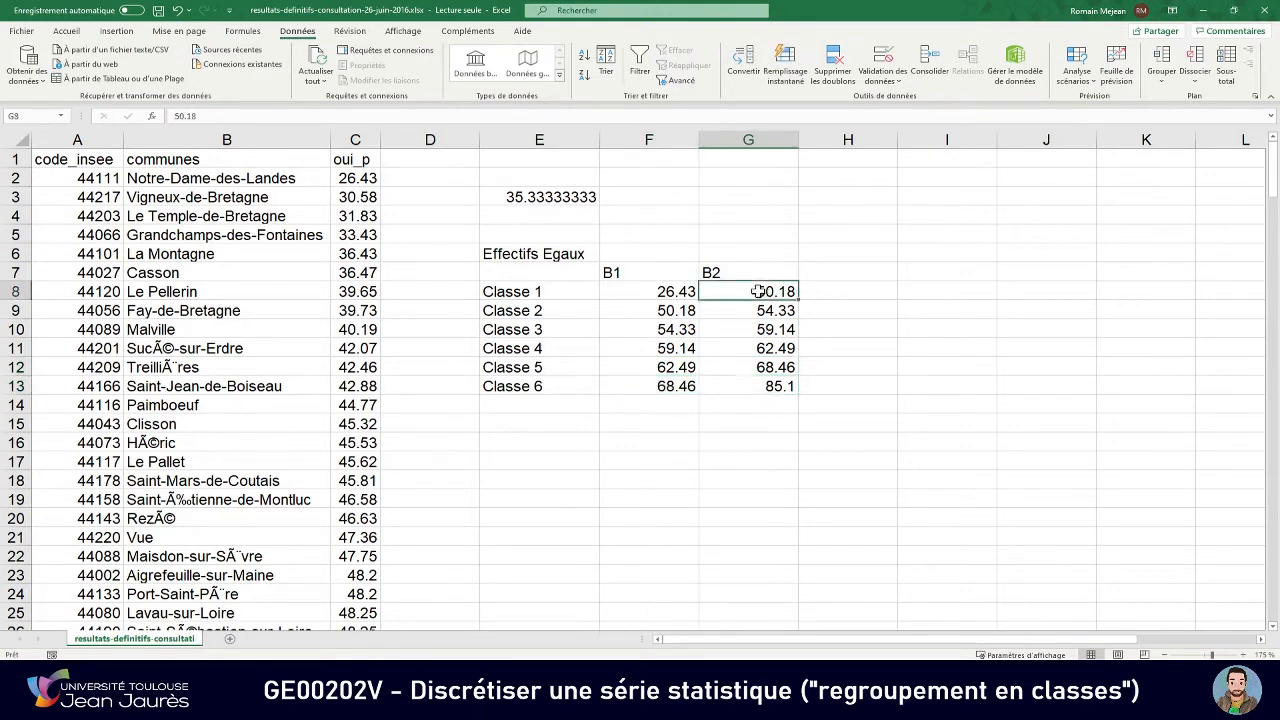
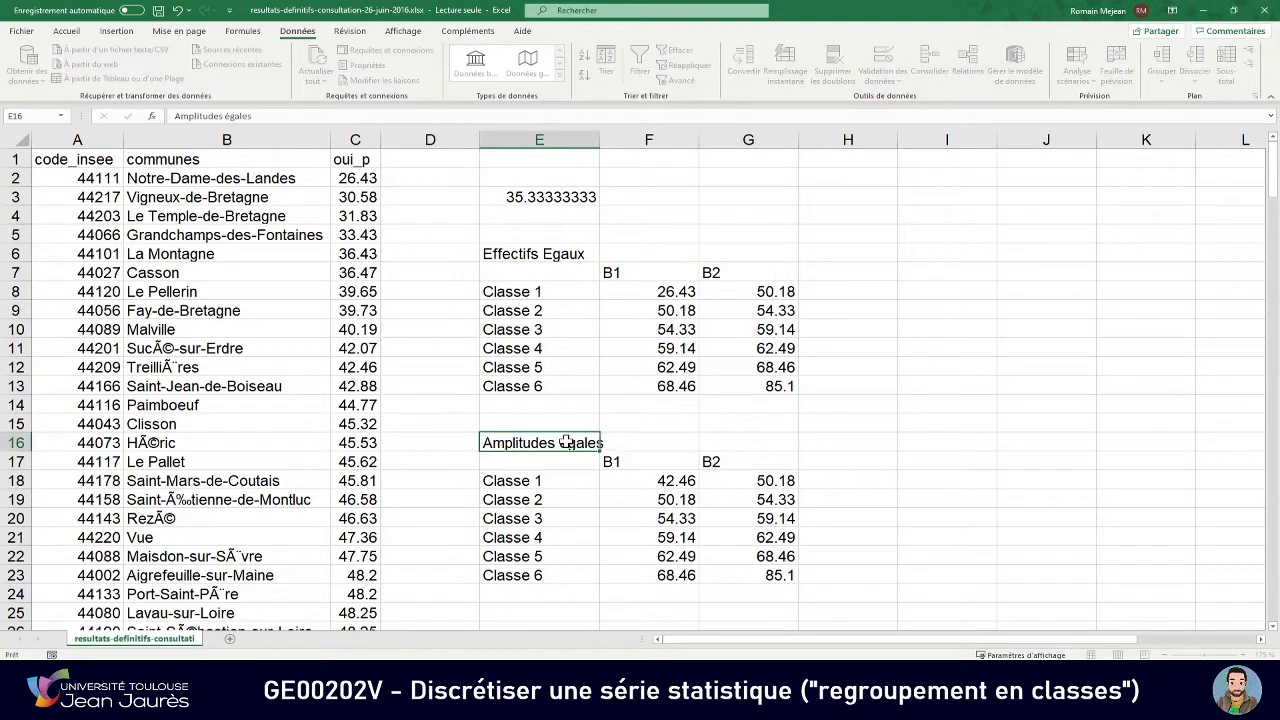
Clear the copied B1 and B2 bounds in F18:G23 of the Amplitudes égales table.
left_click_drag(640, 486, 741, 569)
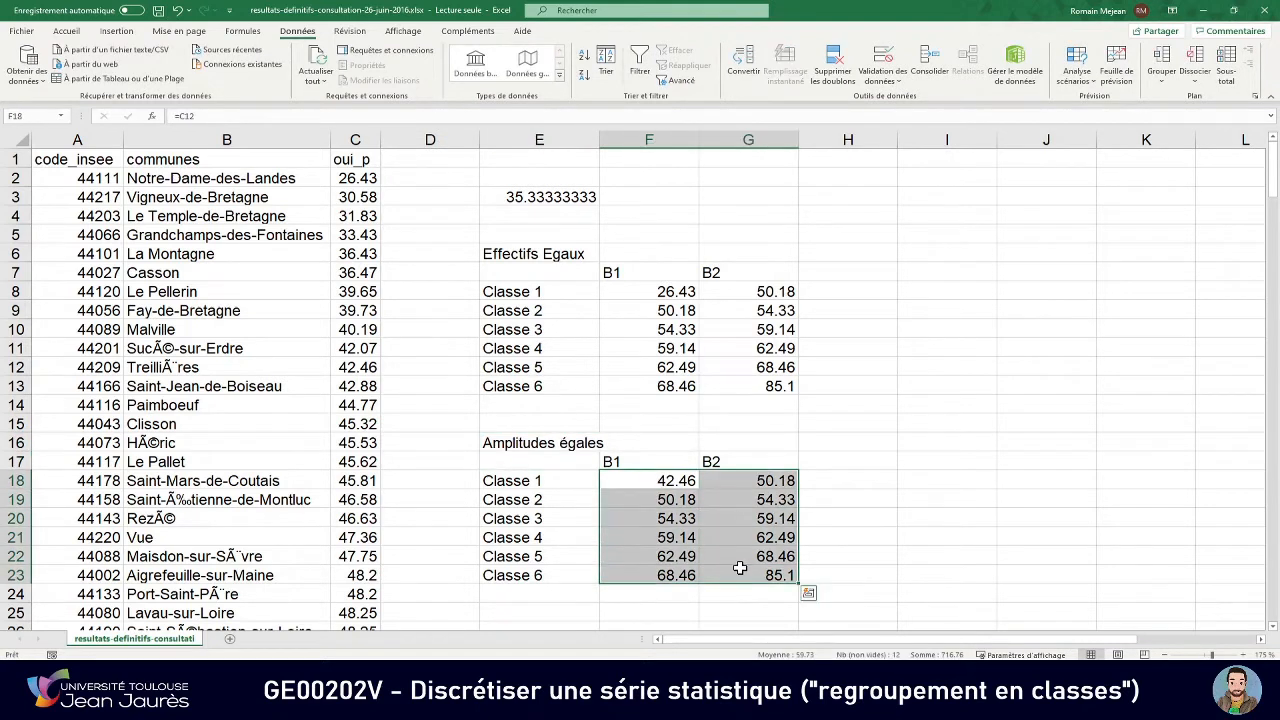
key("Delete")
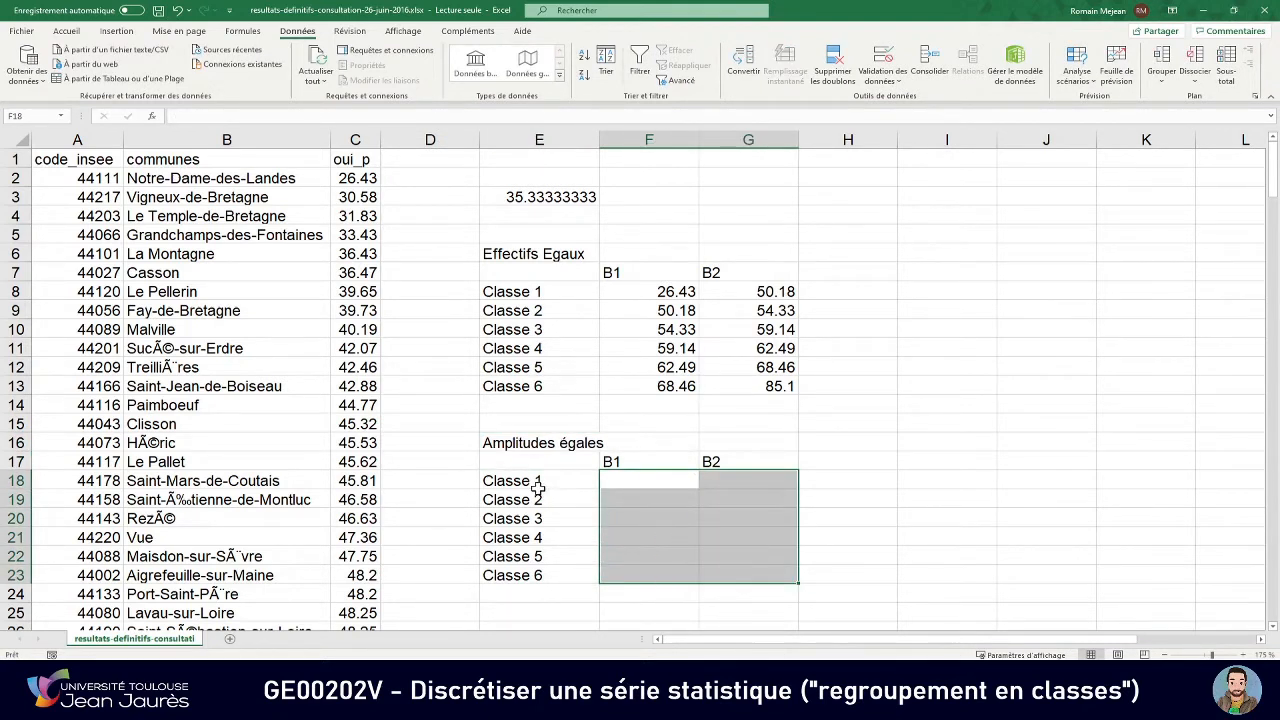
left_click(534, 198)
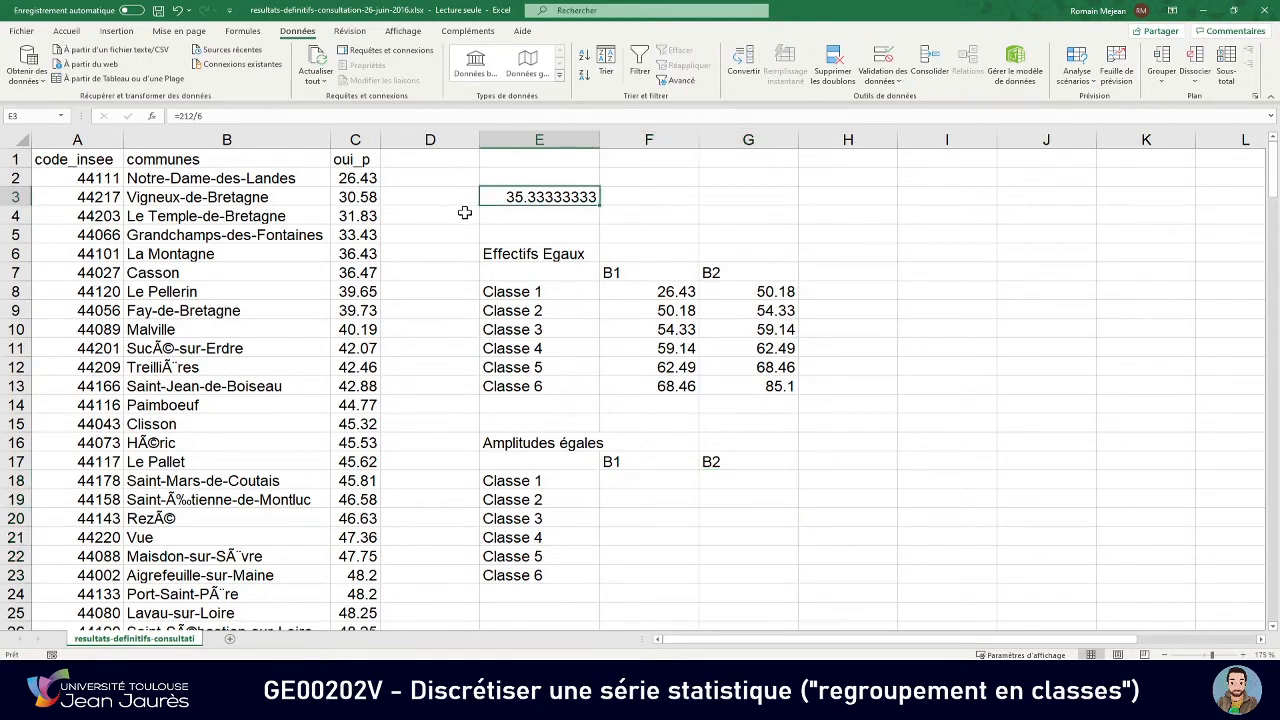
left_click(928, 422)
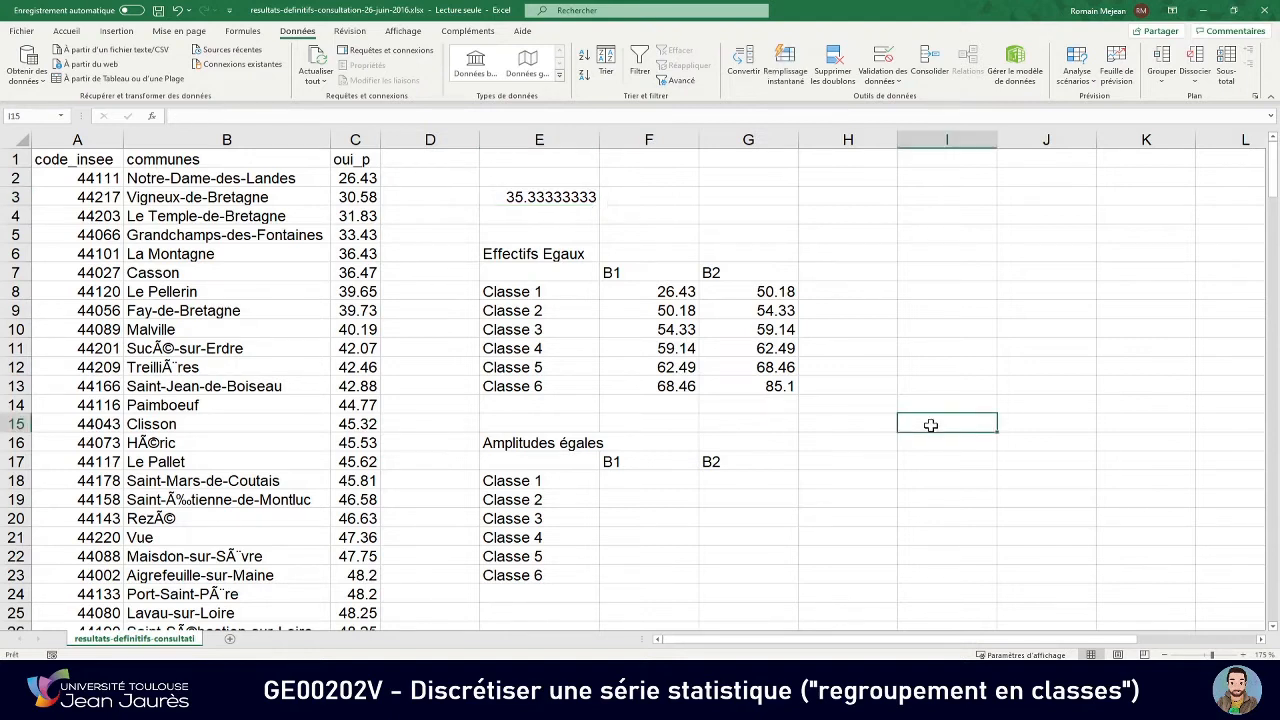
Calculate the range of the oui_p series in J9 with =MAX(C2:C213)-MIN(C2:C213).
left_click(1032, 302)
type("=")
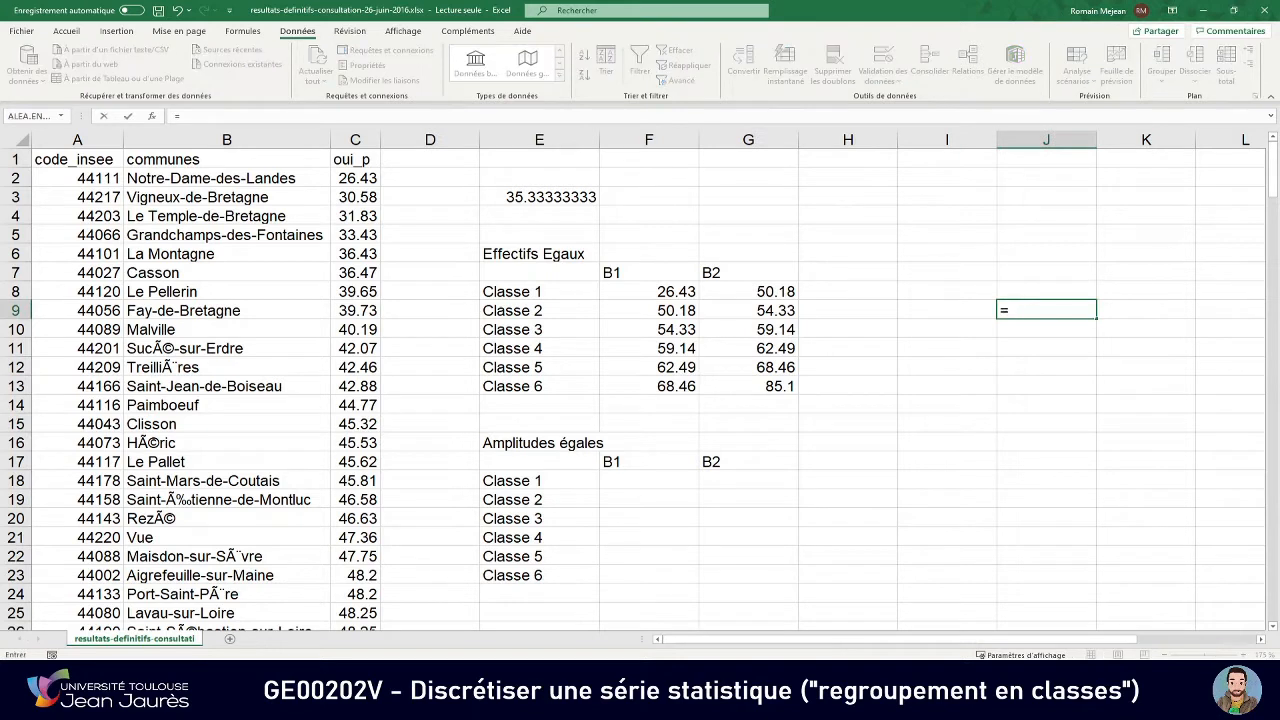
type("max")
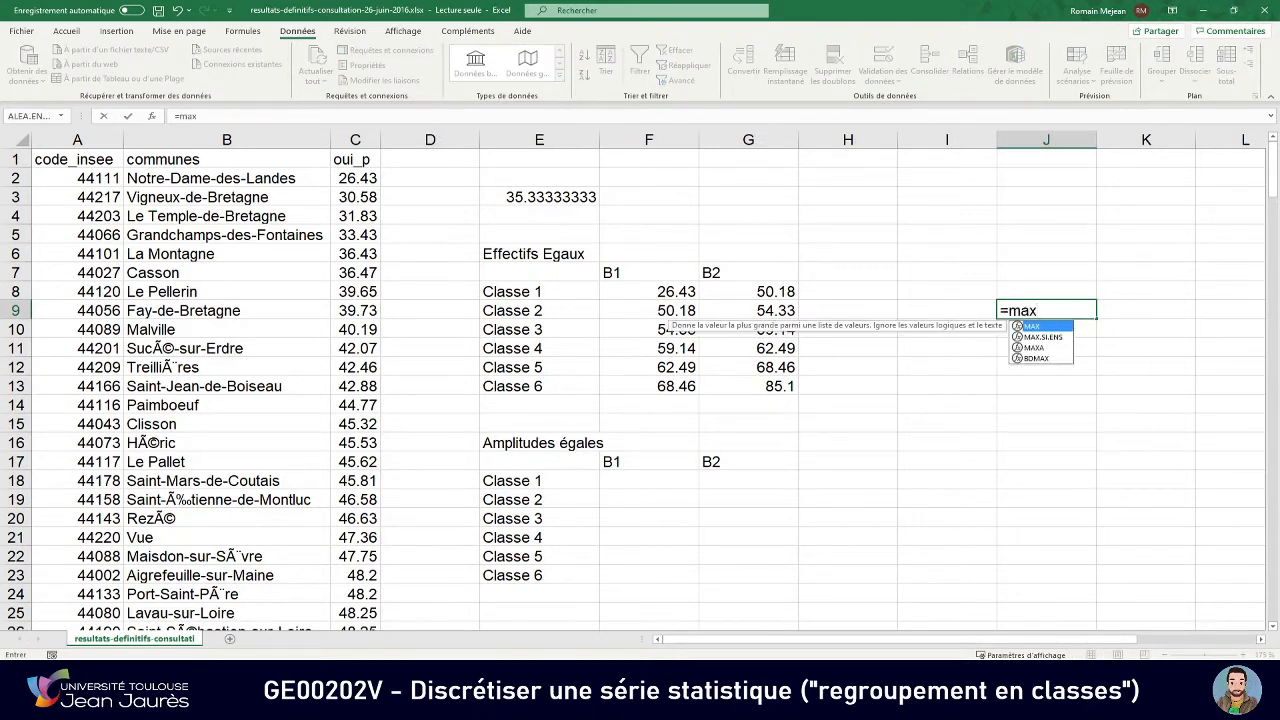
type("-")
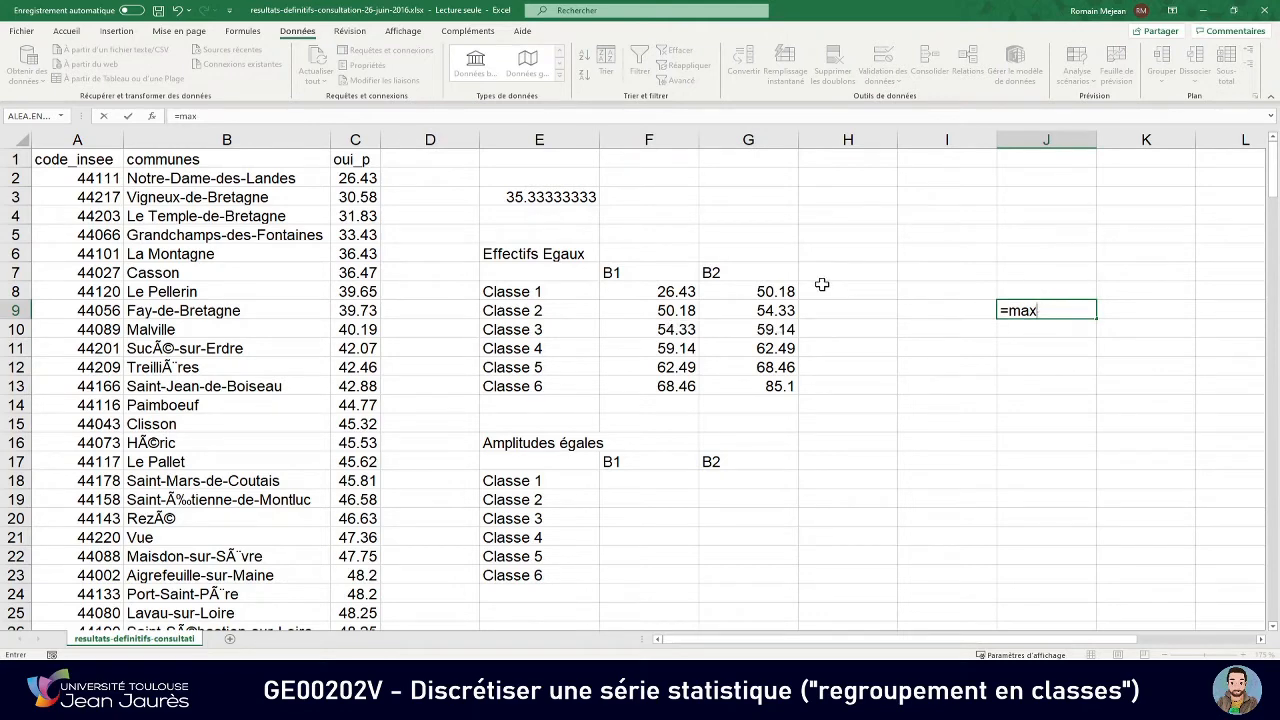
key("BackSpace")
type("(")
left_click(352, 177)
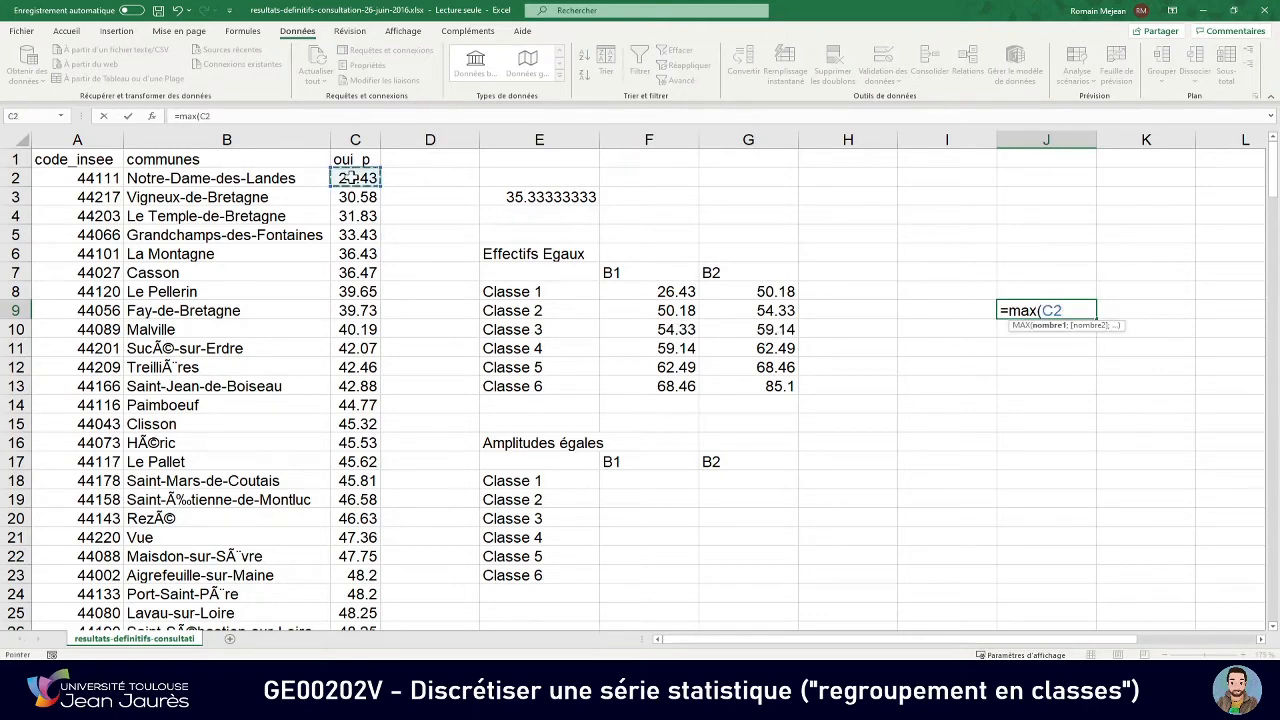
key("ctrl+shift+Down")
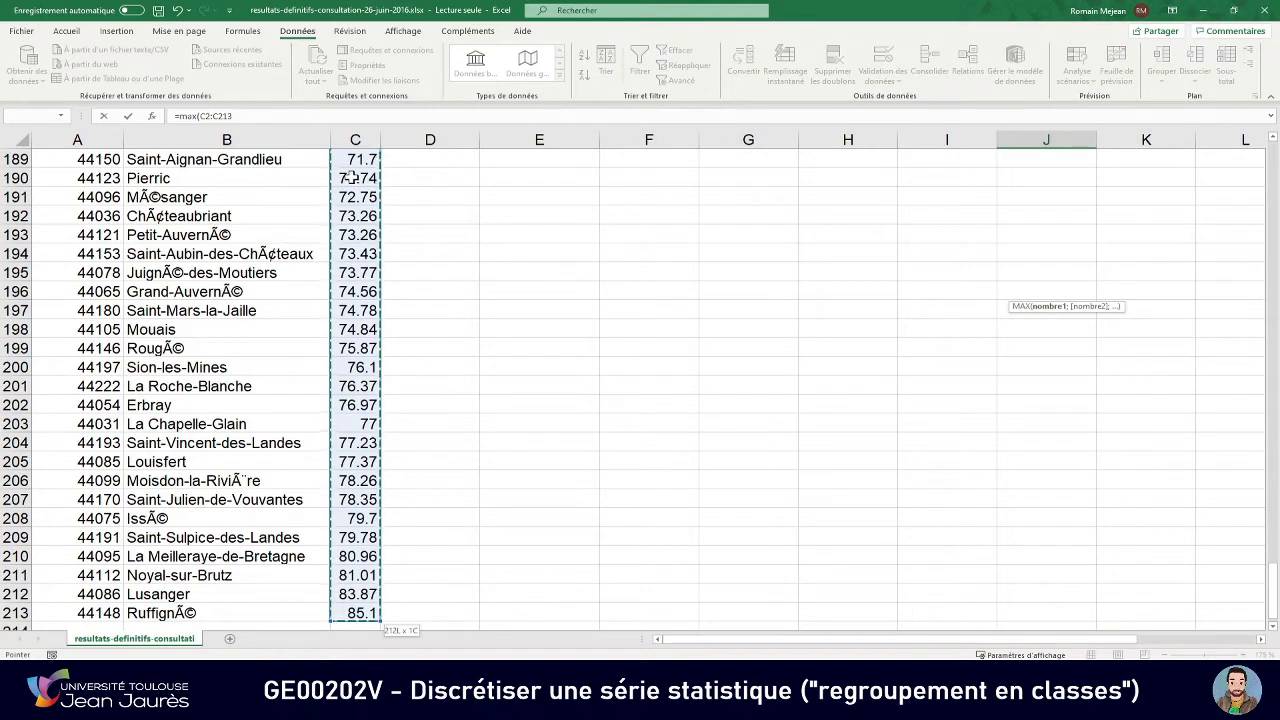
left_click(303, 117)
type(")-")
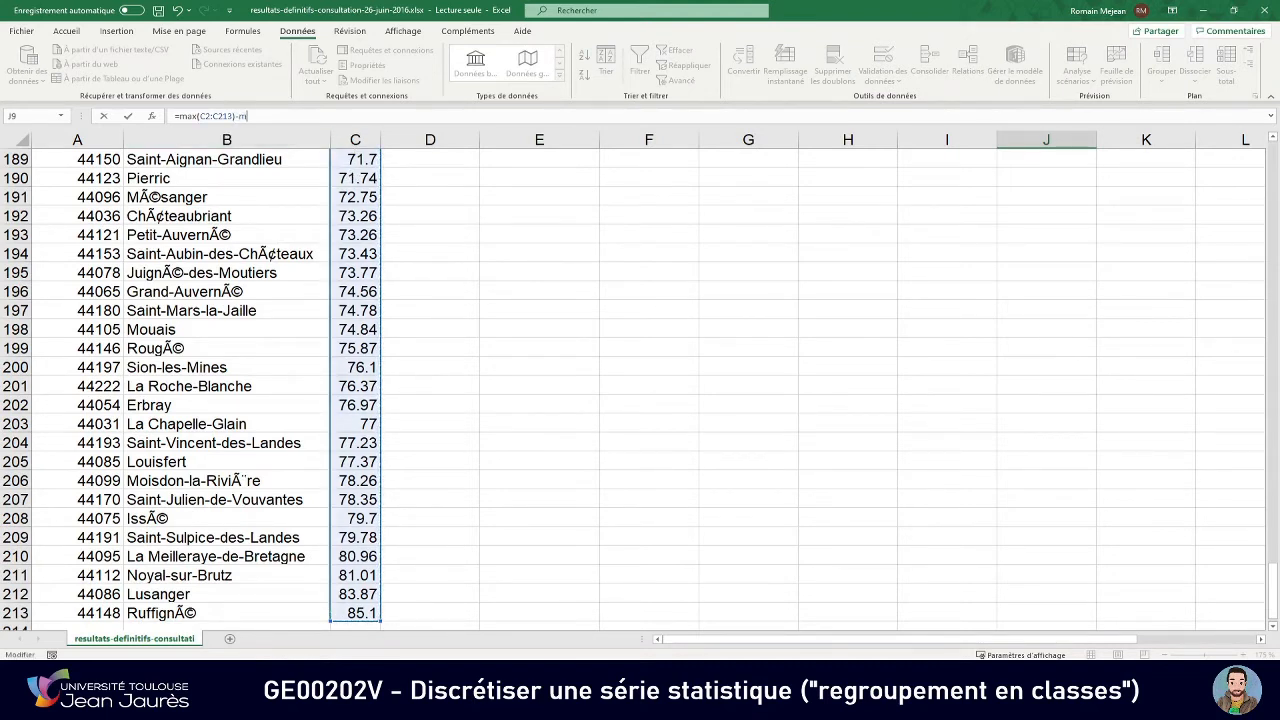
type("min(")
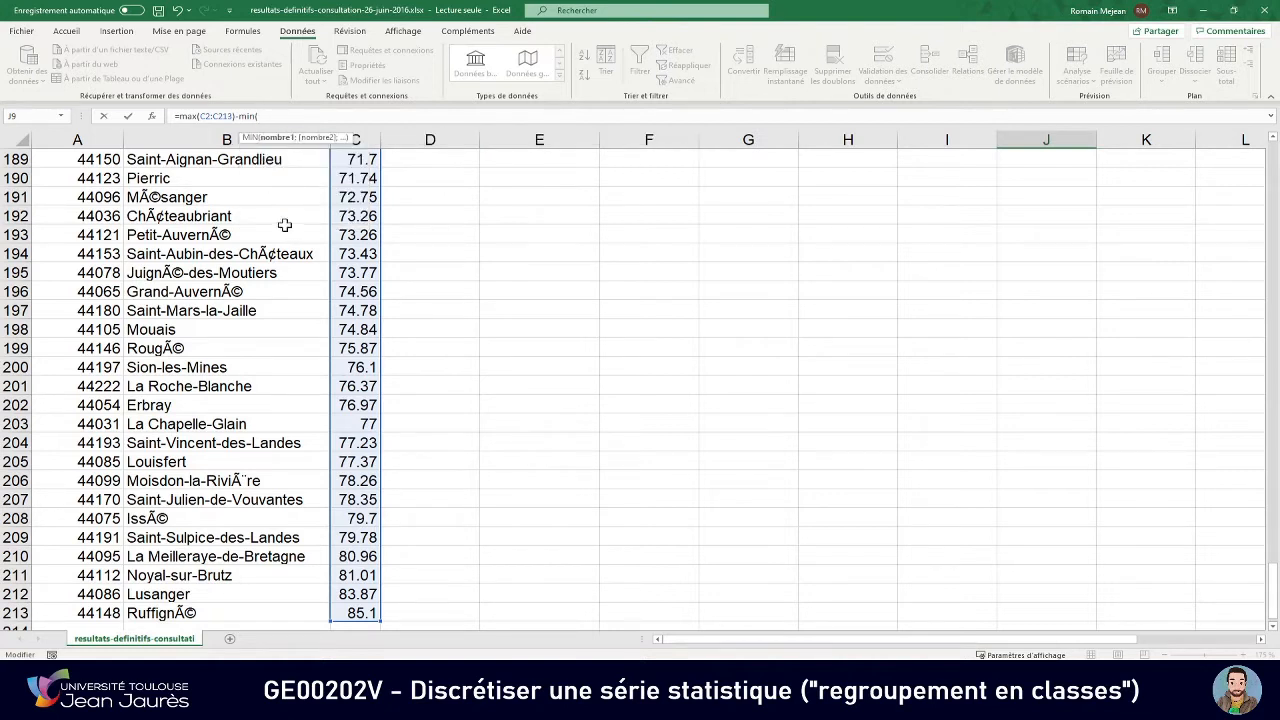
left_click(357, 613)
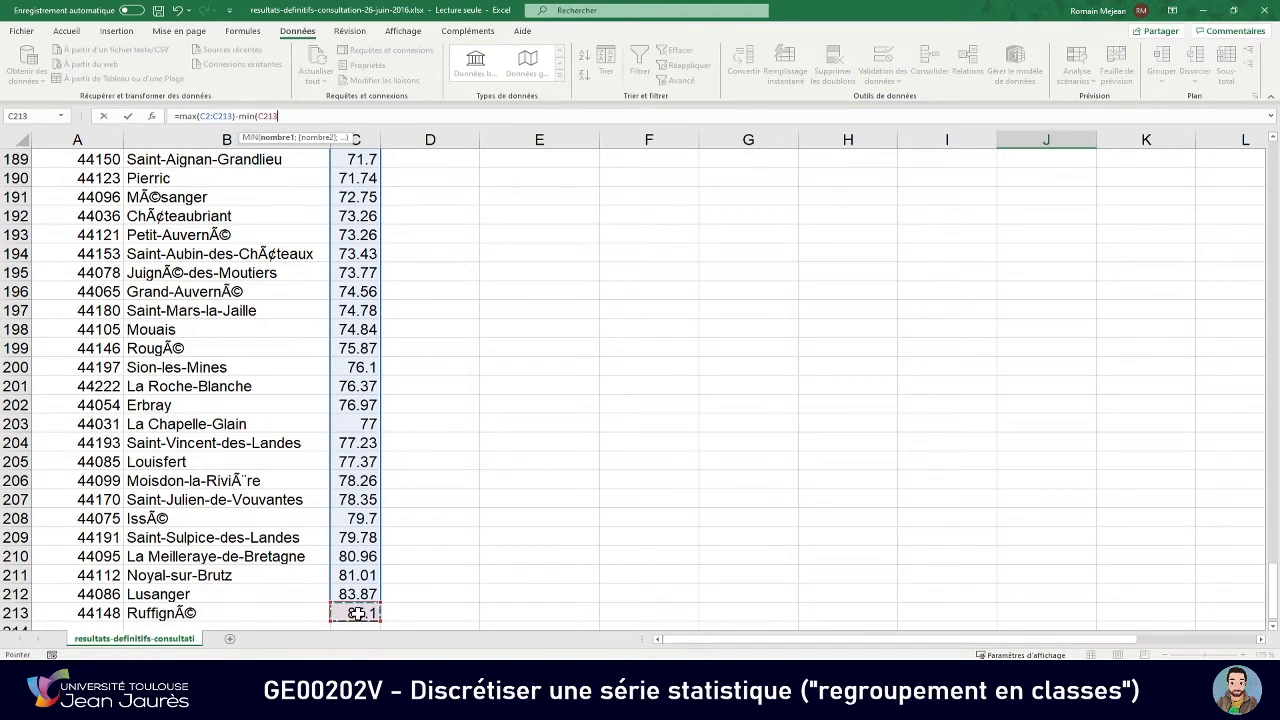
key("ctrl+shift+Up")
key("shift+Down")
type(")")
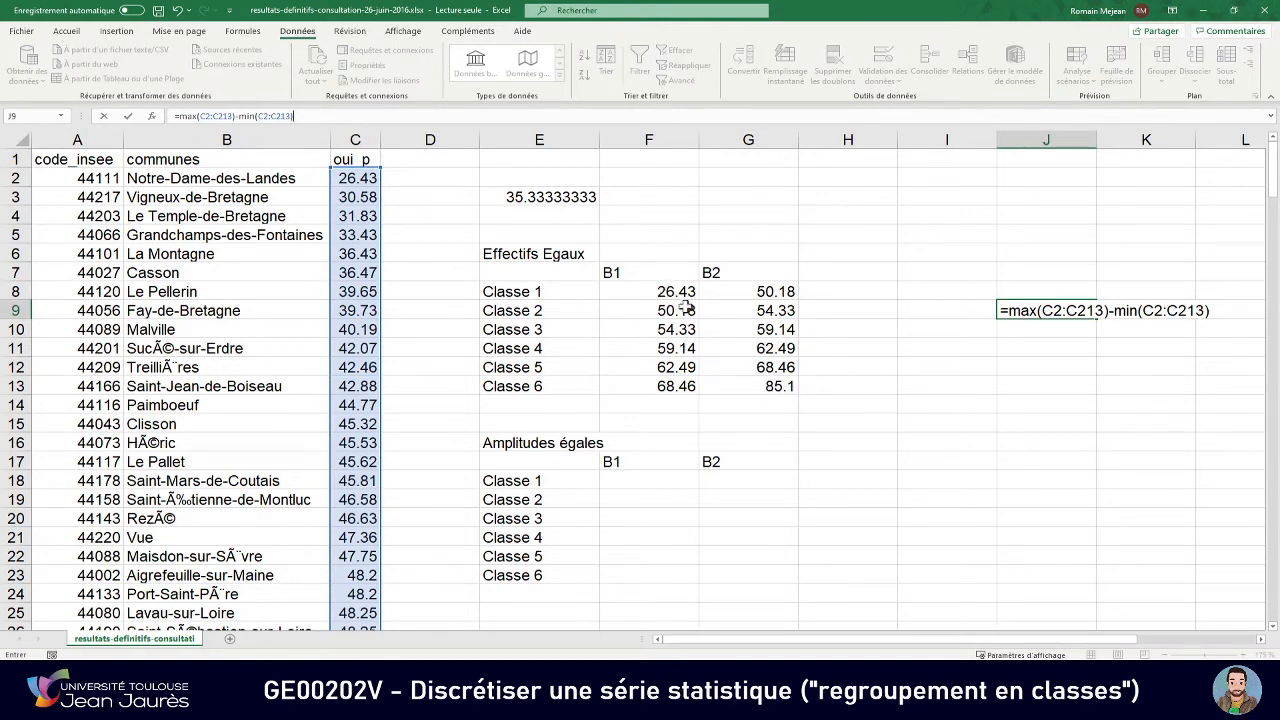
key("Return")
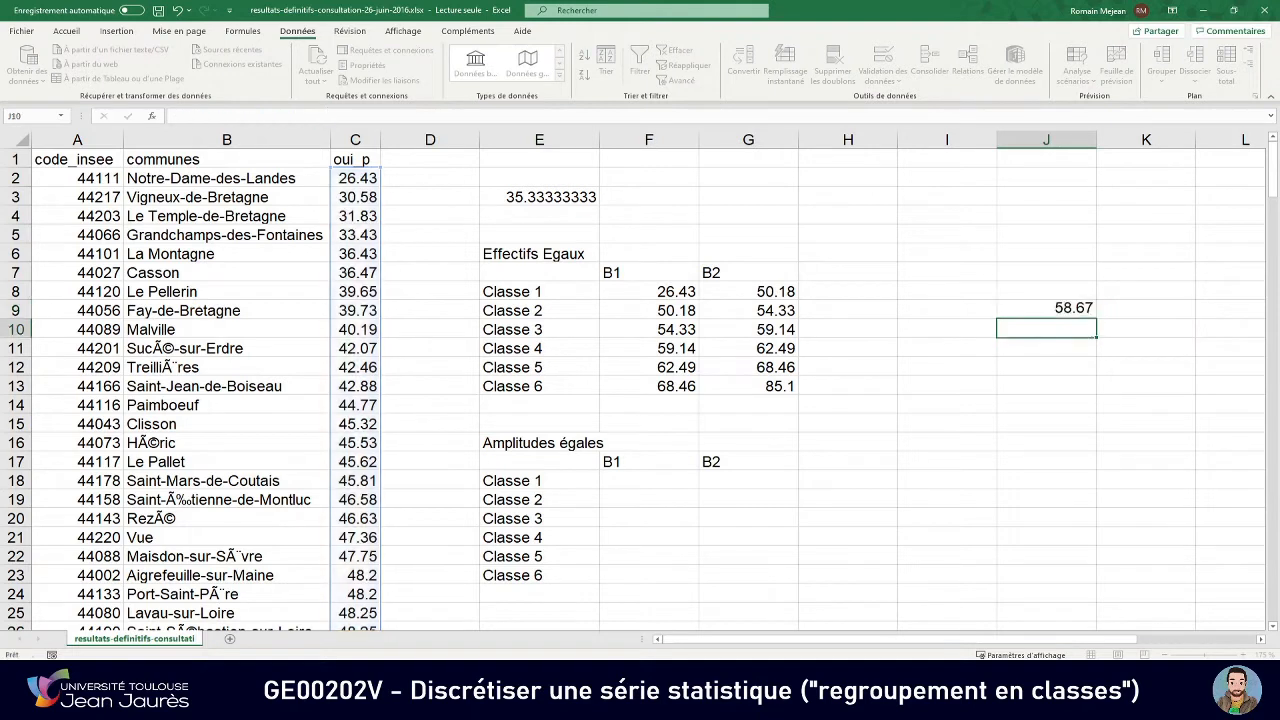
Calculate the class amplitude in J10 by dividing the series range by six with =J9/6.
left_click(1040, 311)
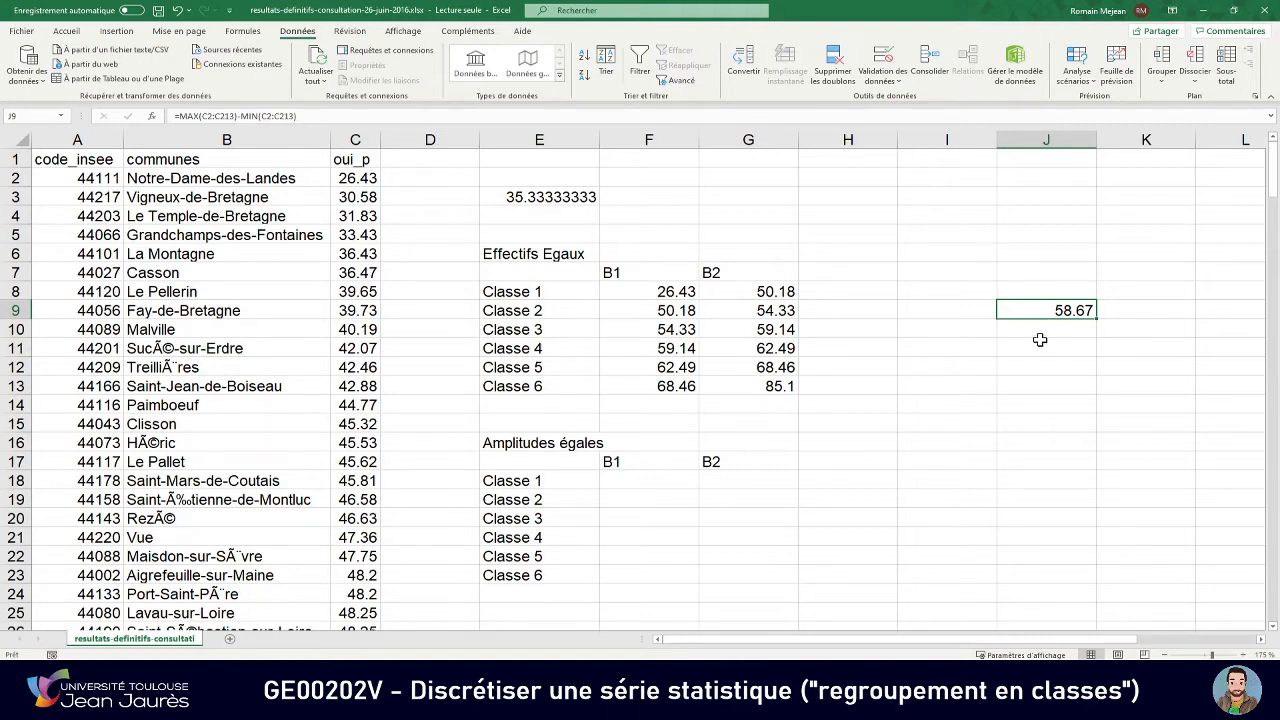
left_click(1032, 330)
type("=")
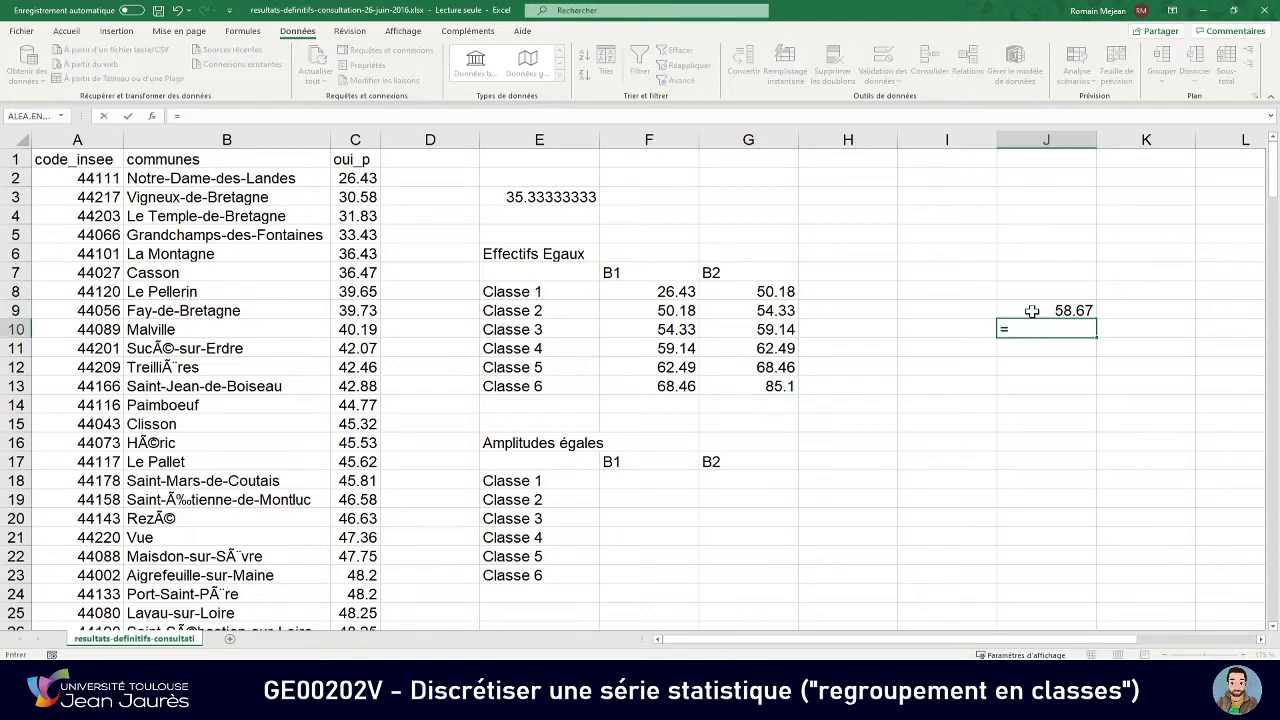
left_click(1032, 311)
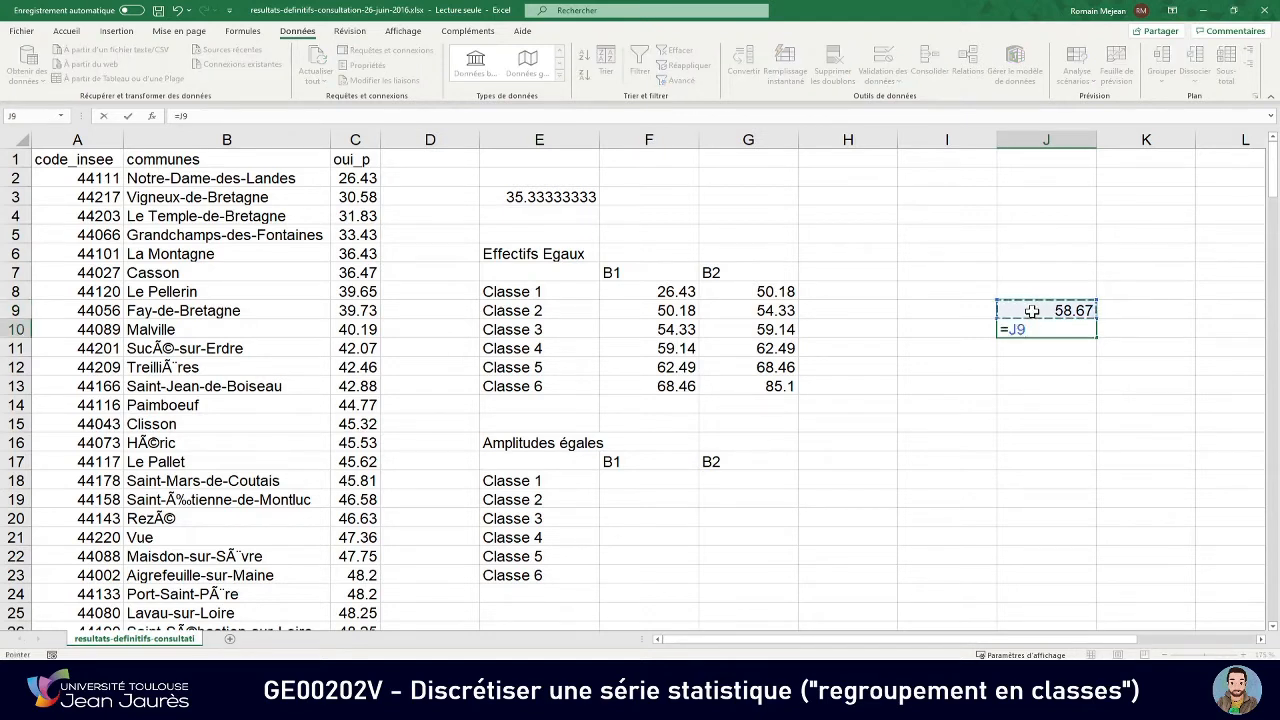
type("/6")
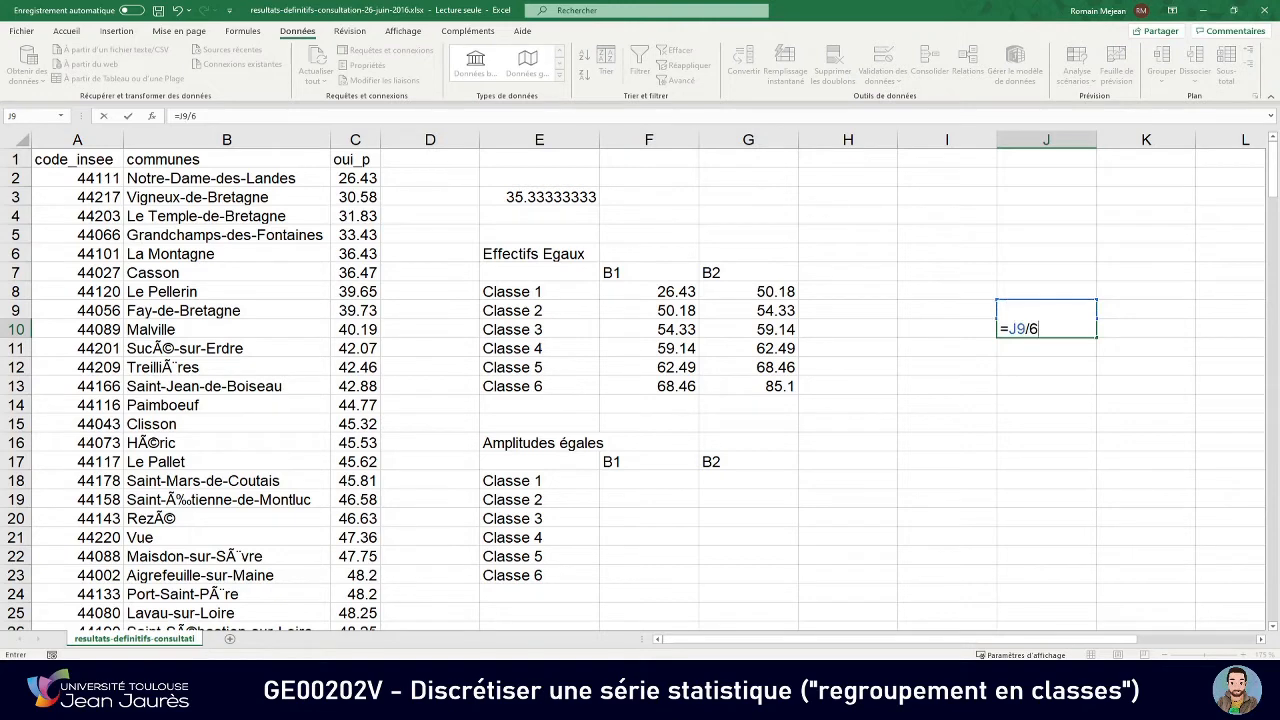
key("Return")
left_click(1032, 326)
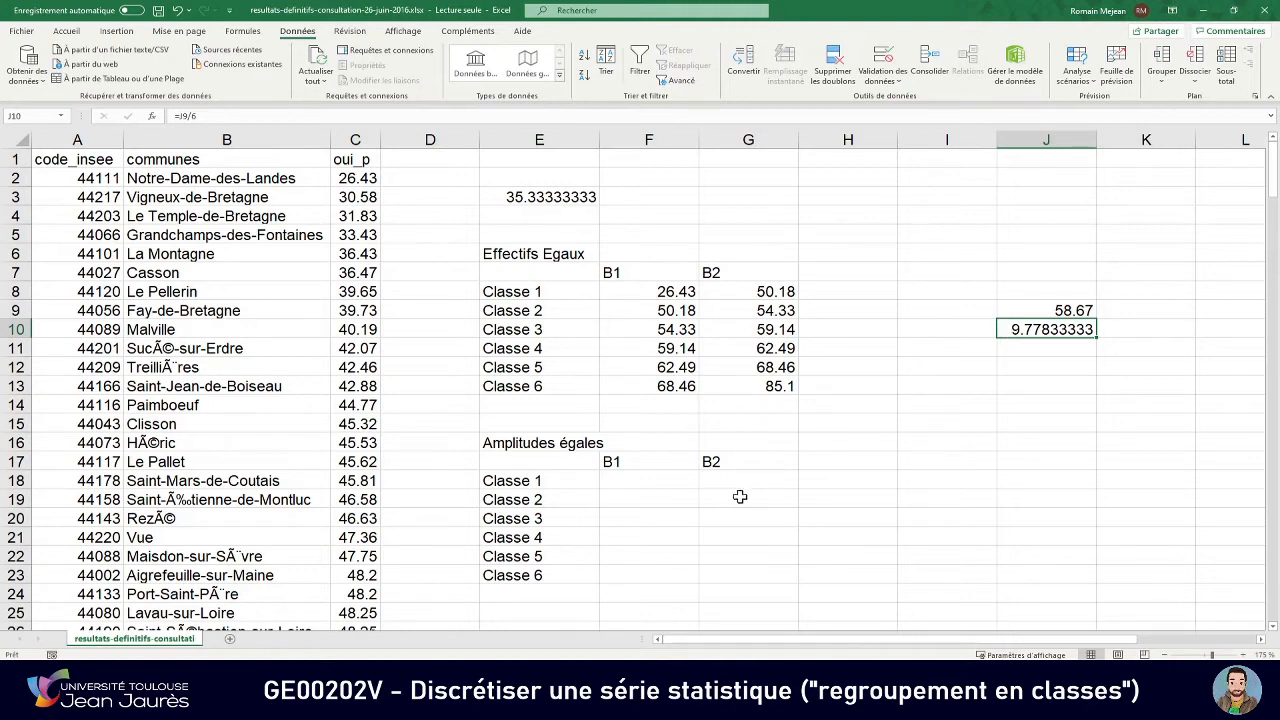
Link the B1 bound of Classe 1 in F18 of the Amplitudes égales table to the series minimum with =C2.
left_click(623, 484)
type("=")
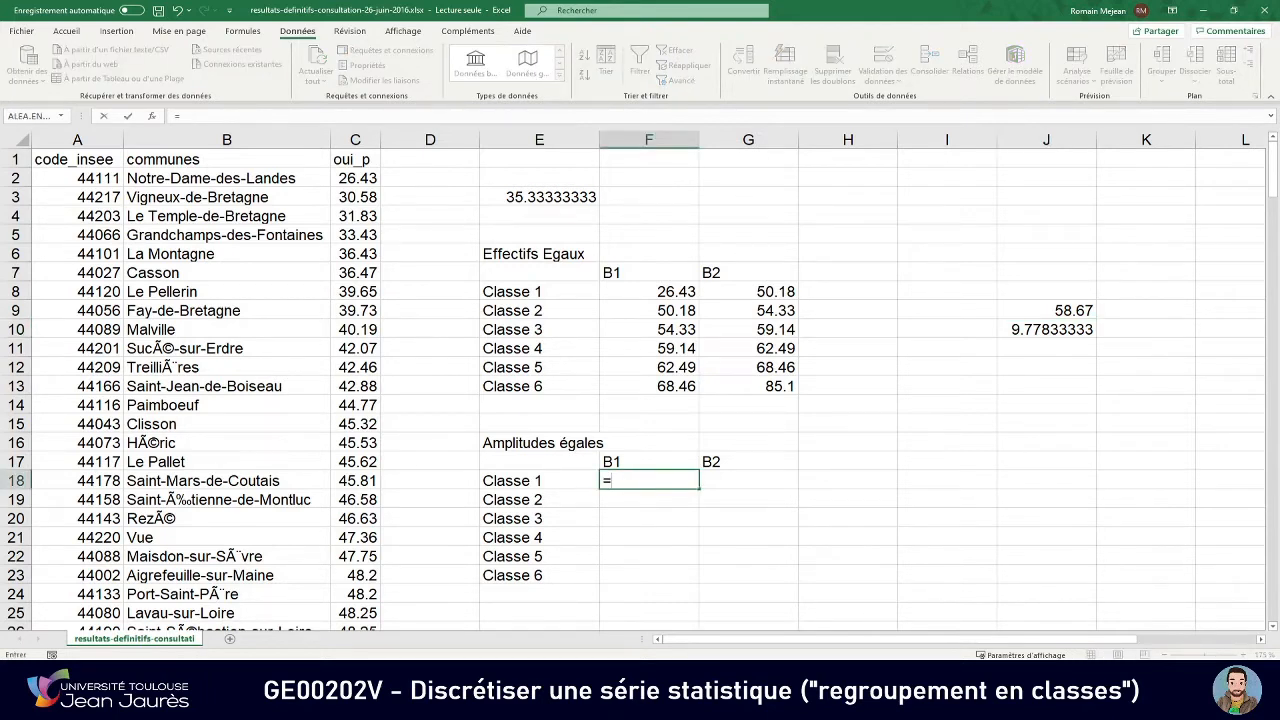
left_click(349, 177)
key("Return")
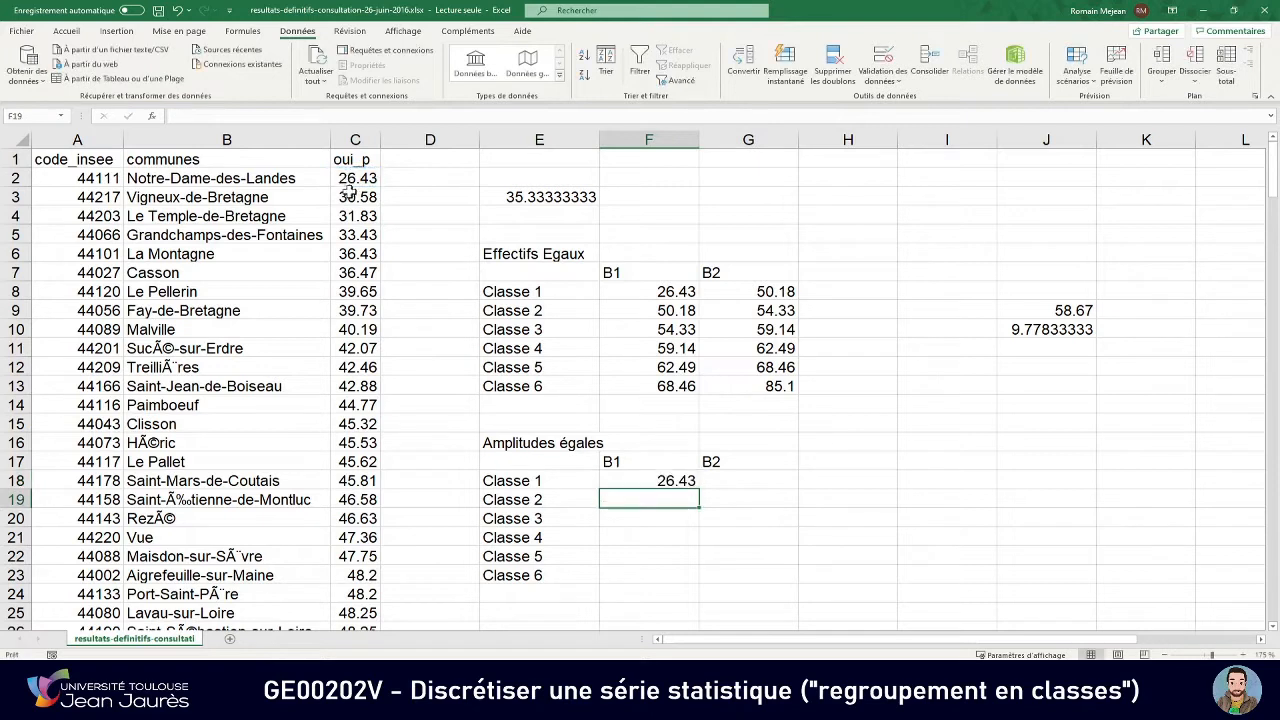
Calculate the B2 bound of Classe 1 in G18 by adding the class amplitude to B1 with =F18+J10.
left_click(749, 483)
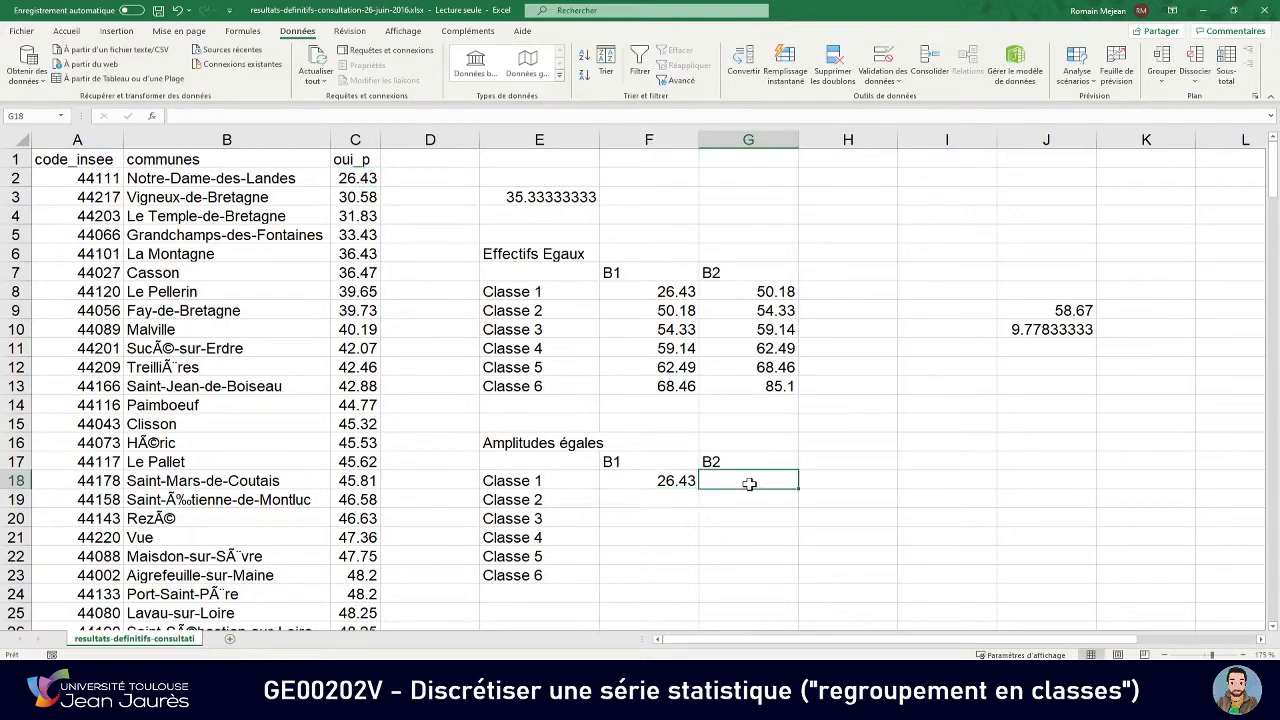
type("=")
left_click(663, 481)
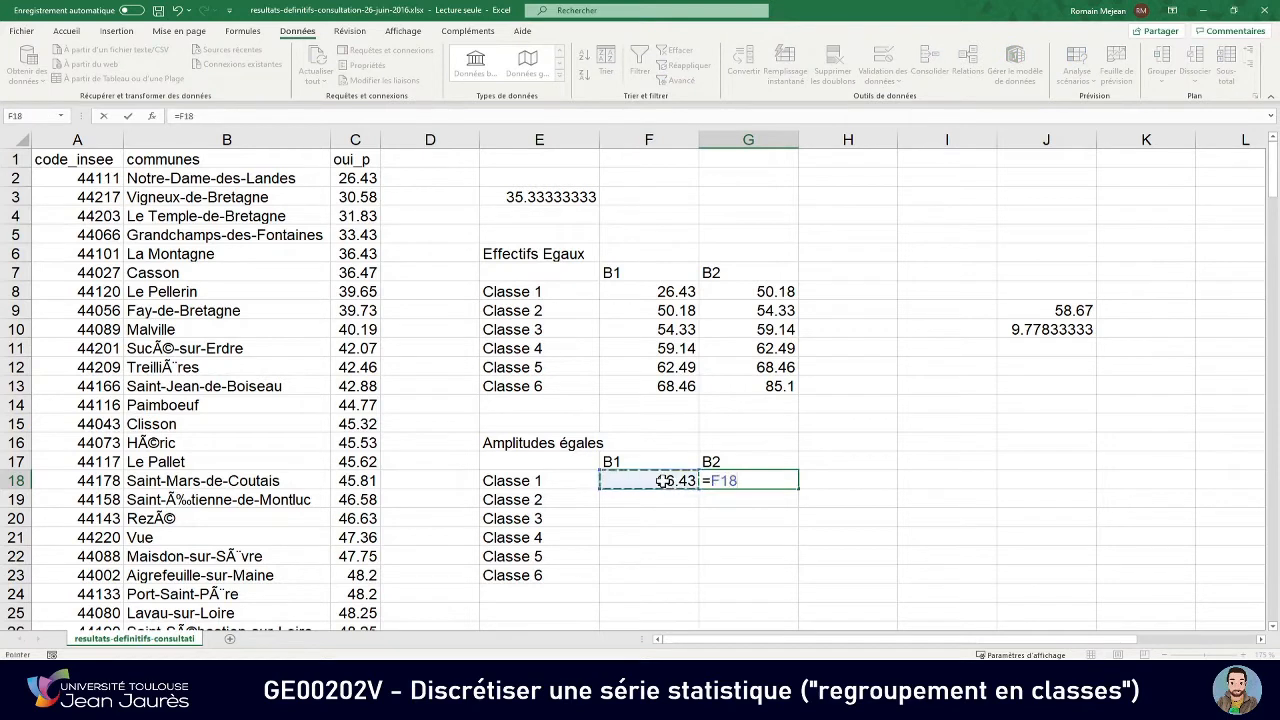
type("+")
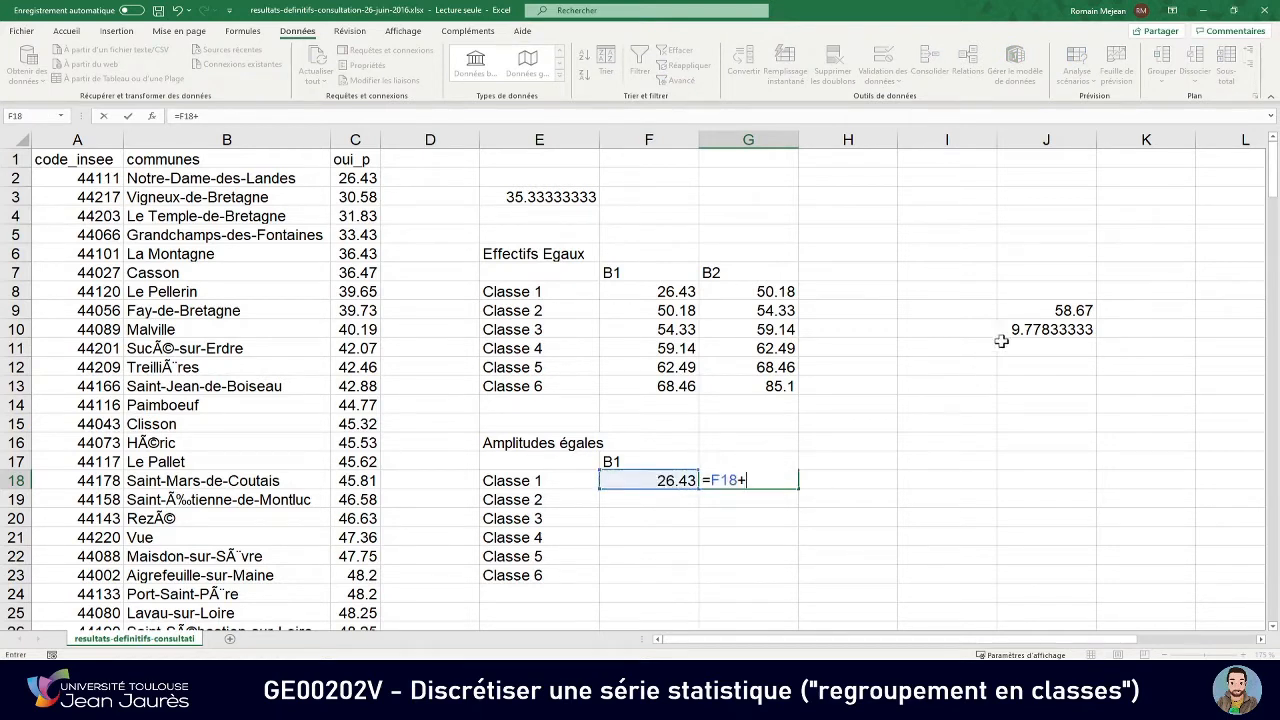
left_click(1017, 327)
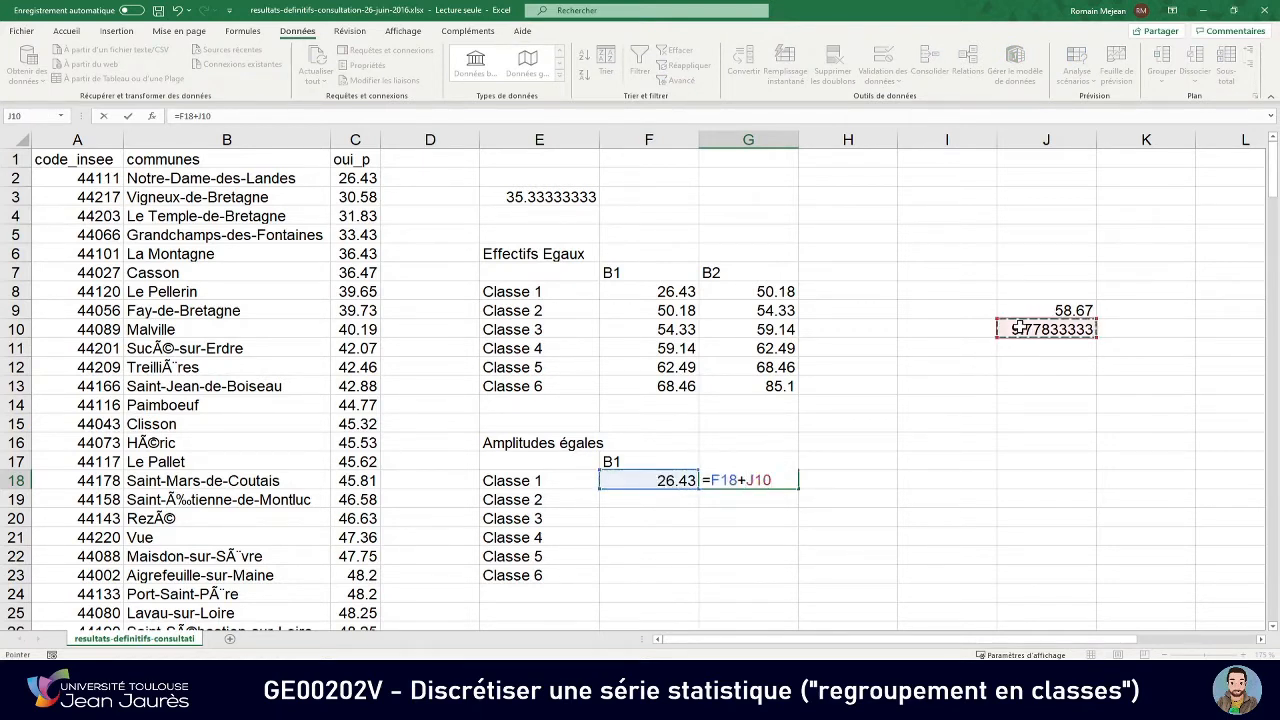
key("Return")
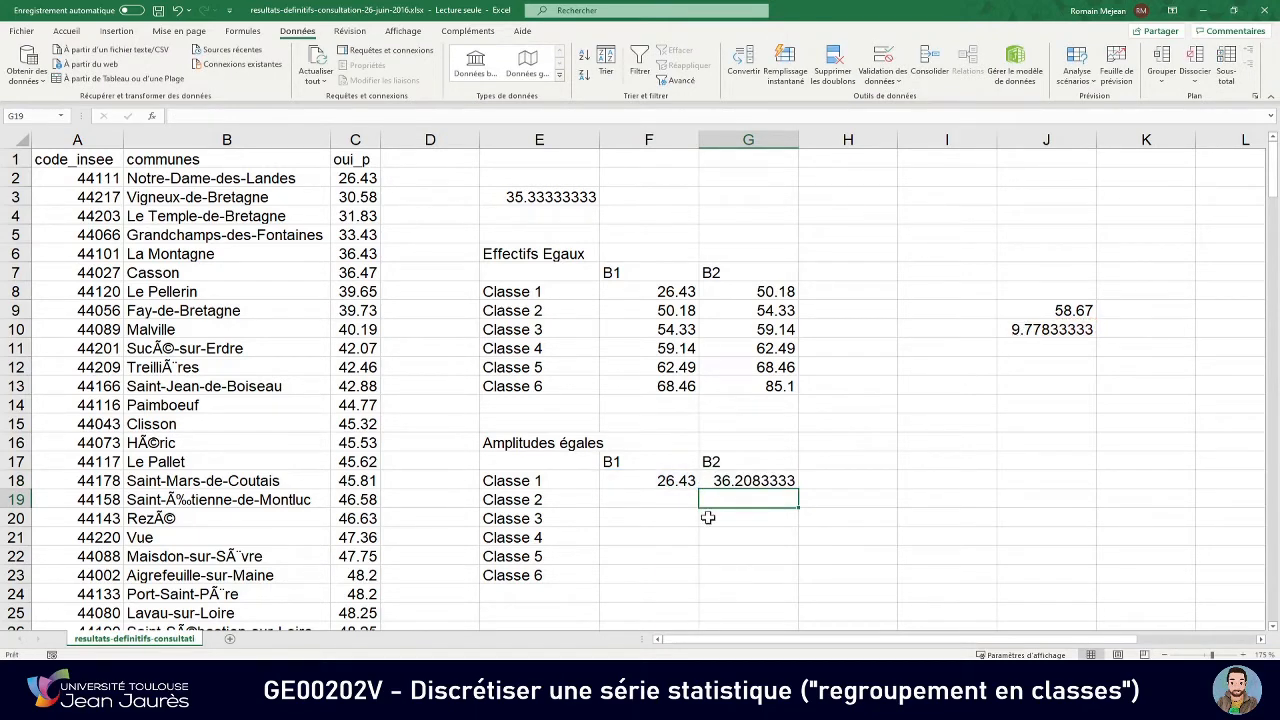
Fill the Classe 2 bounds of the Amplitudes égales table: B1 in F19 with =G18 and B2 in G19 with =F19+J10.
left_click(657, 502)
type("=")
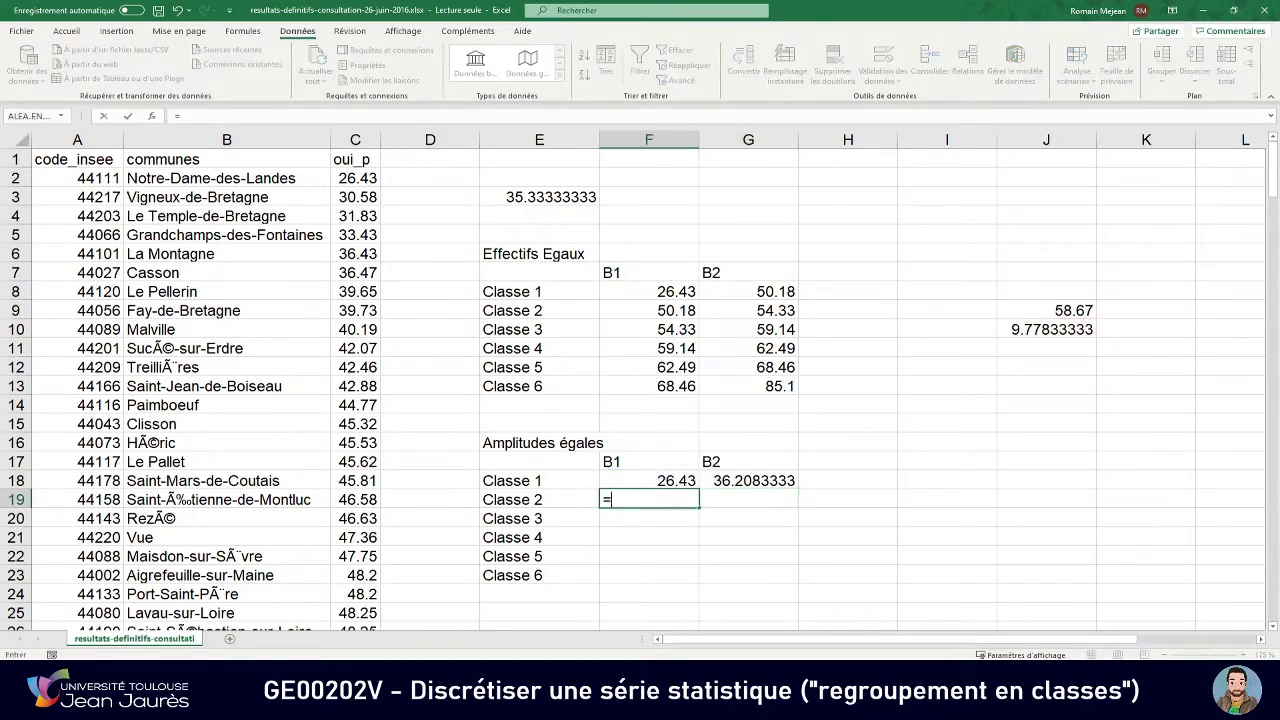
left_click(724, 480)
key("Return")
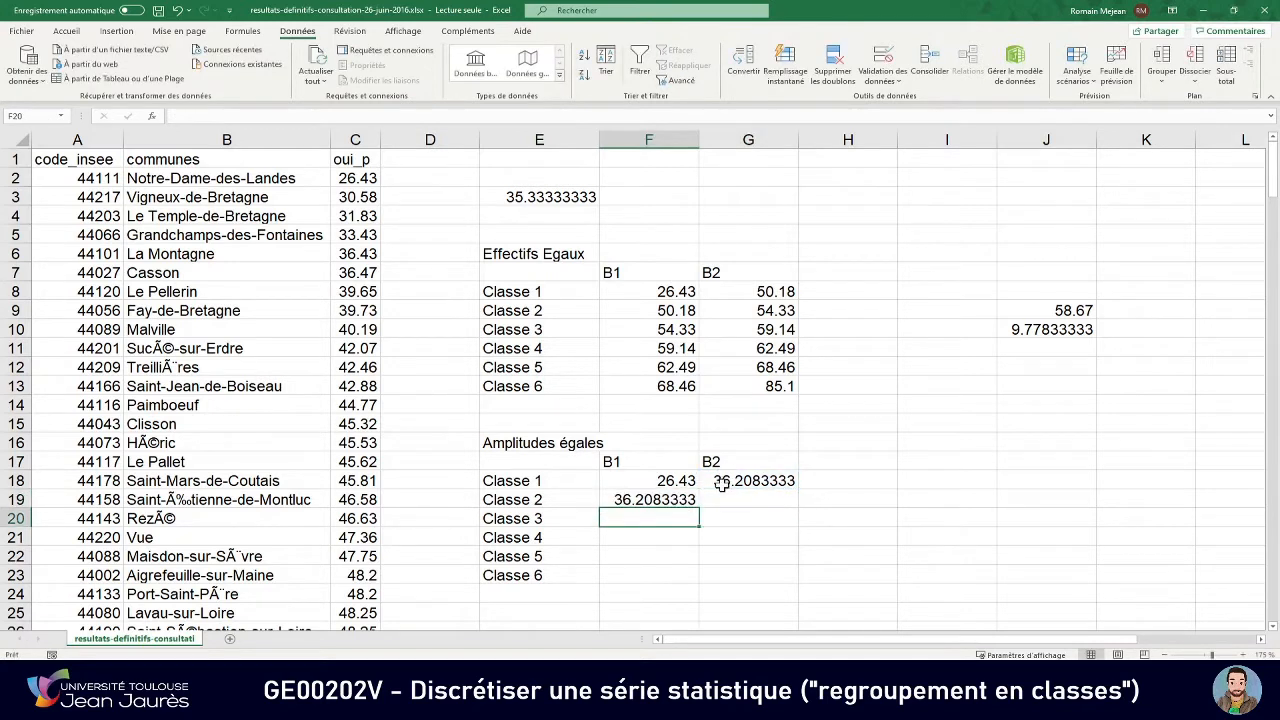
left_click(721, 501)
type("=")
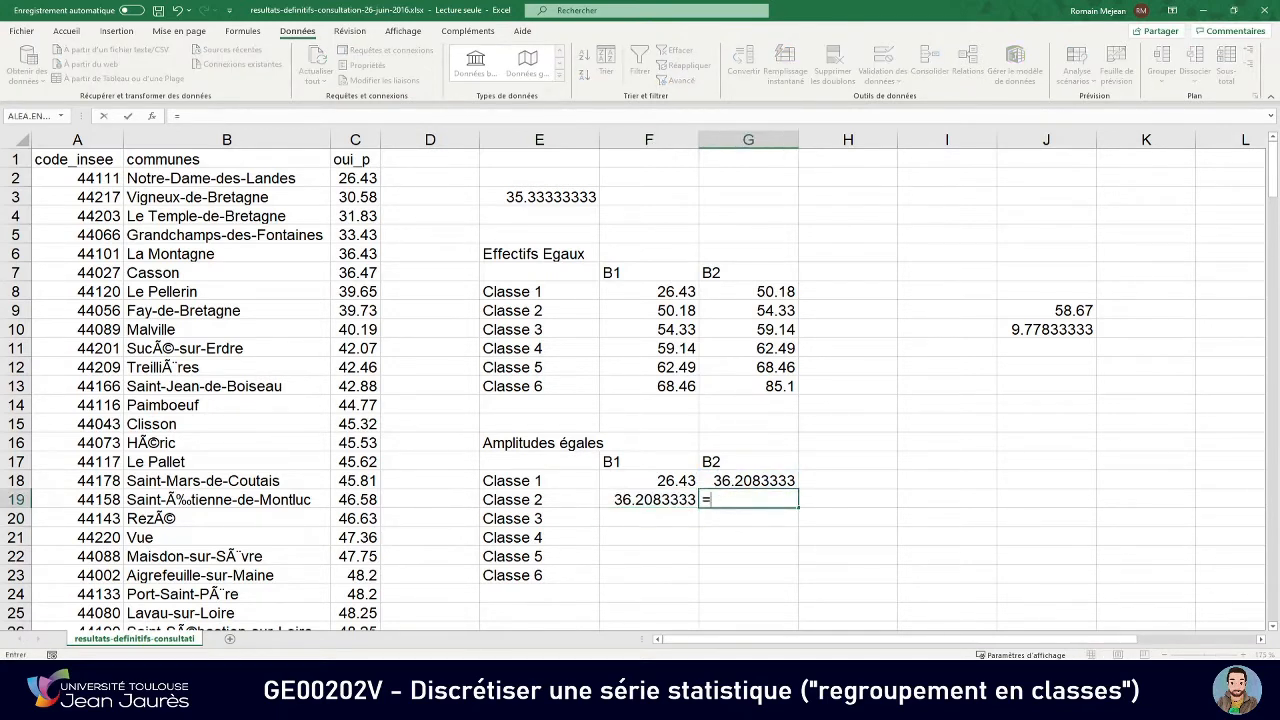
left_click(669, 498)
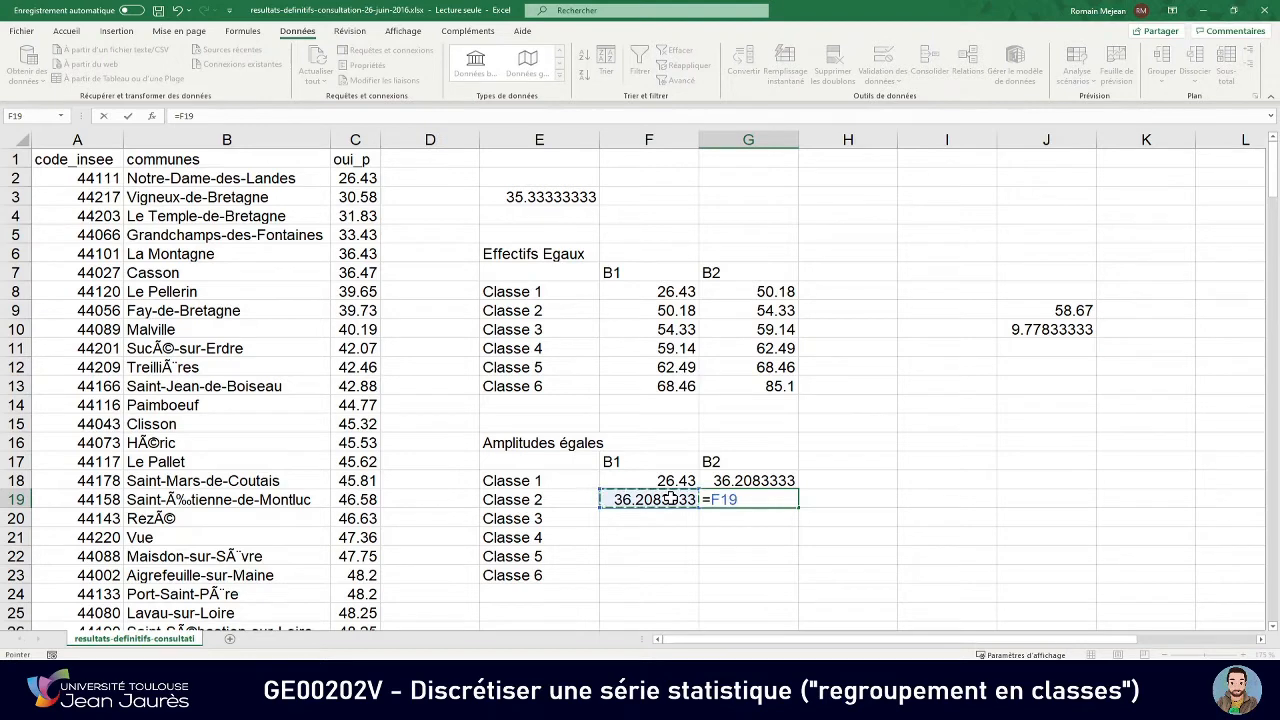
type("+")
left_click(1025, 329)
key("Return")
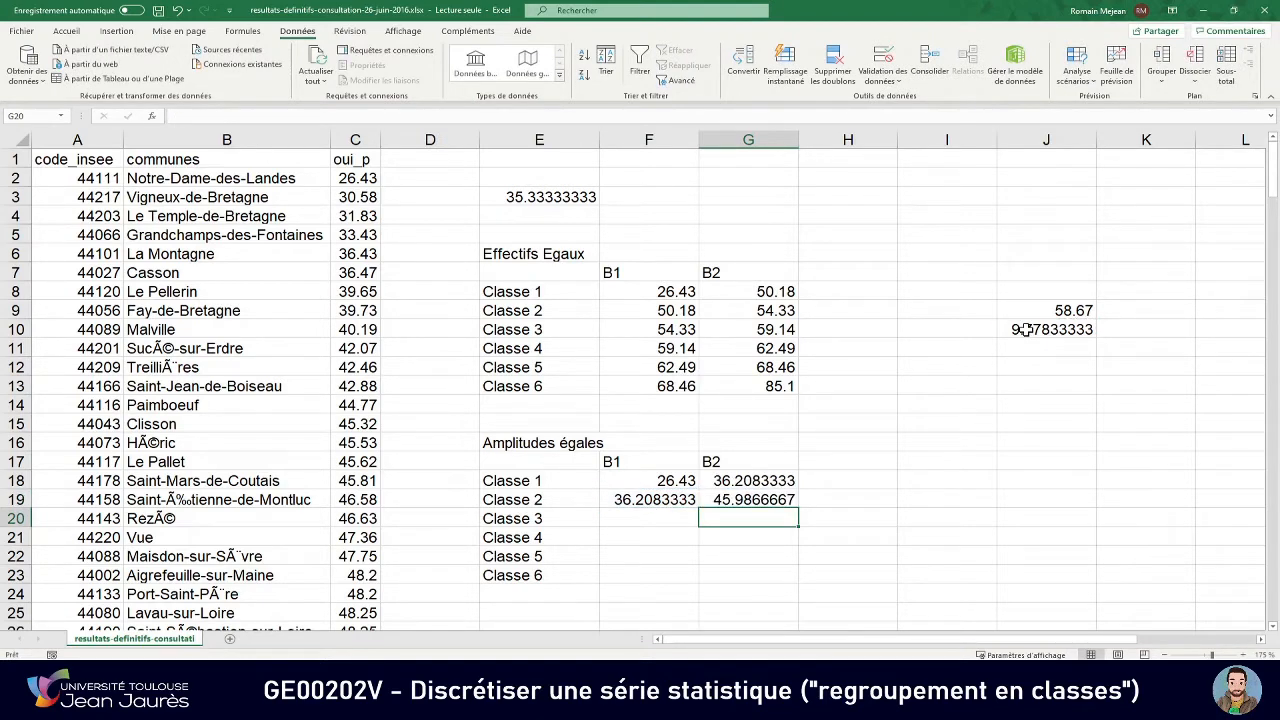
Fill the Classe 3 bounds of the Amplitudes égales table: B1 in F20 with =G19 and B2 in G20 with =F20+J10.
left_click(641, 520)
type("=")
left_click(748, 500)
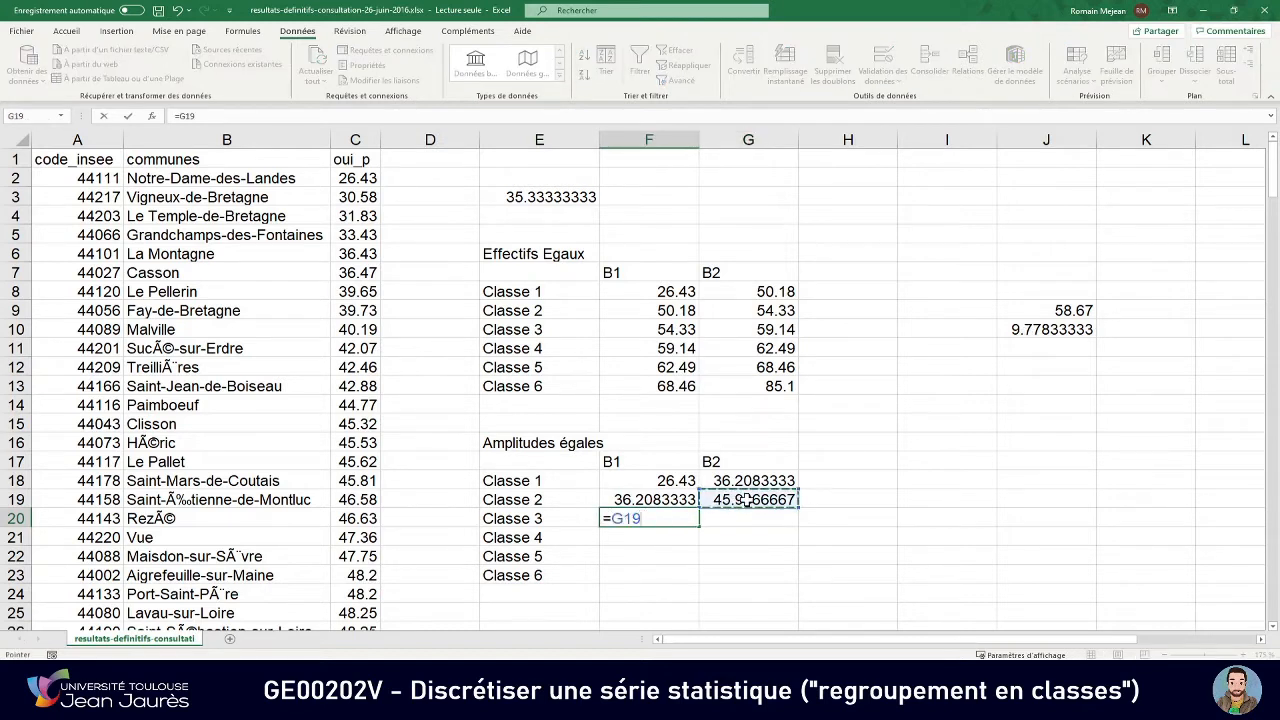
key("Return")
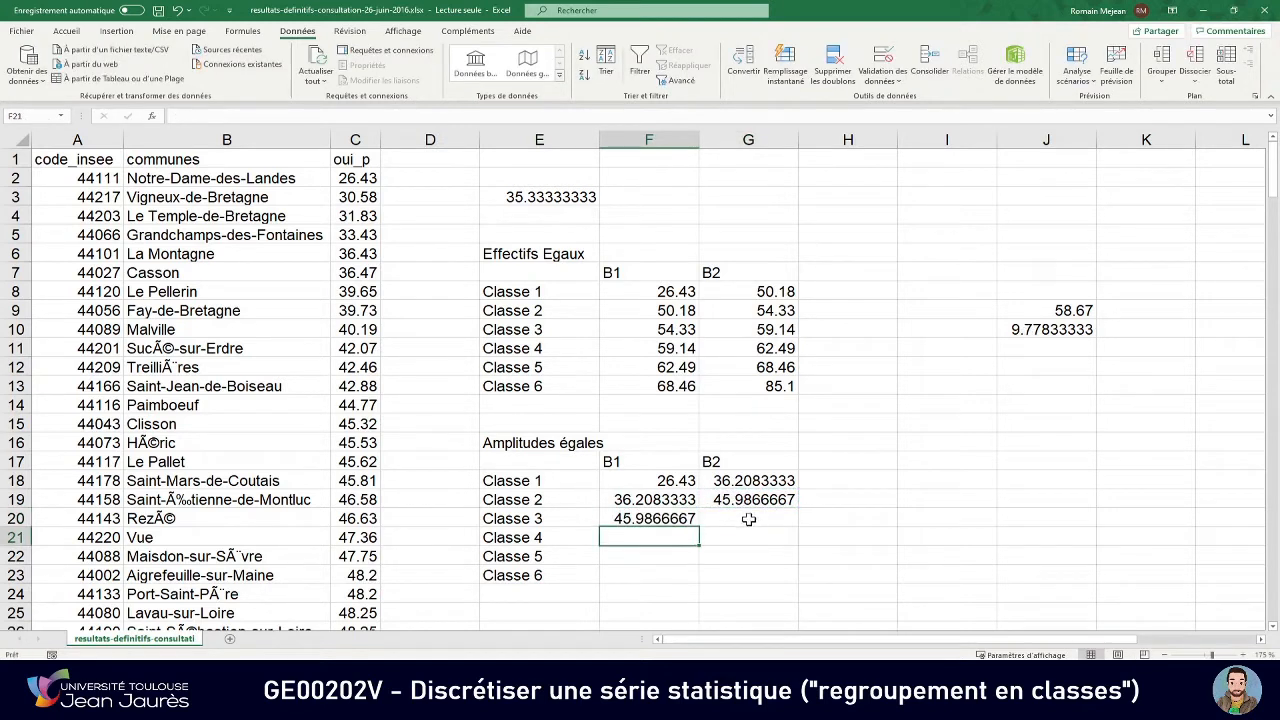
left_click(743, 518)
type("=")
left_click(650, 519)
type("+")
left_click(1040, 330)
key("Return")
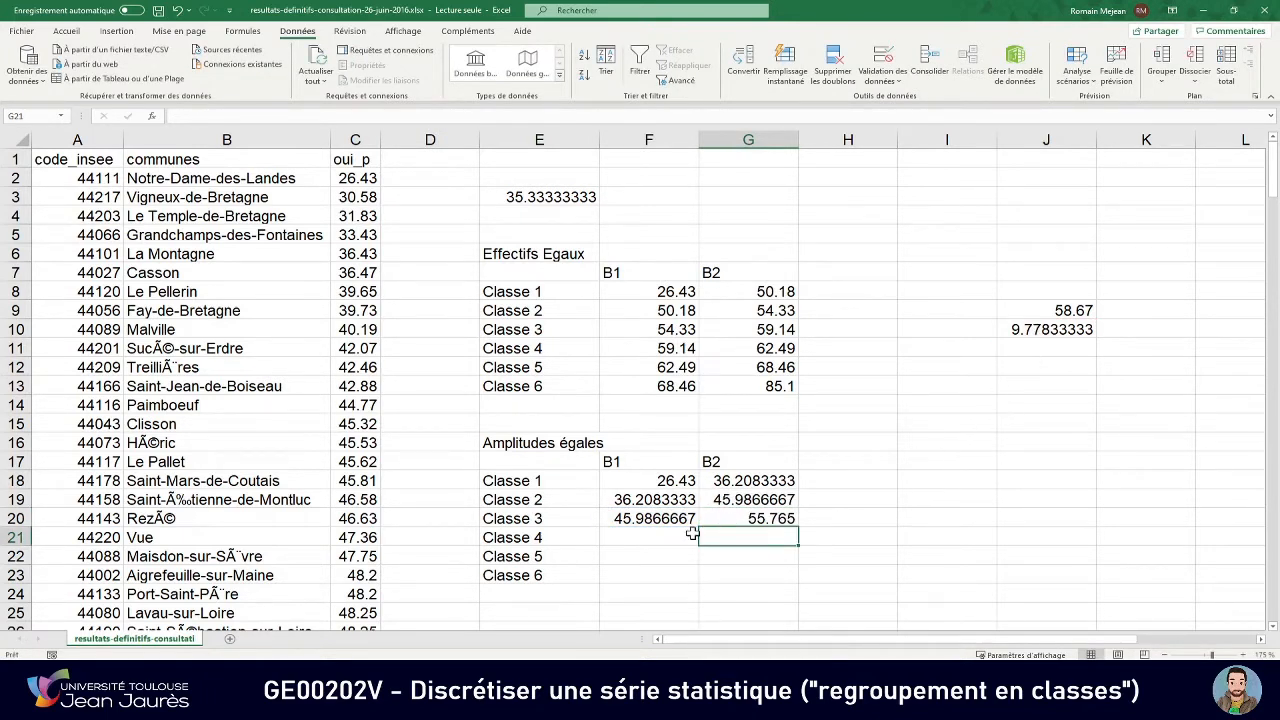
Fill the Classe 4 bounds of the Amplitudes égales table: B1 in F21 with =G20 and B2 in G21 with =F21+J10.
left_click(682, 536)
type("=")
left_click(752, 517)
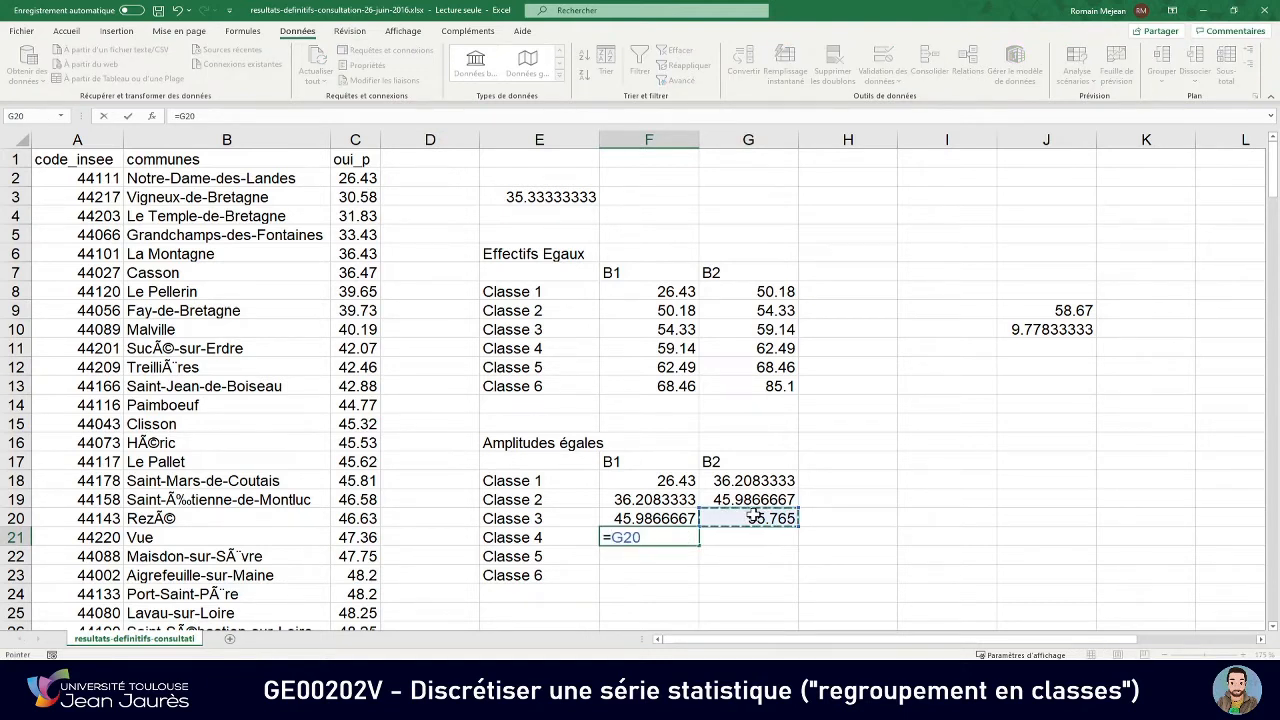
key("Return")
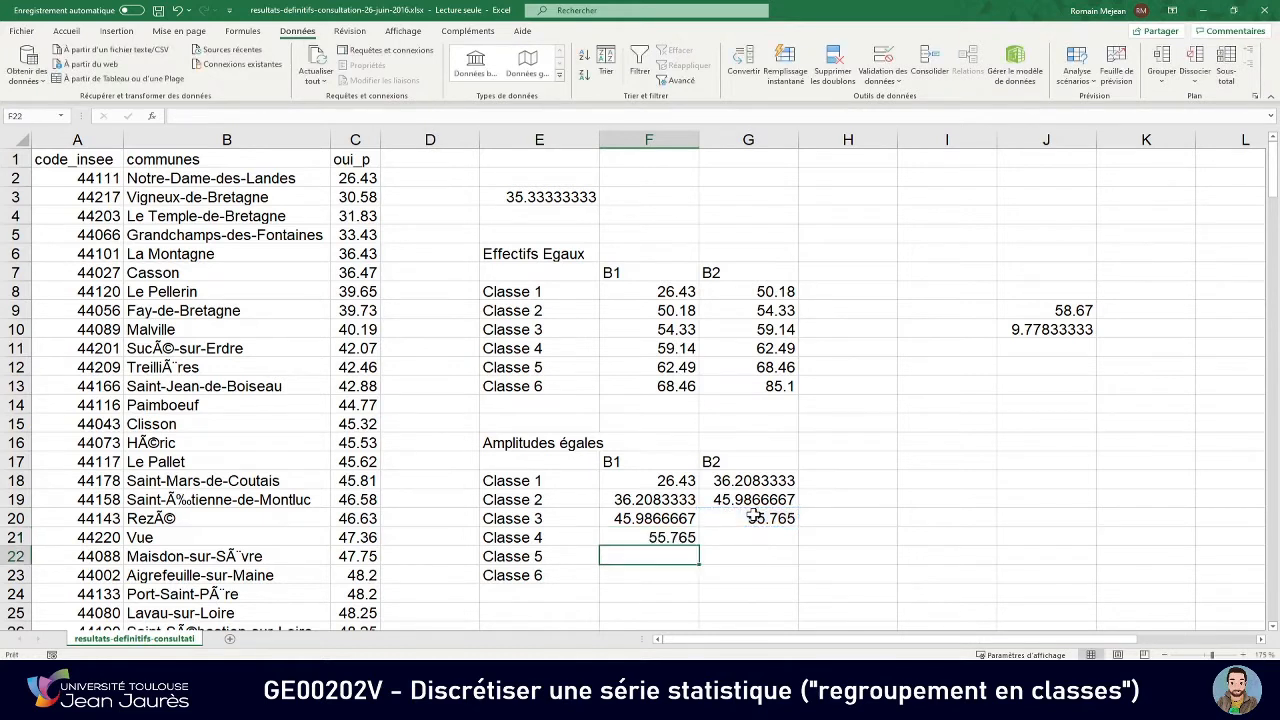
left_click(745, 537)
type("=")
left_click(665, 537)
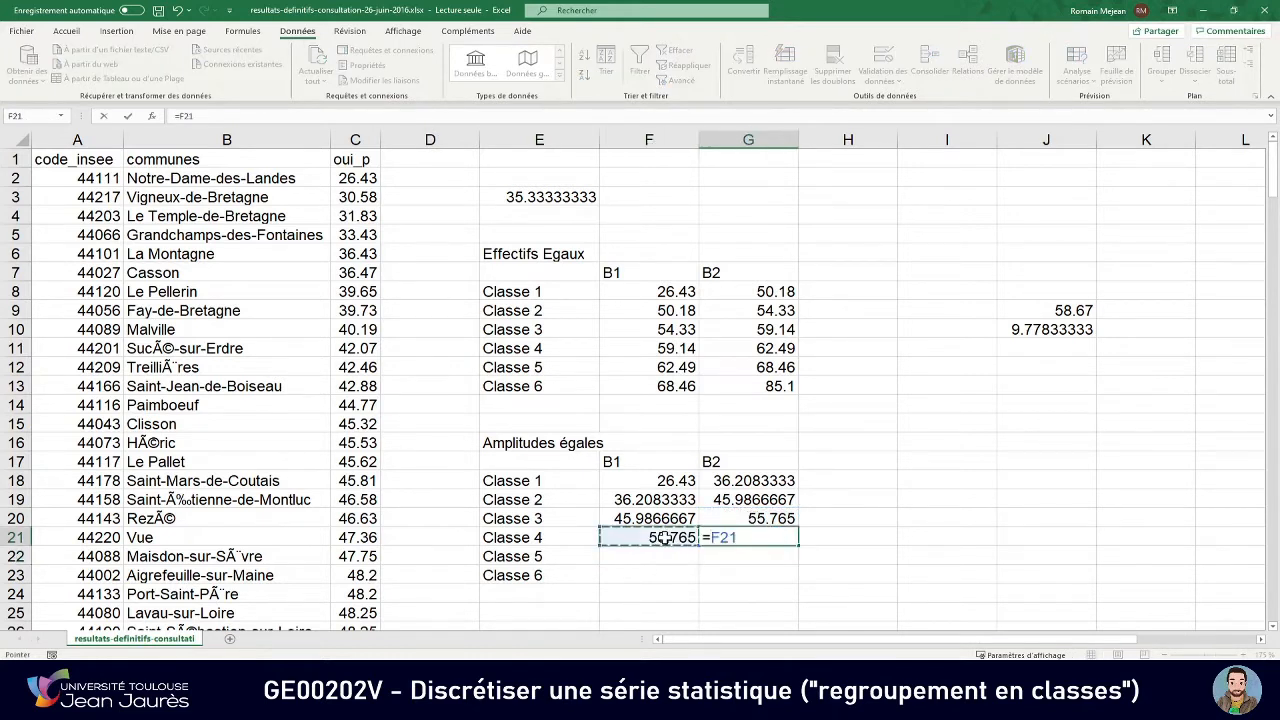
type("+")
left_click(1062, 329)
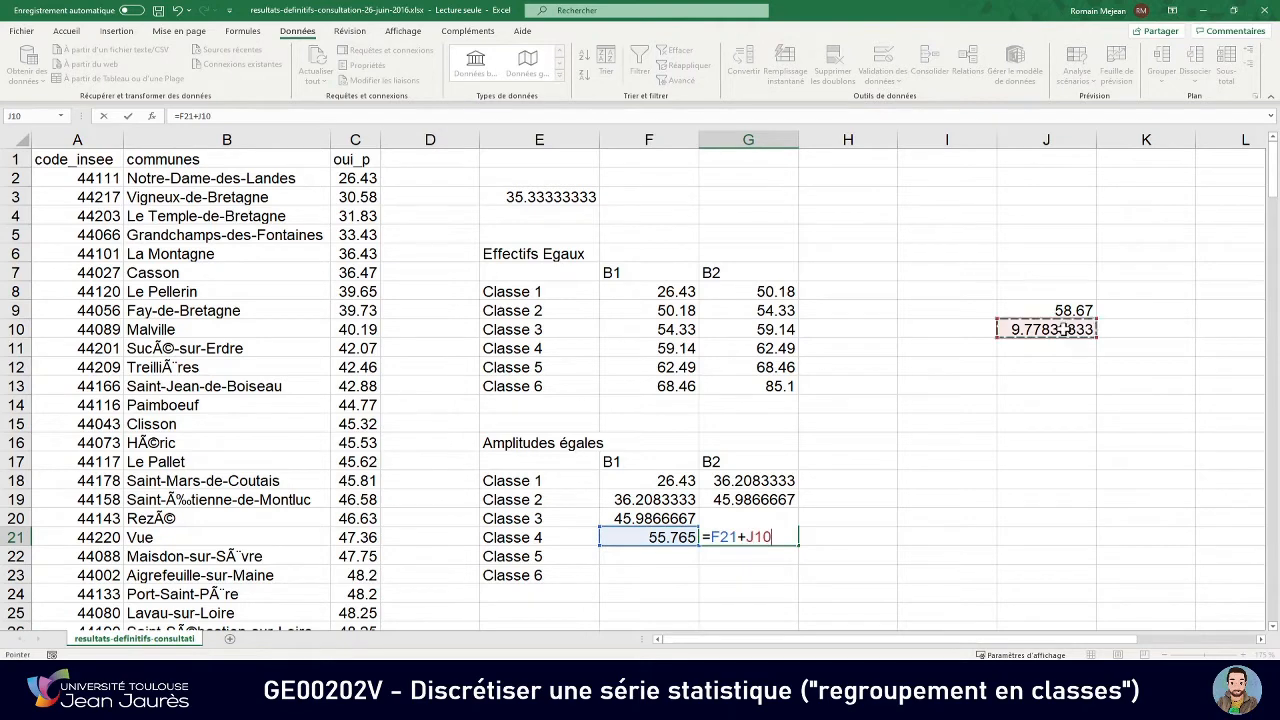
key("Return")
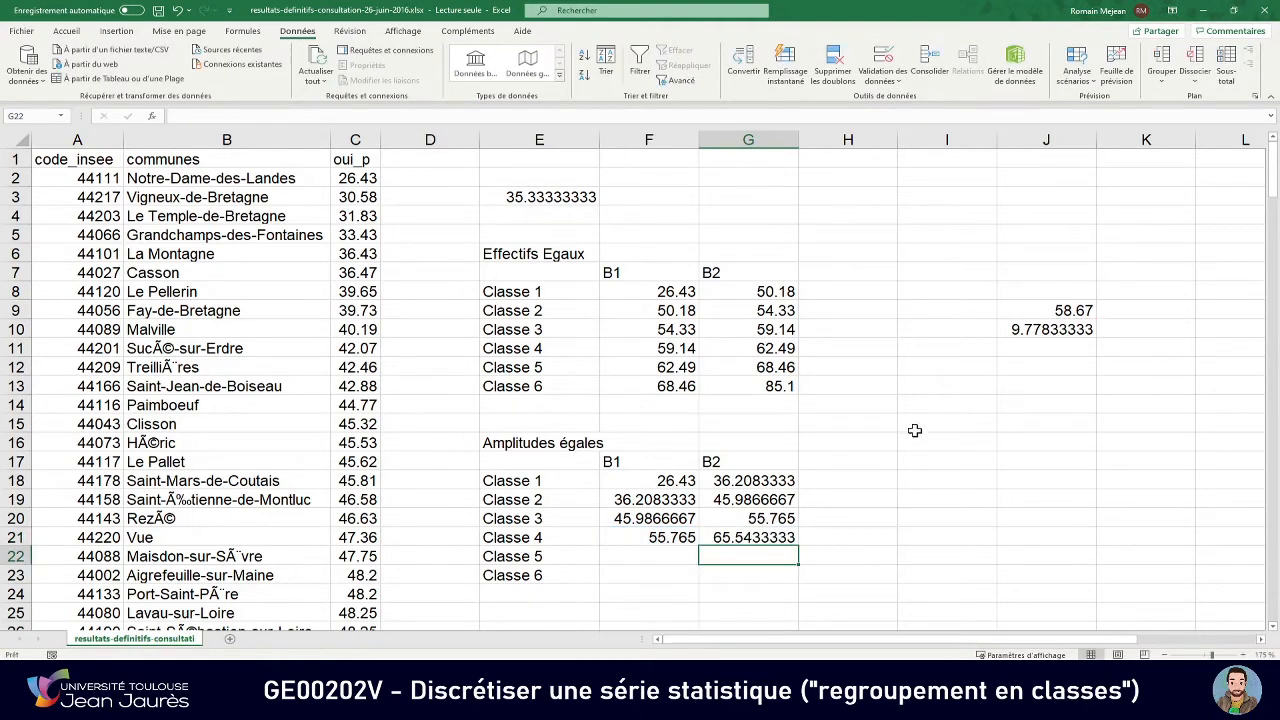
Fill the Classe 5 bounds of the Amplitudes égales table: B1 in F22 with =G21 and B2 in G22 with =F22+J10.
left_click(669, 553)
type("=")
left_click(728, 538)
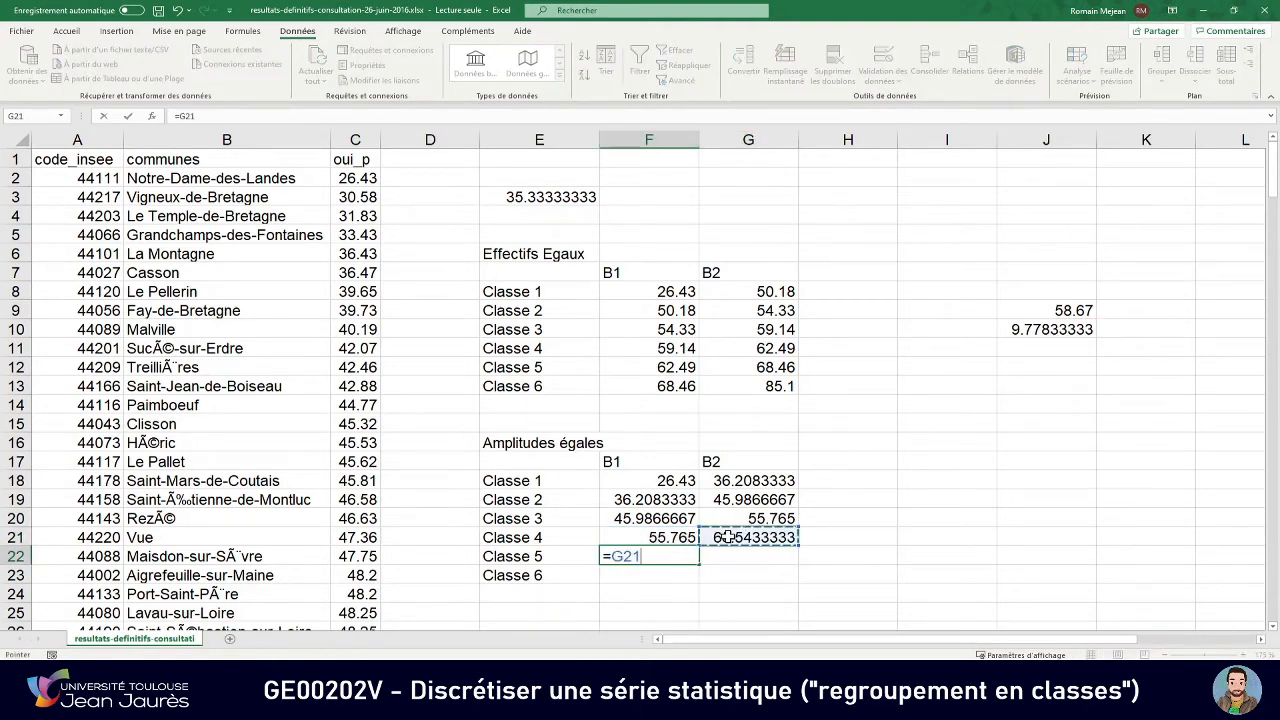
key("Return")
left_click(686, 556)
left_click(726, 554)
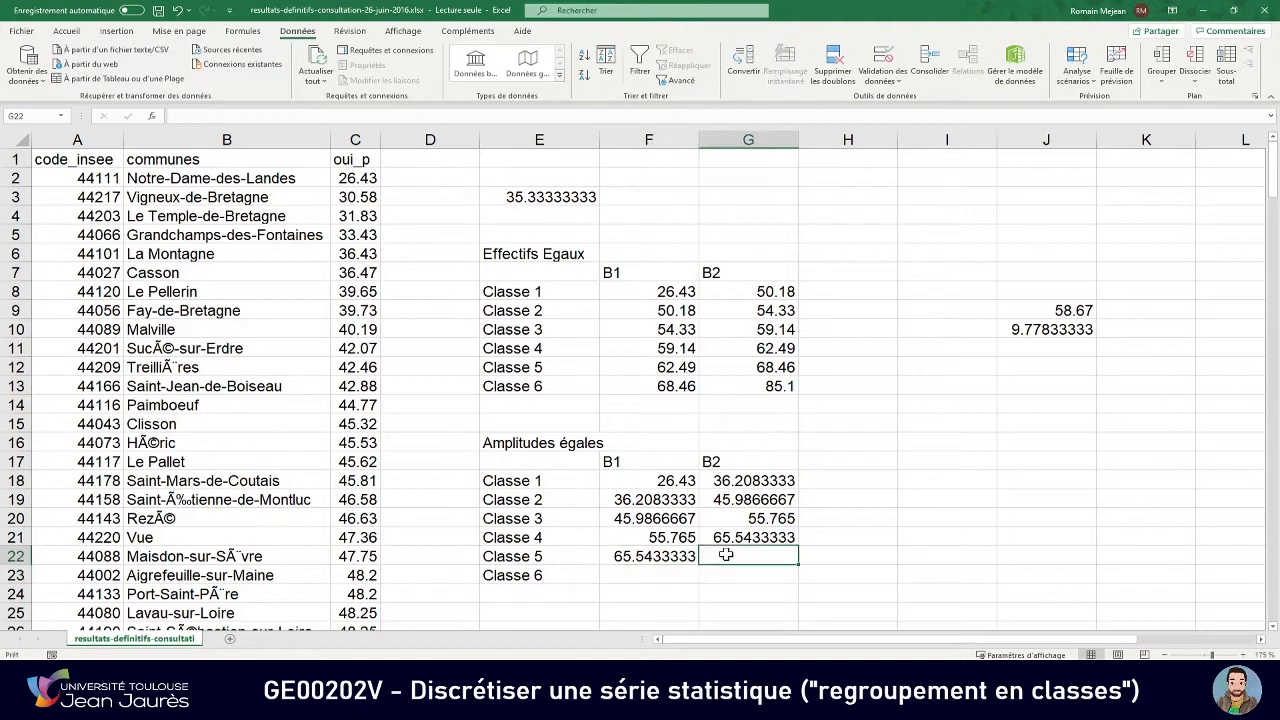
type("=")
left_click(663, 556)
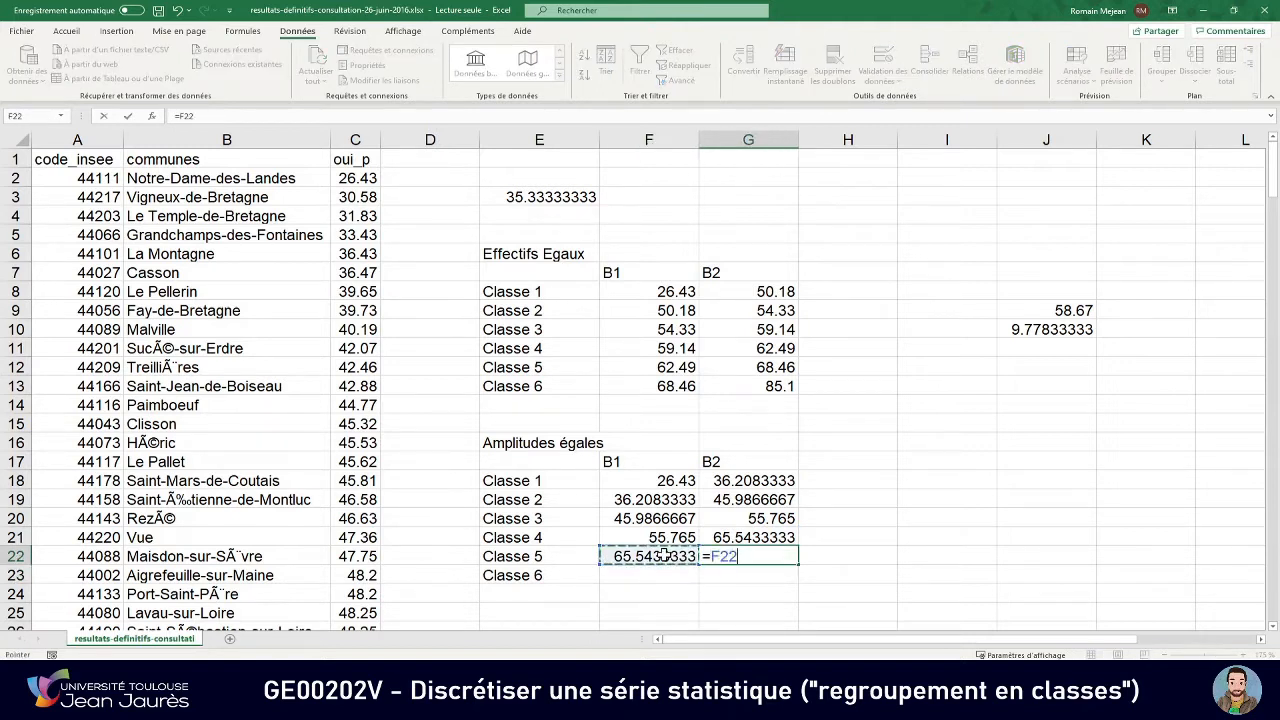
type("+")
left_click(1048, 330)
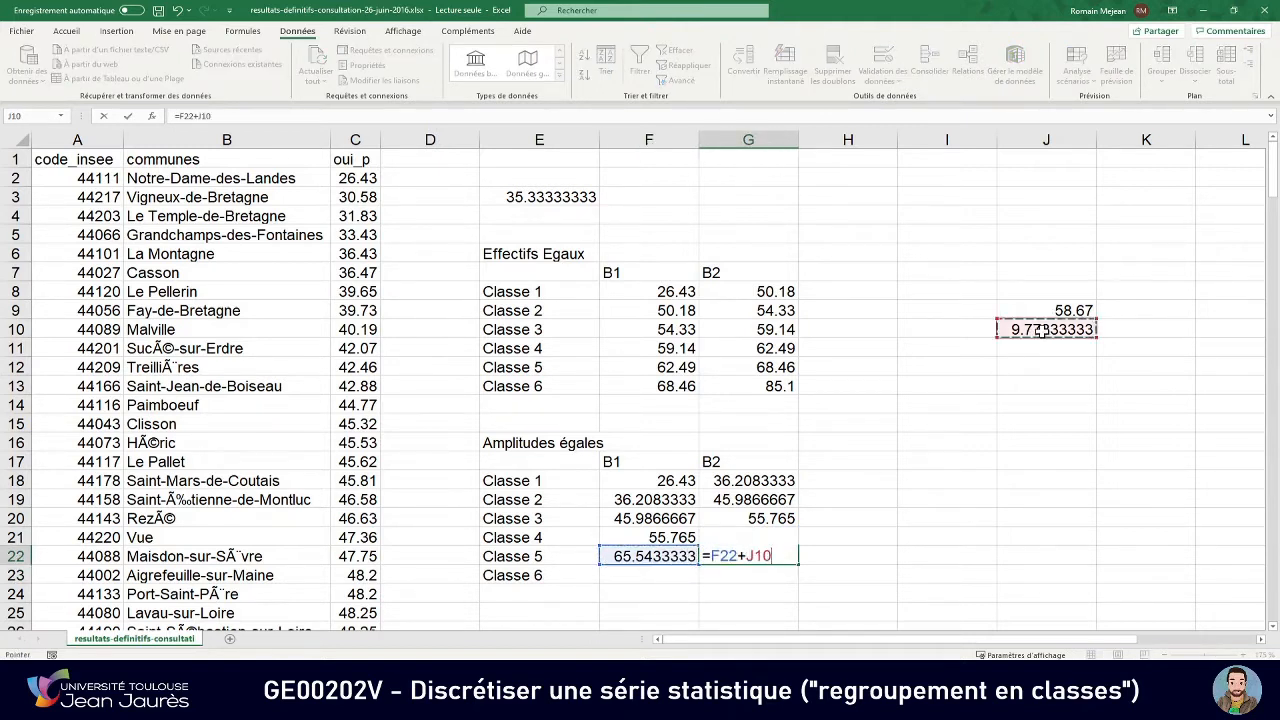
key("Return")
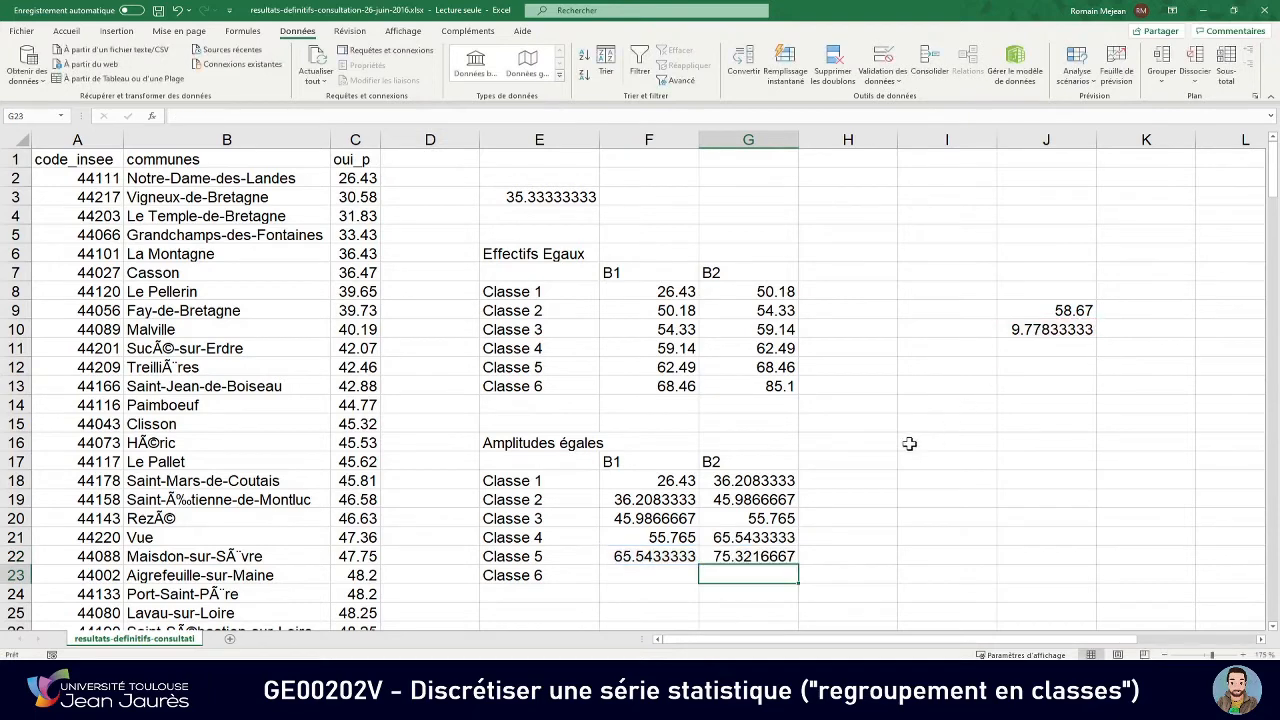
Fill the Classe 6 bounds of the Amplitudes égales table: B1 in F23 with =G22 and B2 in G23 with =F23+J10.
left_click(670, 572)
type("=")
left_click(750, 556)
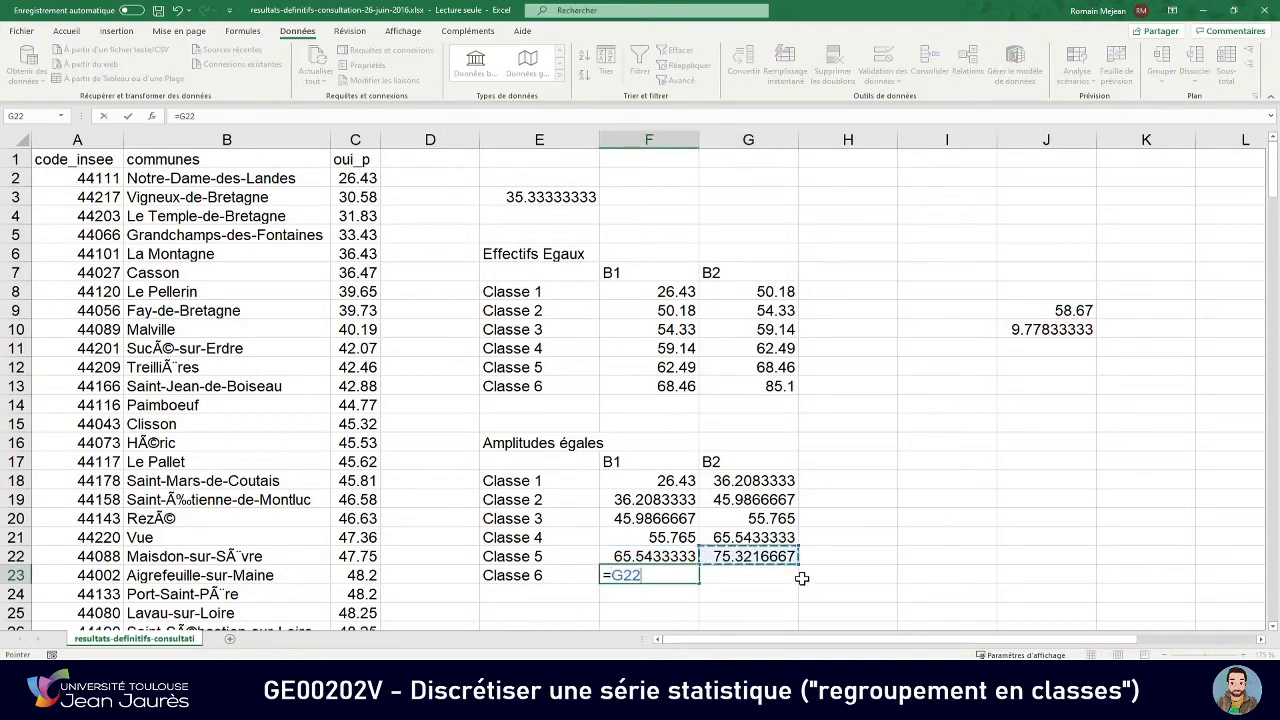
key("Return")
left_click(735, 573)
type("=")
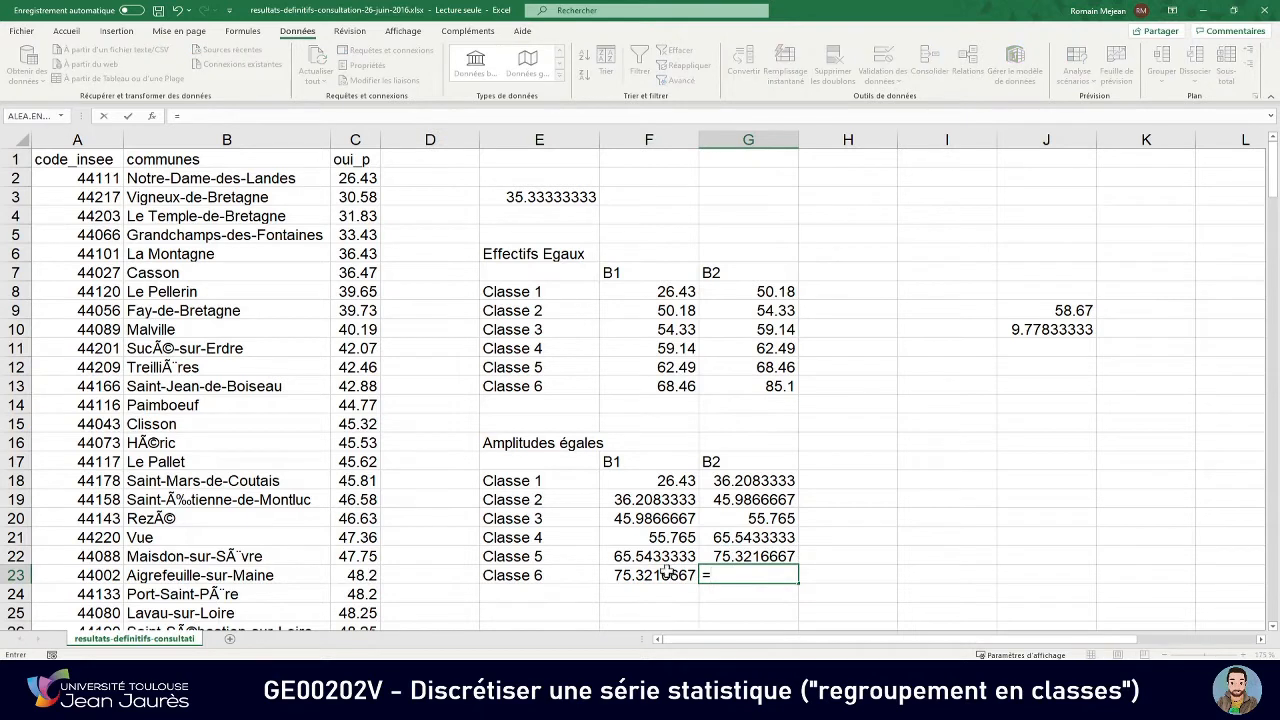
left_click(665, 576)
type("+")
left_click(1025, 336)
key("Return")
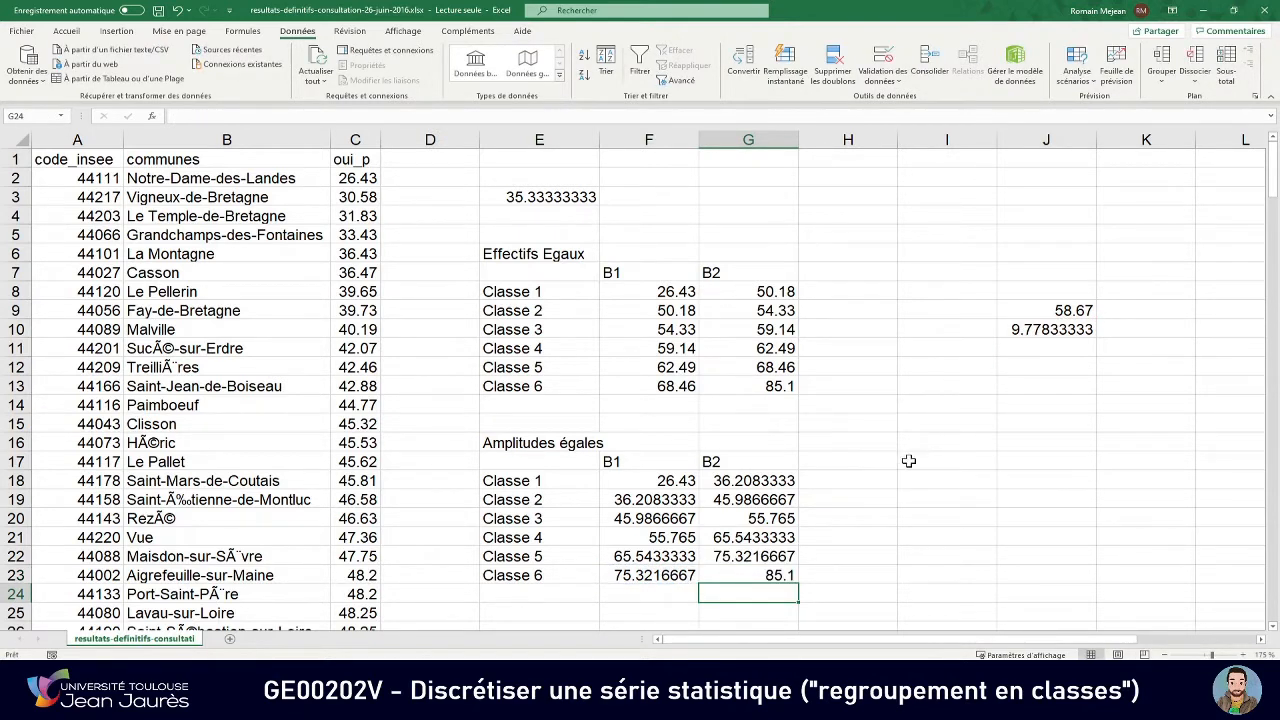
Review the B1 and B2 bounds of the Amplitudes égales table and compare this discretisation with the Effectifs Egaux table.
left_click(780, 575)
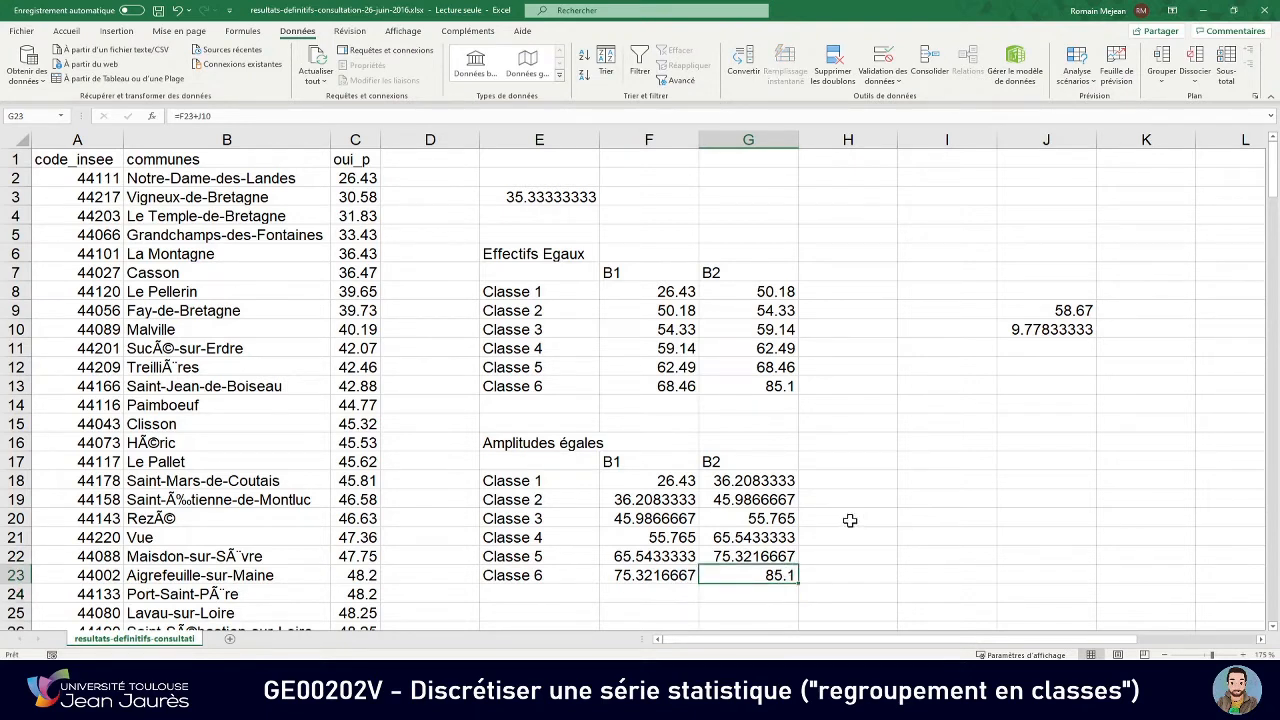
left_click(674, 481)
left_click(720, 481)
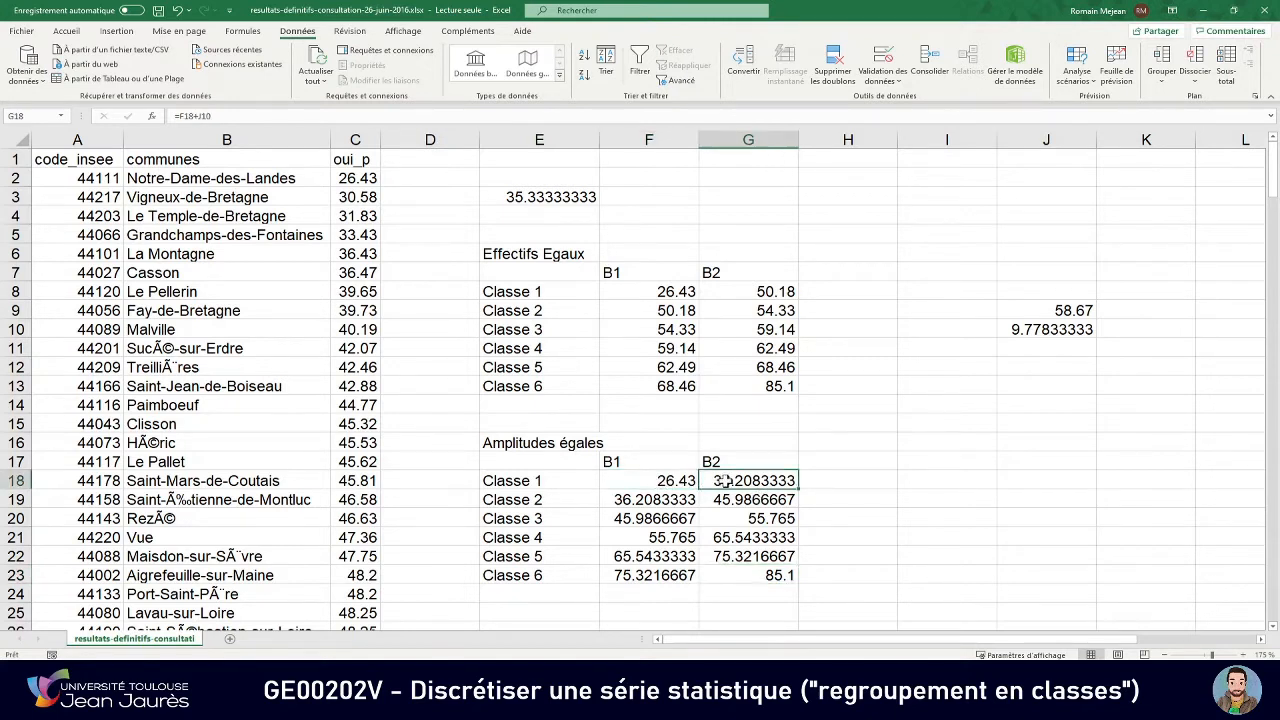
left_click(650, 500)
left_click(738, 500)
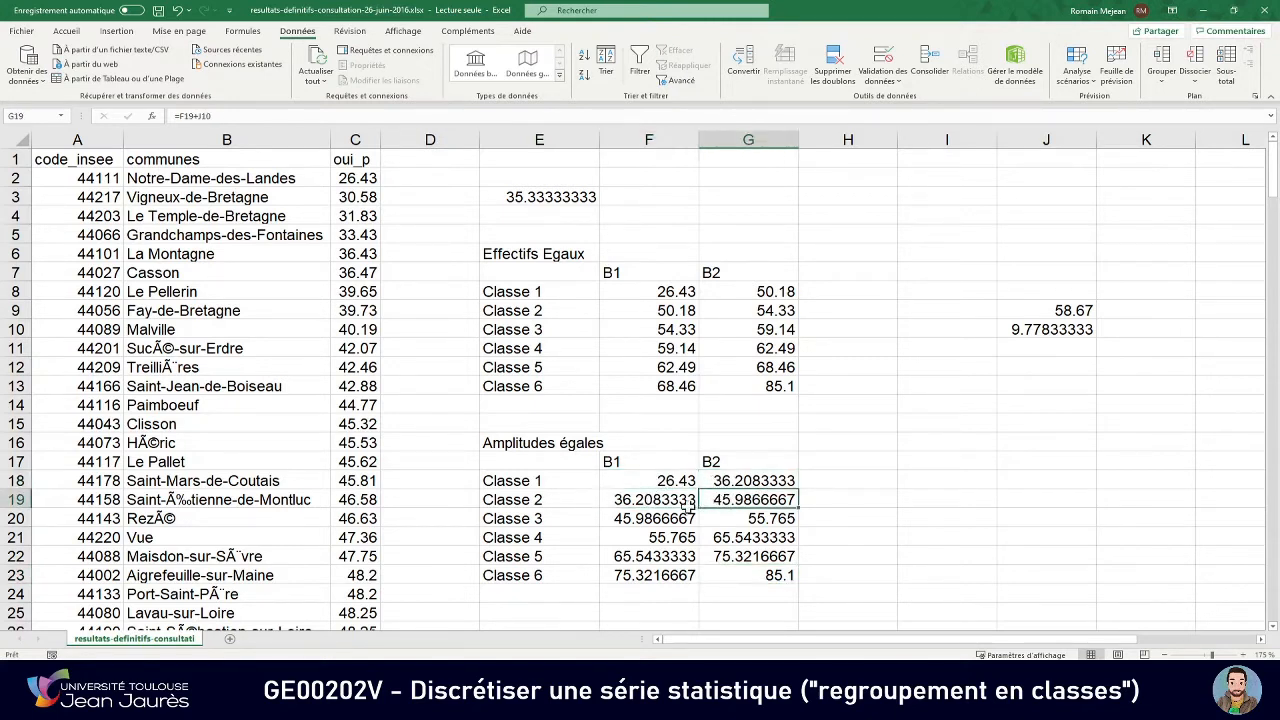
left_click(650, 518)
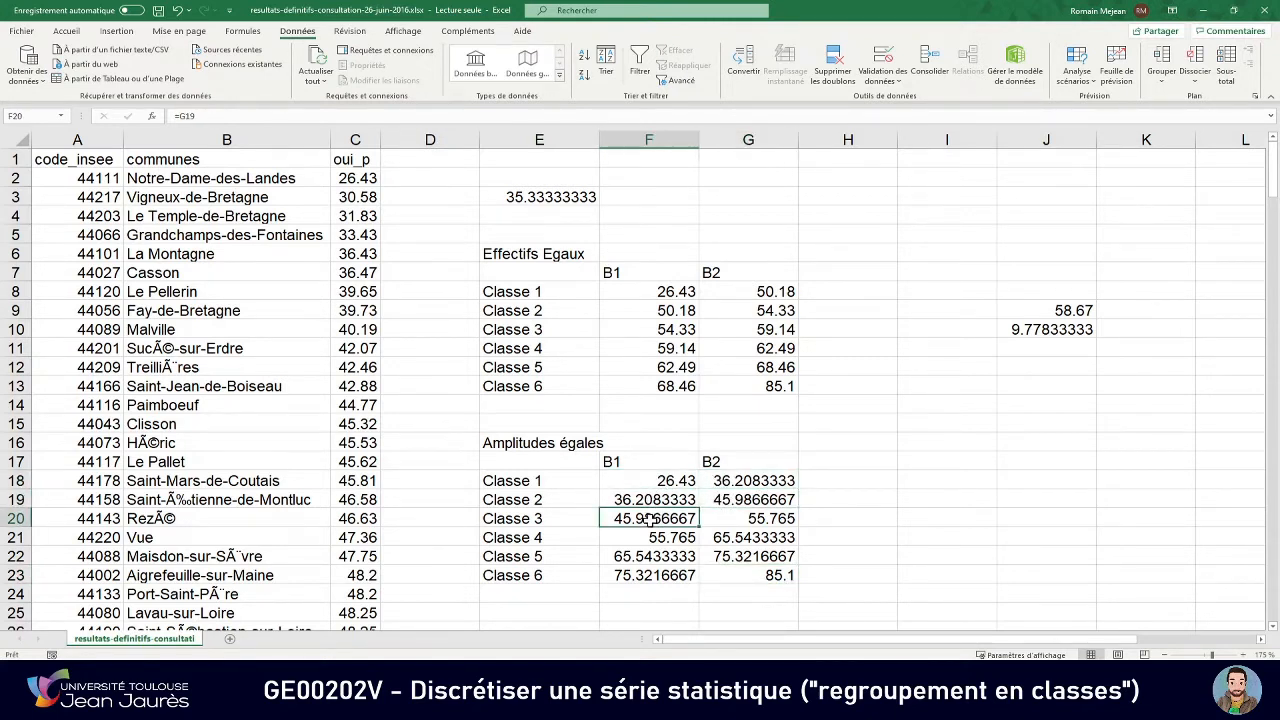
left_click(729, 518)
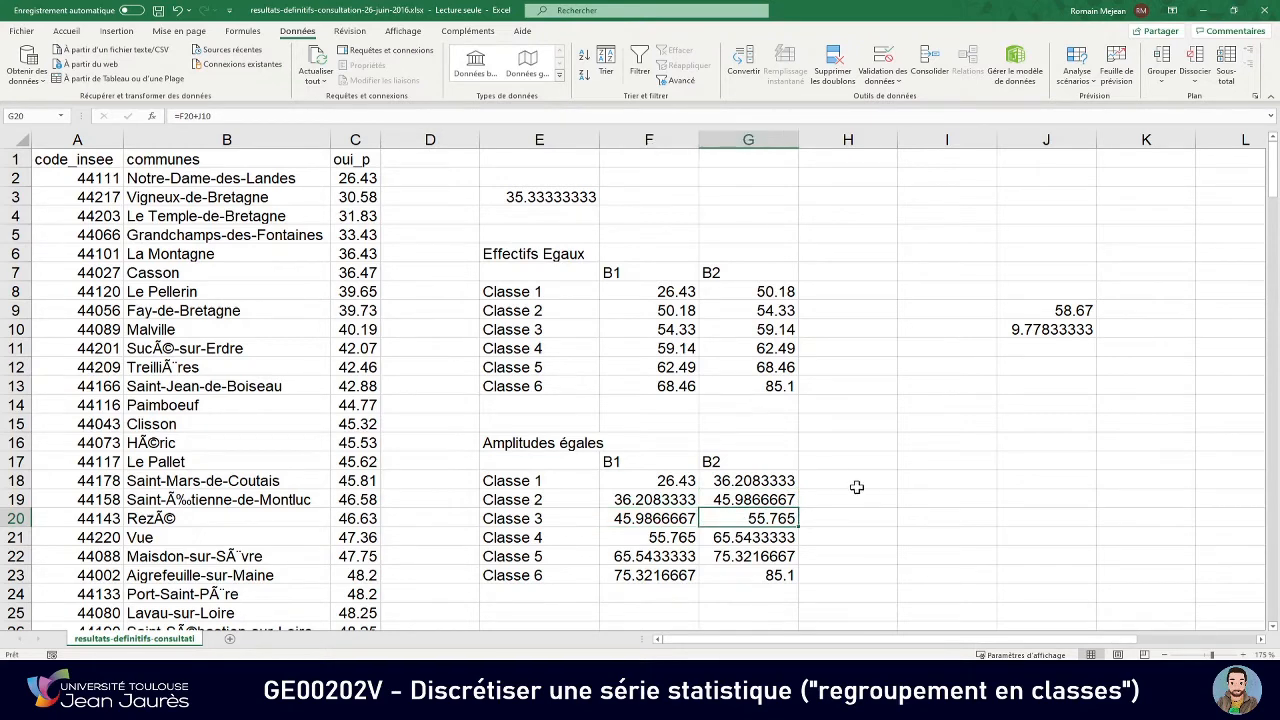
scroll(855, 466, "down", 1)
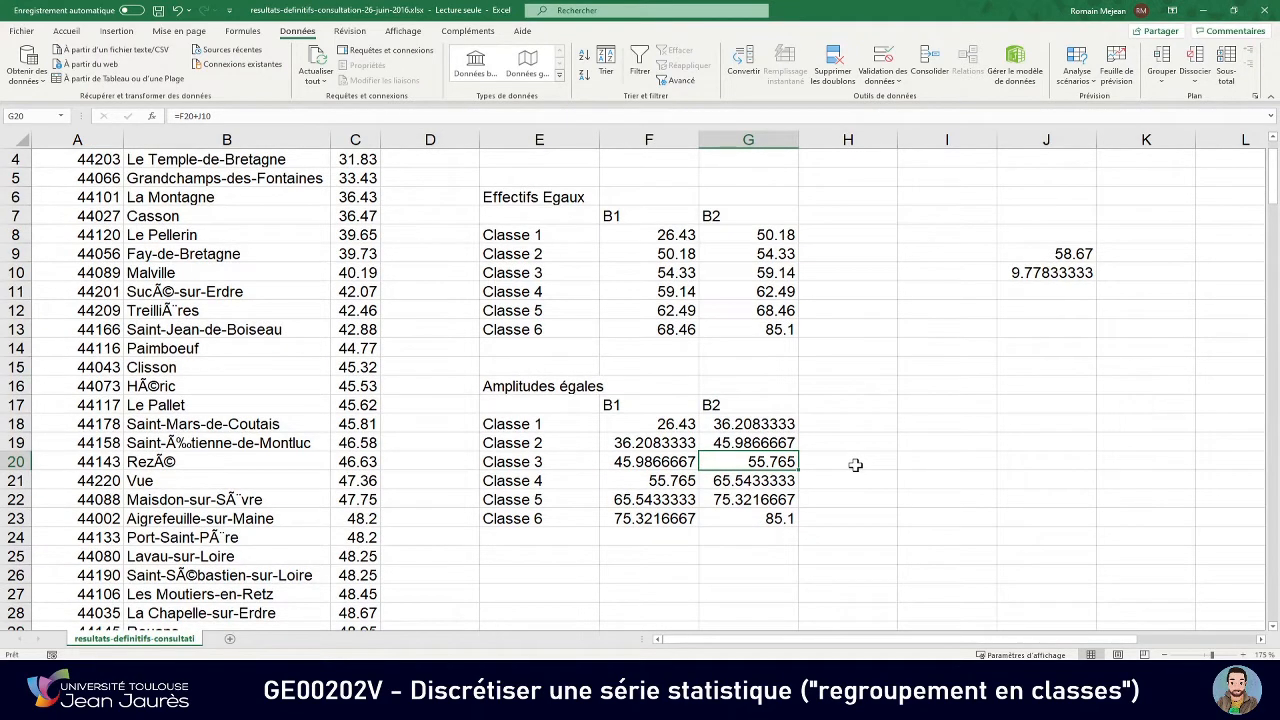
left_click(538, 197)
left_click(563, 386)
scroll(723, 415, "down", 2)
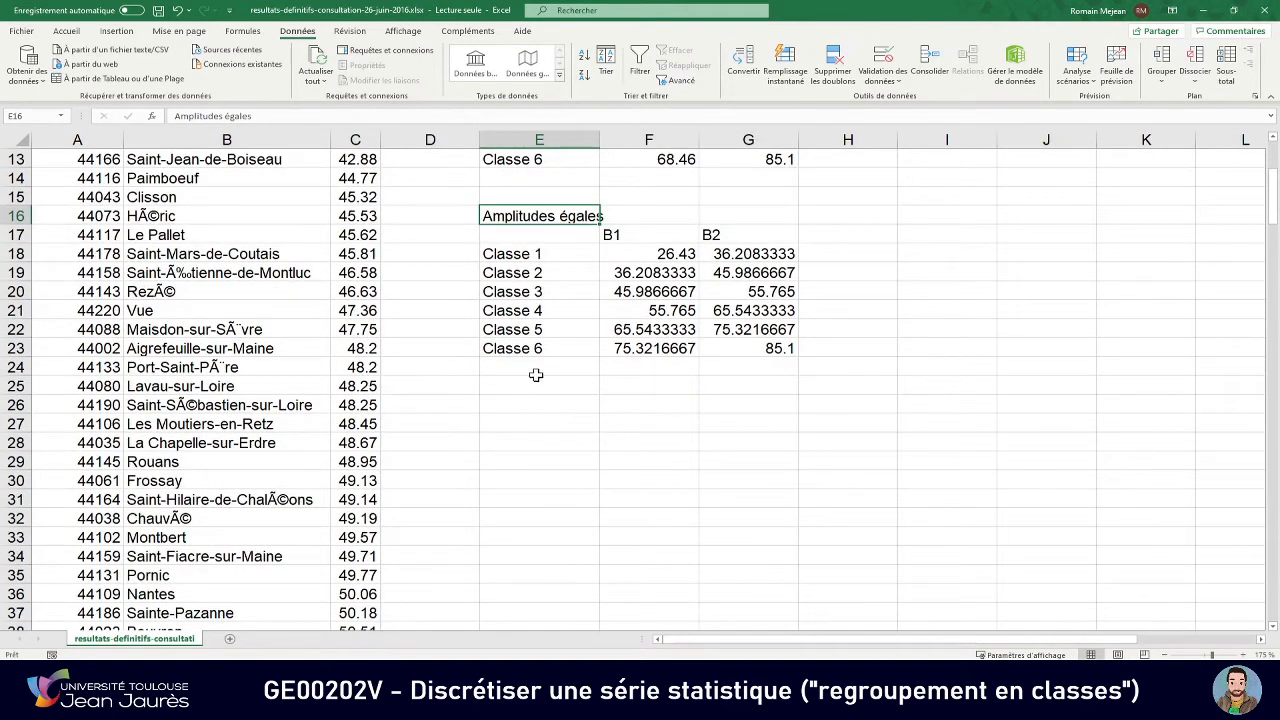
key("alt+Tab")
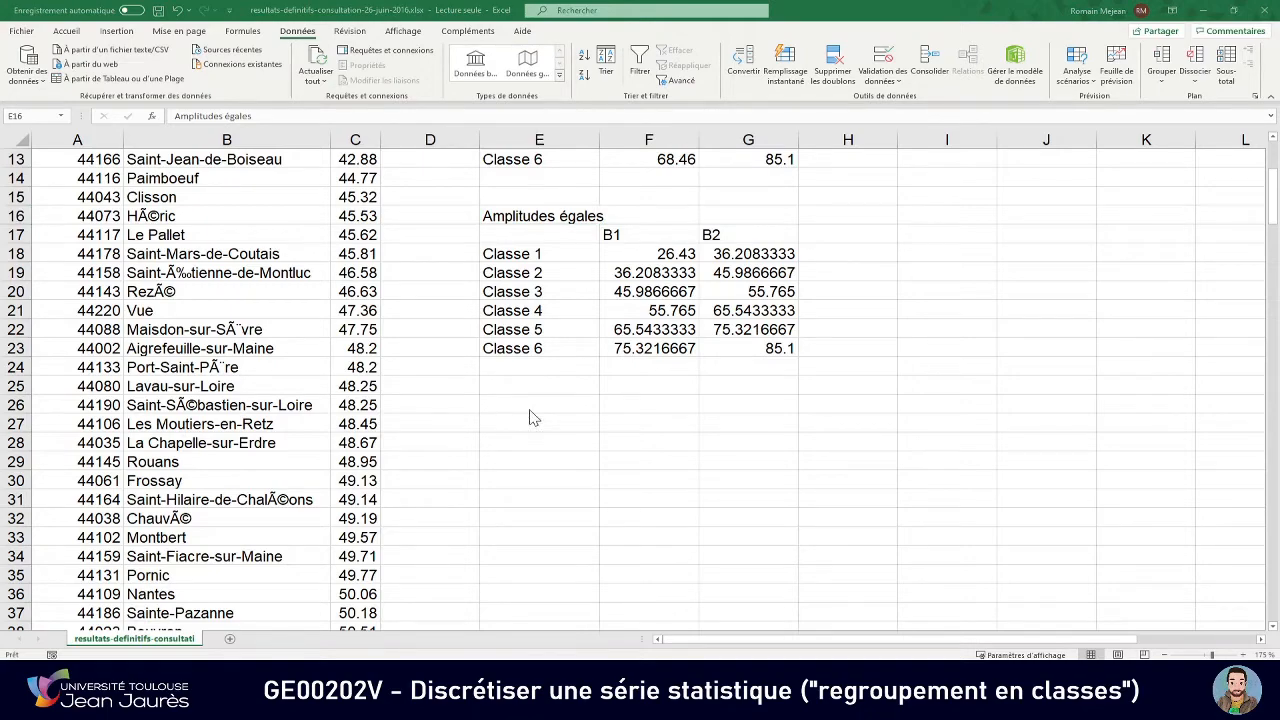
Switch to PowerPoint and show the title slide of the arithmetic progression method (slide 22).
key("alt+Tab")
scroll(201, 342, "down", 3)
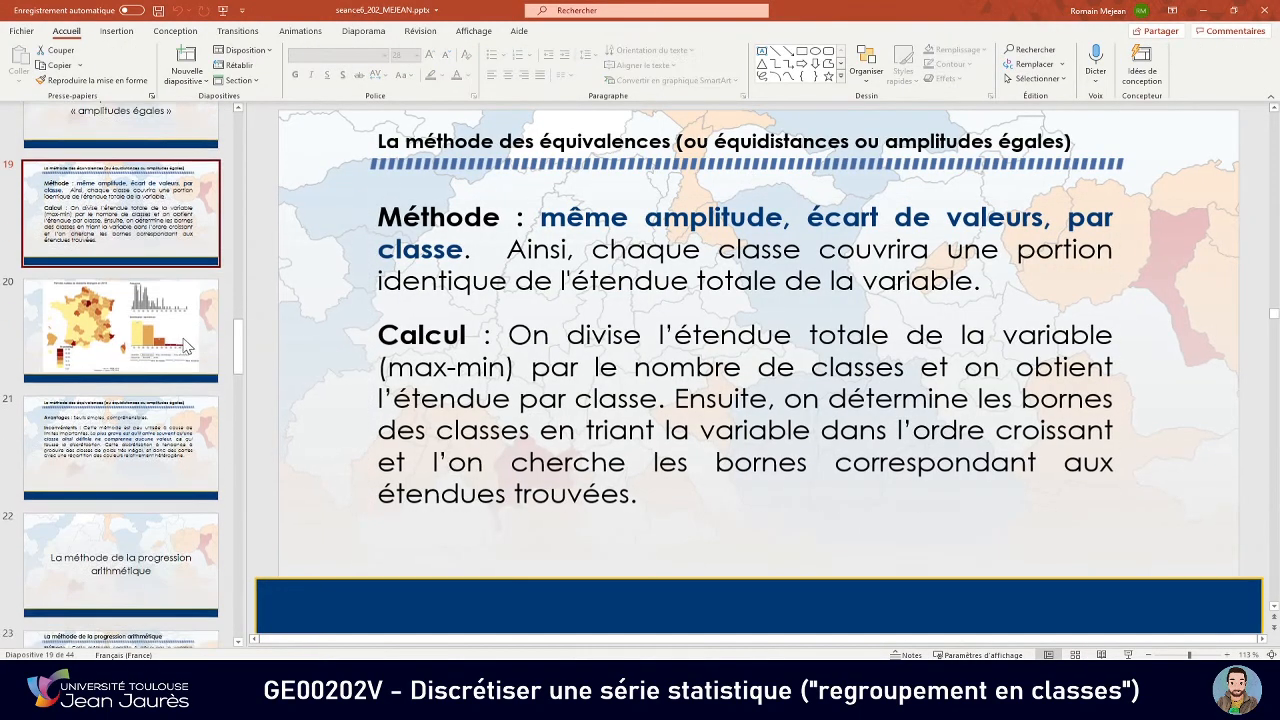
scroll(185, 345, "down", 2)
left_click(160, 440)
scroll(157, 335, "down", 2)
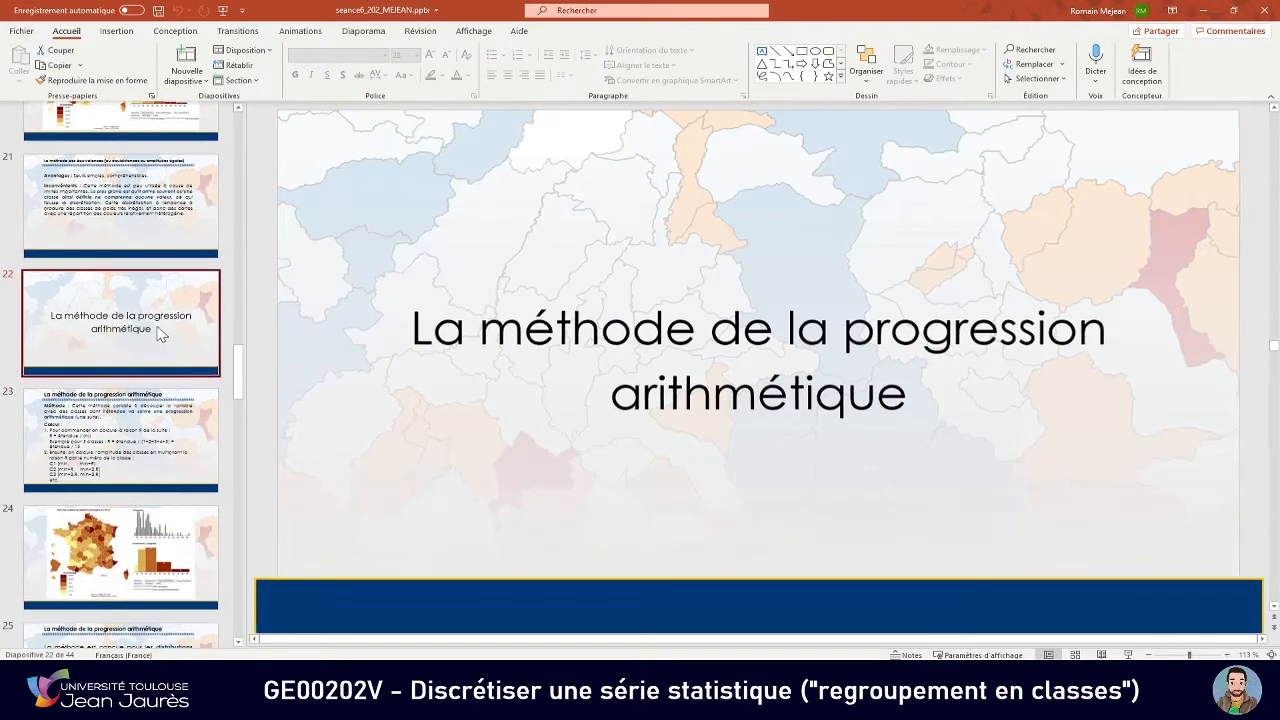
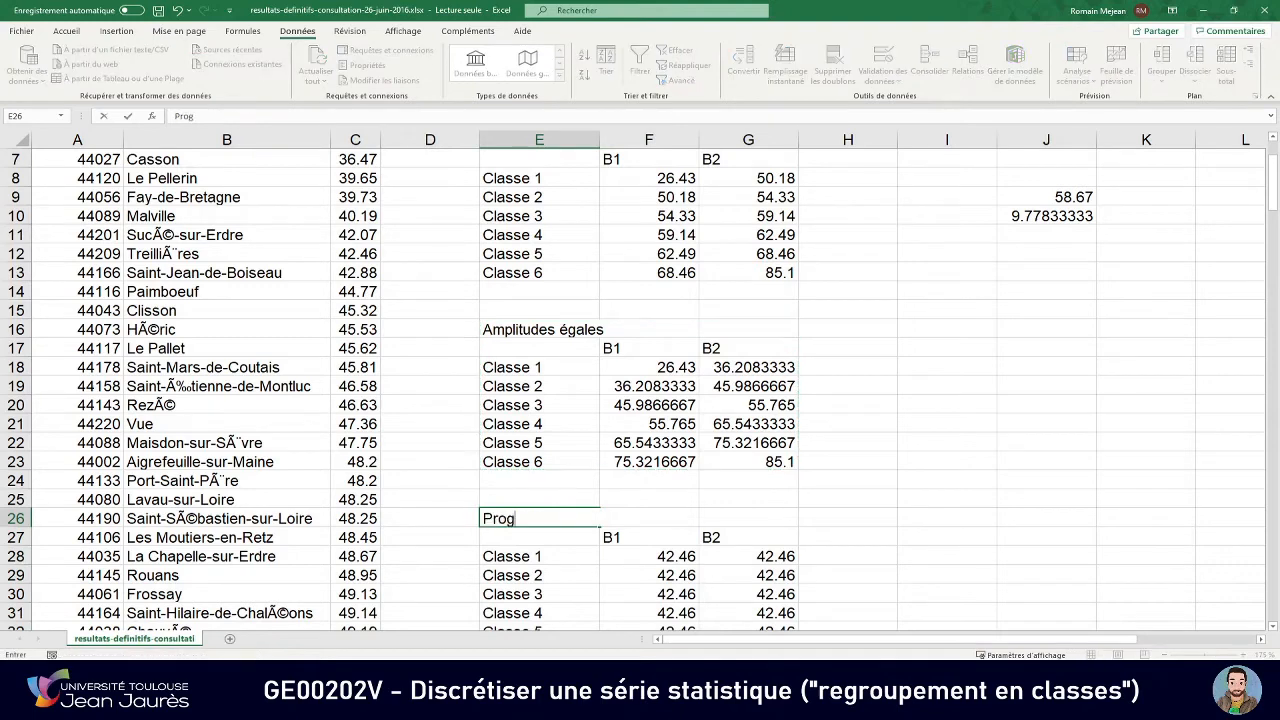
Title the third class table "Prog. Arith" in cell E26.
key("BackSpace")
key("BackSpace")
key("BackSpace")
key("BackSpace")
type("Arith")
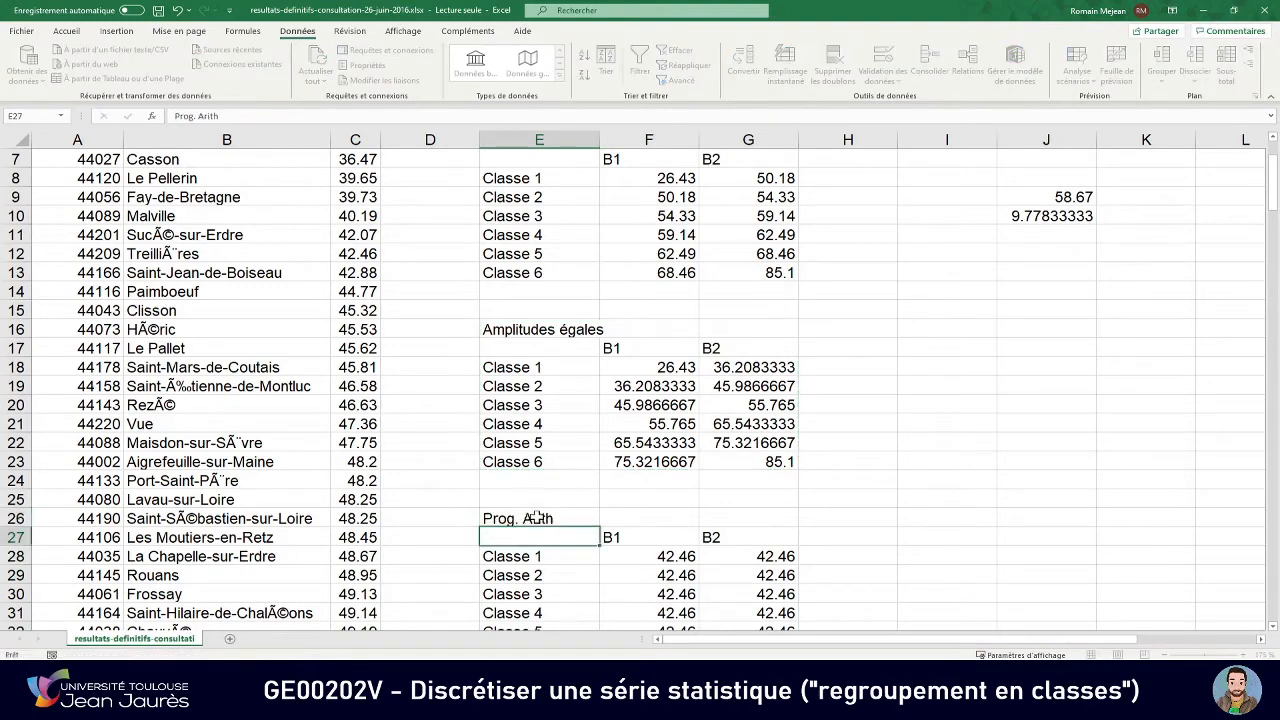
key("Return")
Clear the copied B1 and B2 bounds of all six classes in F28:G33 of the Prog. Arith table.
scroll(568, 486, "down", 2)
left_click_drag(628, 448, 738, 532)
key("Delete")
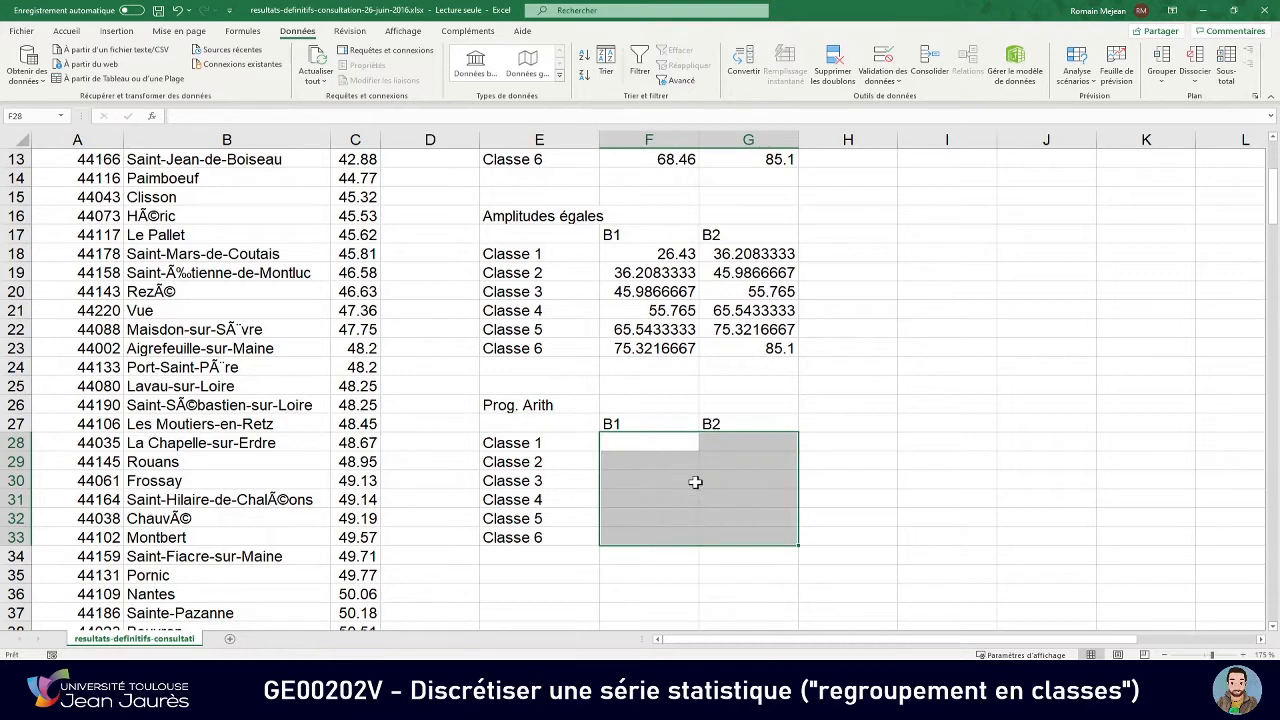
Set the lower bound of Classe 1 in F28 to =F18, the minimum from the Amplitudes égales table.
left_click(655, 444)
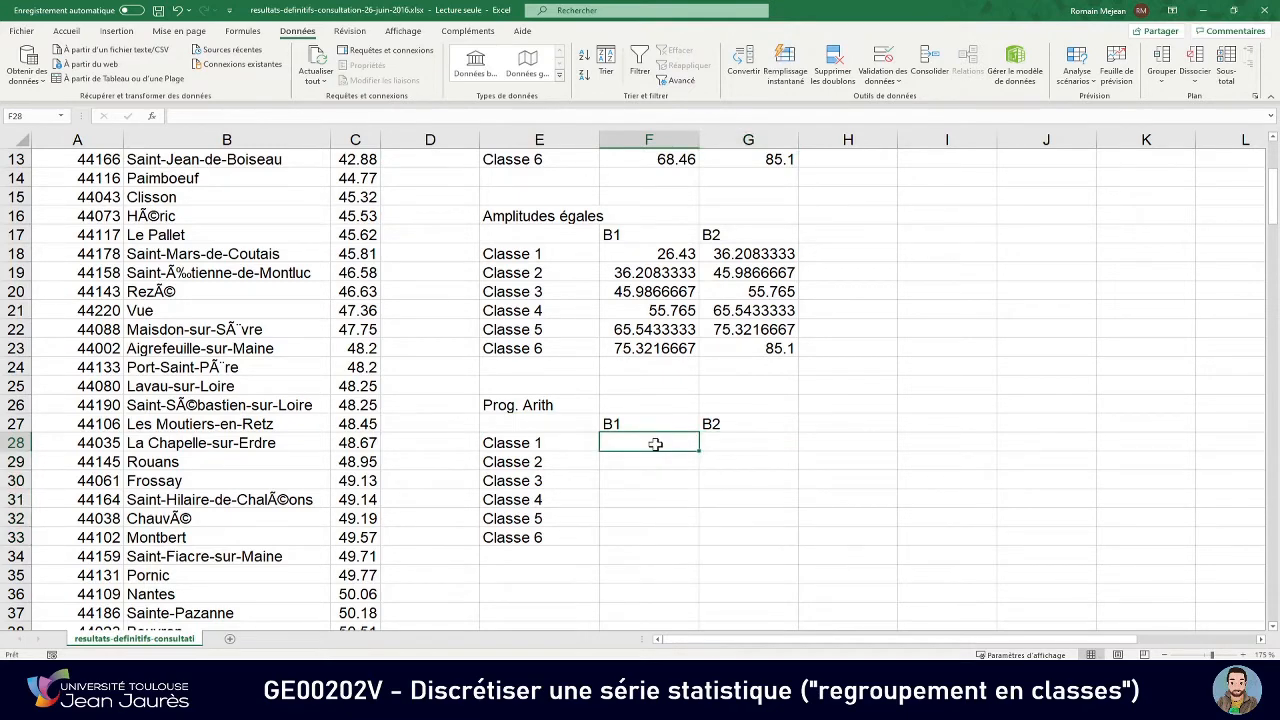
type("=")
scroll(602, 446, "up", 2)
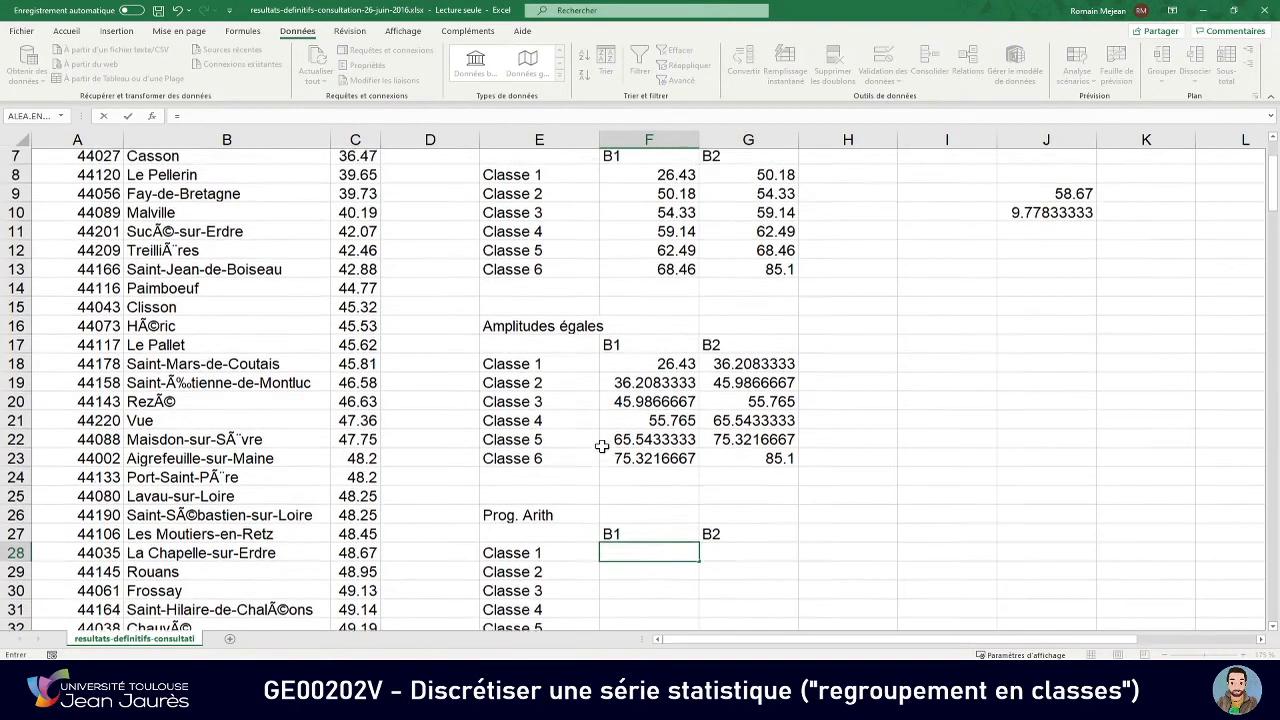
left_click(658, 370)
key("Return")
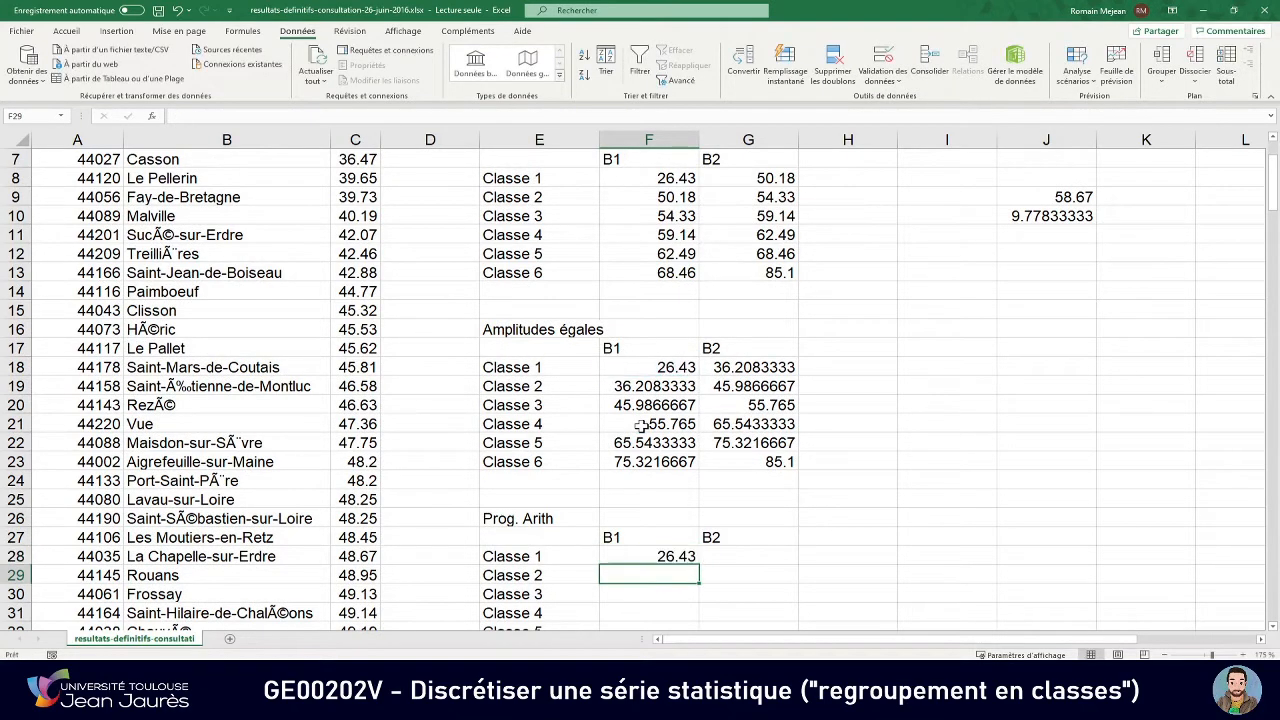
scroll(666, 457, "down", 3)
left_click(676, 404)
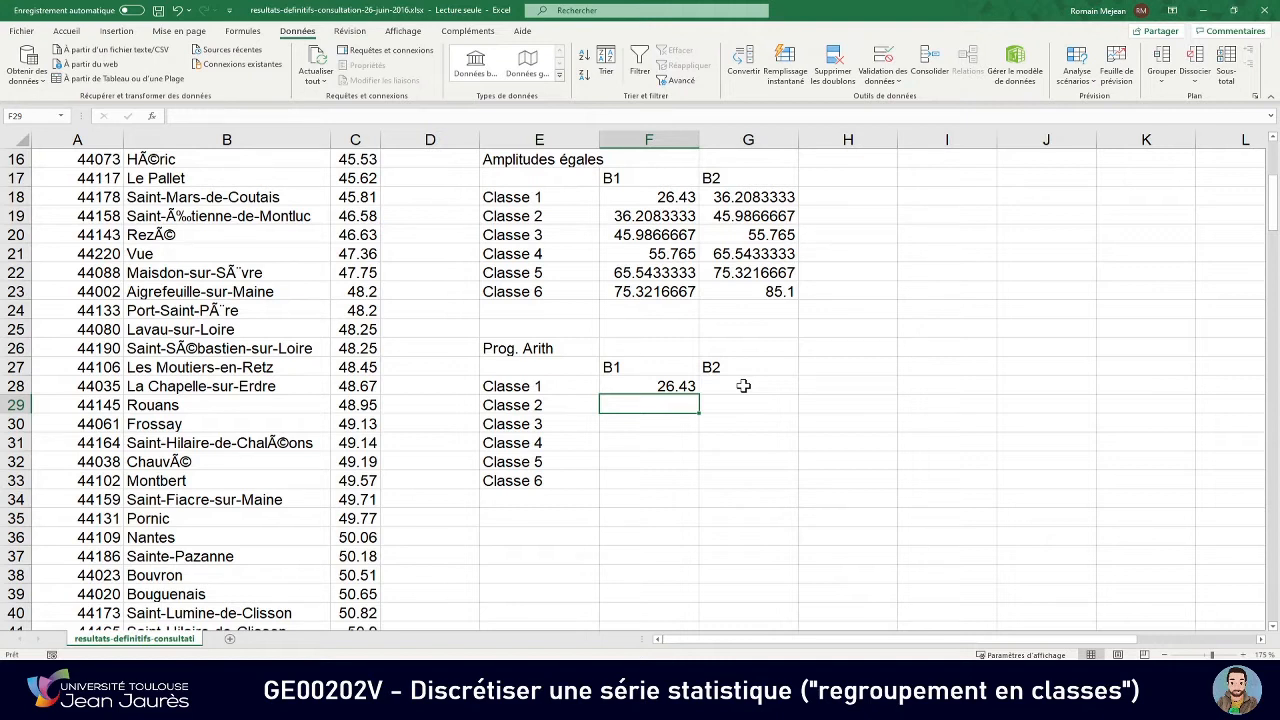
Switch to PowerPoint, highlight the example formula R = étendue / (1+2+3+4+5) on slide 23, and return to Excel.
left_click(303, 684)
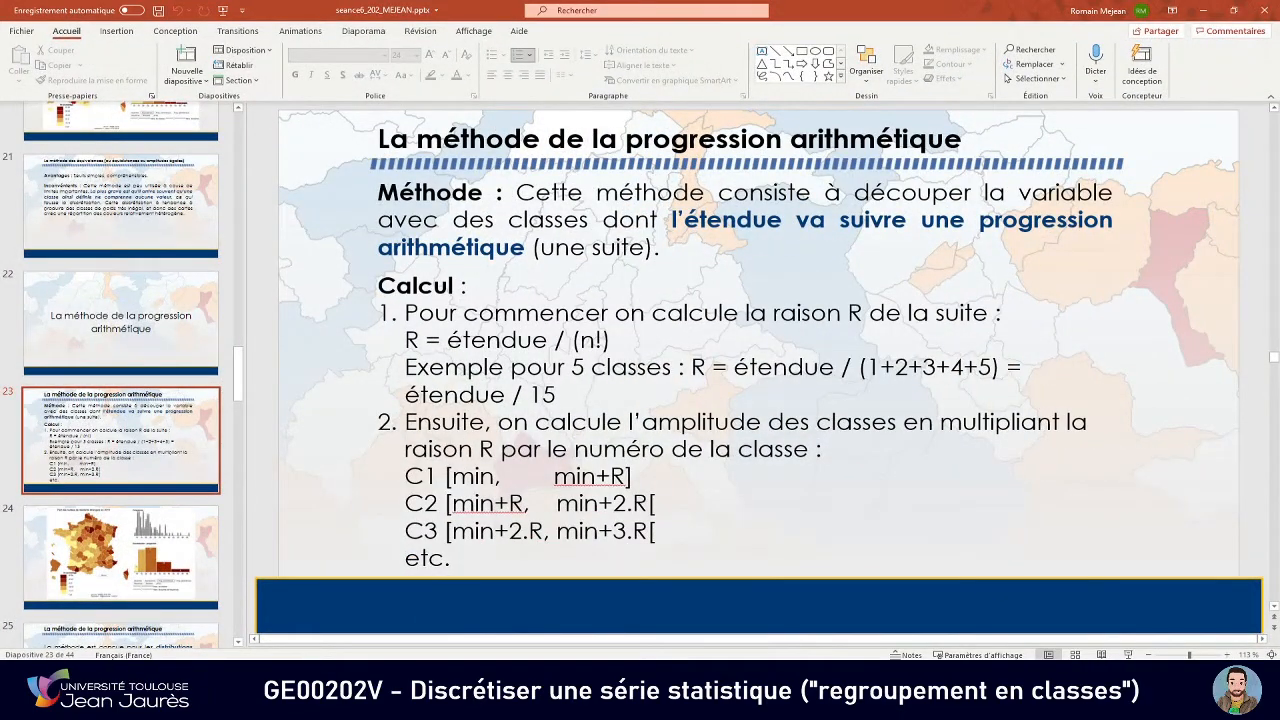
left_click_drag(691, 367, 997, 370)
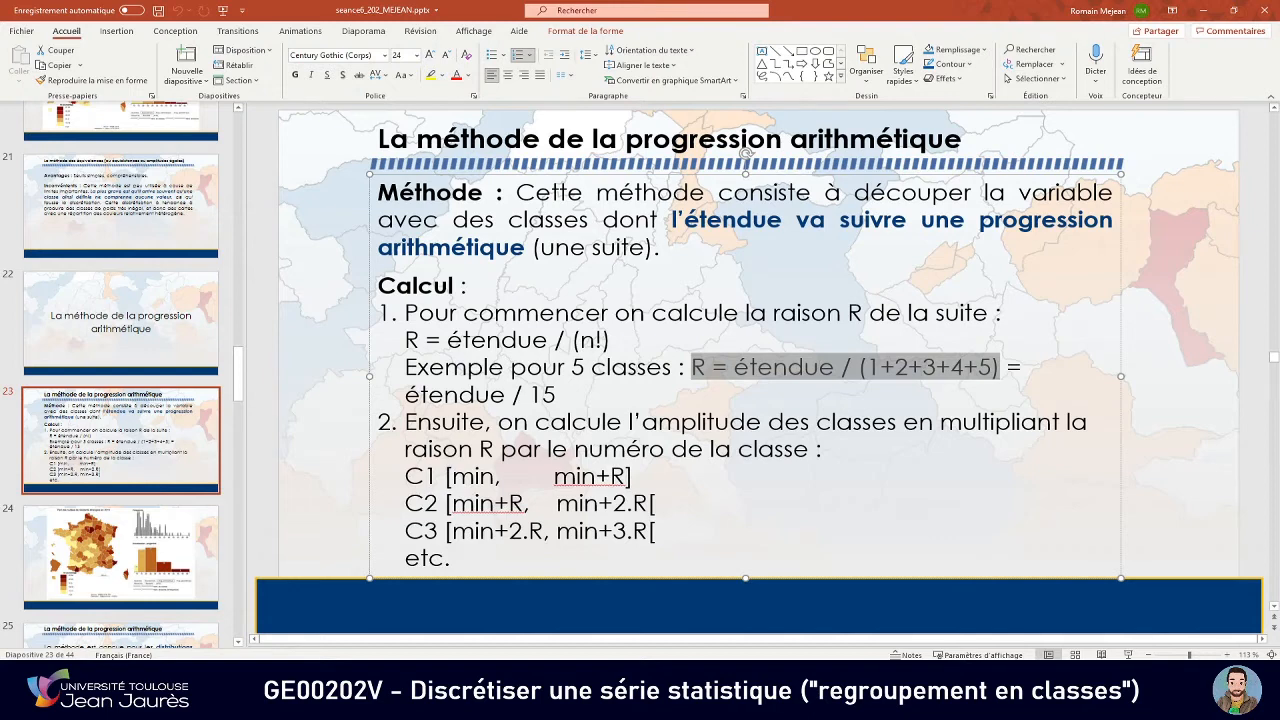
key("alt+Tab")
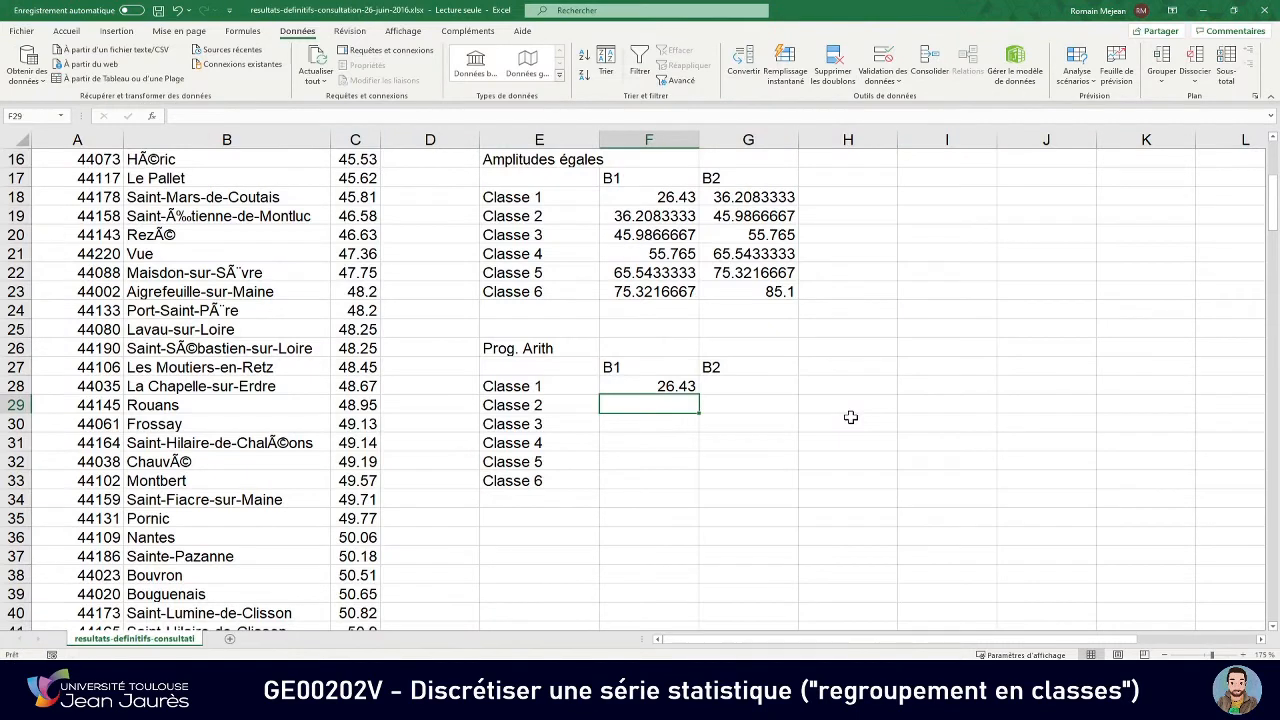
Enter the label R in cell I27 beside the Prog. Arith table.
left_click(944, 369)
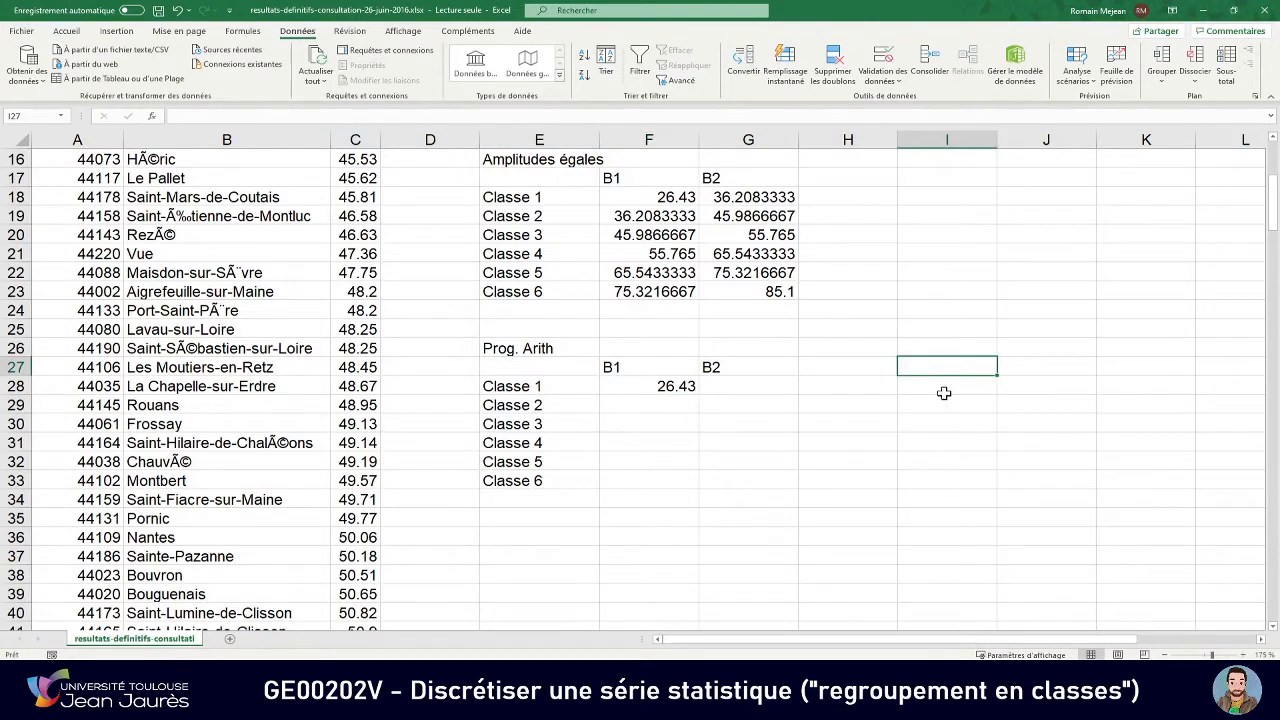
type("R")
key("Tab")
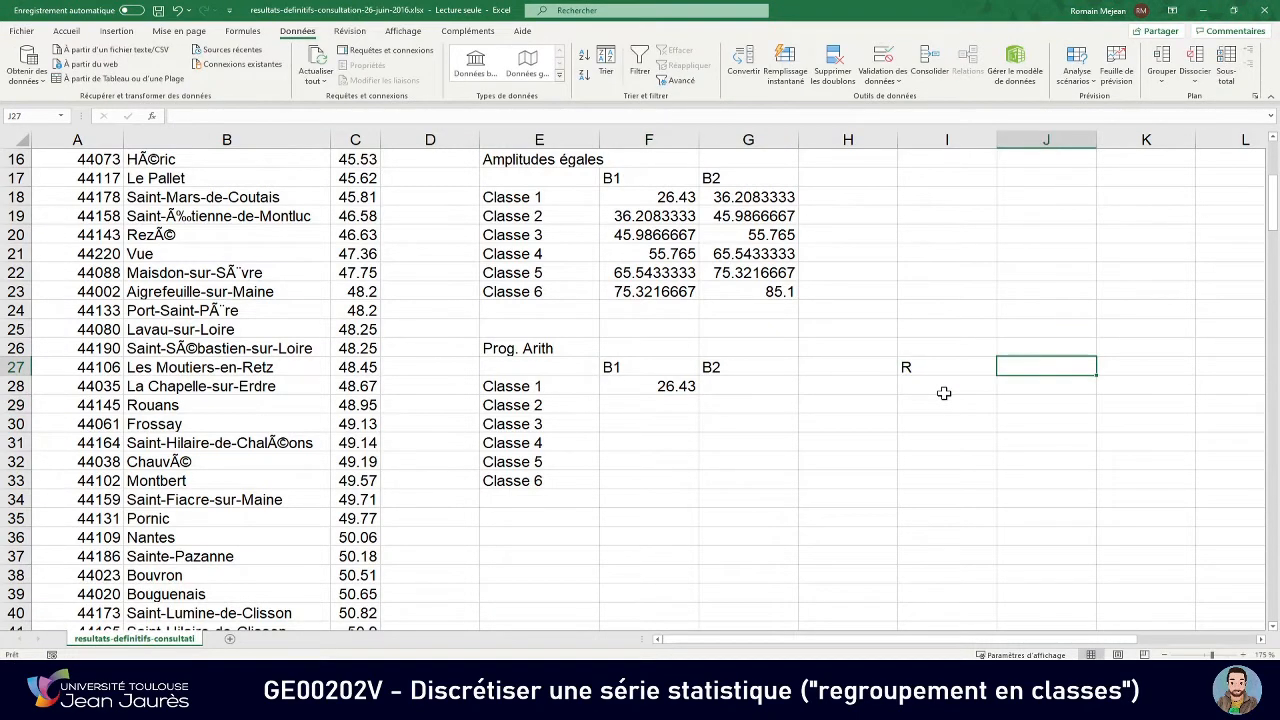
Calculate the common difference R in J27 with the formula =J9/(1+2+3+4+5+6).
type("=")
scroll(960, 379, "up", 4)
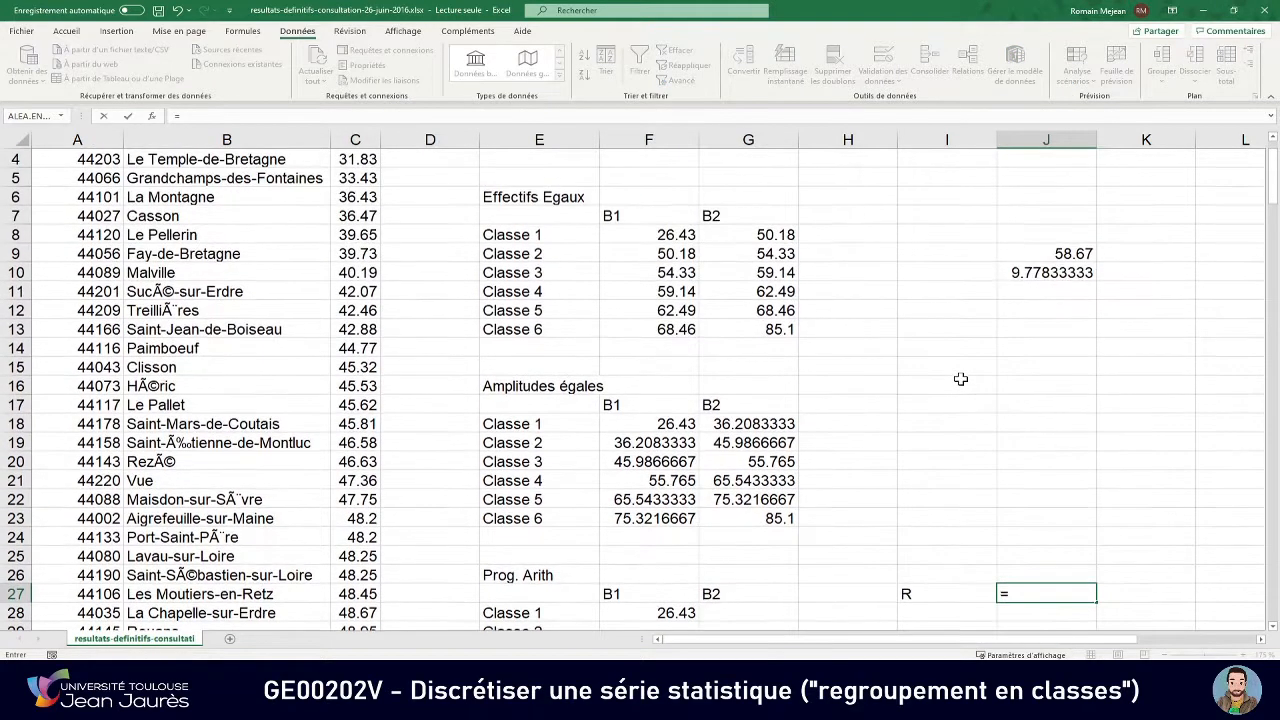
left_click(1037, 254)
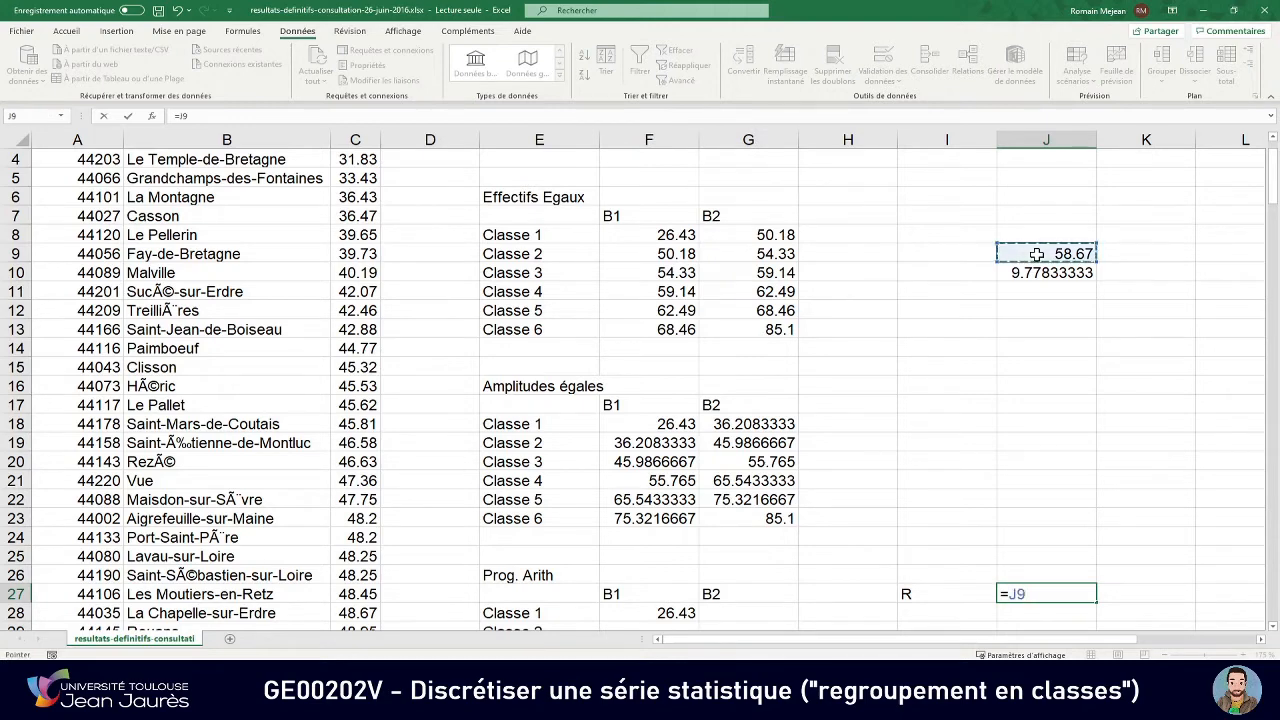
type("/(1+")
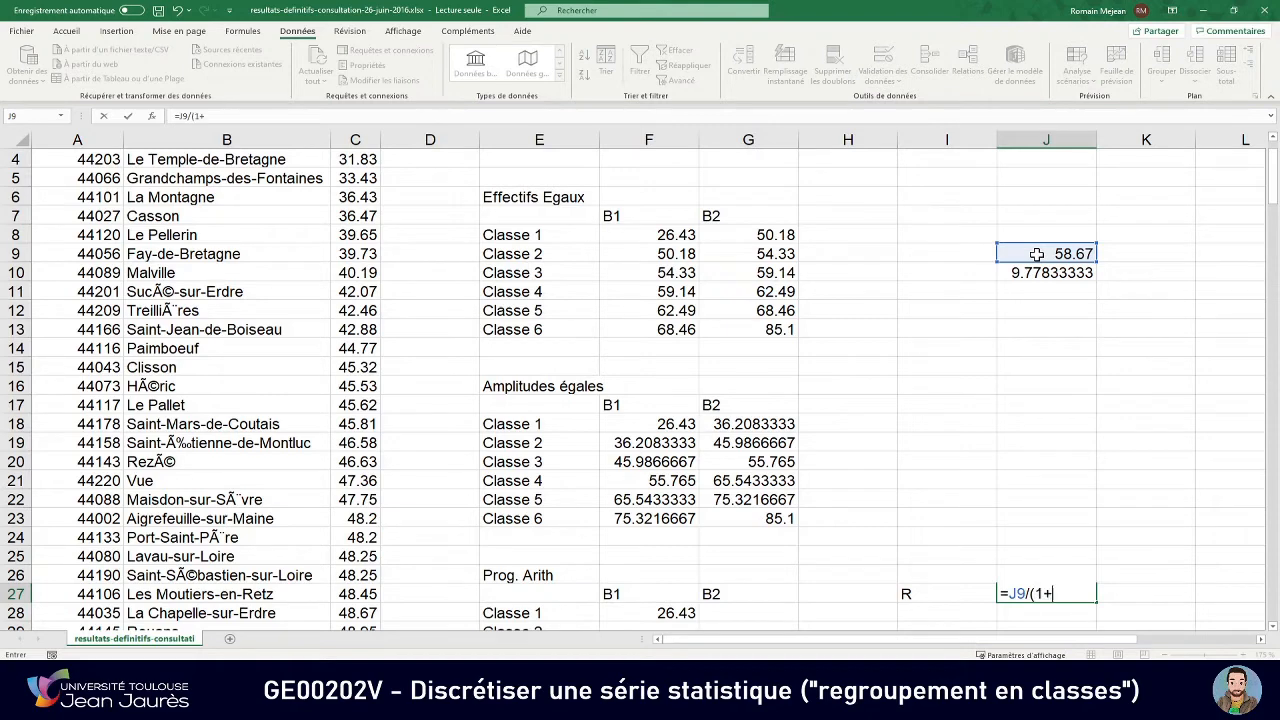
type("2+3+4+5+6")
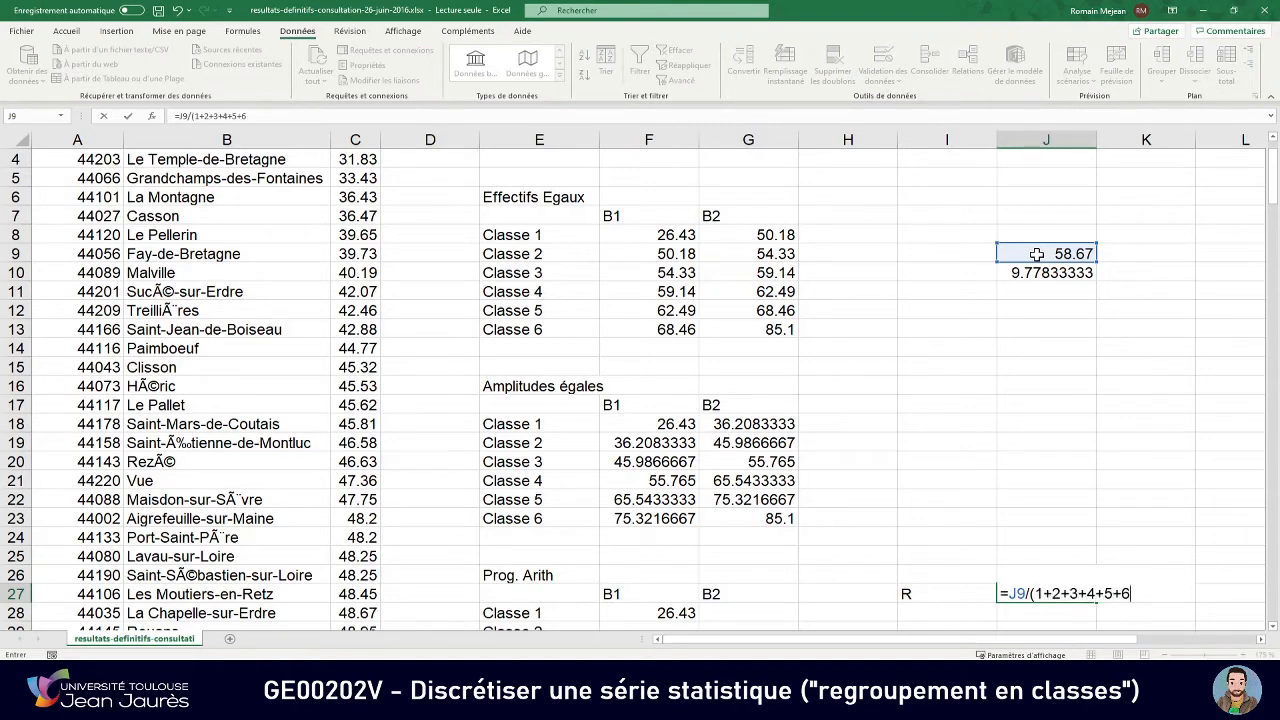
type(")")
key("Return")
scroll(986, 457, "down", 3)
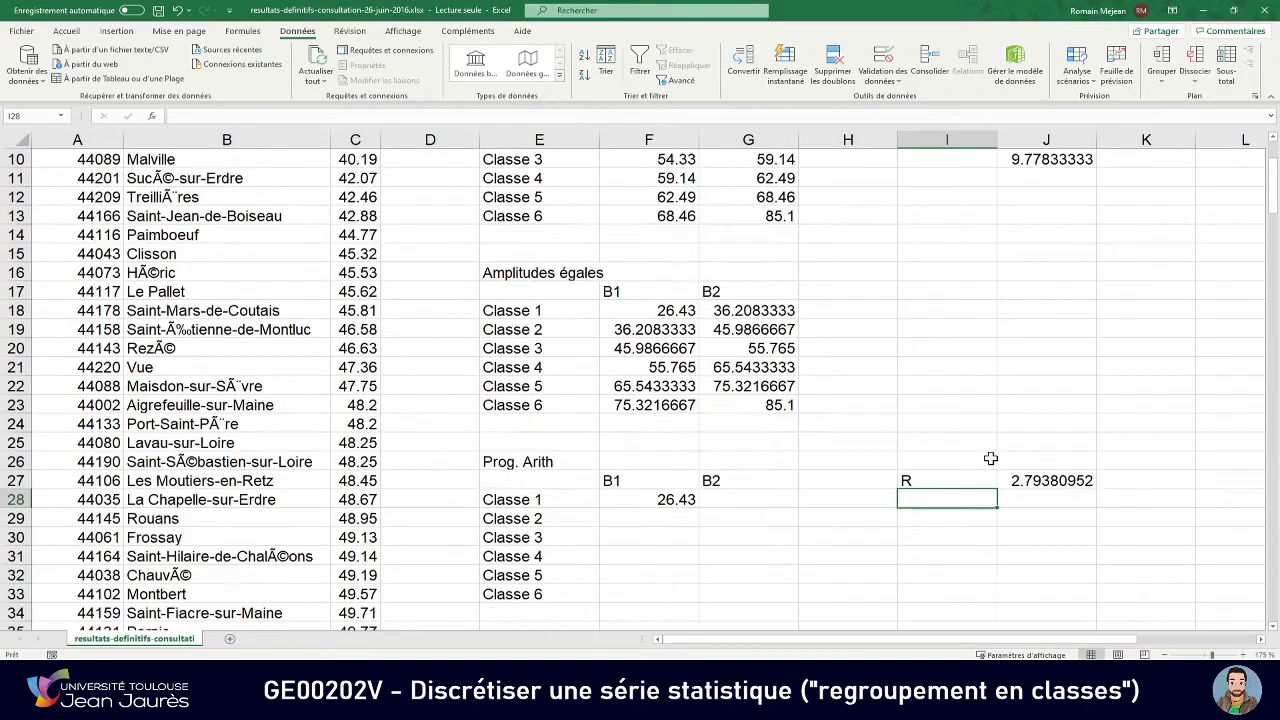
left_click(1012, 428)
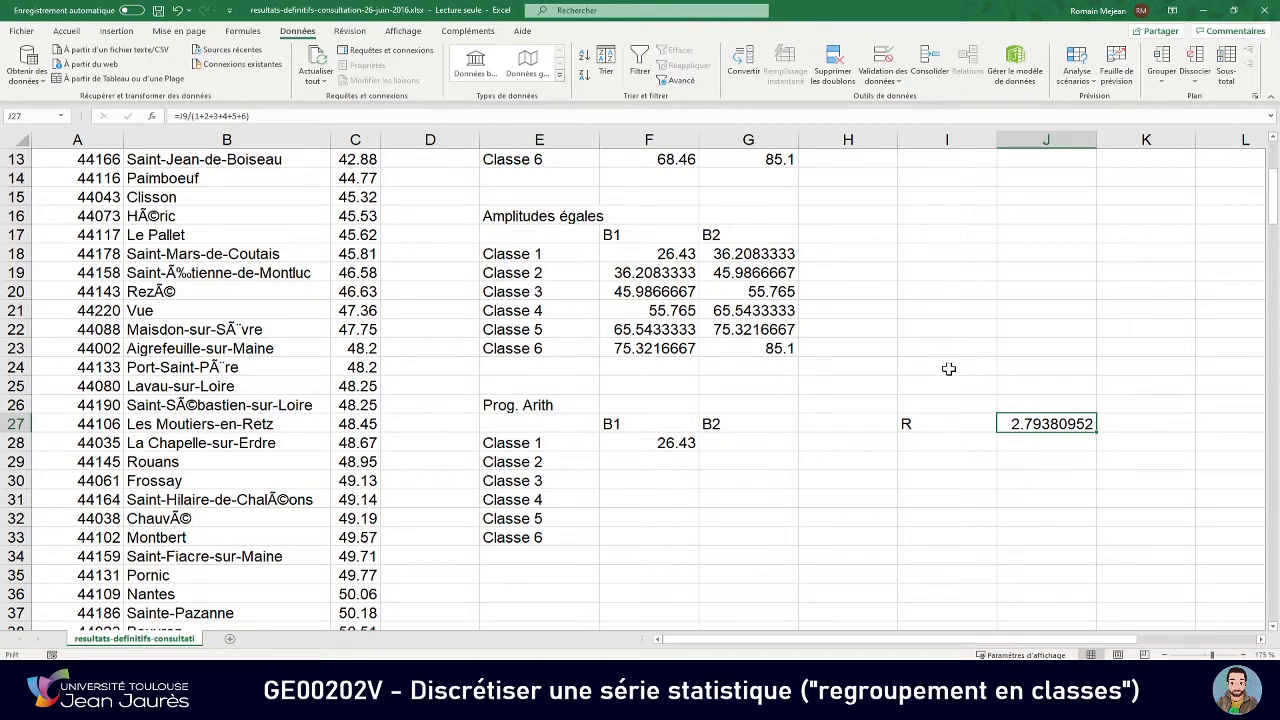
Calculate the upper bound of Classe 1 in G28 as its lower bound plus R, using =F28+J27.
left_click(643, 443)
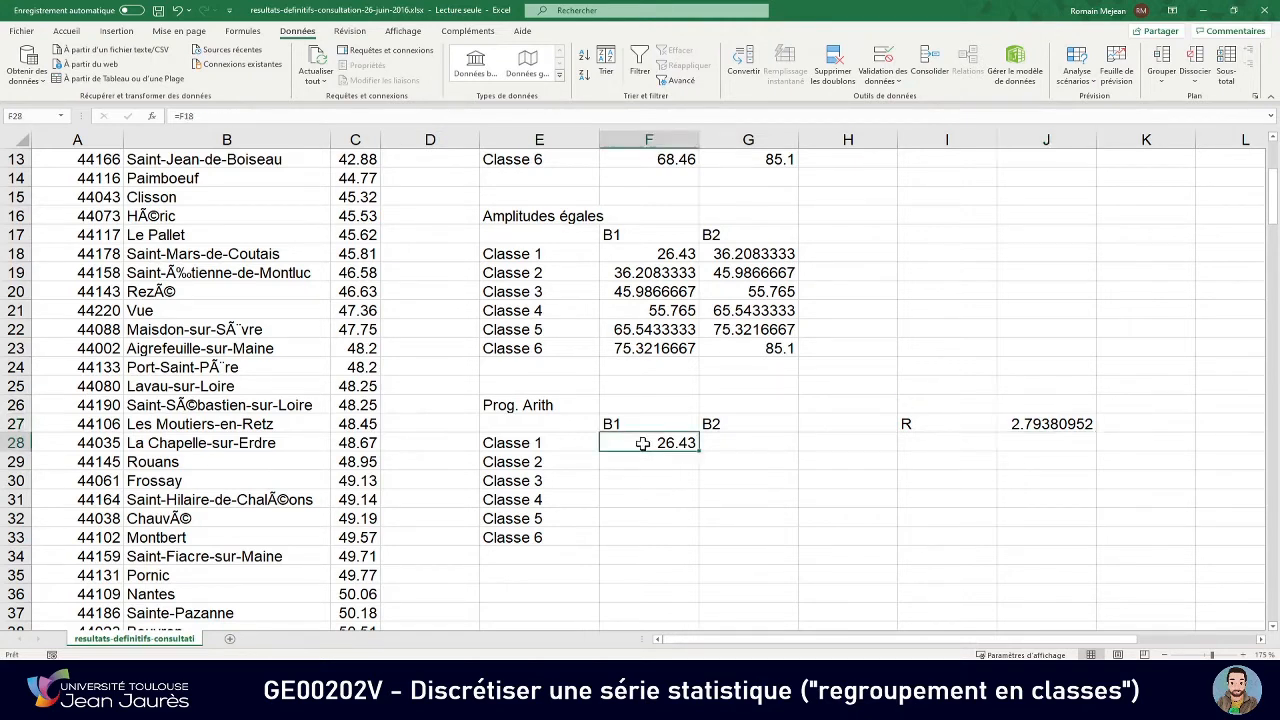
left_click(748, 440)
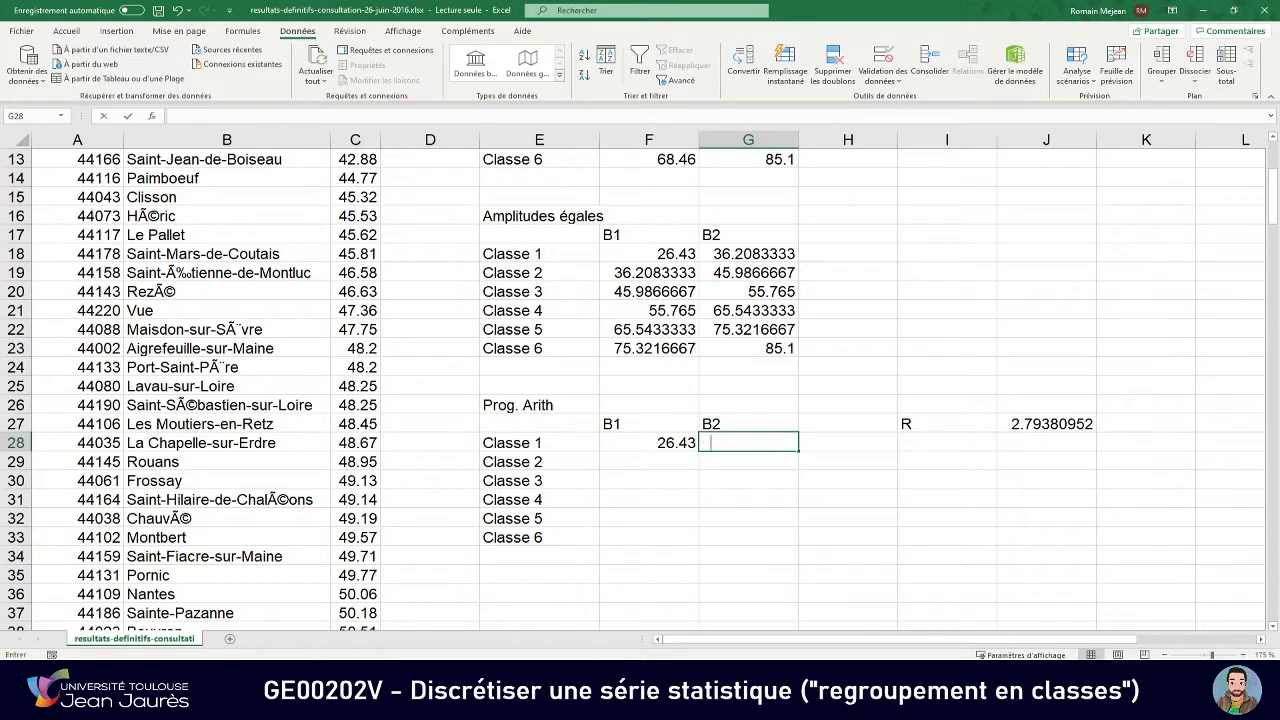
type("=")
left_click(660, 443)
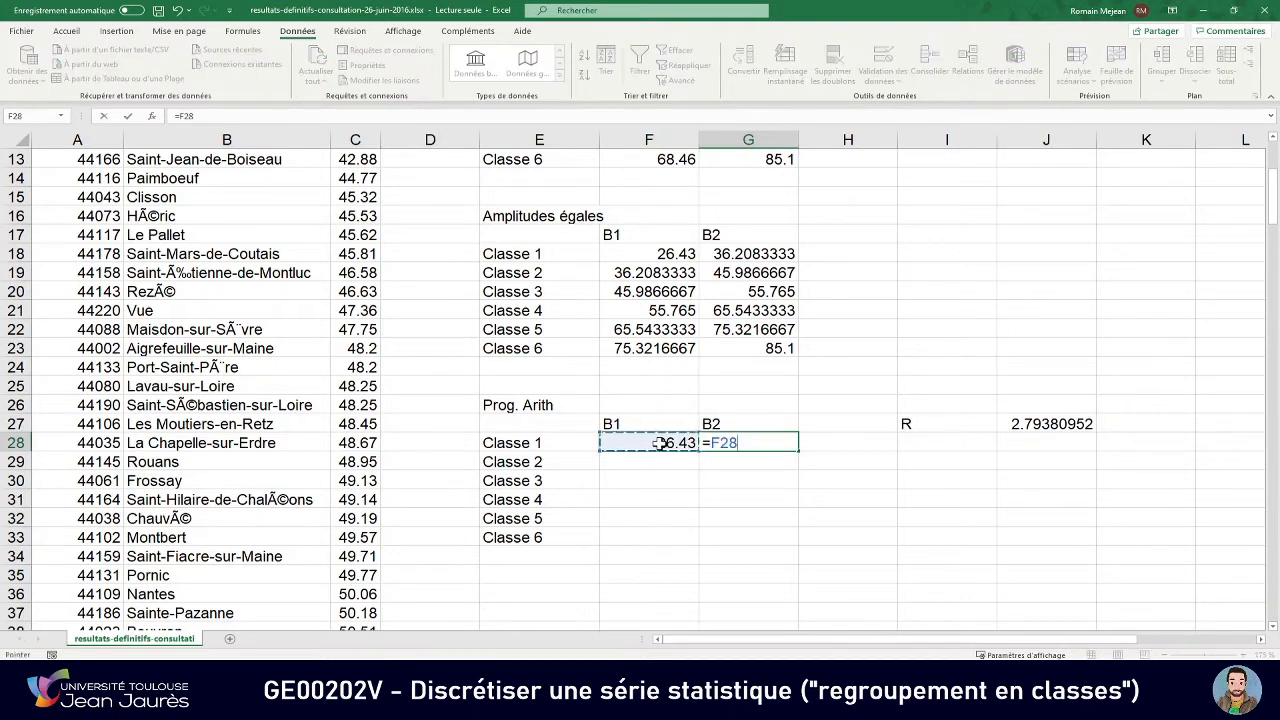
type("+")
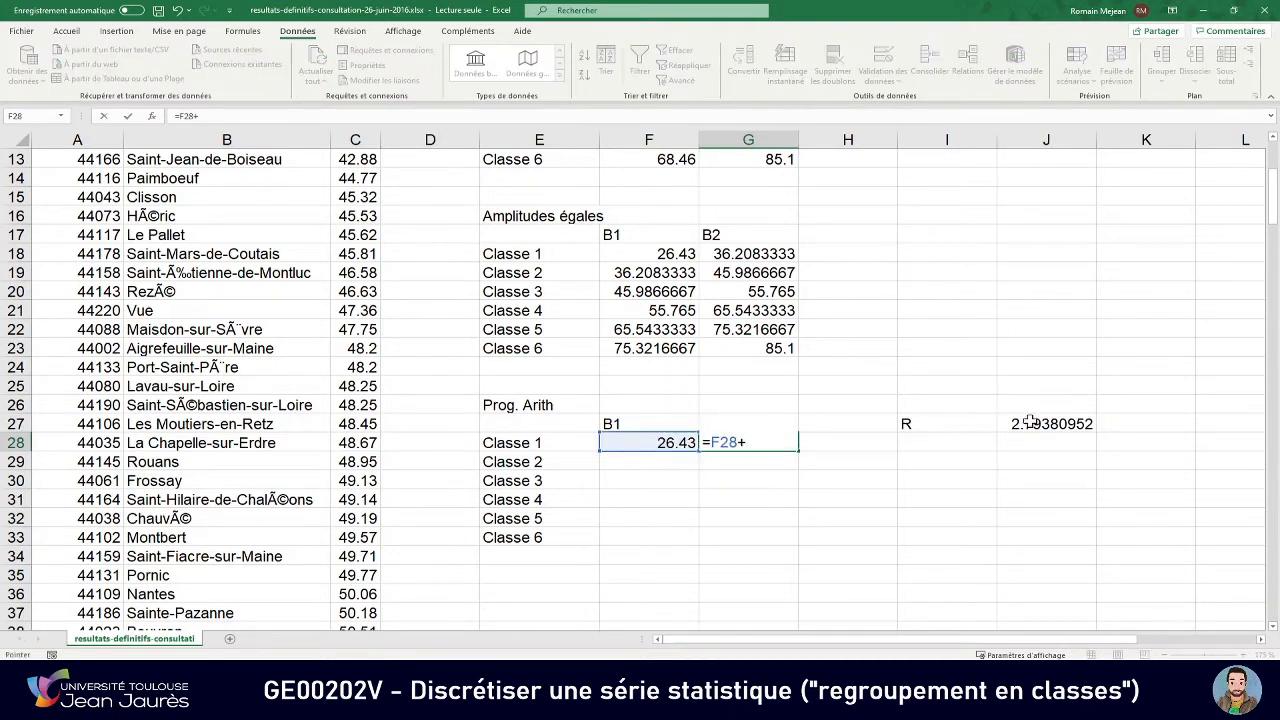
left_click(1030, 423)
key("Return")
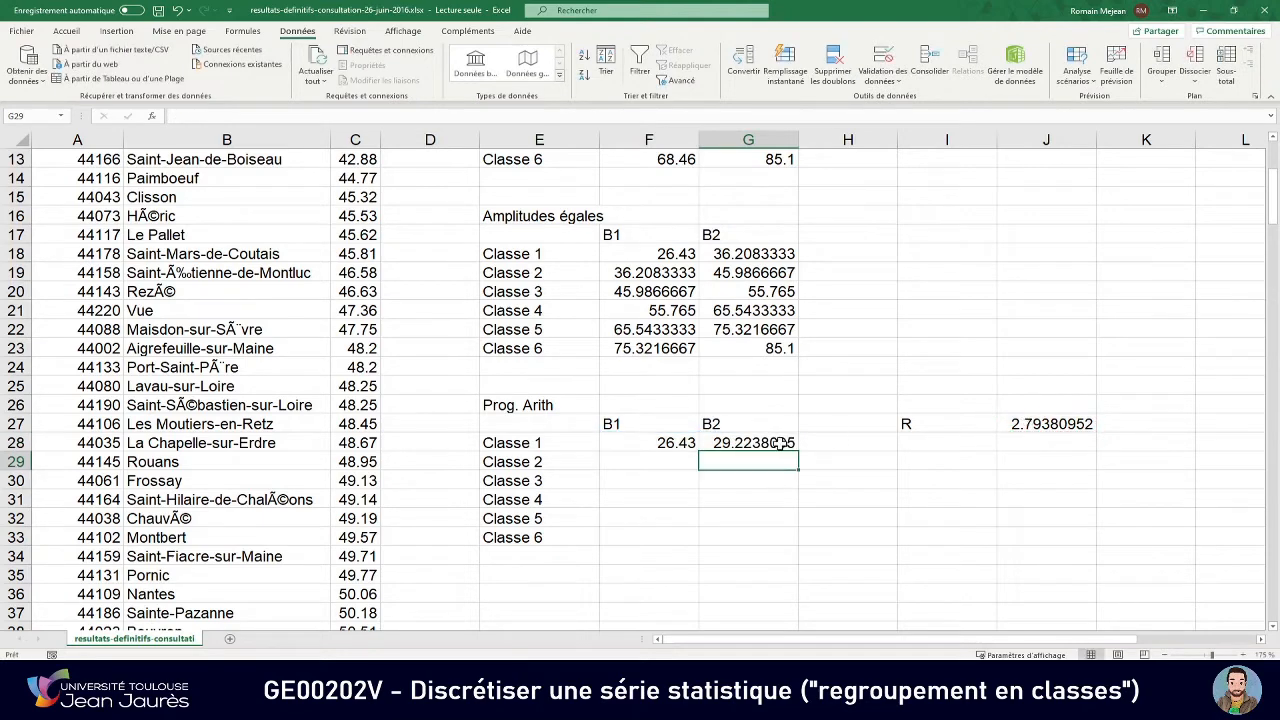
Set the lower bound of Classe 2 in F29 to the upper bound of Classe 1 with =G28.
left_click(677, 459)
type("=")
left_click(745, 447)
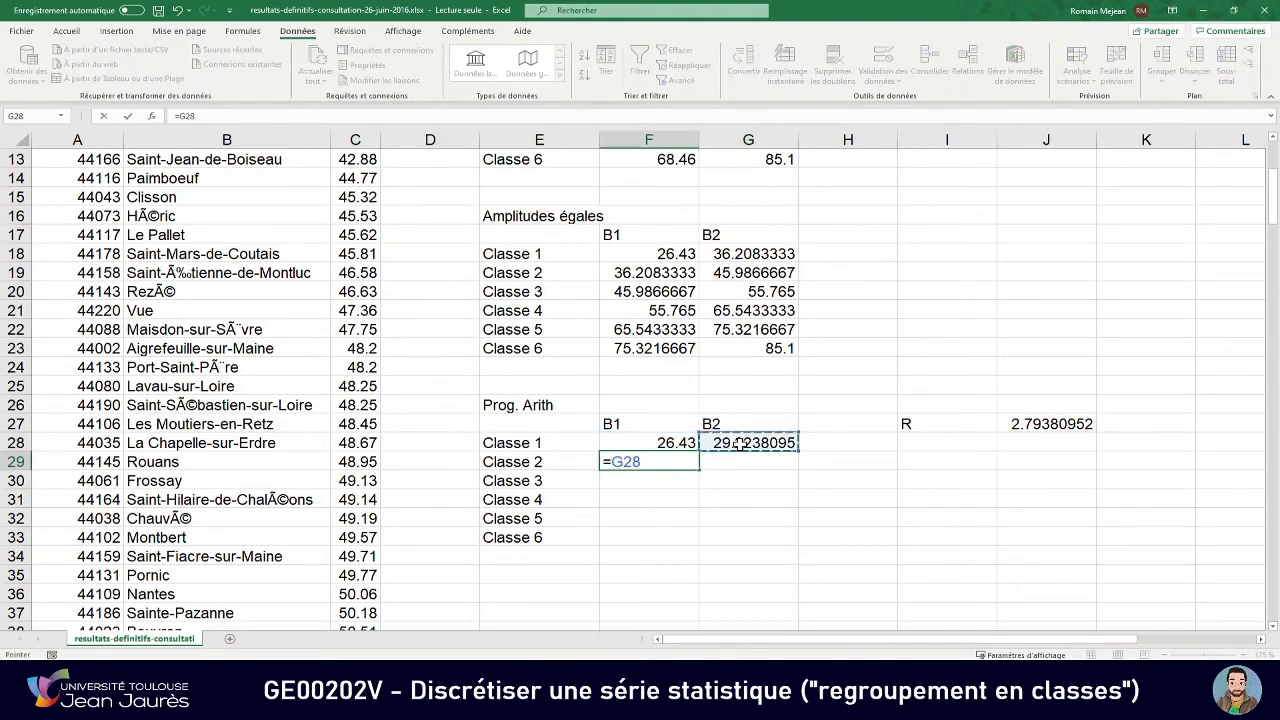
key("Return")
Calculate the upper bound of Classe 2 in G29 with the formula =F29+2*J27.
left_click(745, 460)
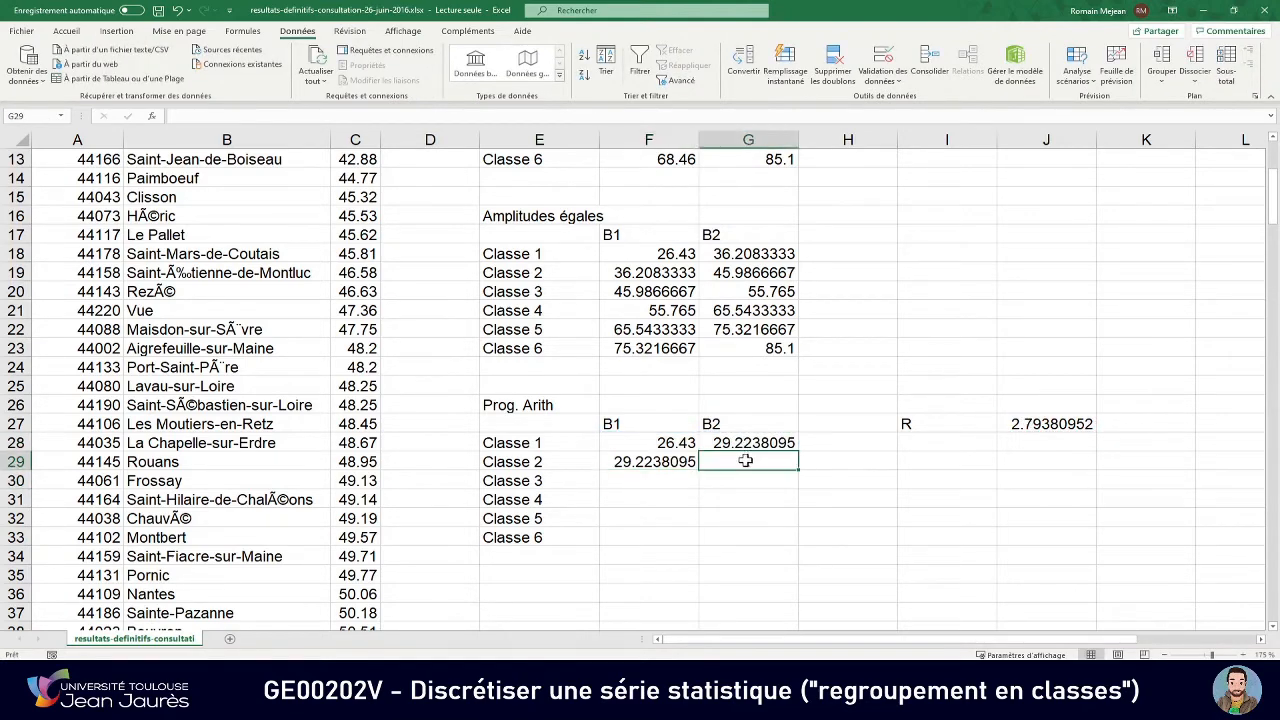
type("=")
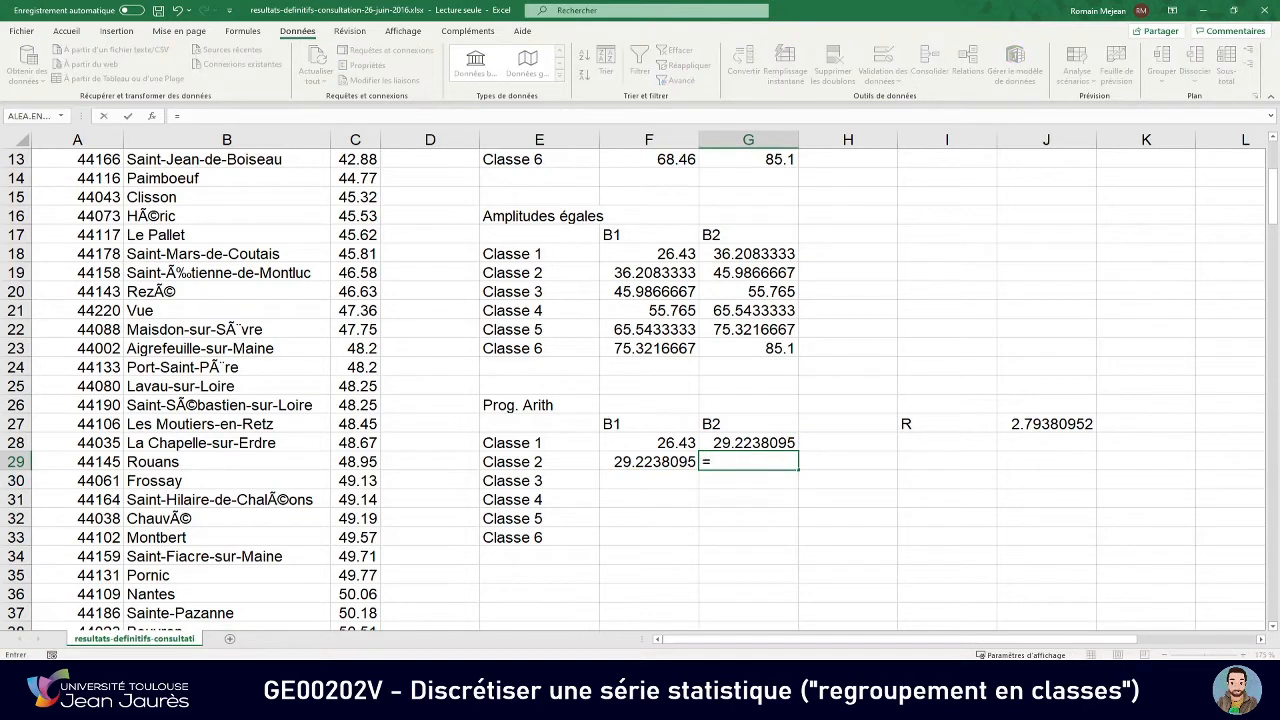
left_click(680, 460)
type("+")
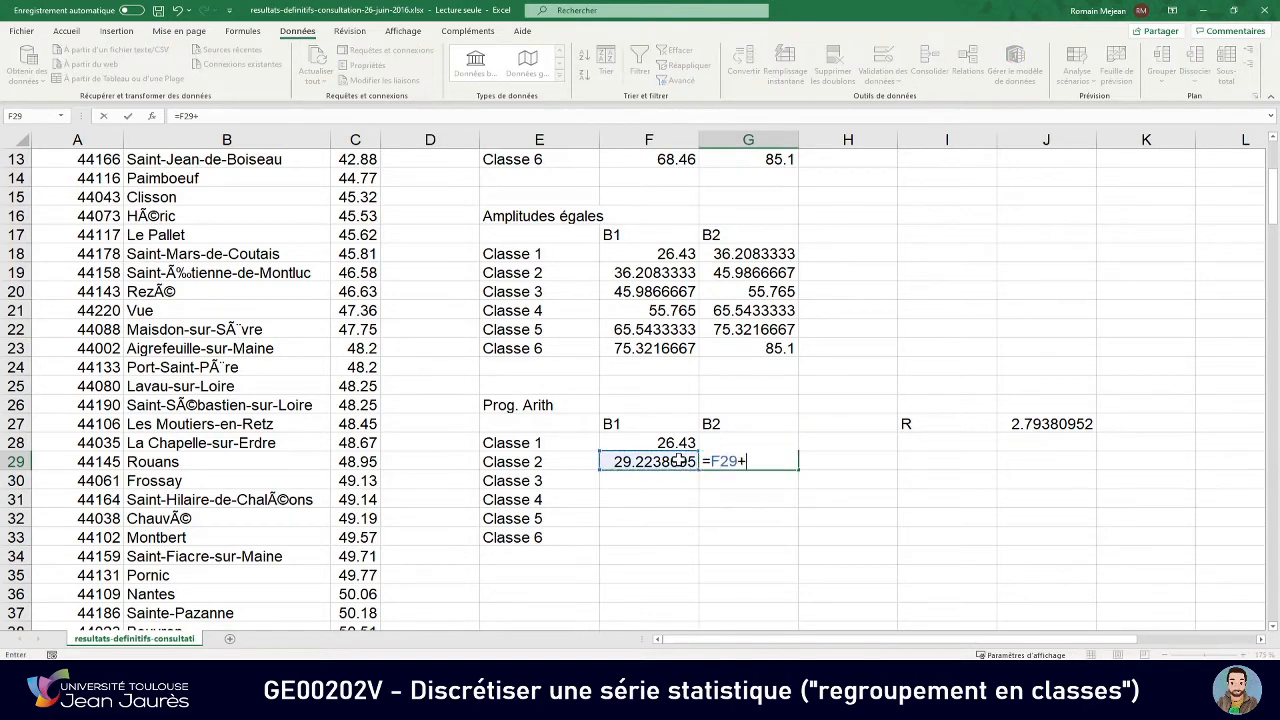
type("2*")
left_click(1042, 425)
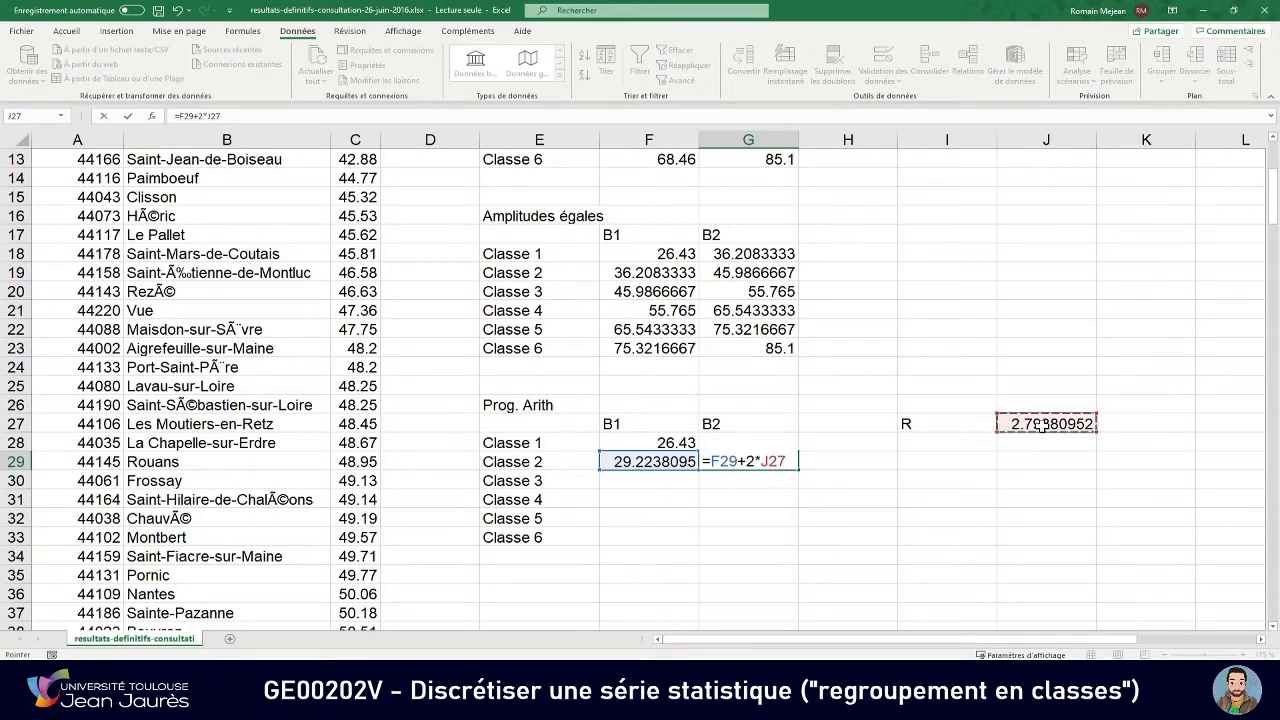
key("Return")
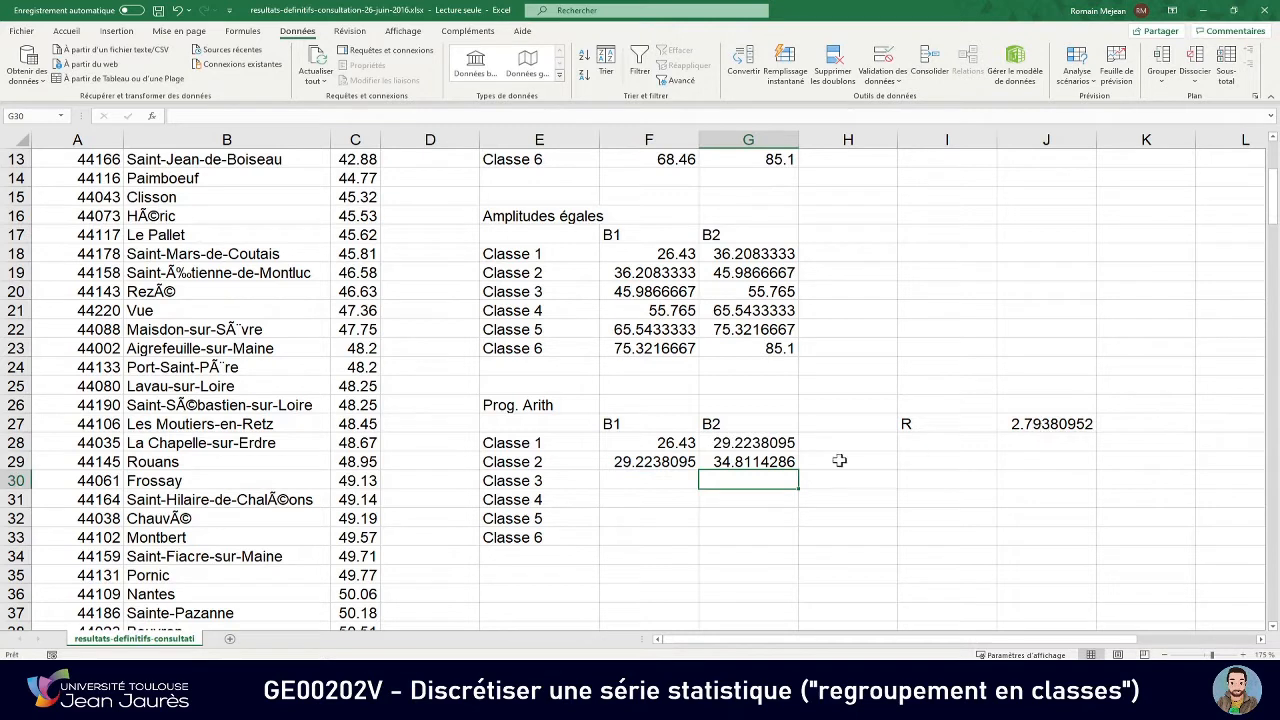
Set the lower bound of Classe 3 in F30 to the upper bound of Classe 2 with =G29.
left_click(660, 480)
type("=")
left_click(732, 462)
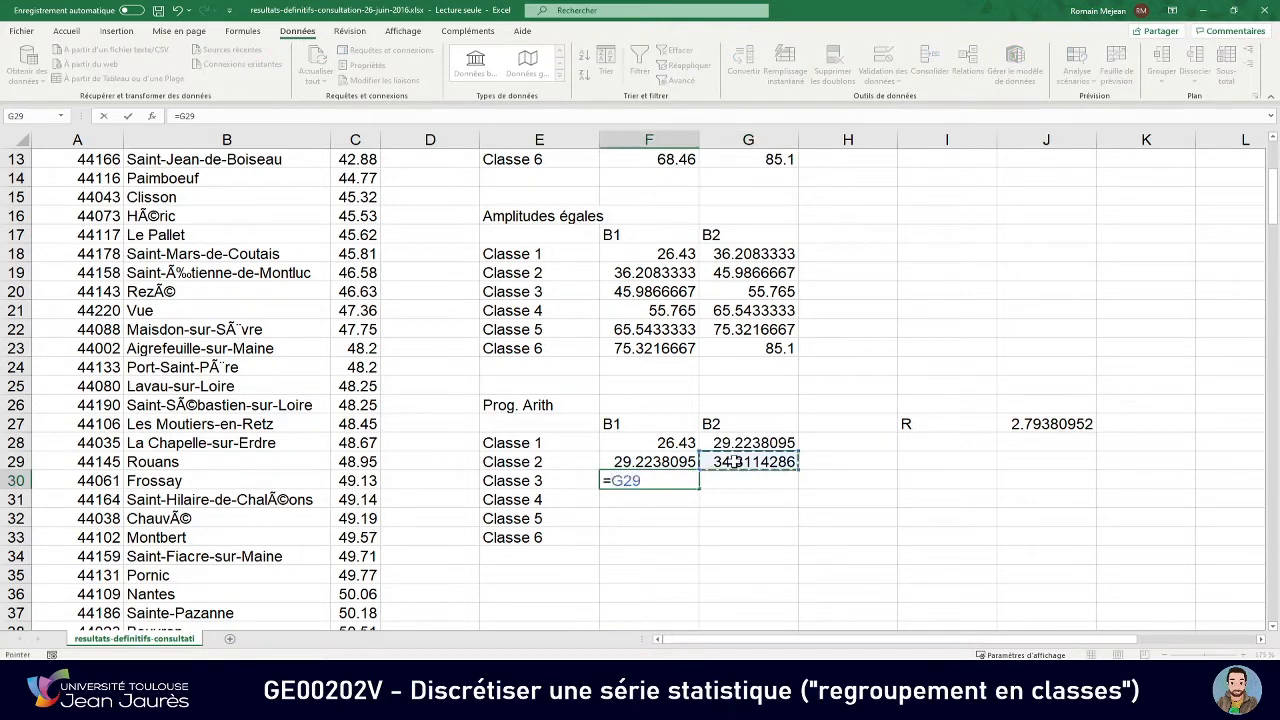
key("Return")
Calculate the upper bound of Classe 3 in G30 with the formula =F30+3*J27.
left_click(730, 480)
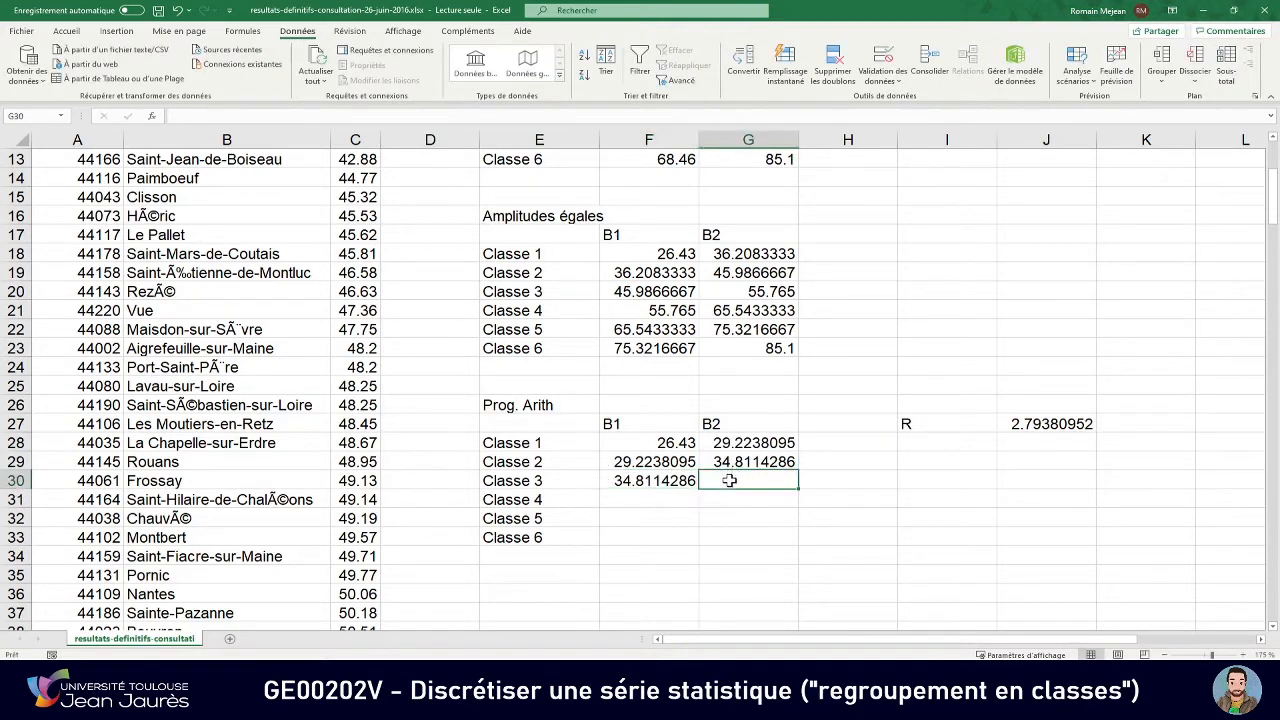
type("=")
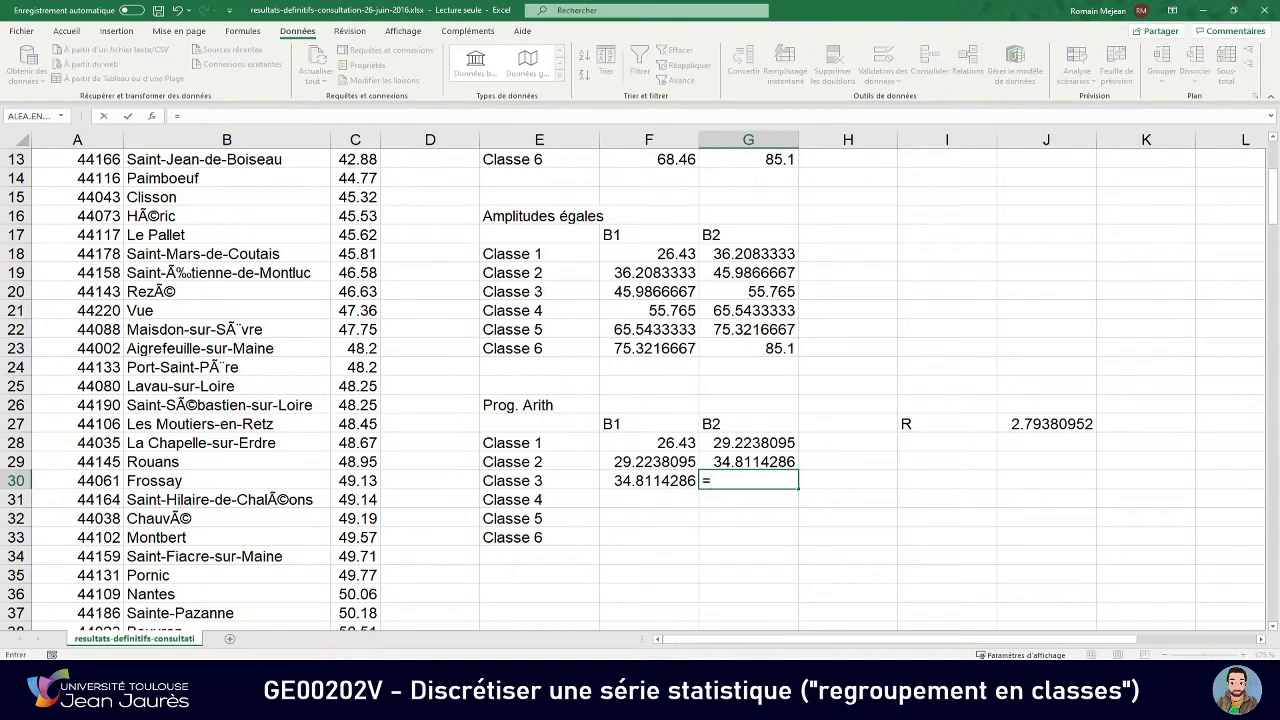
left_click(660, 480)
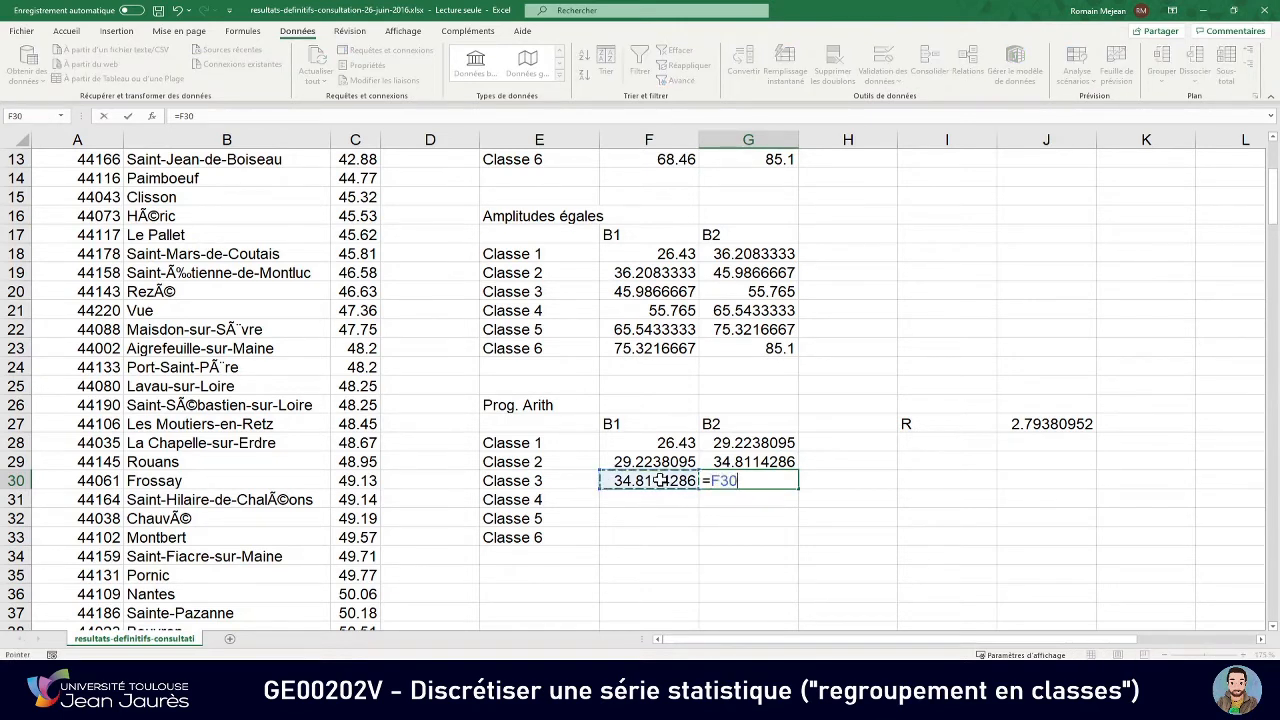
type("+3*")
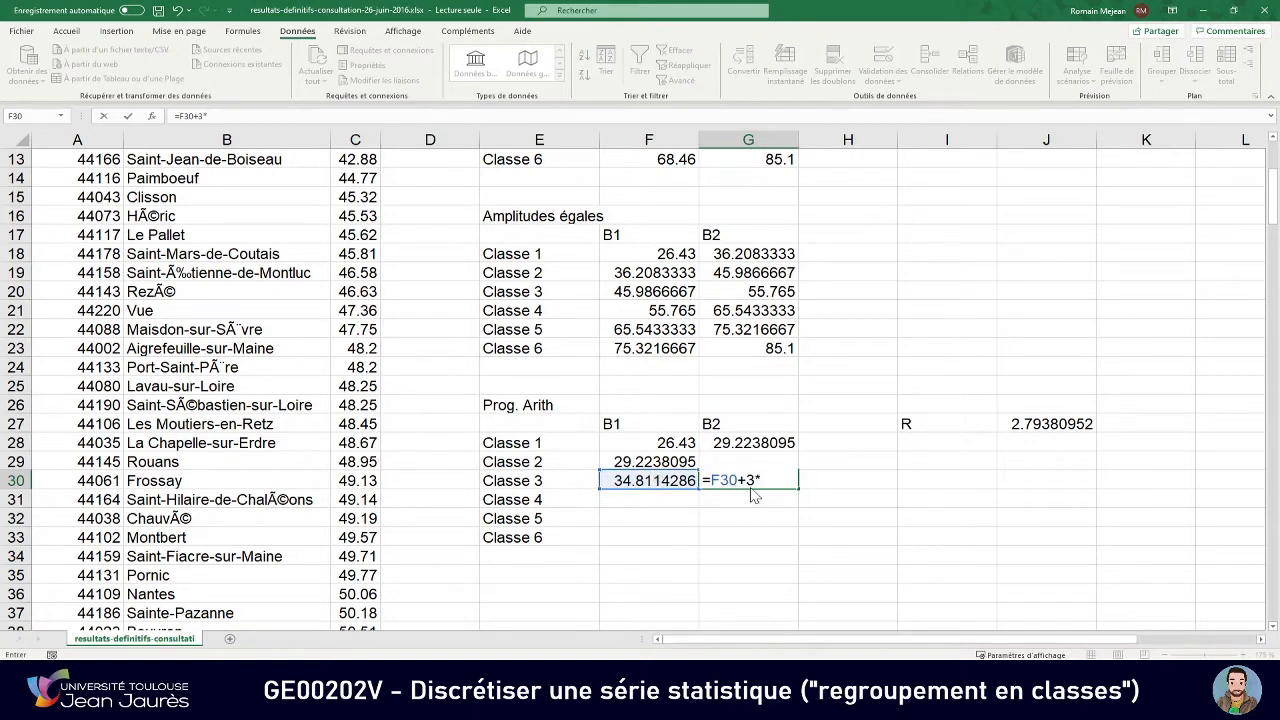
left_click(1024, 426)
key("Return")
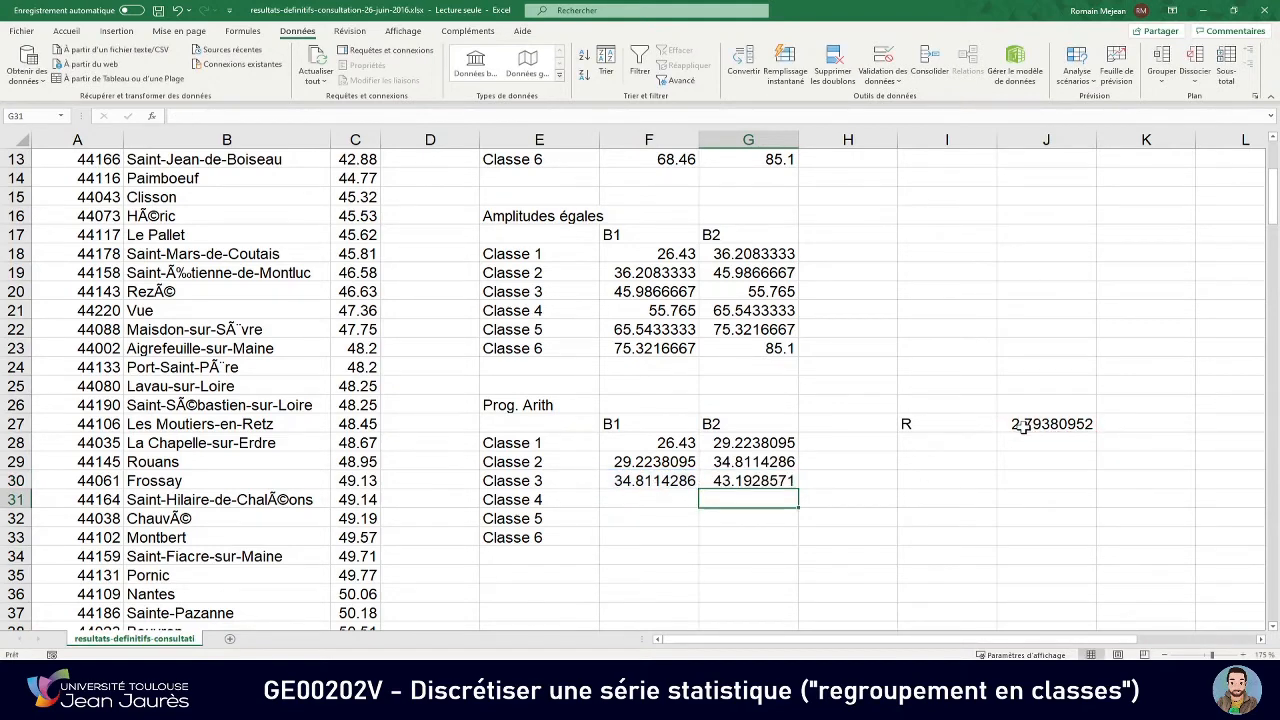
Set the lower bound of Classe 4 in F31 to the upper bound of Classe 3 with =G30.
left_click(664, 496)
type("=")
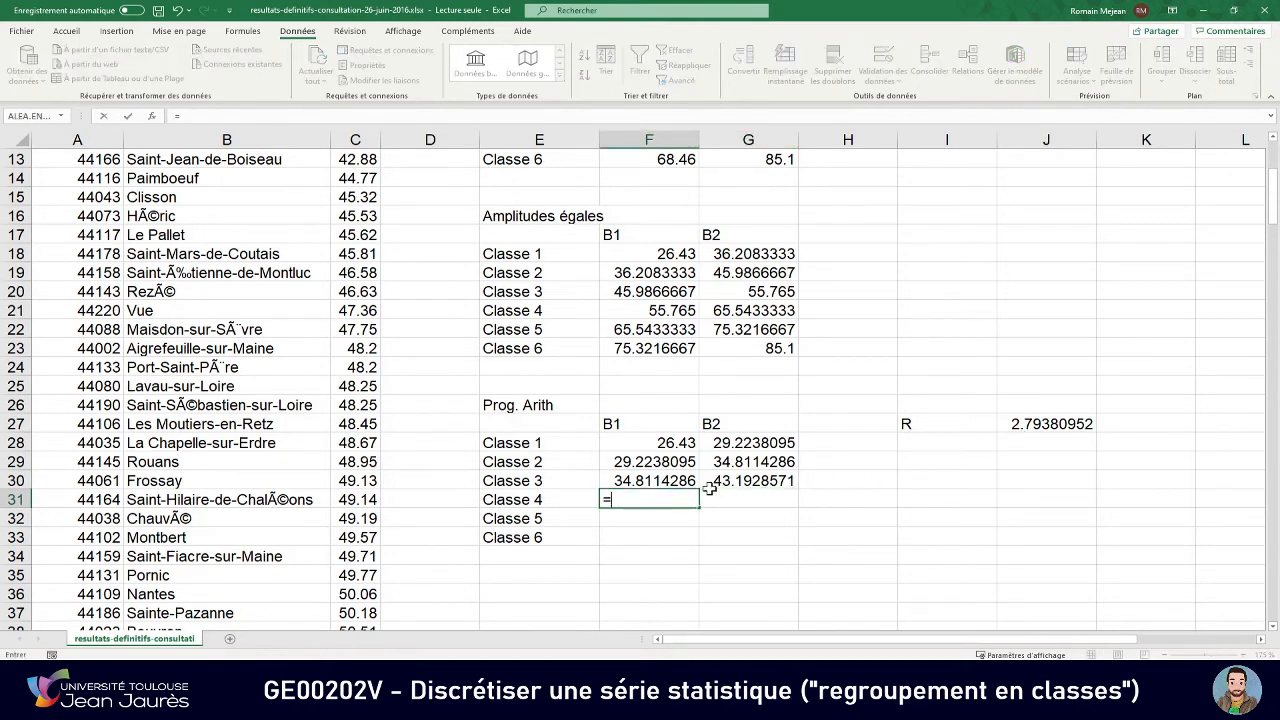
left_click(721, 481)
key("Return")
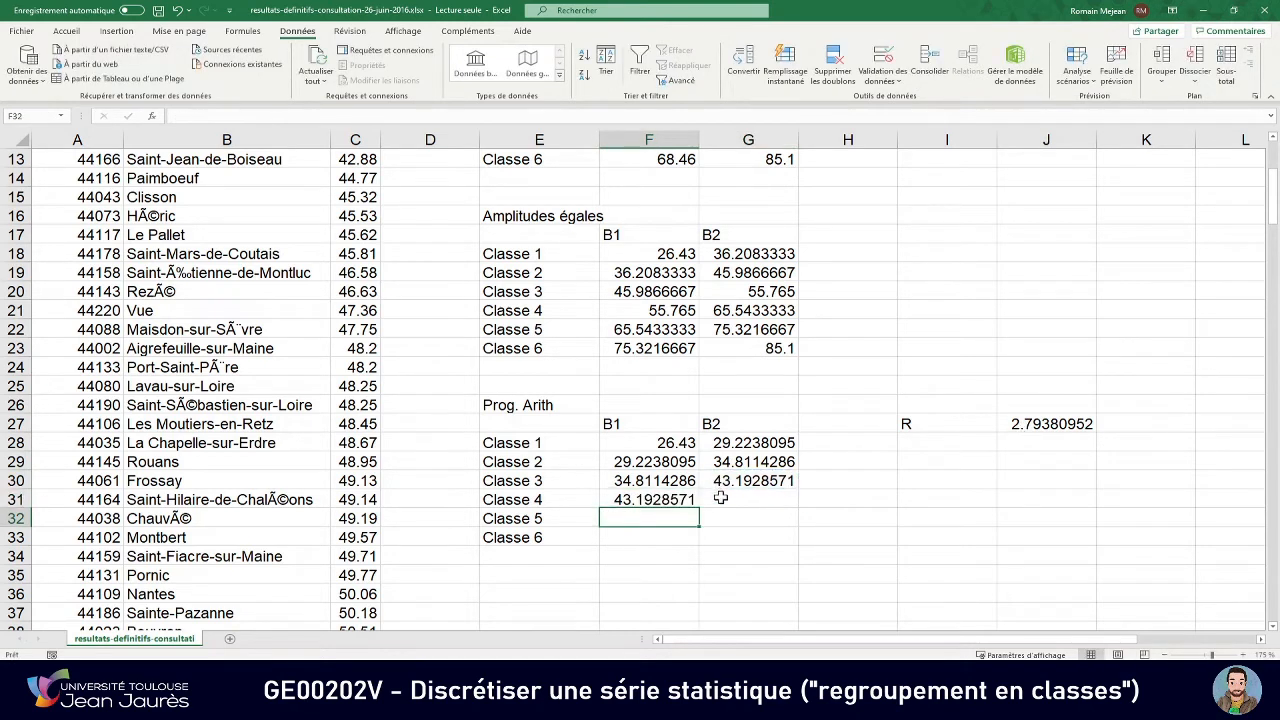
Calculate the upper bound of Classe 4 in G31 with the formula =F31+4*J27.
left_click(722, 499)
type("=")
left_click(652, 498)
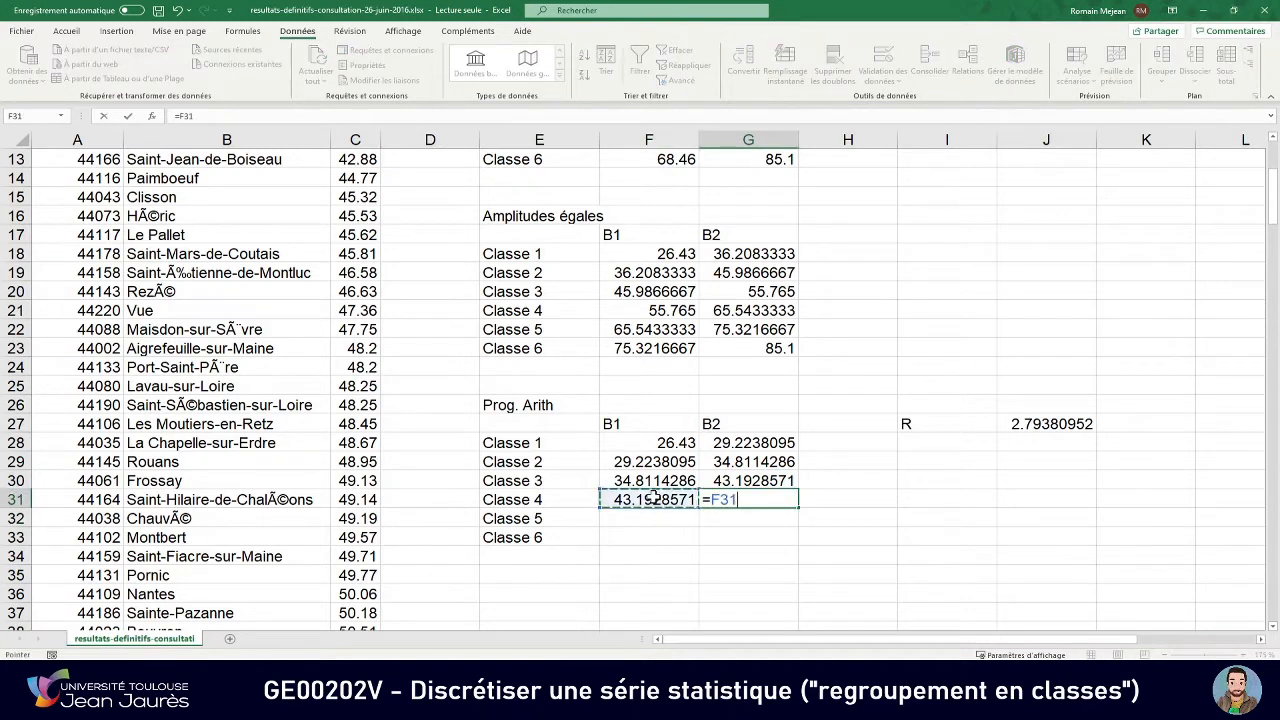
type("+")
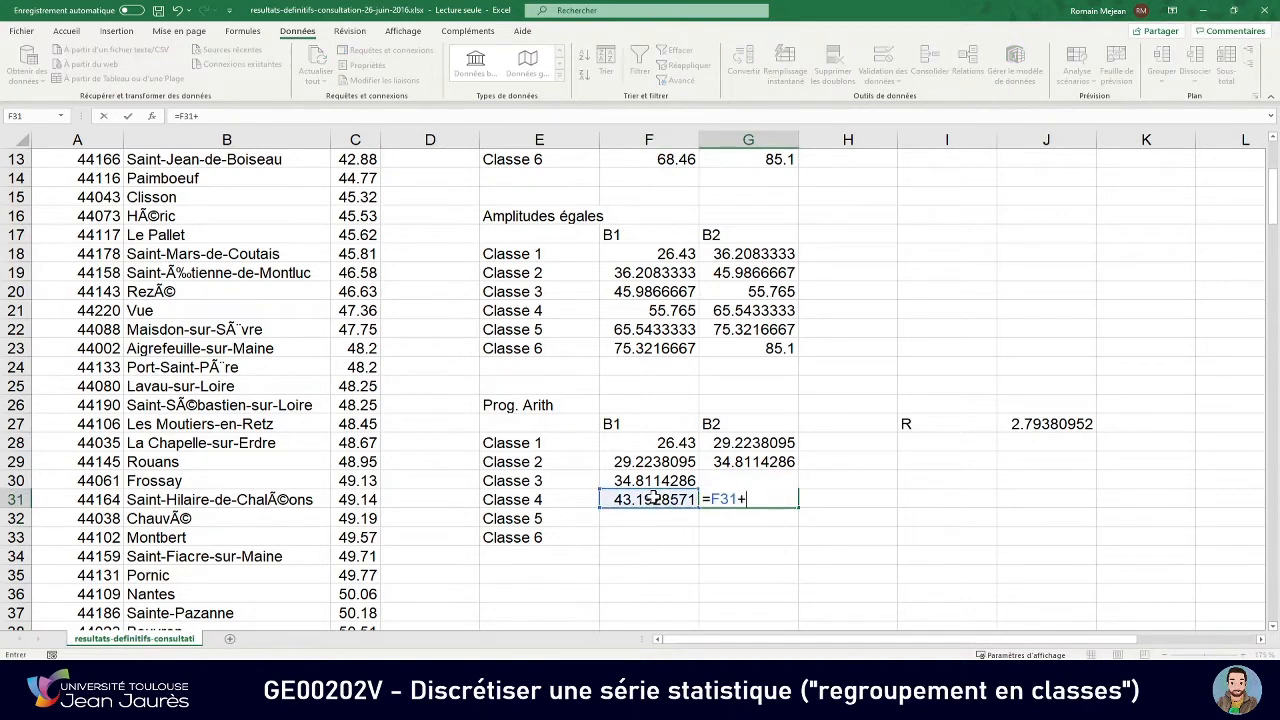
type("4*")
left_click(1025, 424)
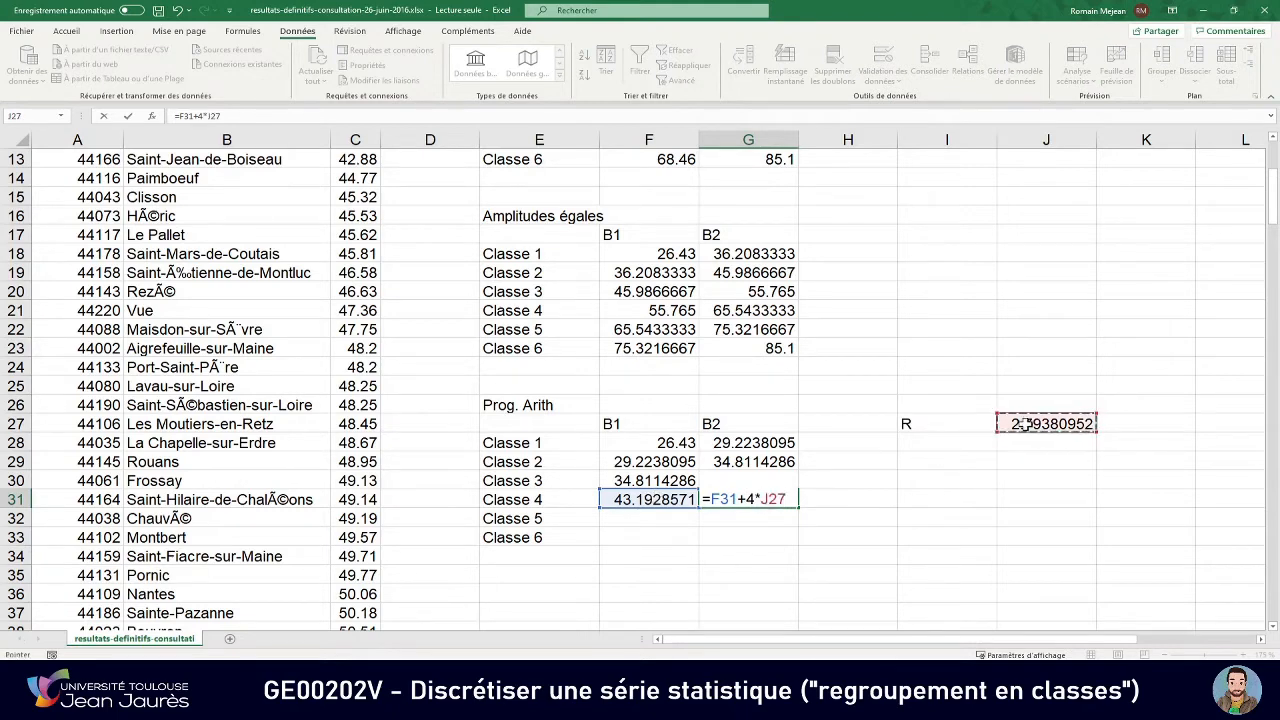
key("Return")
Set the lower bound of Classe 5 in F32 to the upper bound of Classe 4 with =G31.
left_click(674, 515)
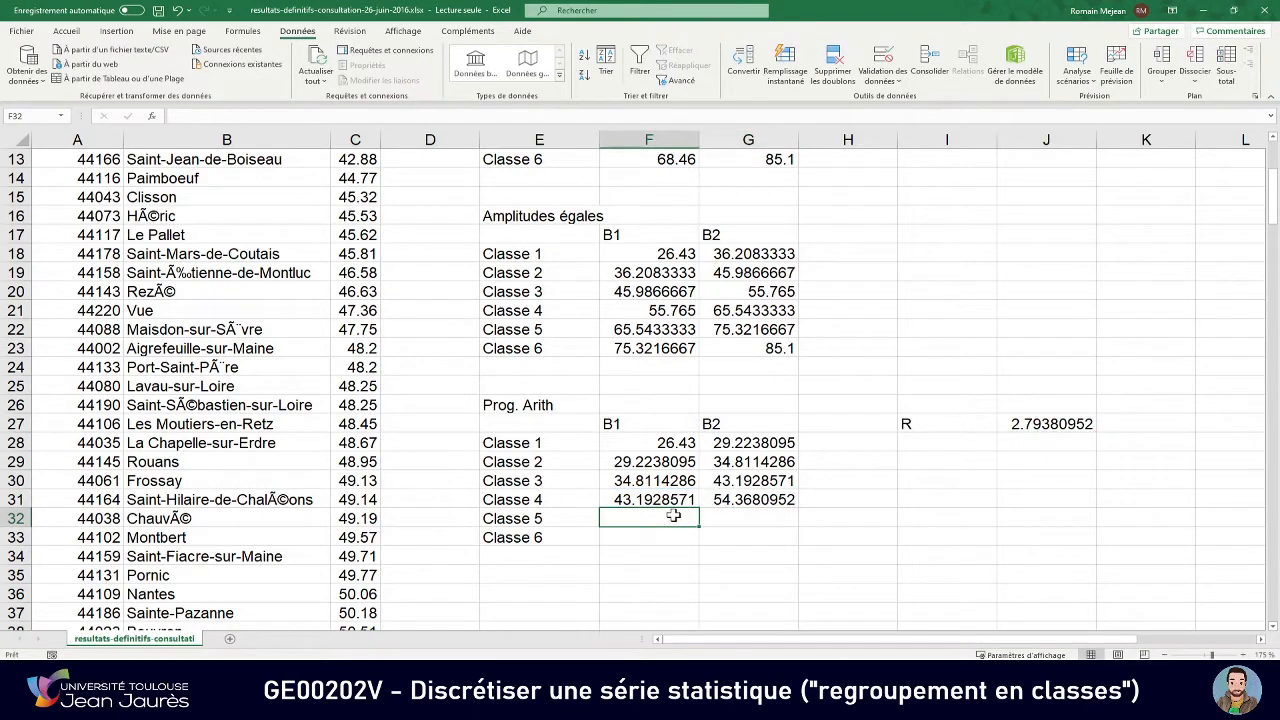
type("=")
left_click(758, 500)
key("Return")
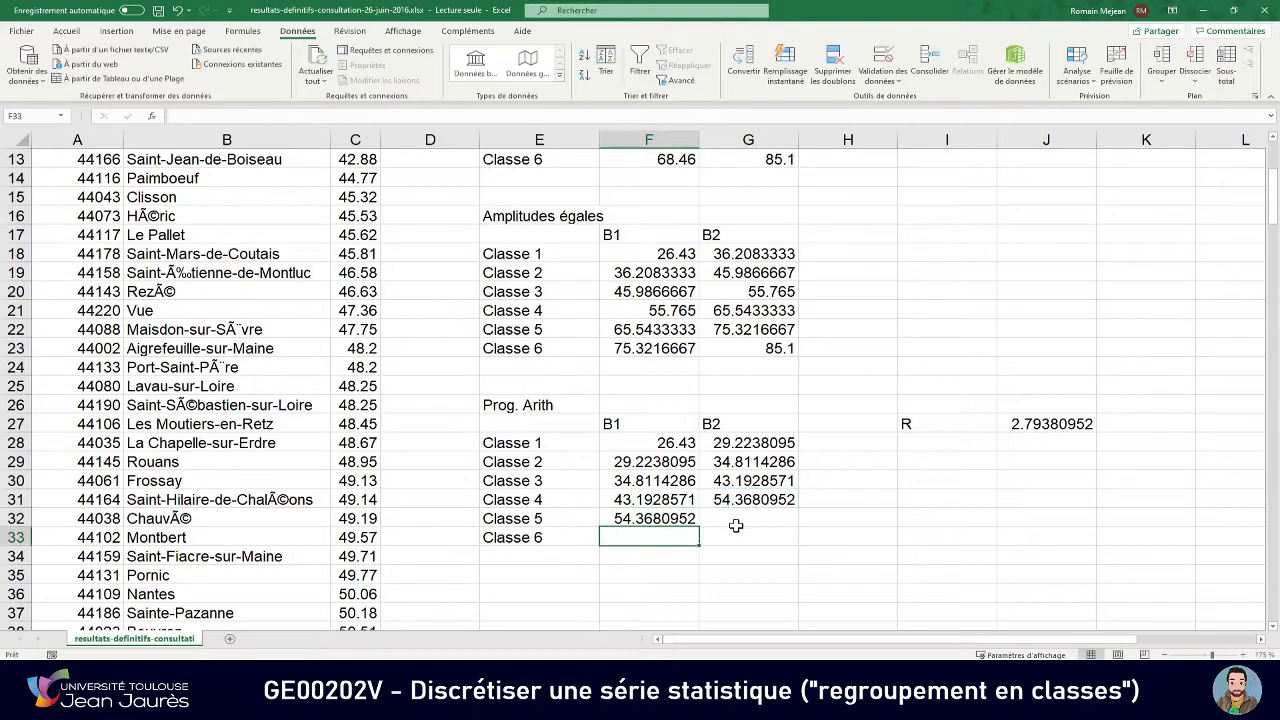
Calculate the upper bound of Classe 5 in G32 with the formula =F32+5*J27.
left_click(736, 518)
type("=")
left_click(668, 518)
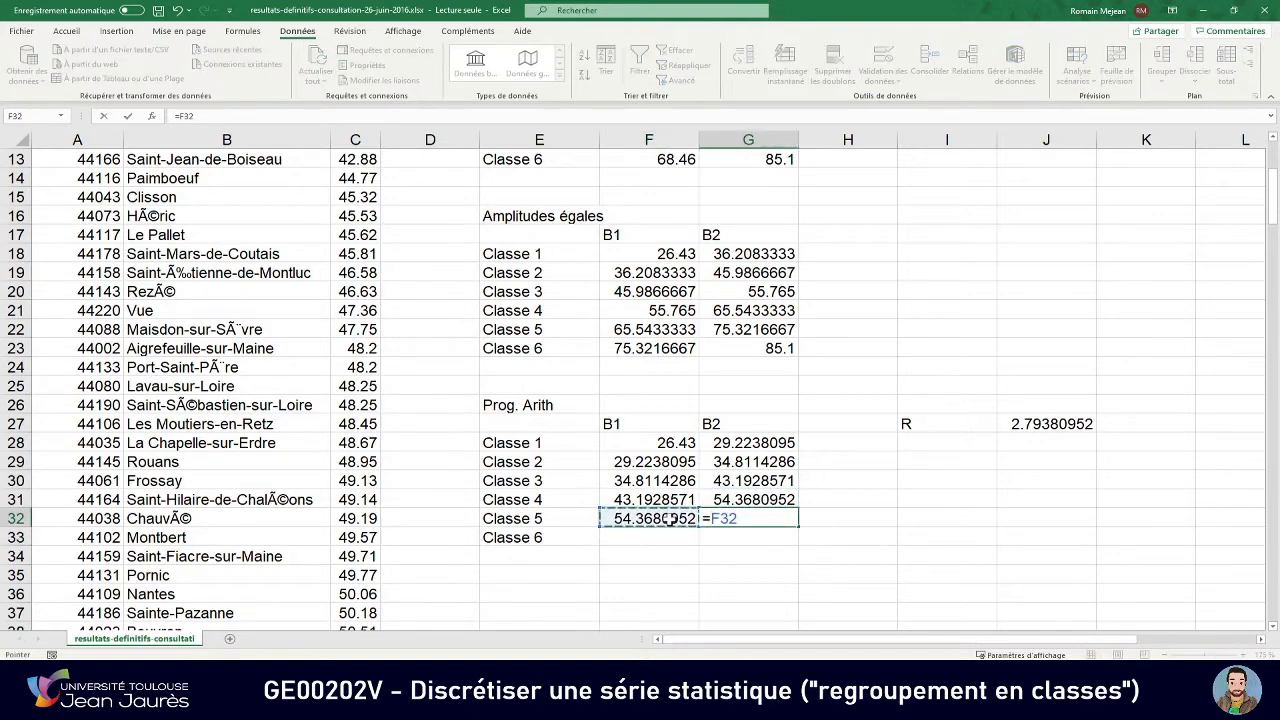
type("+5")
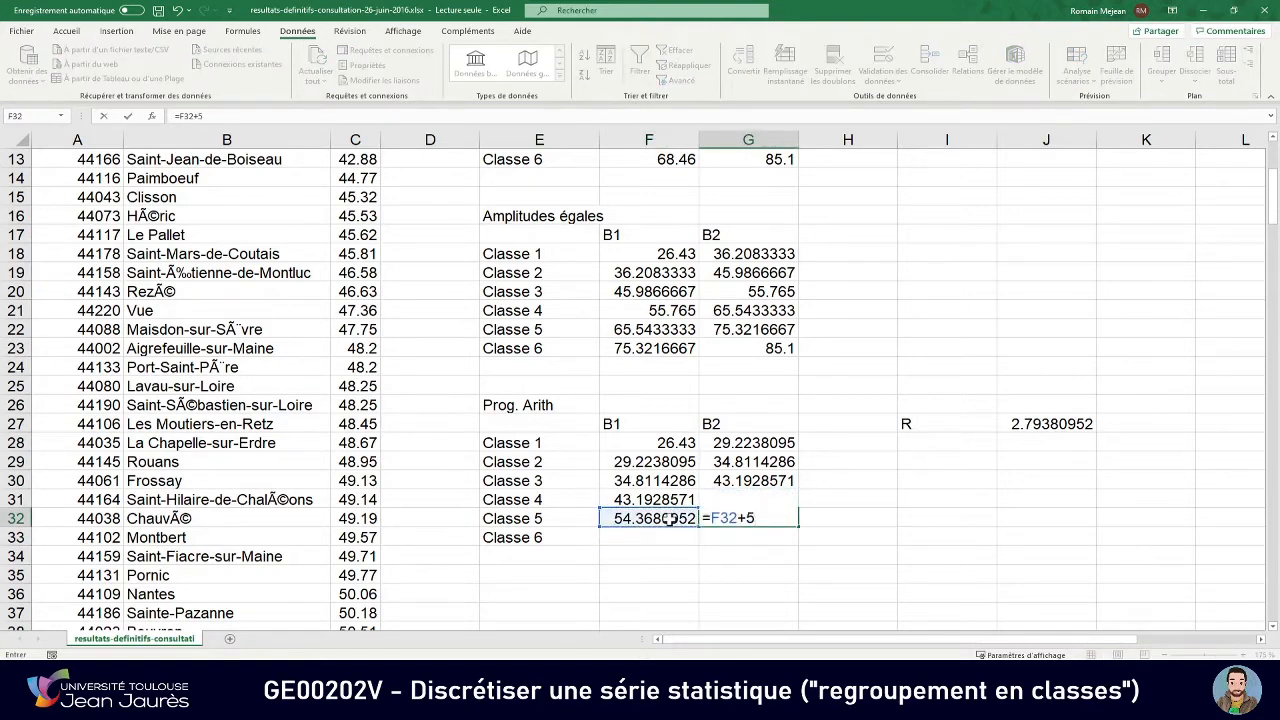
type("*")
left_click(1046, 424)
key("Return")
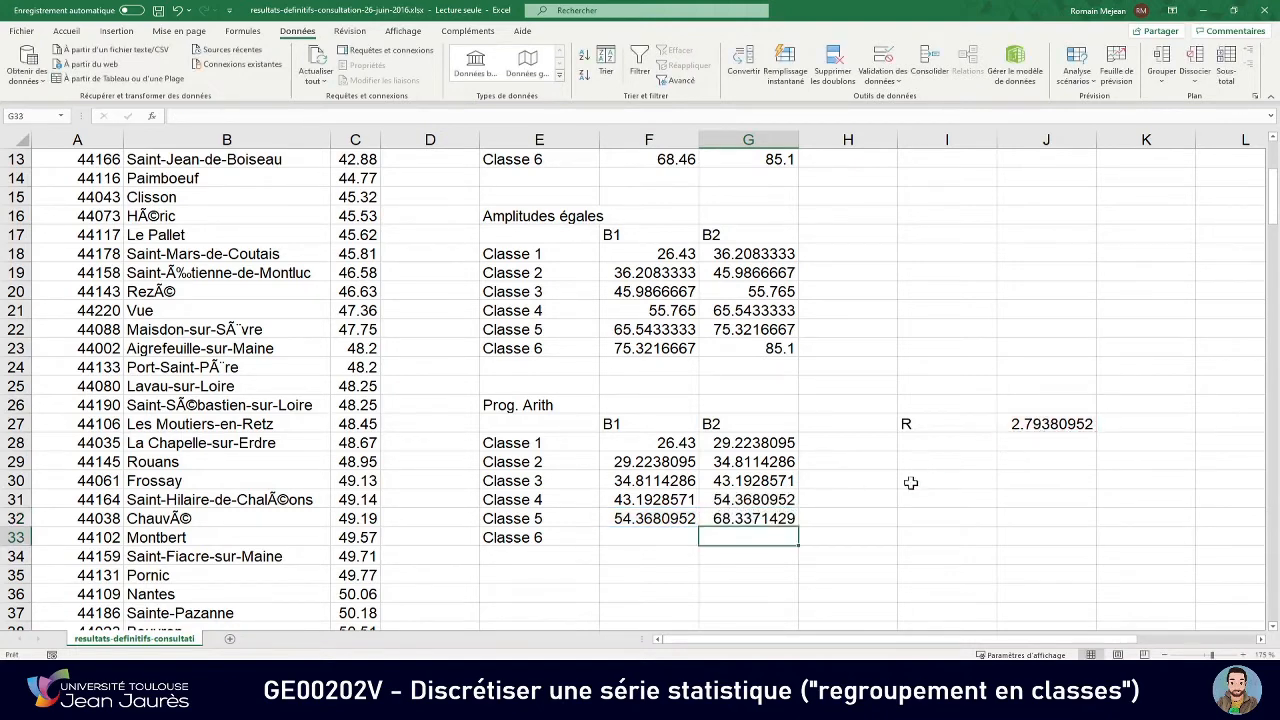
Set the lower bound of Classe 6 in F33 to the upper bound of Classe 5 with =G32.
left_click(660, 537)
type("=")
left_click(752, 518)
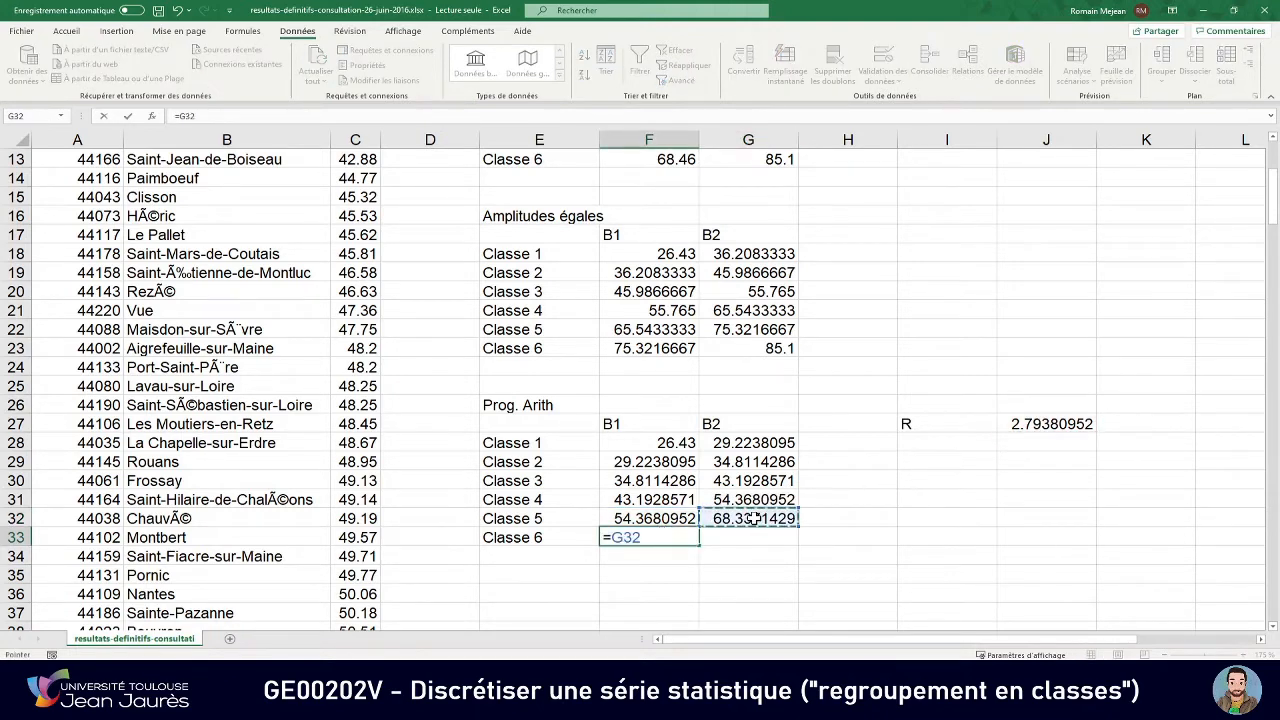
key("Return")
Calculate the upper bound of Classe 6 in G33 with the formula =F33+6*J27.
left_click(739, 535)
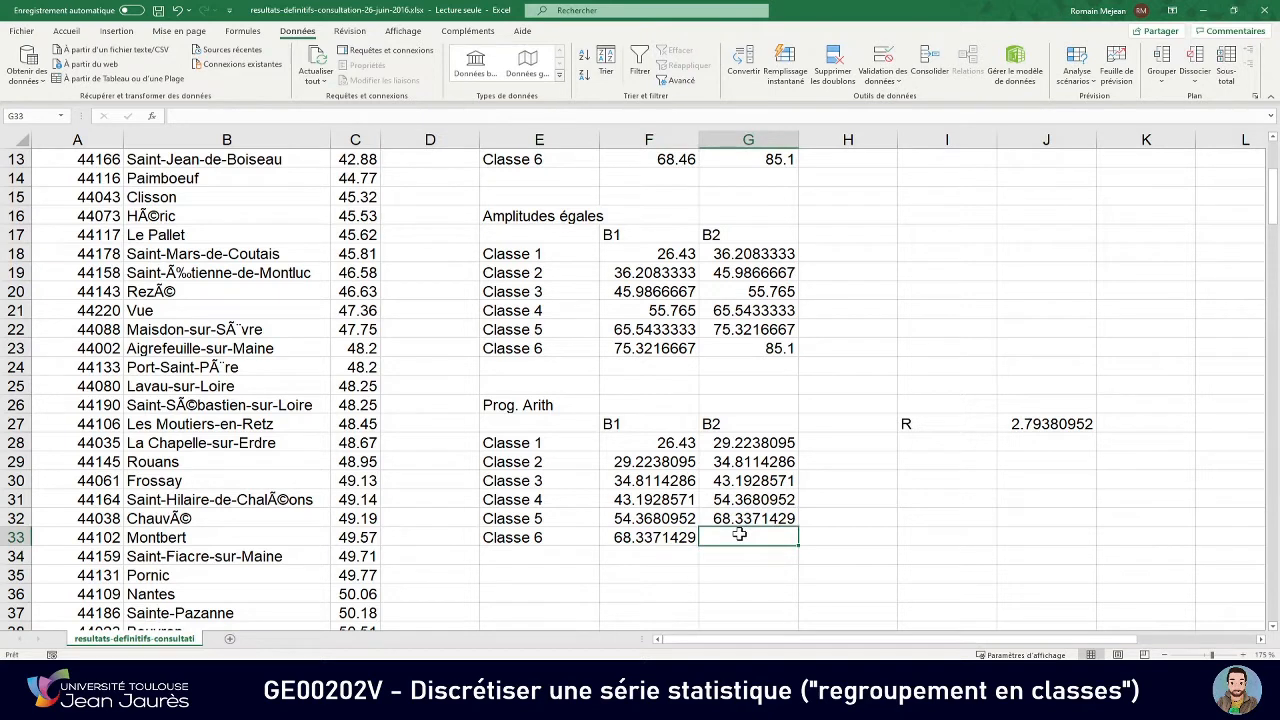
type("=")
left_click(676, 537)
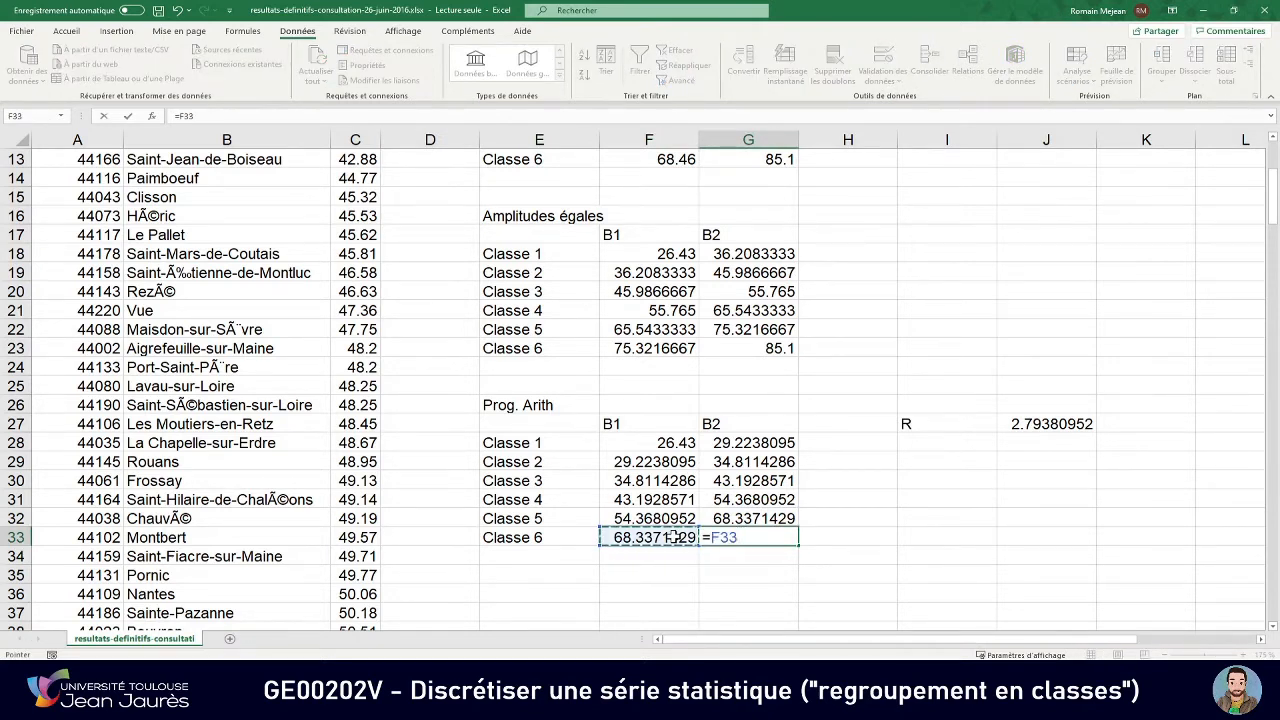
type("+")
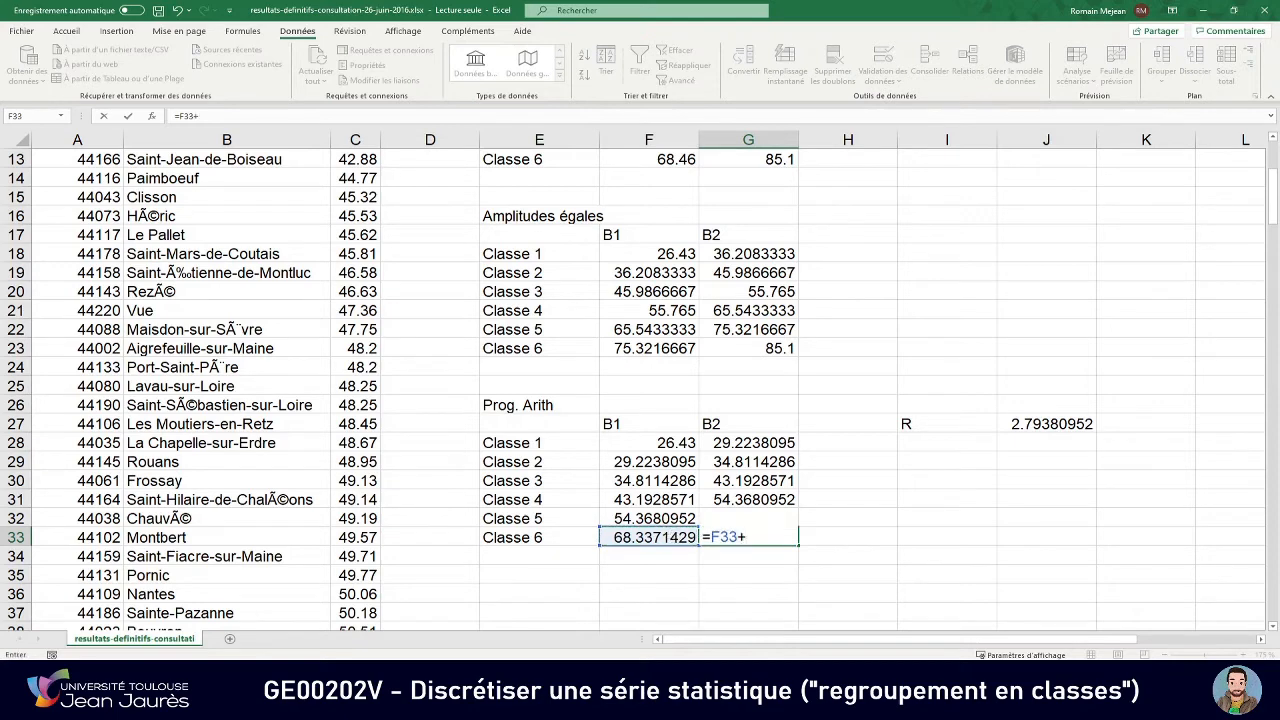
type("6*")
left_click(1015, 424)
key("Return")
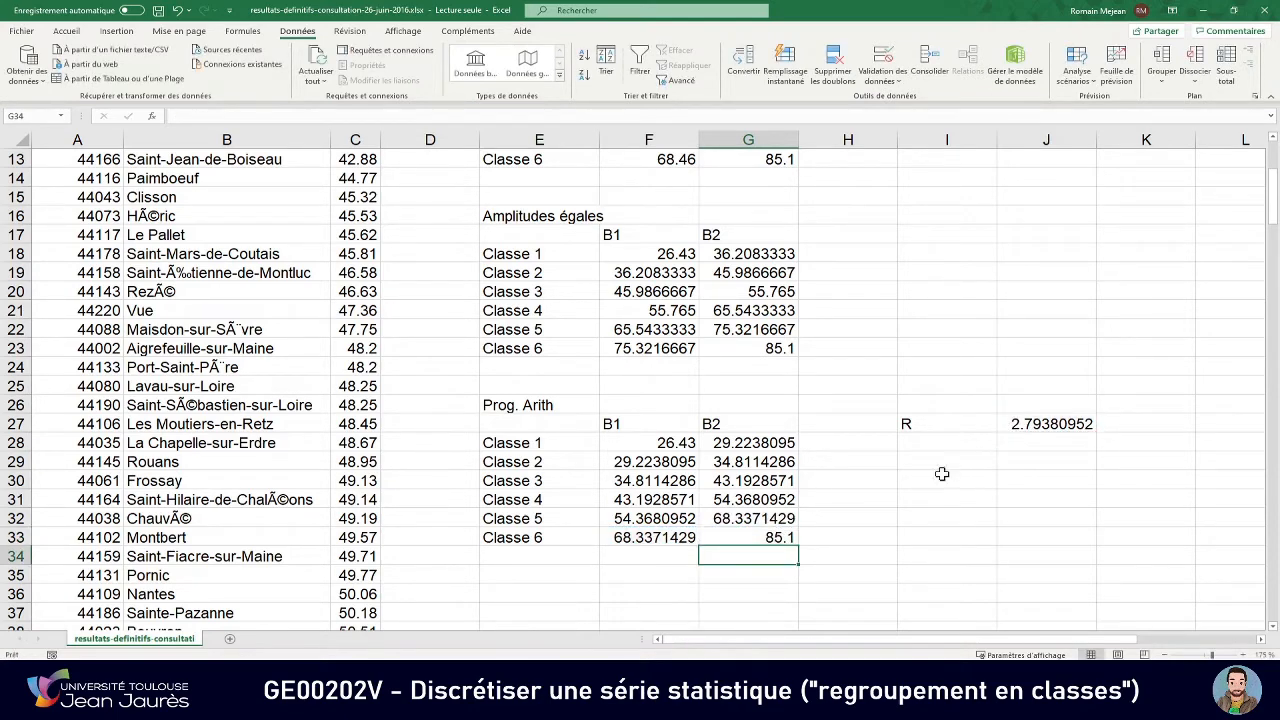
Review the class bounds and their formulas in the Prog. Arith table, F28:G33.
left_click(776, 534)
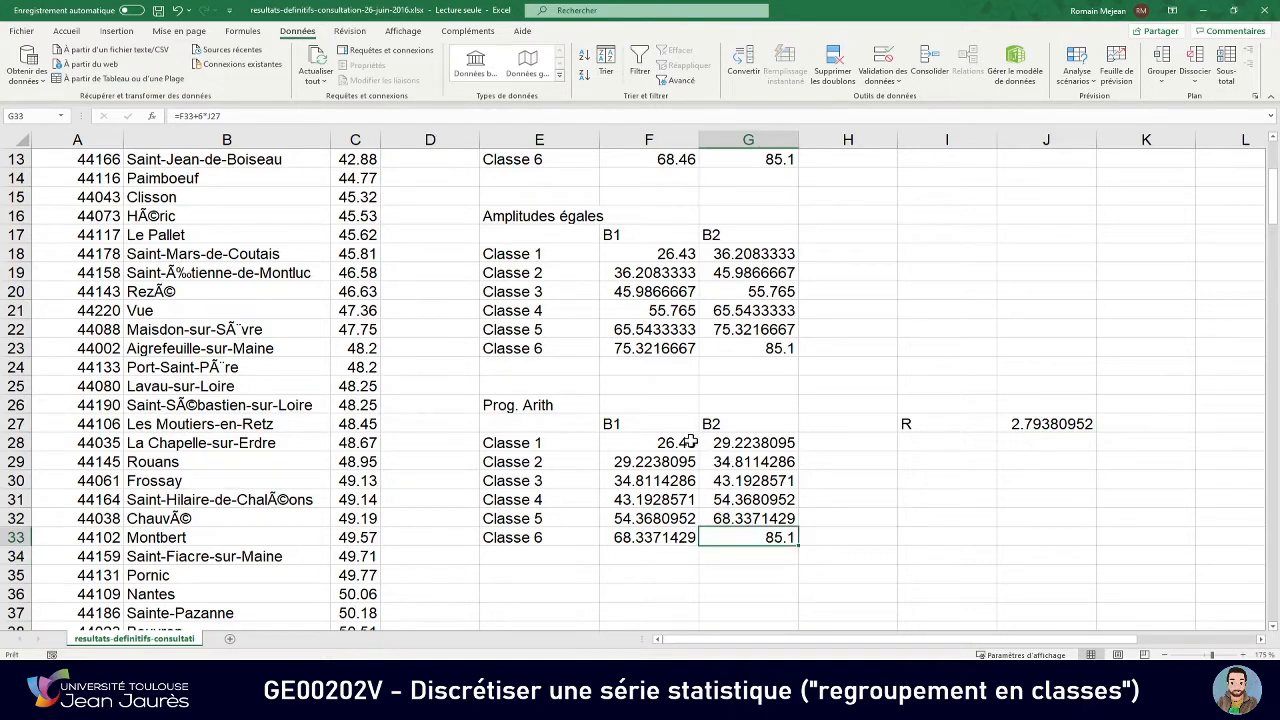
left_click_drag(686, 441, 766, 537)
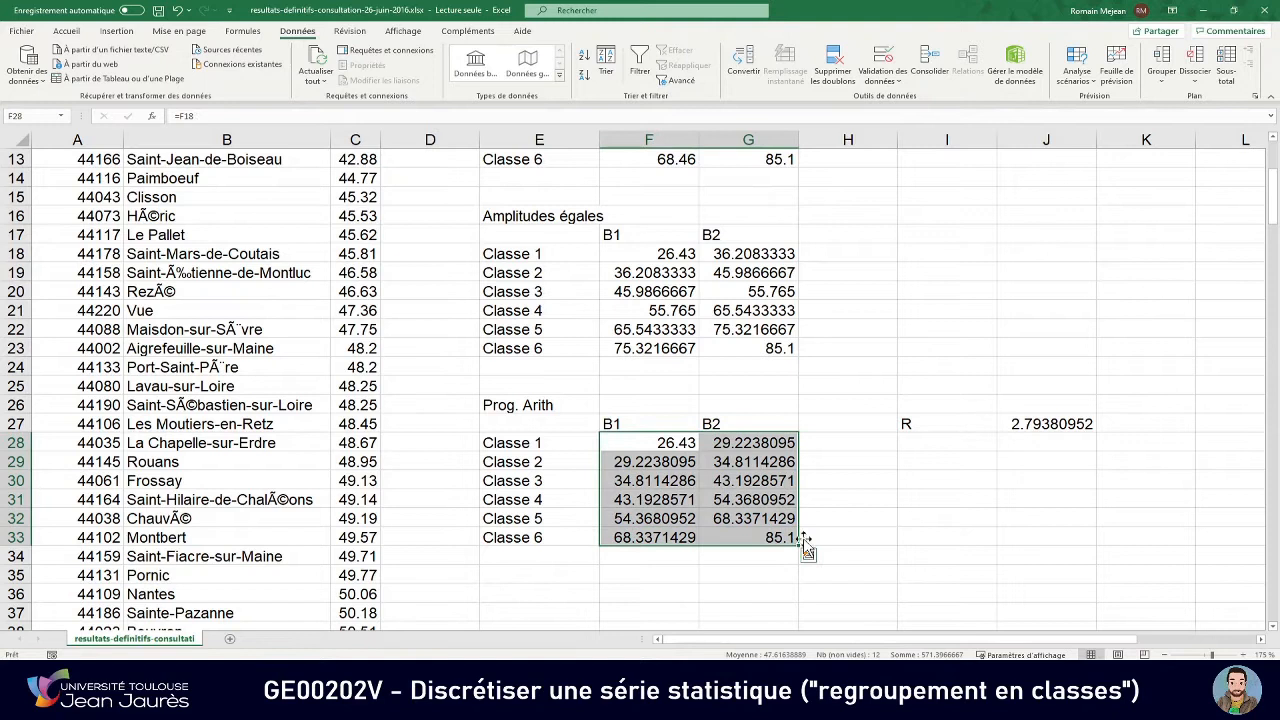
left_click(870, 493)
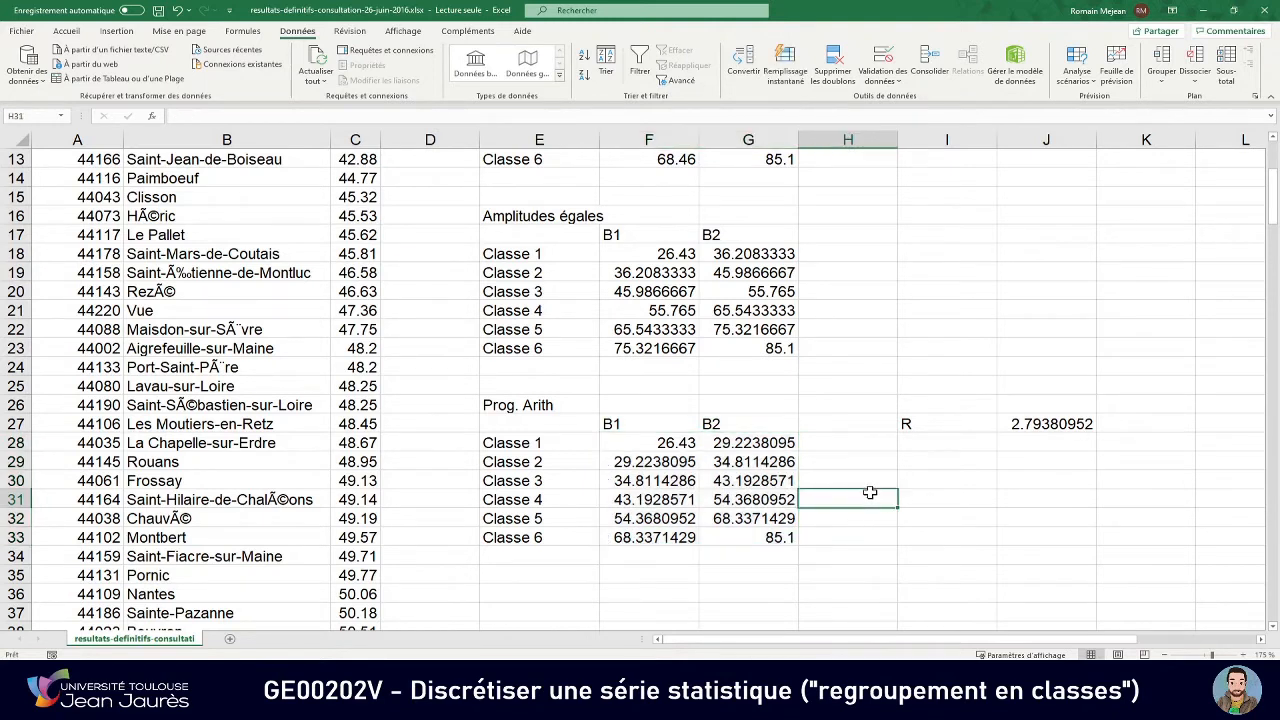
left_click(649, 442)
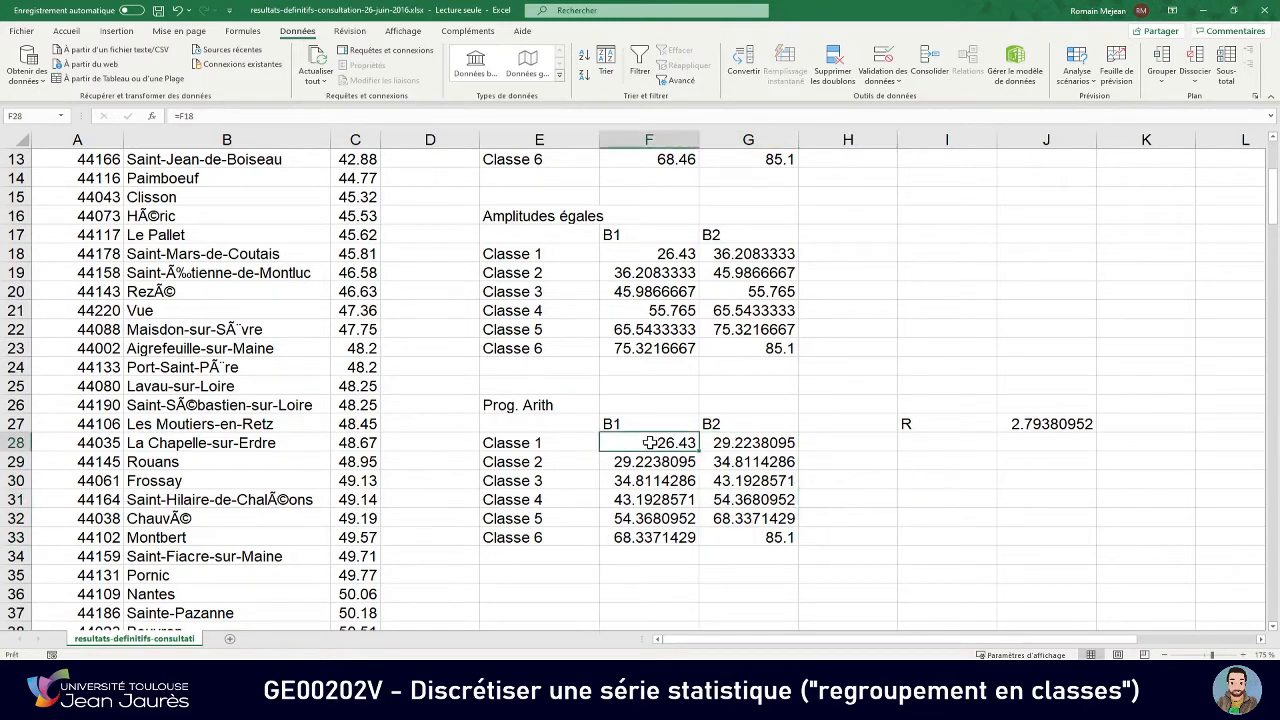
left_click(738, 441)
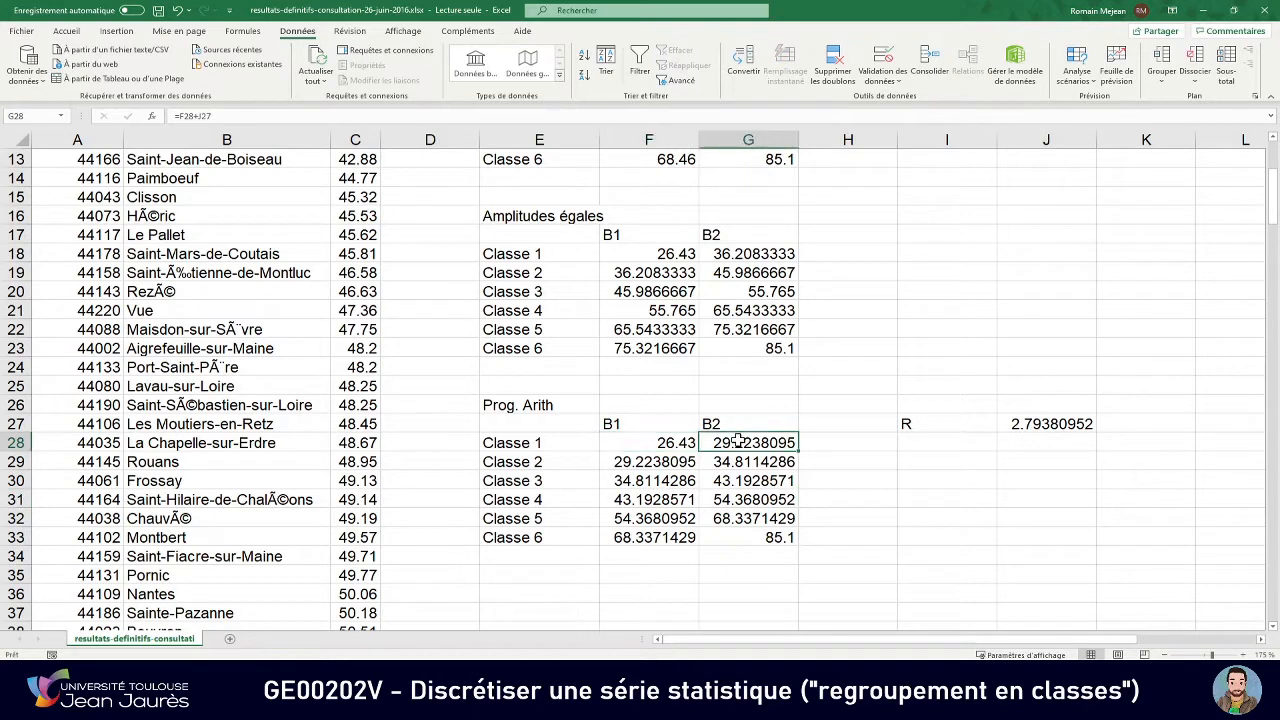
left_click(645, 463)
left_click(738, 462)
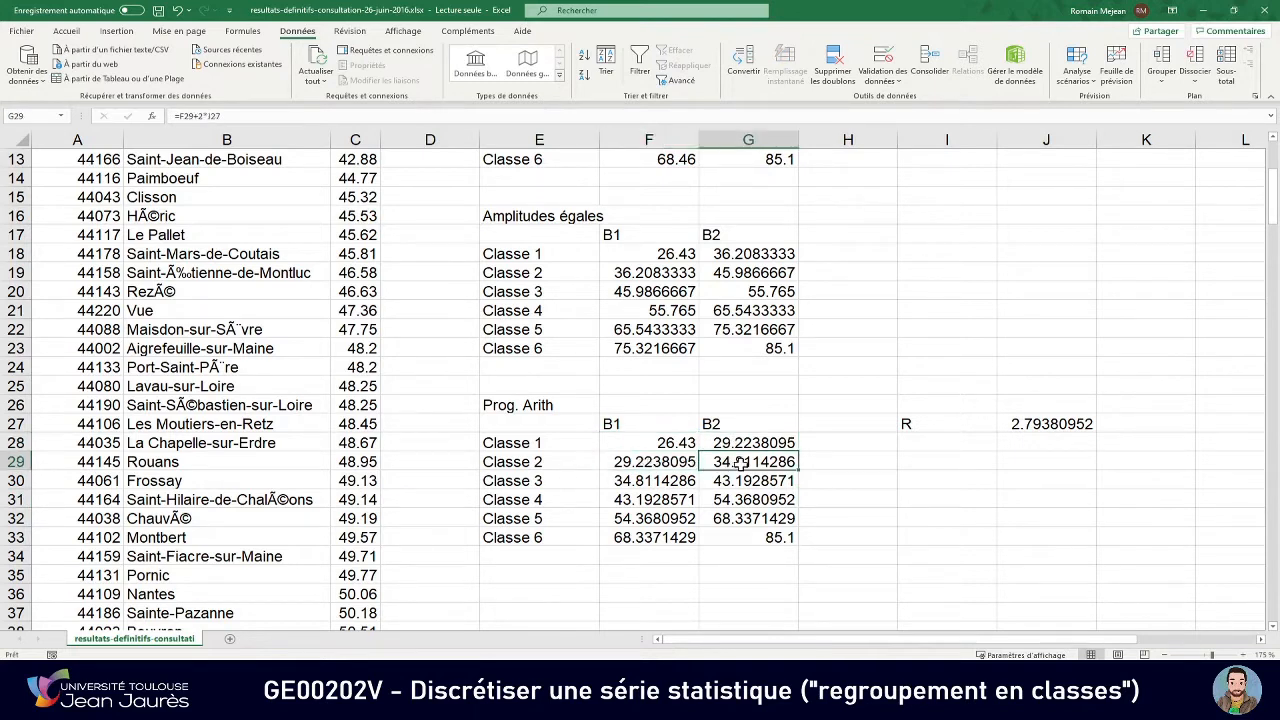
left_click(672, 481)
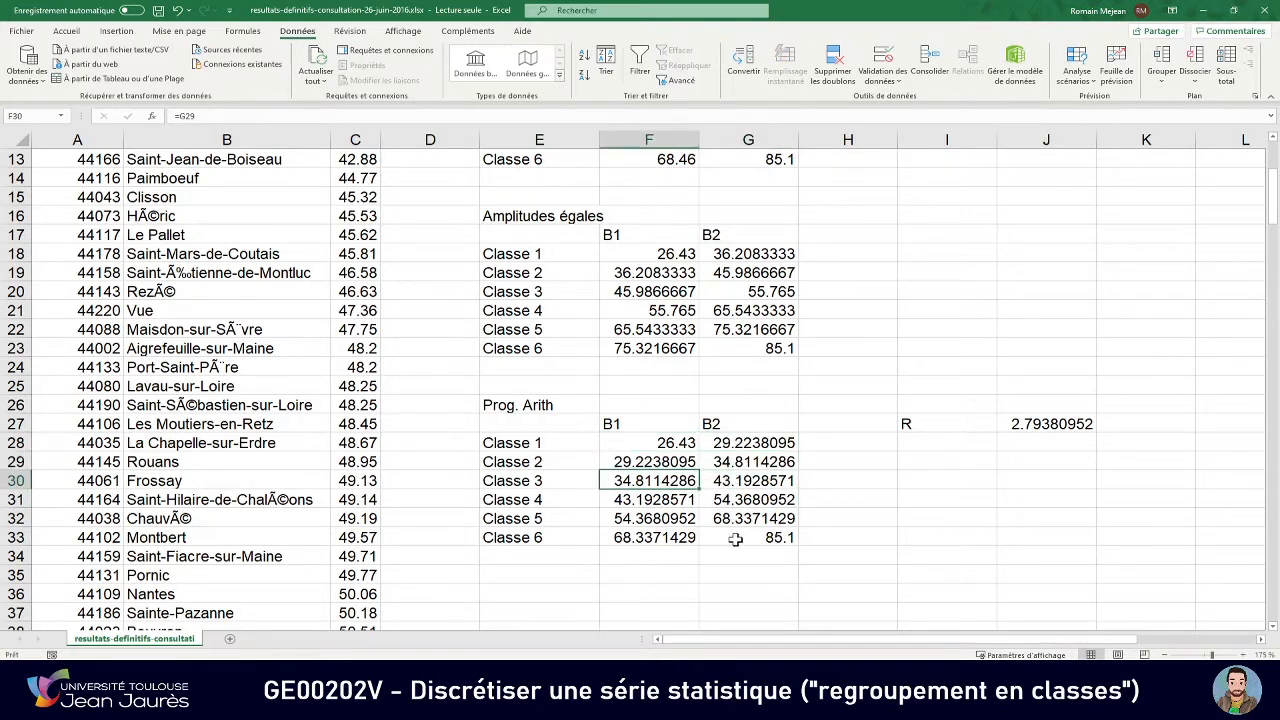
scroll(735, 457, "down", 2)
scroll(735, 457, "up", 5)
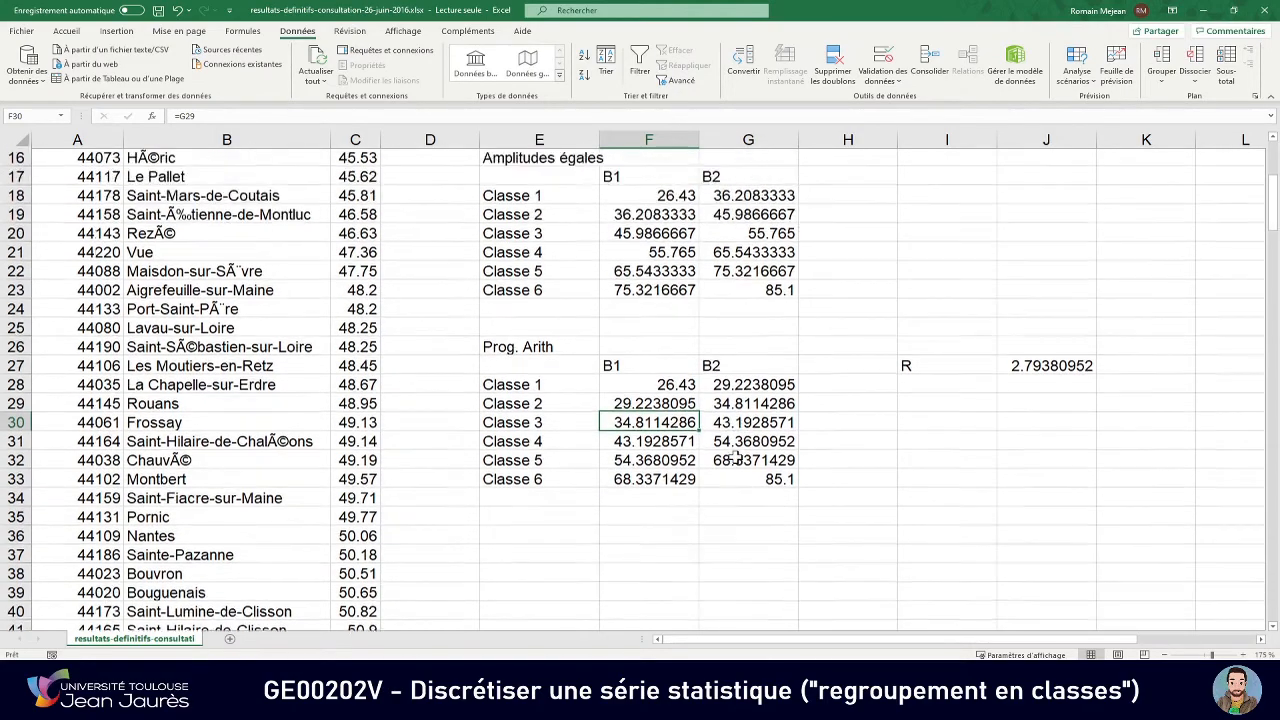
Copy the Prog. Arith table E26:G33 and paste it below, starting at E37.
scroll(735, 457, "down", 6)
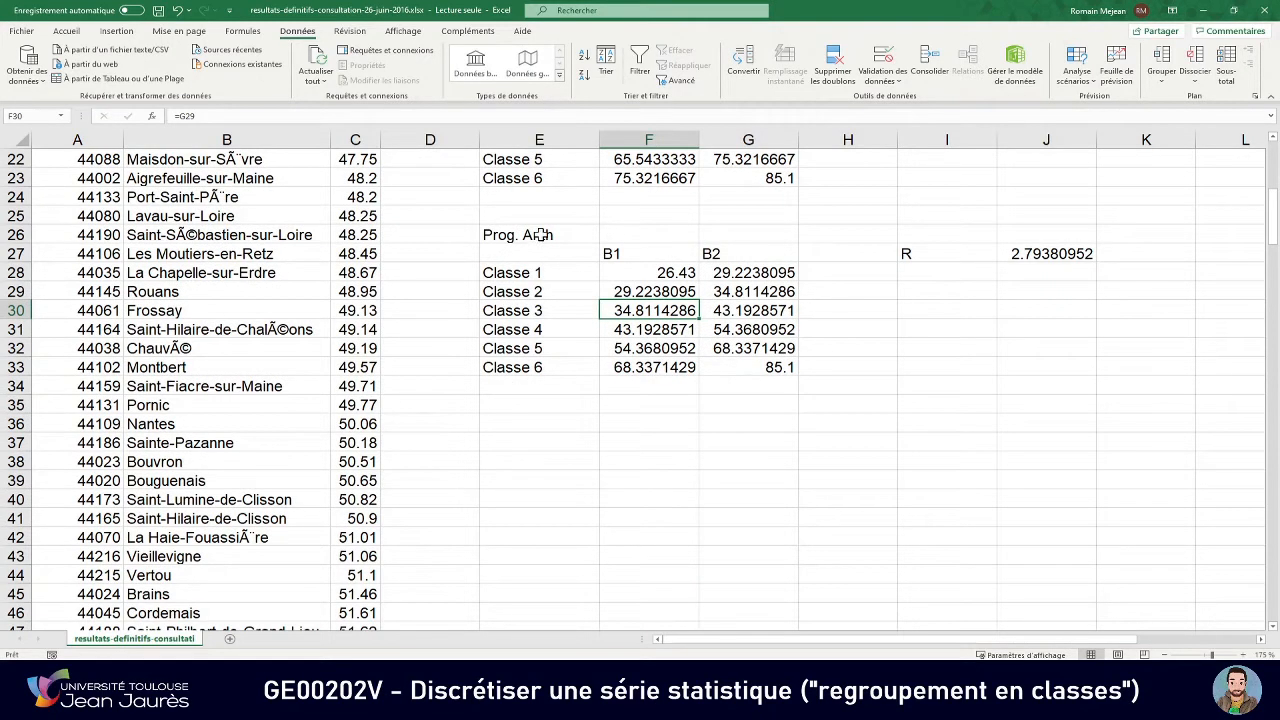
mouse_move(540, 234)
left_mouse_down()
mouse_move(663, 240)
mouse_move(765, 367)
left_mouse_up()
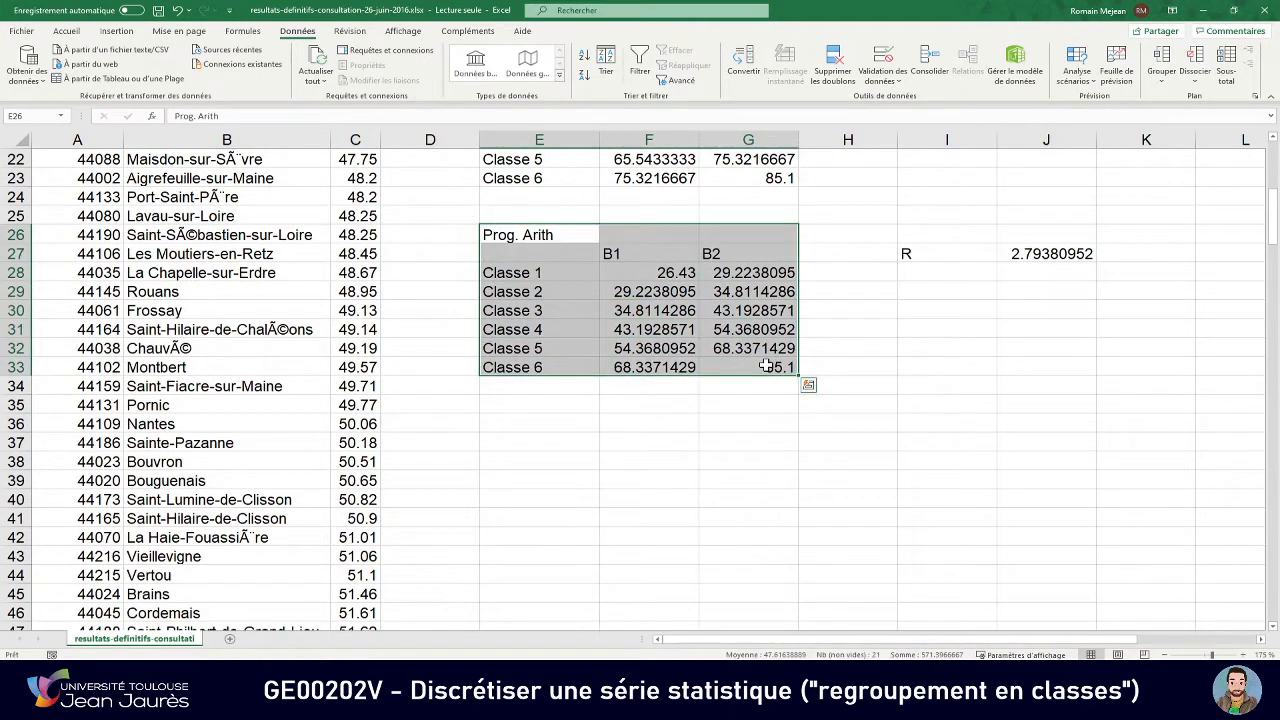
key("ctrl+c")
left_click(535, 446)
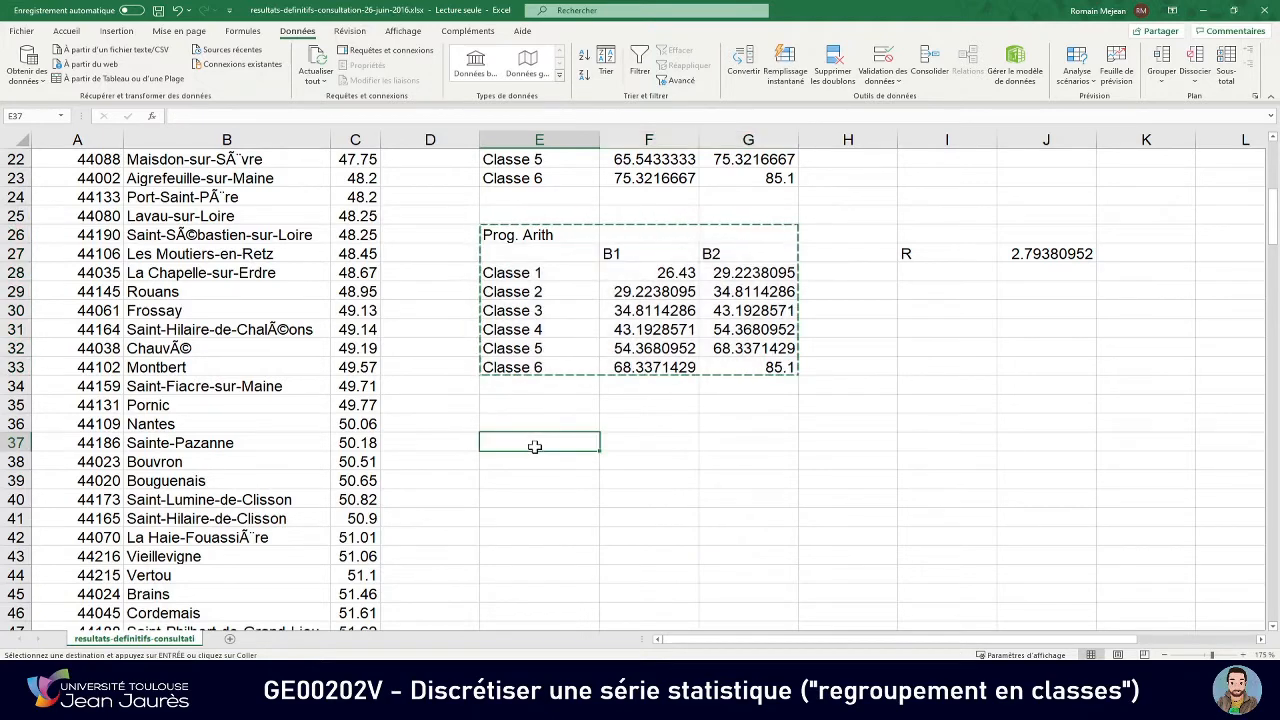
key("ctrl+v")
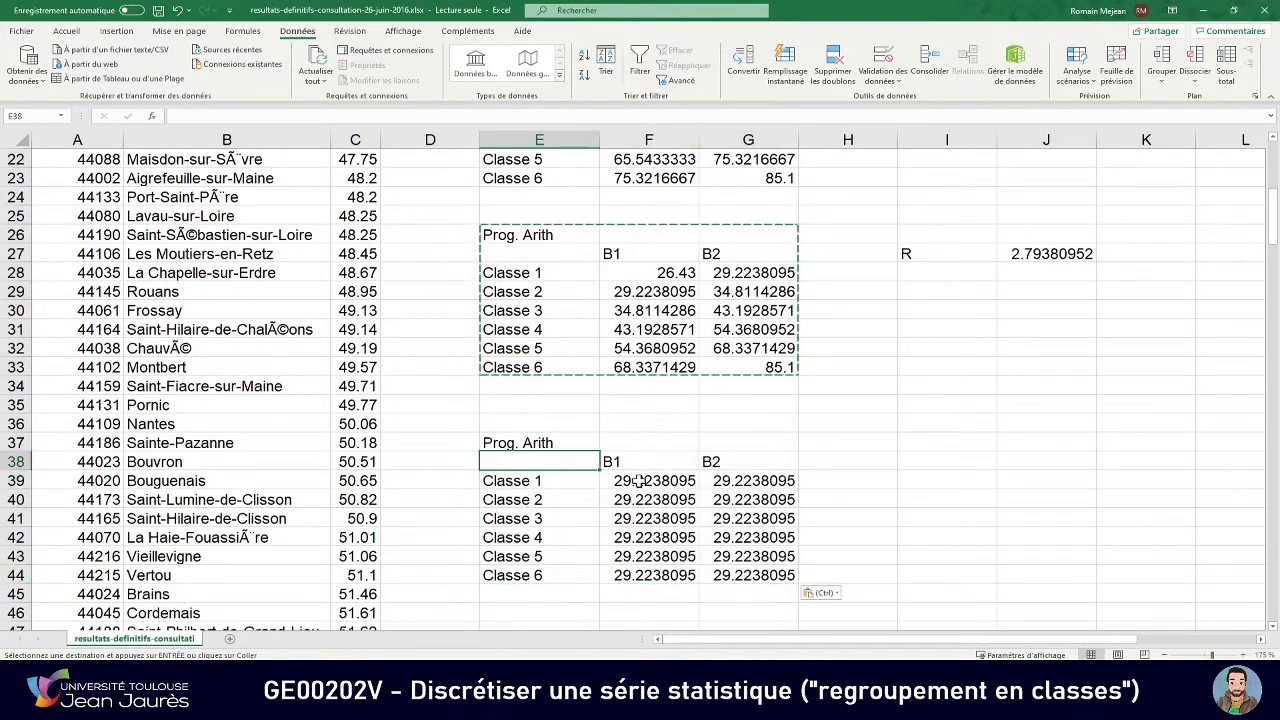
Clear the bounds in F39:G44 and the Prog. Arith title in E37 from the pasted table.
left_click_drag(638, 481, 746, 577)
key("Delete")
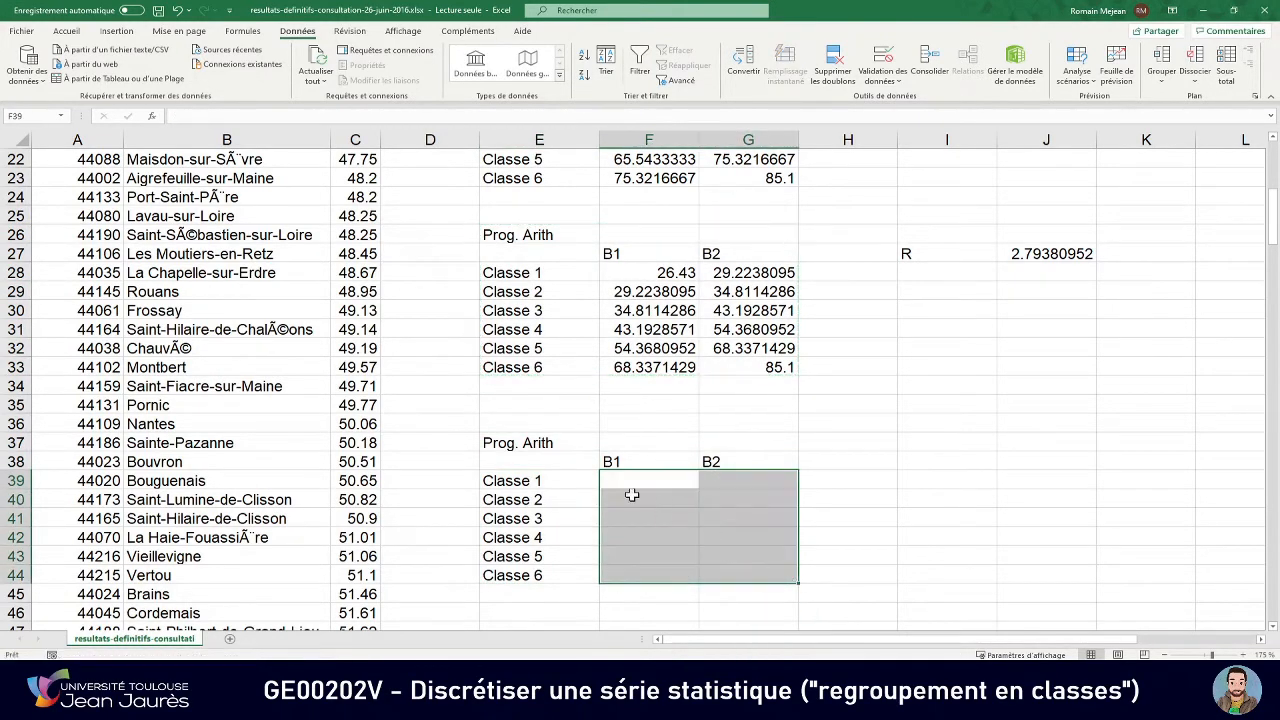
left_click(553, 443)
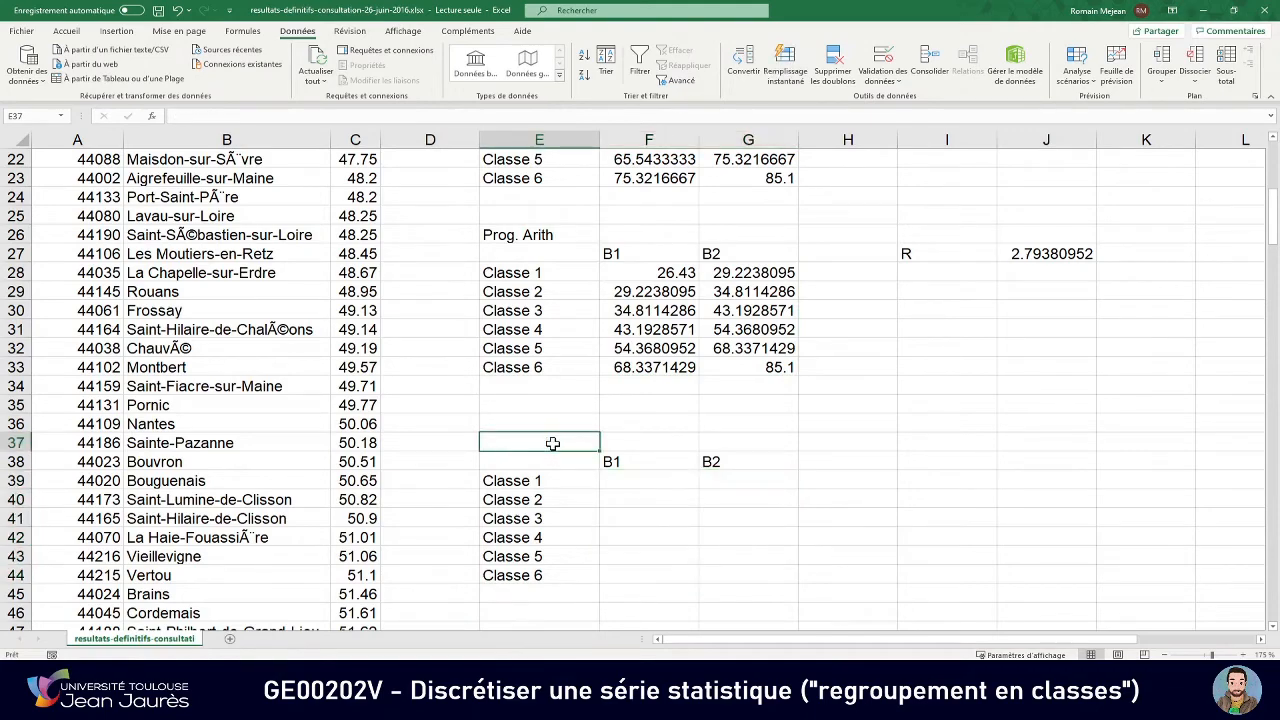
Switch to PowerPoint and open slide 27, which introduces the nested means method (La méthode des moyennes emboîtées).
key("alt+Tab")
scroll(170, 393, "down", 2)
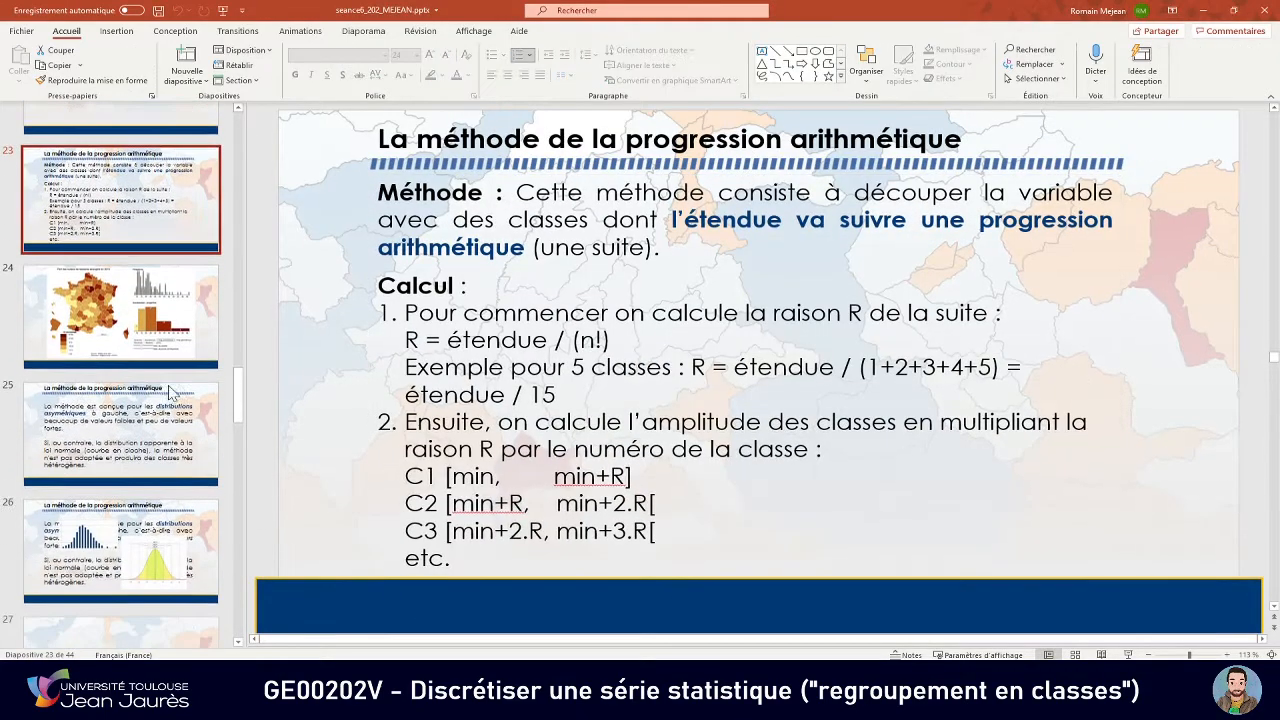
scroll(170, 393, "down", 3)
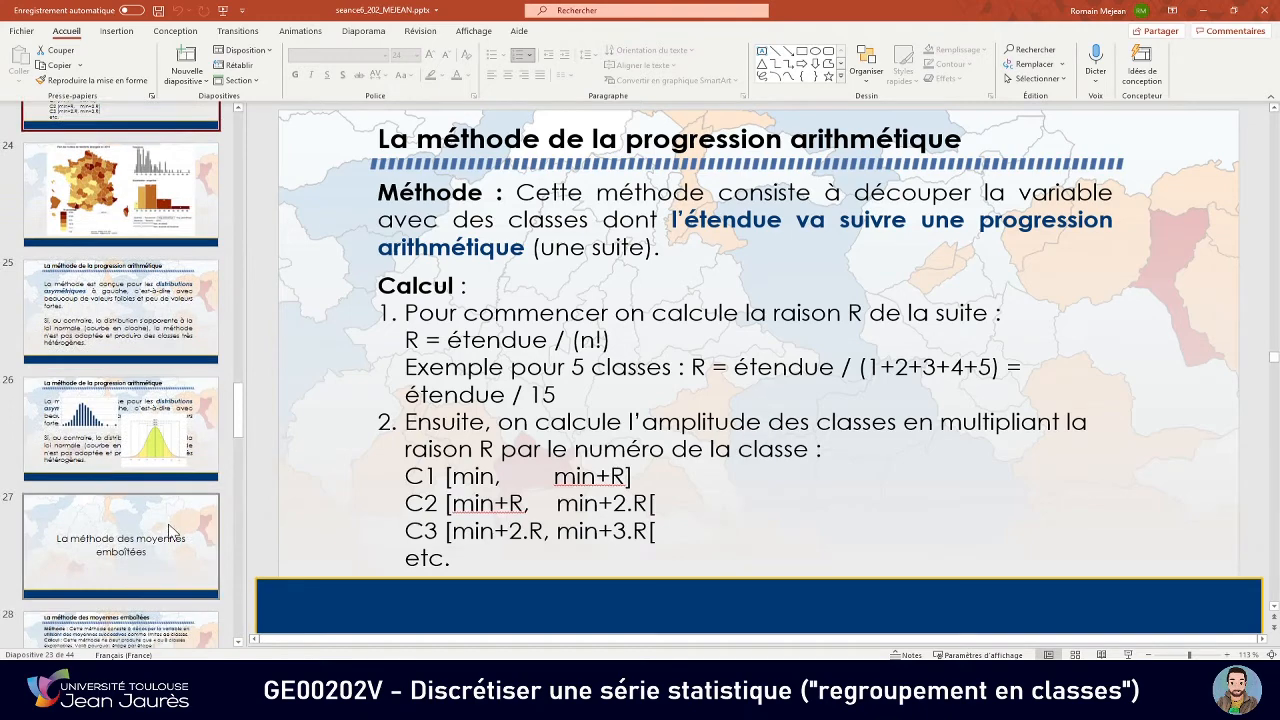
left_click(170, 531)
scroll(172, 350, "down", 4)
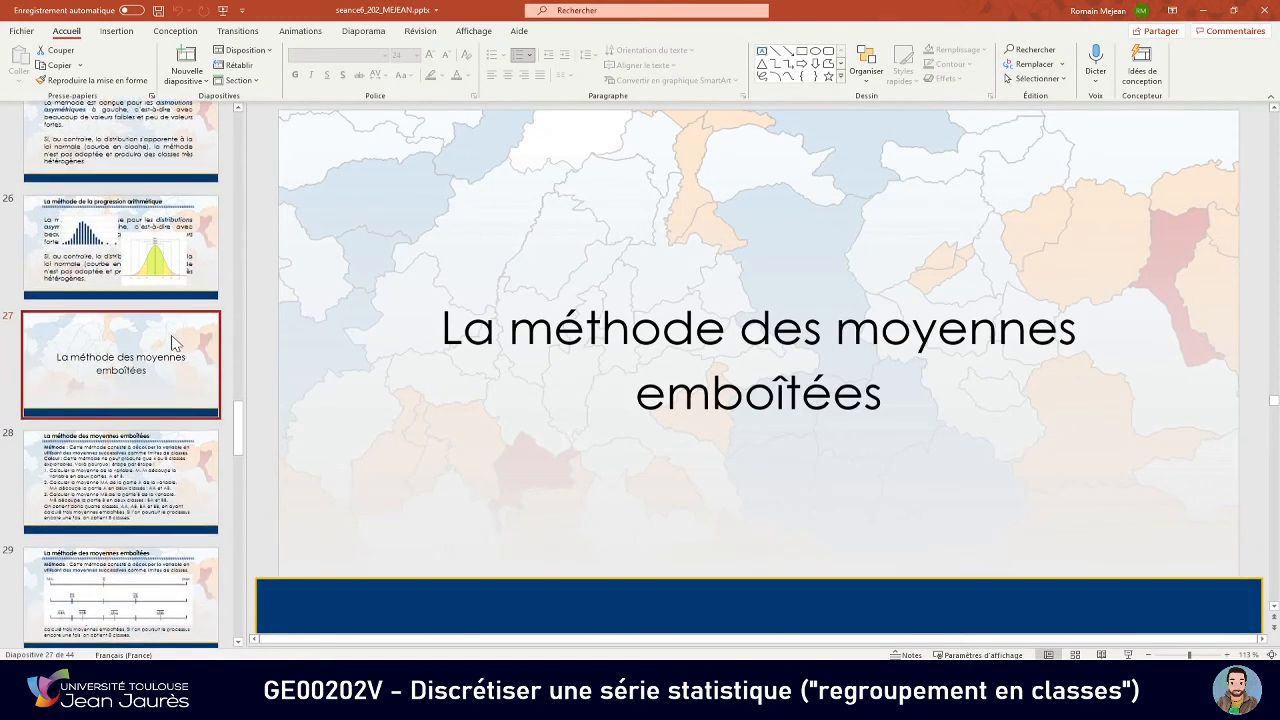
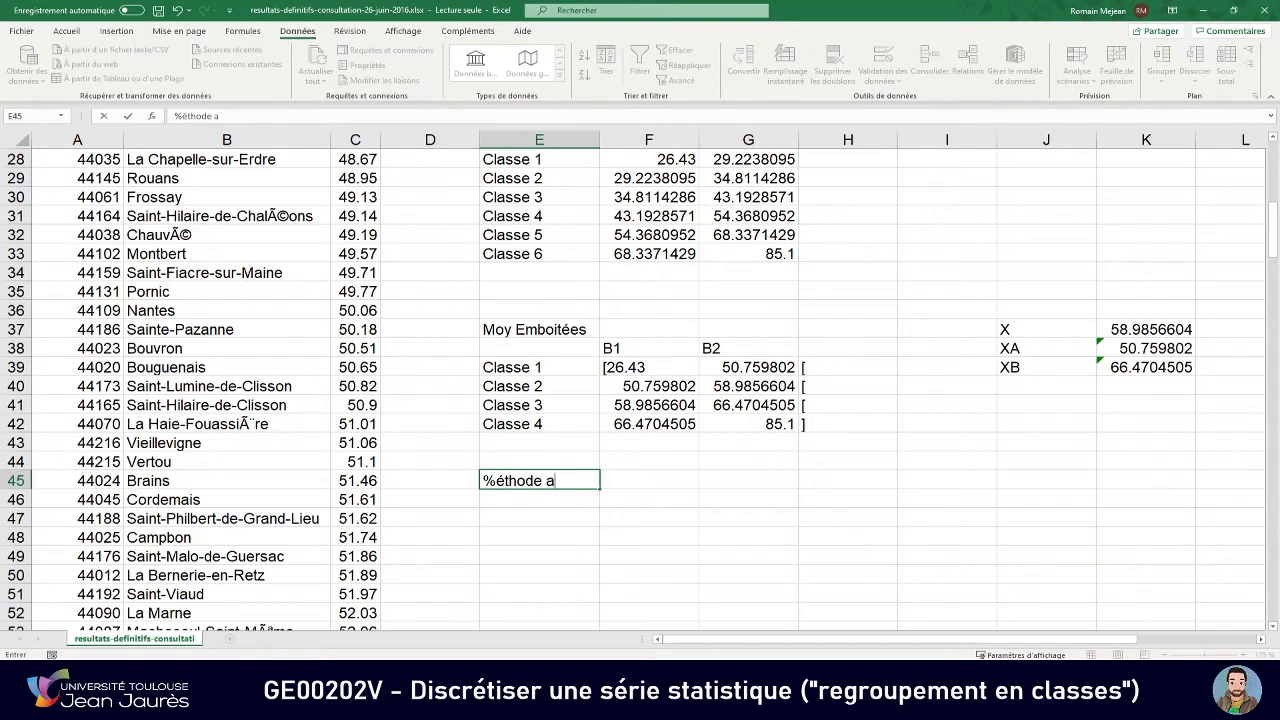
Replace the mistyped text in E45 with the table title Méthode Sd.
key("BackSpace")
key("BackSpace")
key("BackSpace")
key("BackSpace")
key("BackSpace")
key("BackSpace")
key("BackSpace")
key("BackSpace")
key("BackSpace")
type("Méth")
key("BackSpace")
key("BackSpace")
type("thode Sd")
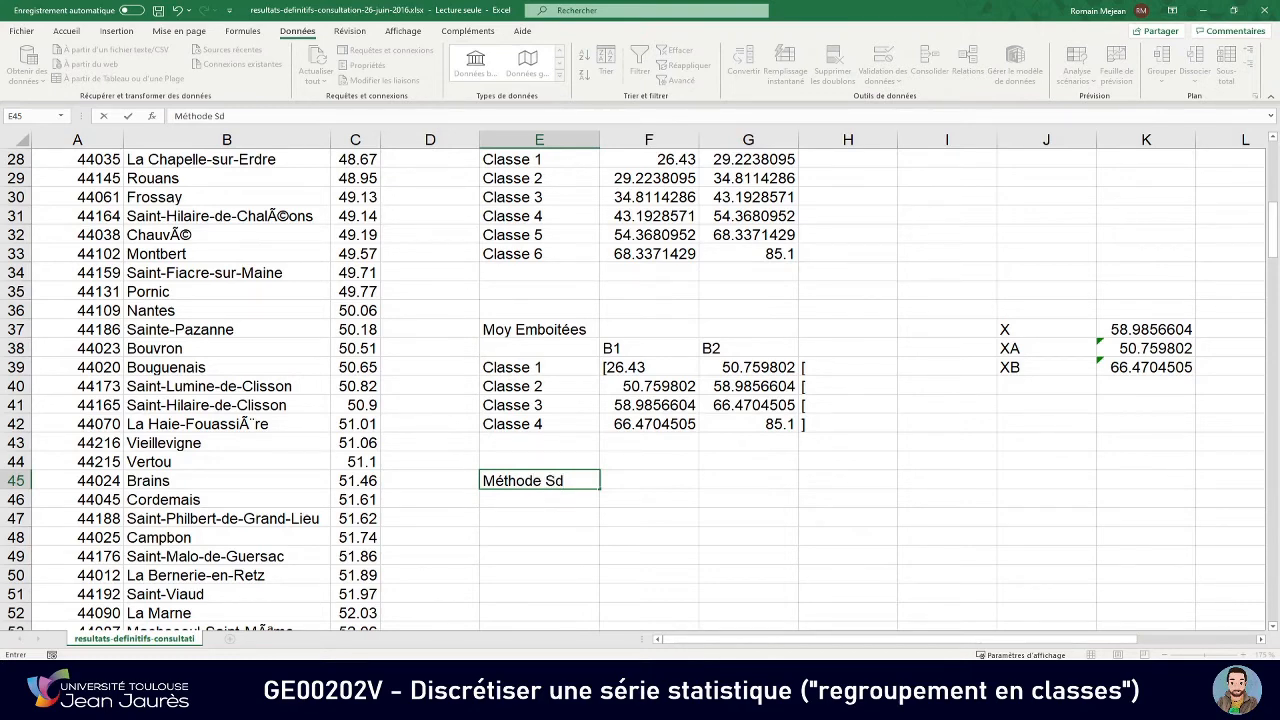
key("Return")
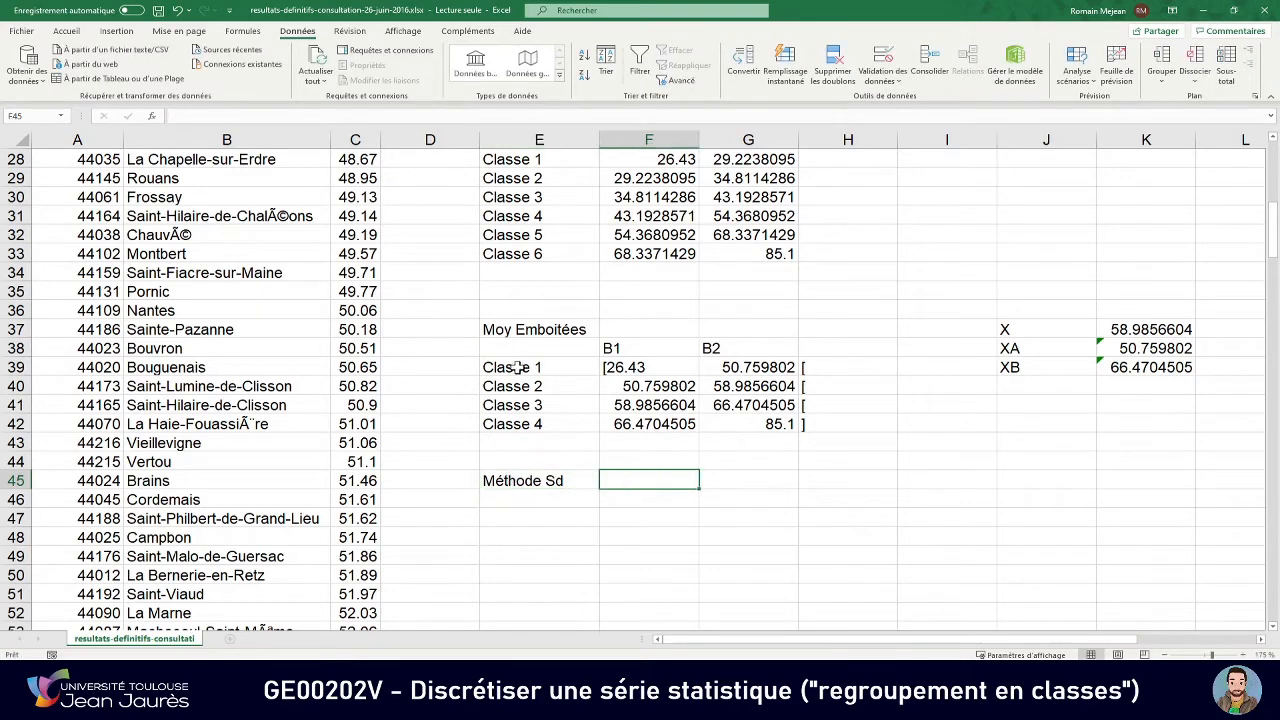
Copy the class labels E39:E42 to E47 and extend the series to Classe 5 in E51.
left_click_drag(516, 368, 521, 416)
key("ctrl+c")
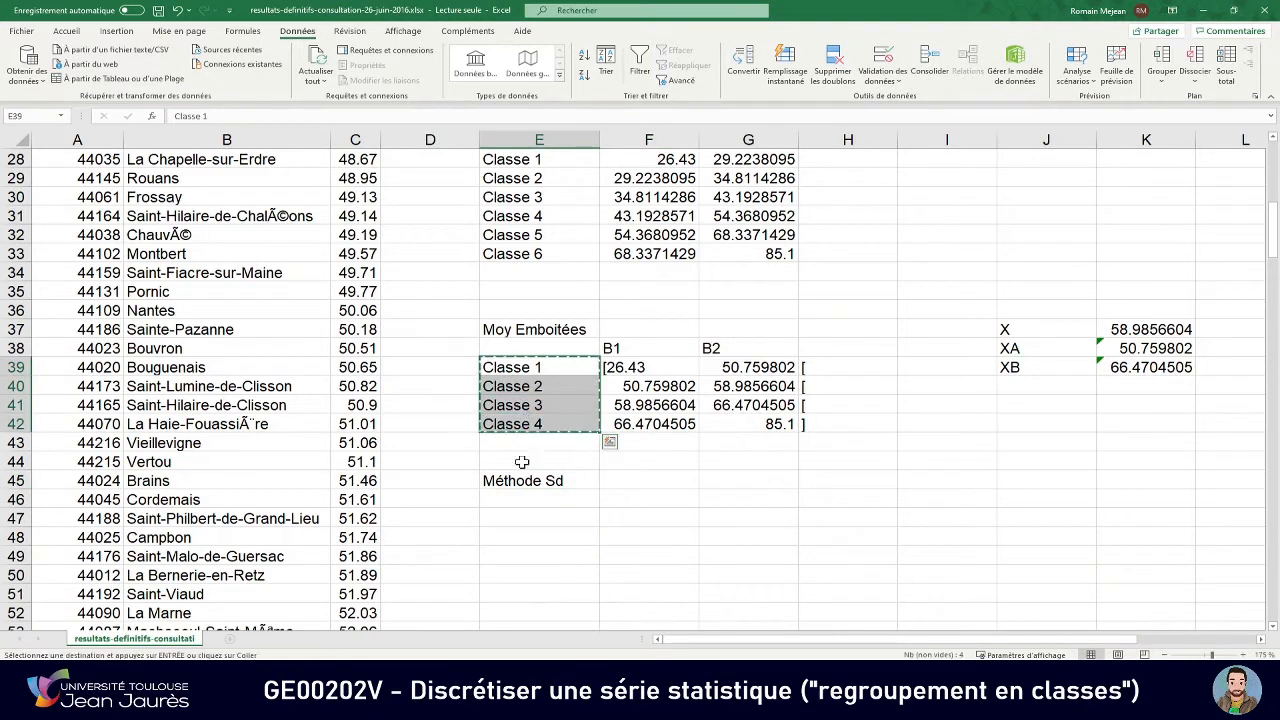
left_click(527, 520)
key("ctrl+v")
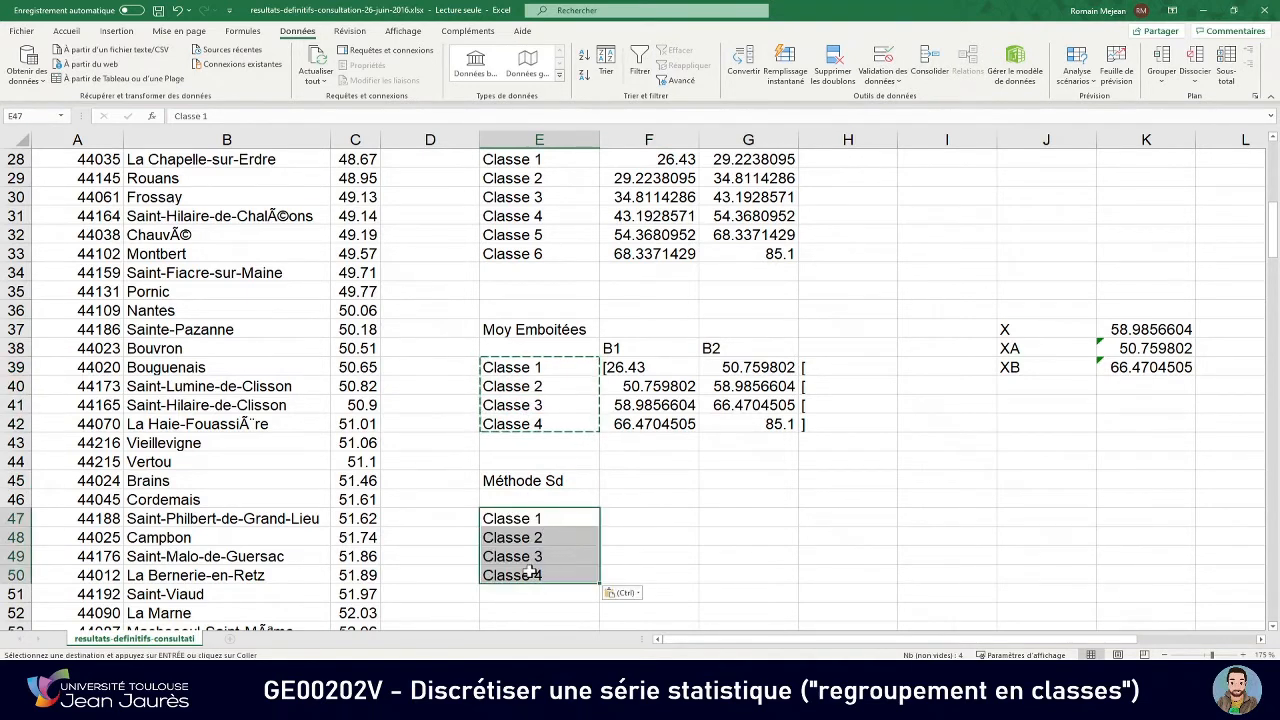
left_click(523, 577)
left_click_drag(598, 580, 600, 598)
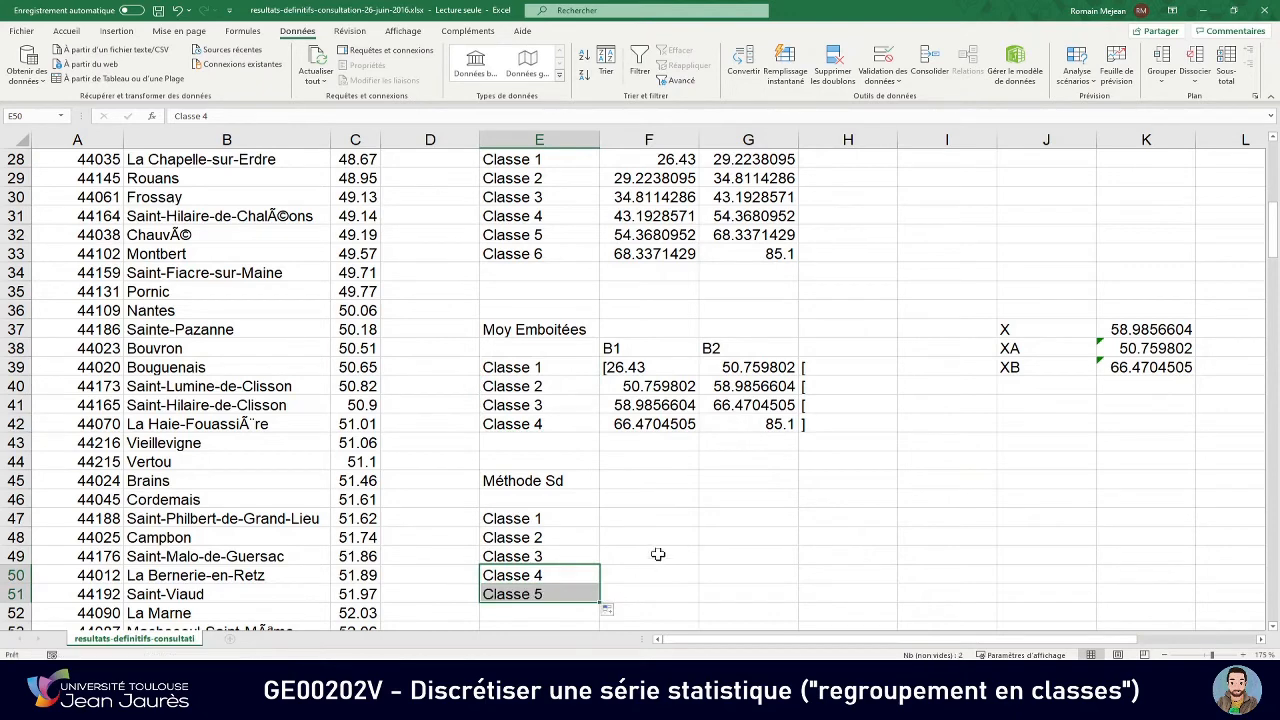
Add the column headers B1 in F46 and B2 in G46 for the Méthode Sd table.
left_click(636, 494)
type("B")
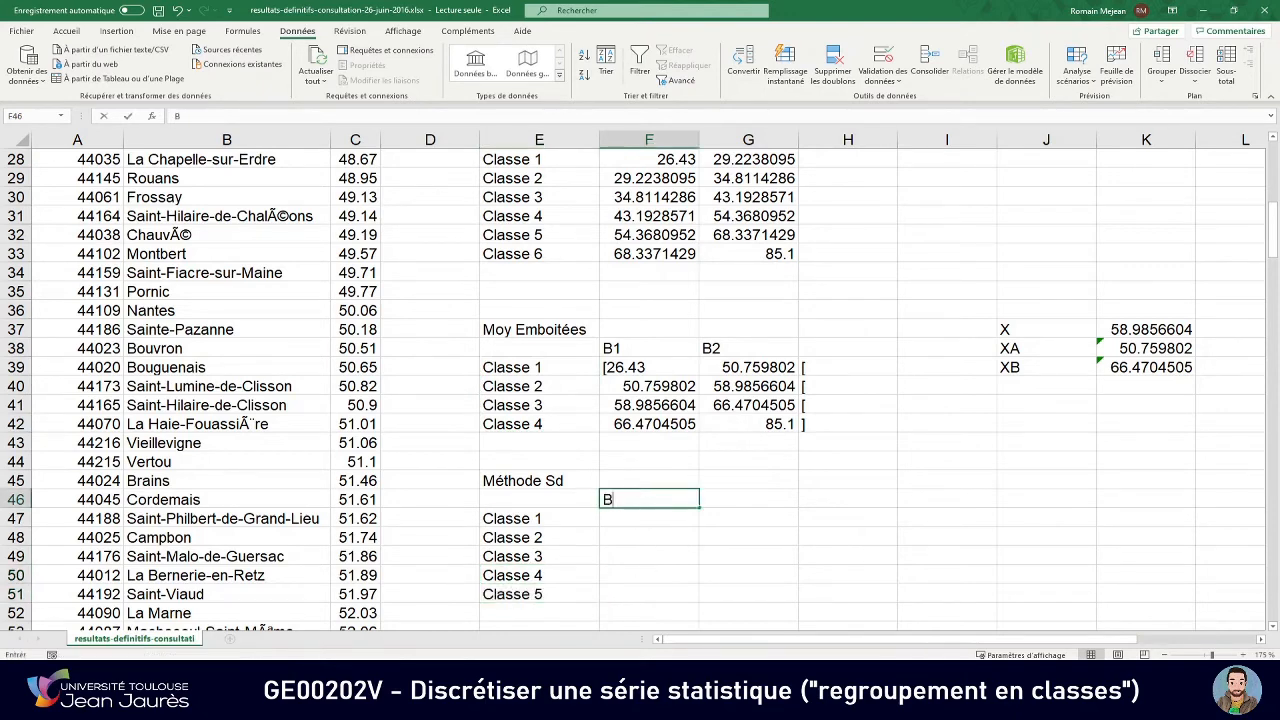
type("1")
key("Tab")
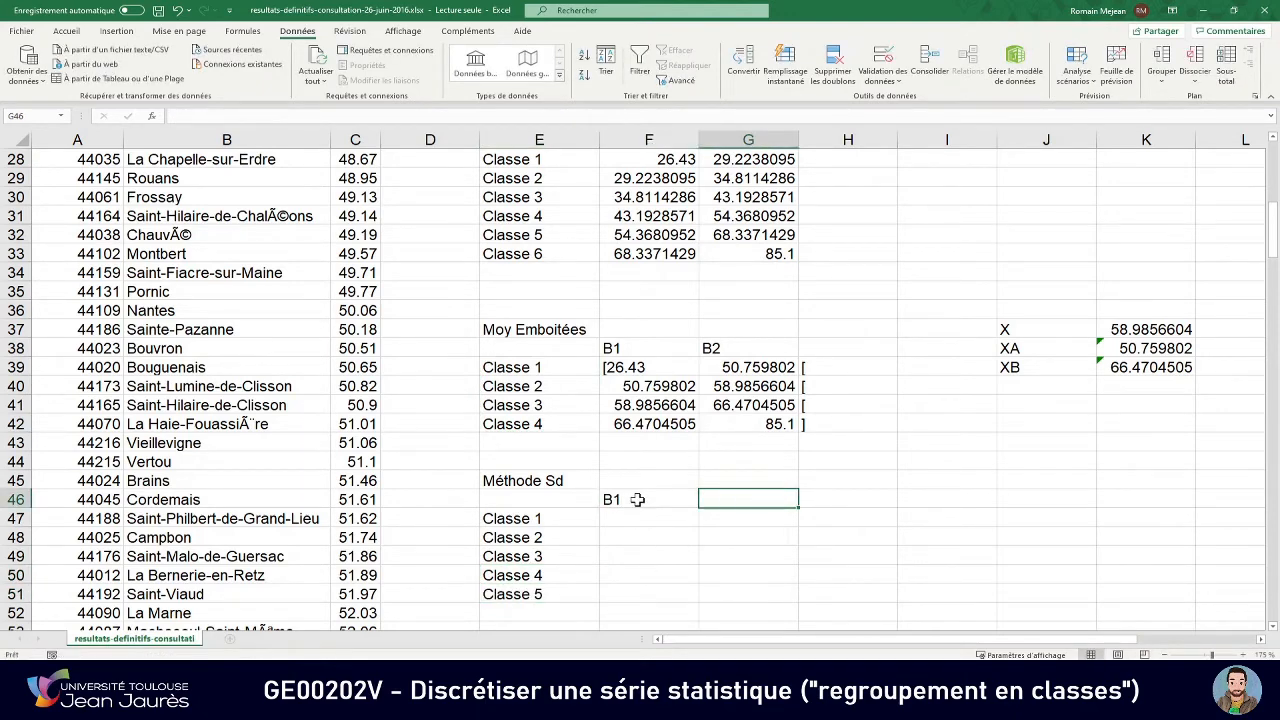
type("B2")
key("Return")
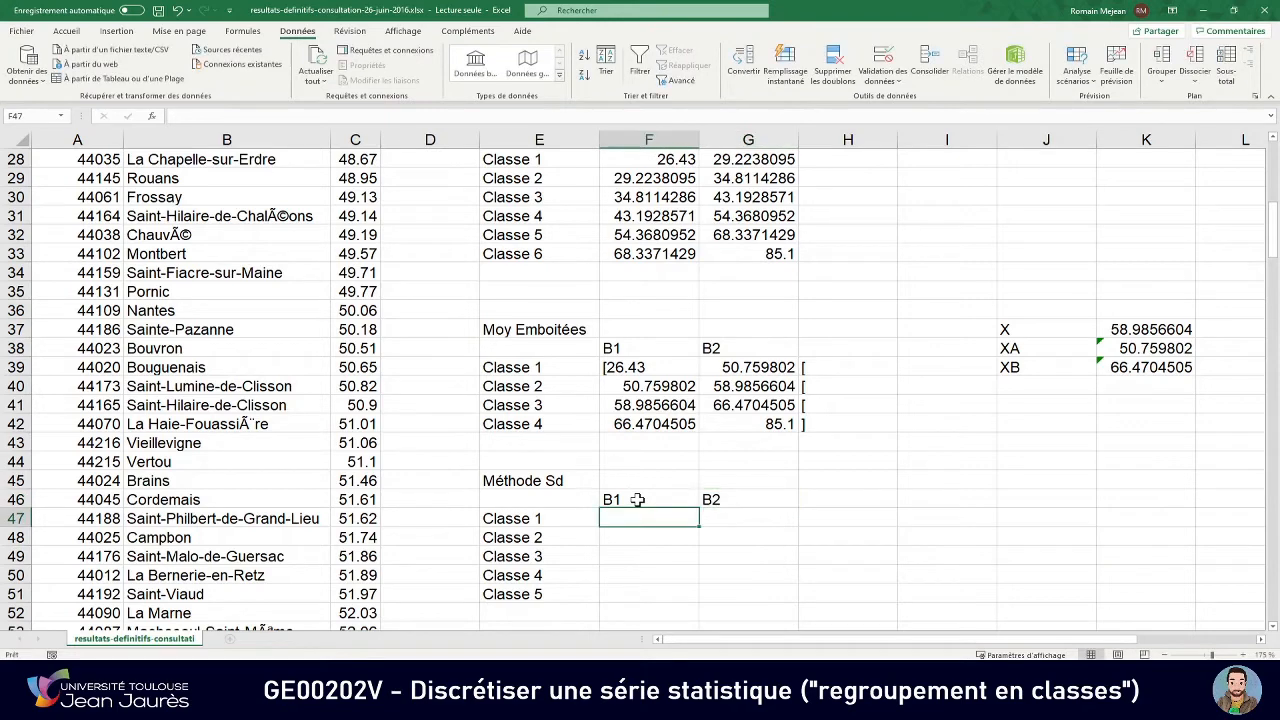
Enter the series minimum, 26.43, as the lower bound of Classe 1 in F47.
type("=")
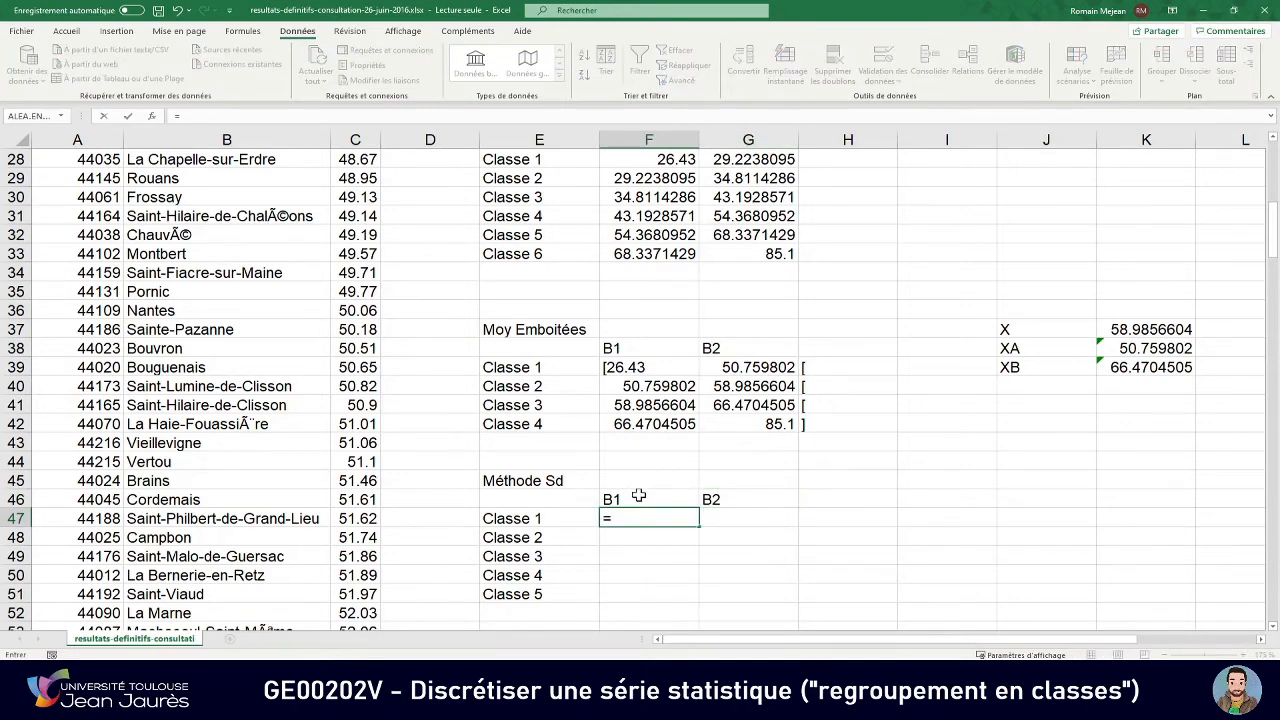
type("2")
type("4")
key("BackSpace")
key("BackSpace")
type("6.43")
key("Return")
key("Up")
key("Right")
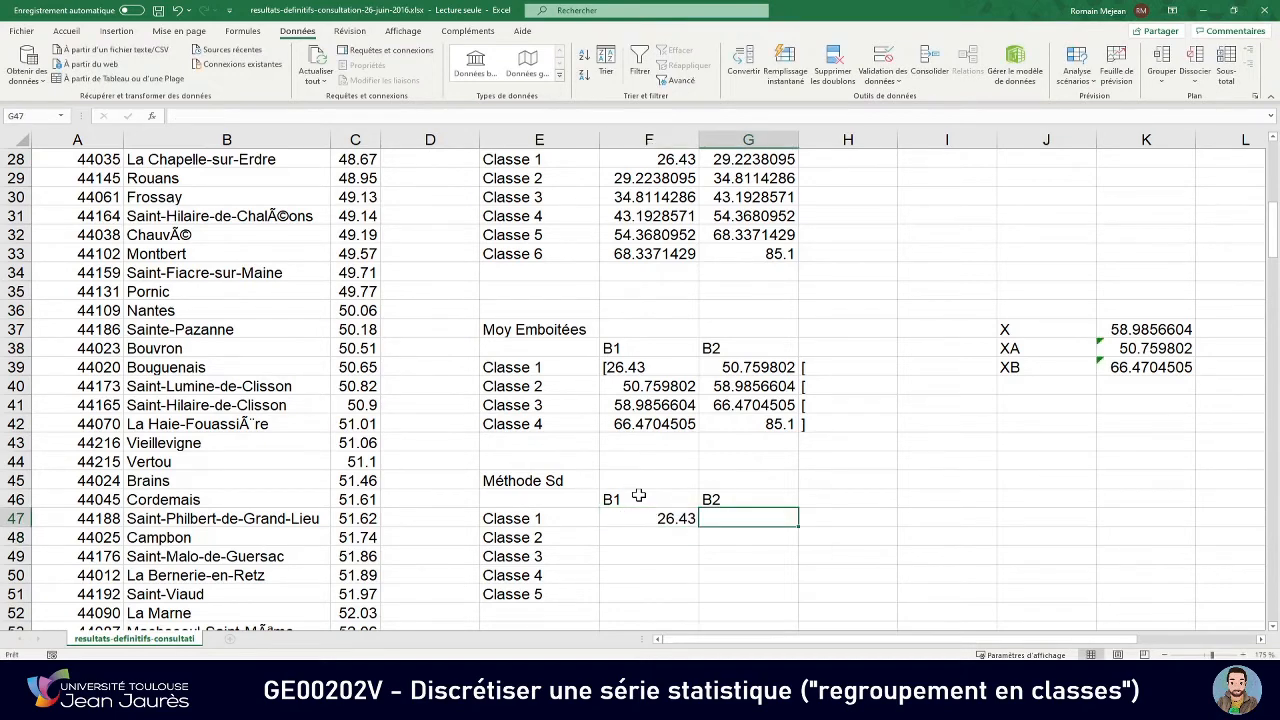
Check the five-class bounds on the standard method slide in PowerPoint and return to Excel.
key("alt+Tab")
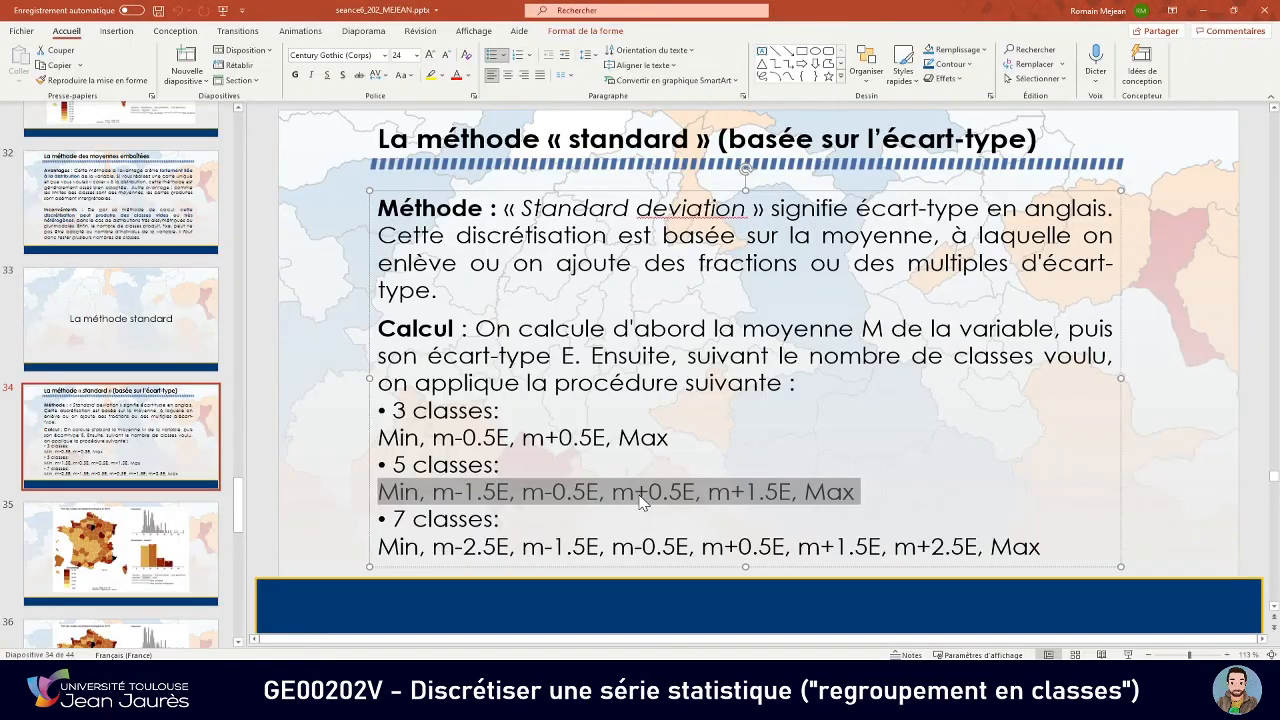
left_click(510, 490)
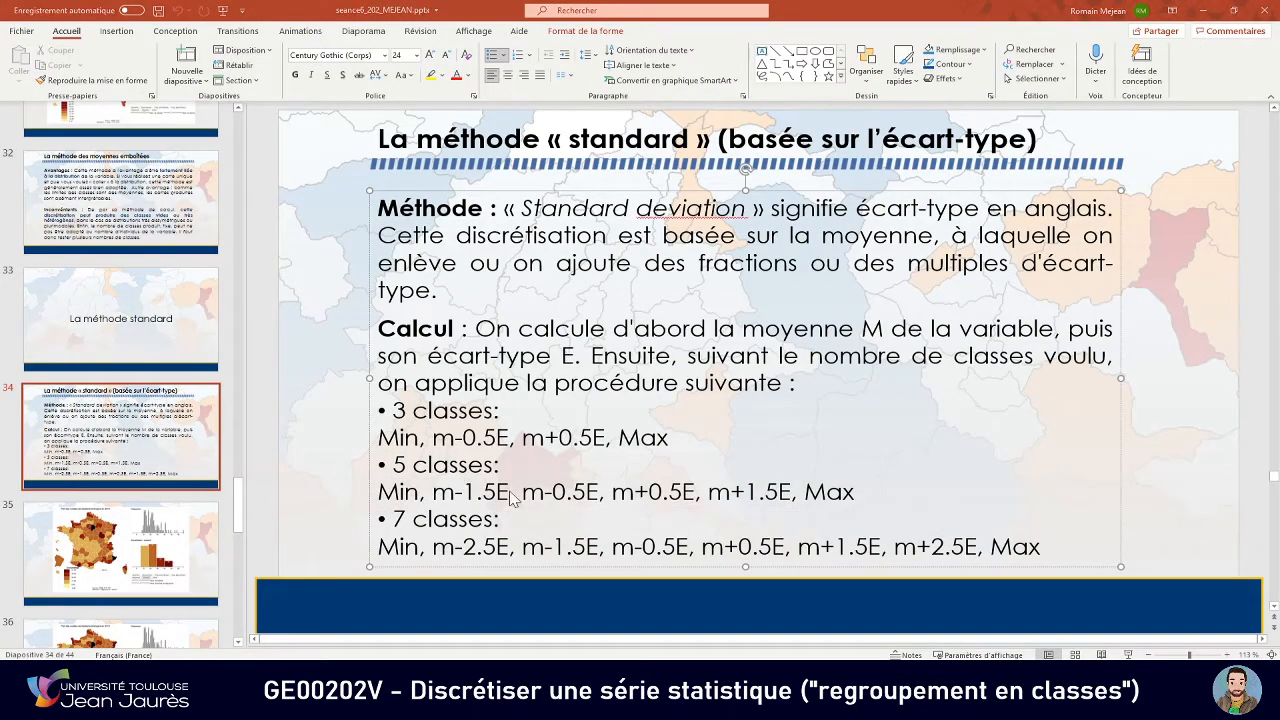
key("alt+Tab")
Highlight the mean X and its value in J37:K37 with a yellow fill.
left_click_drag(1137, 327, 1030, 328)
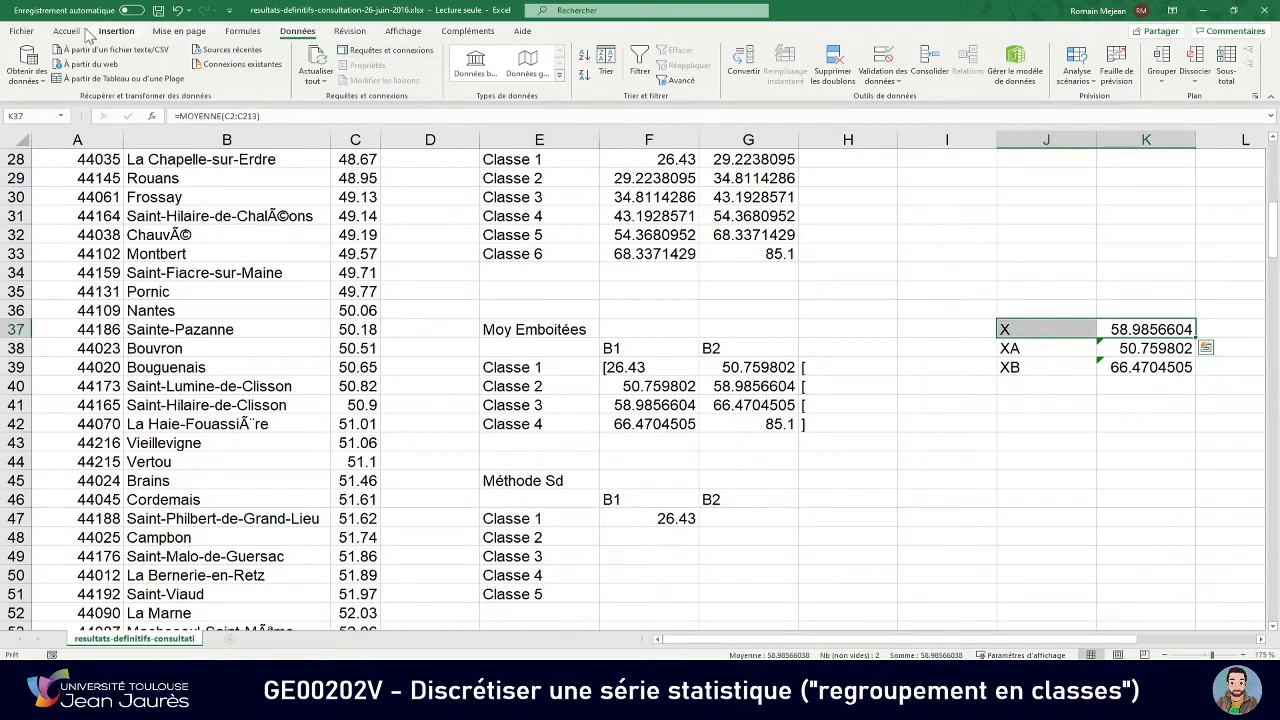
left_click(66, 31)
left_click(264, 75)
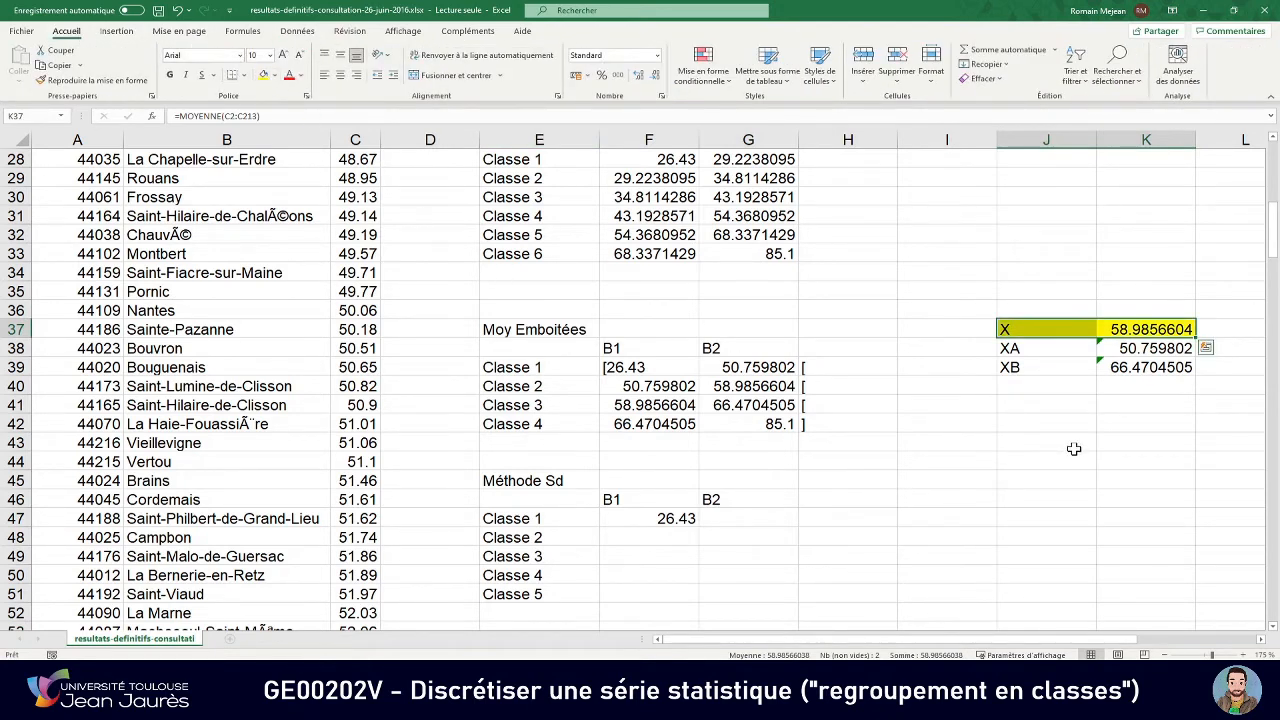
Label cell J42 ECARTYPE, below the X, XA and XB values.
left_click(1030, 405)
left_click(1030, 424)
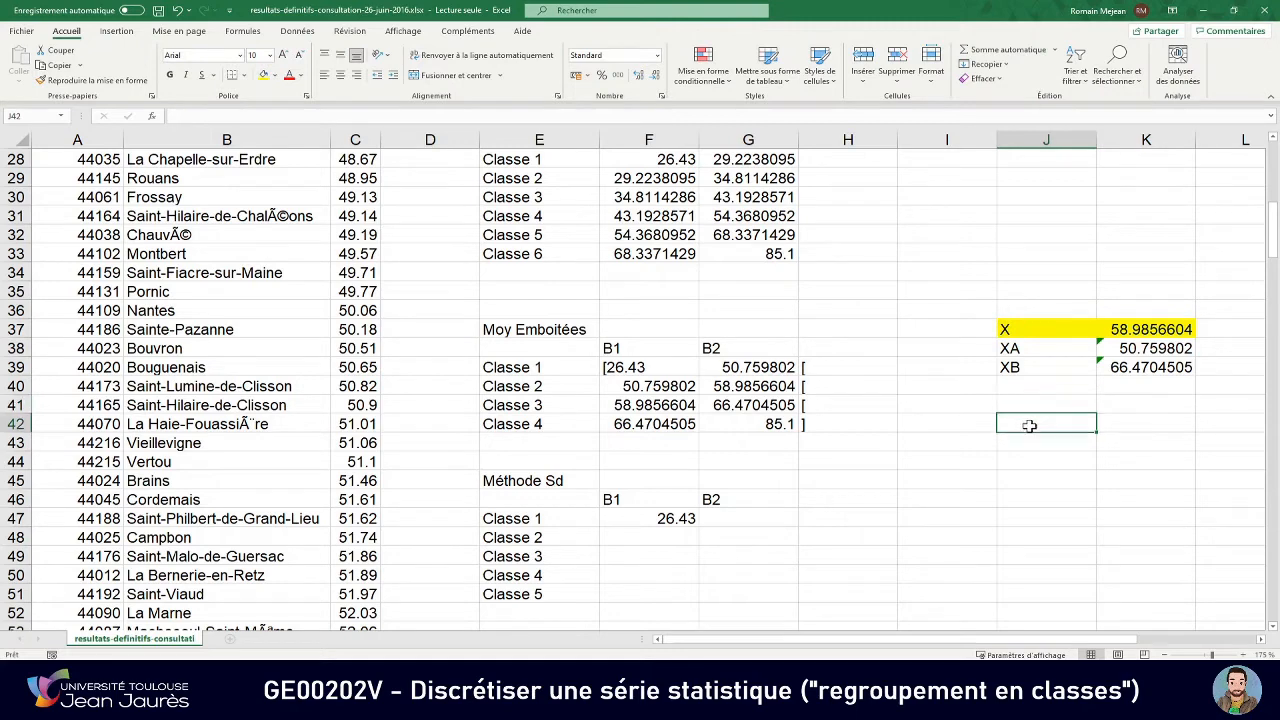
type("E")
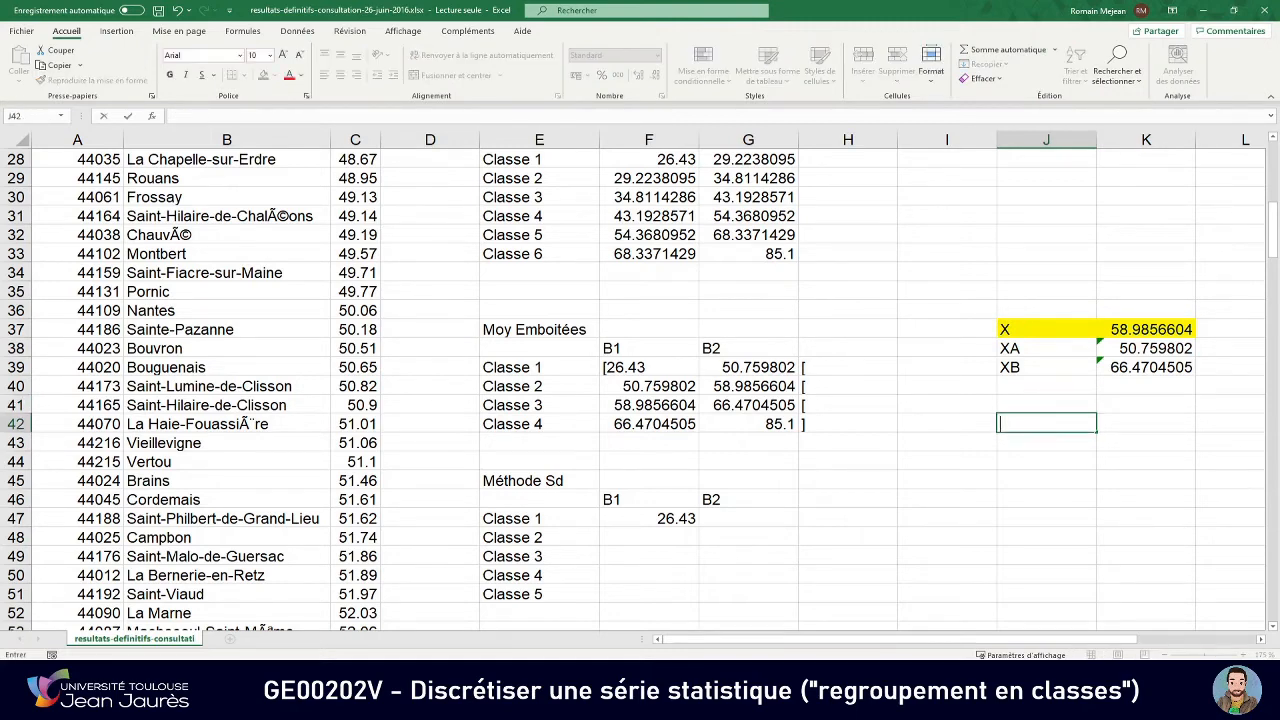
type("CARTYPE")
key("Tab")
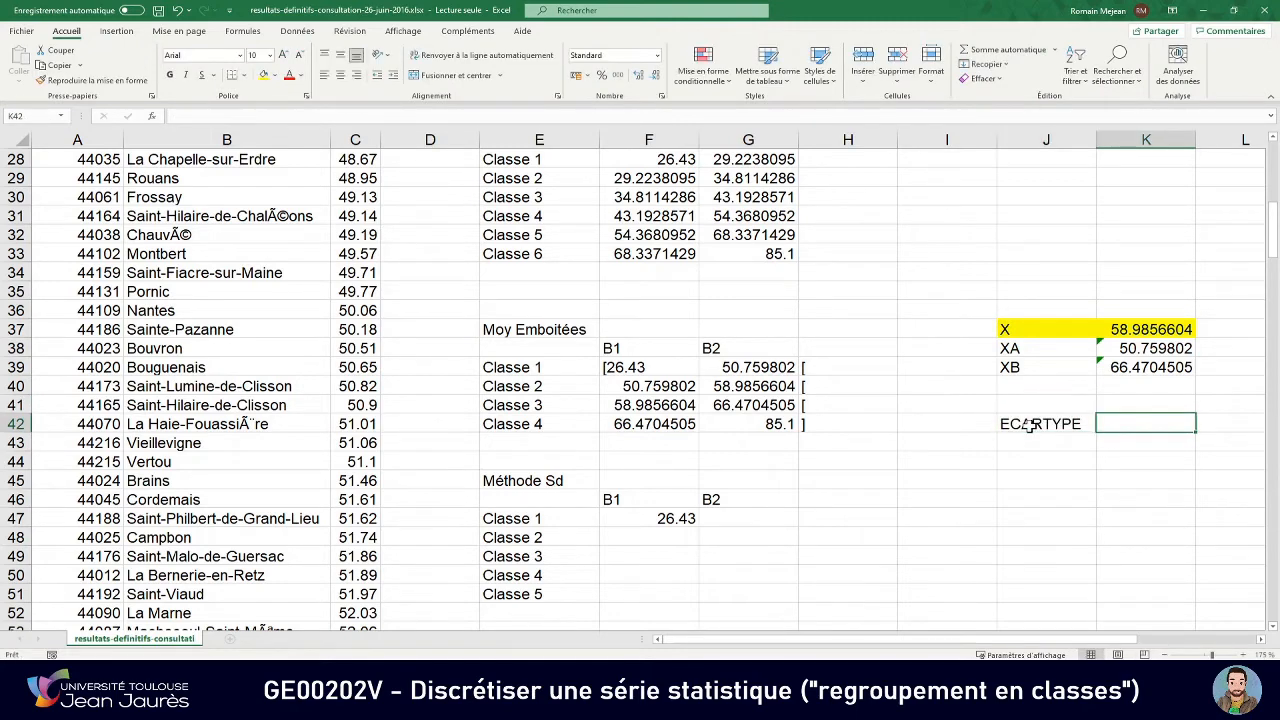
Calculate the population standard deviation in K42 with ECARTYPEP over all the oui_p values from C2 to the end of the column.
type("=")
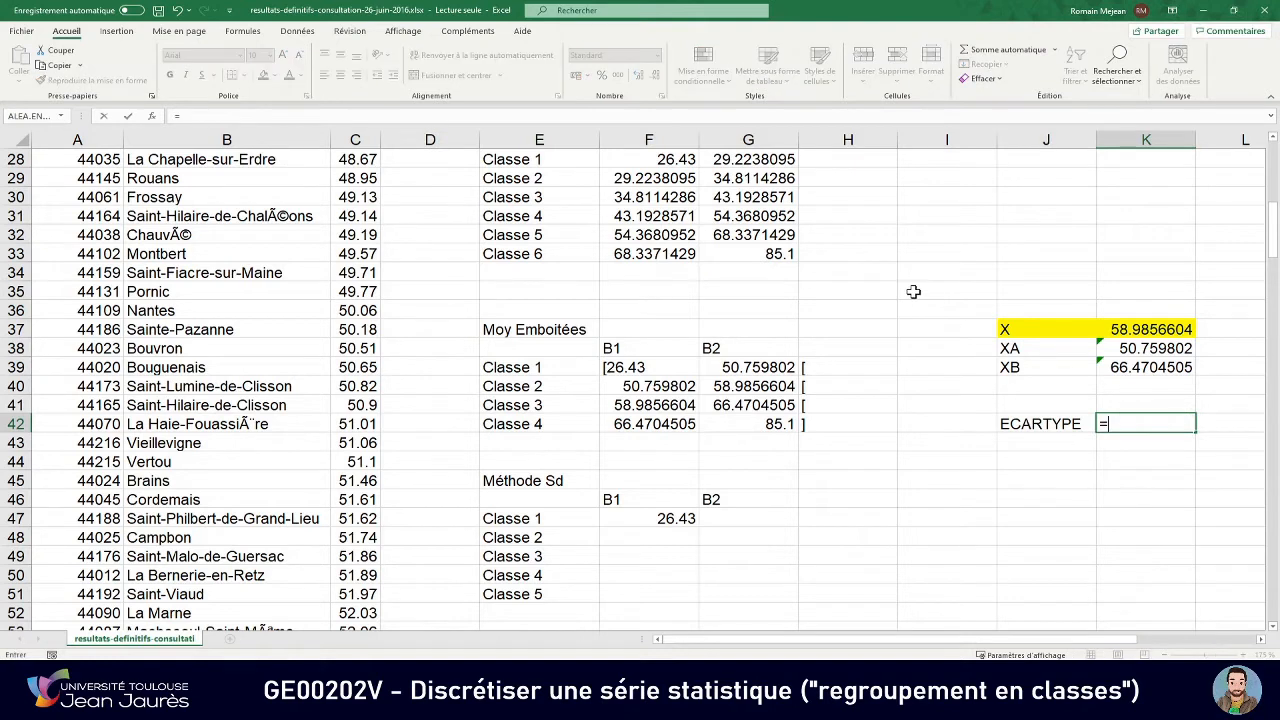
type("eca")
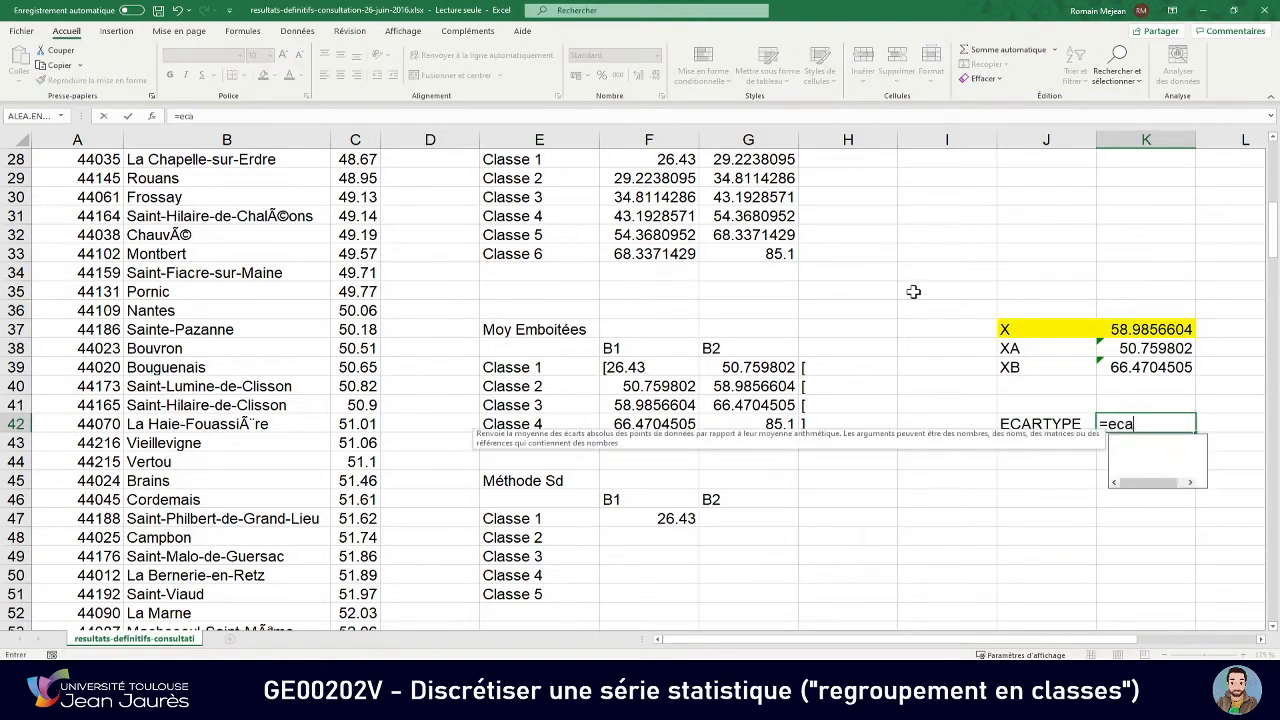
type("rtypep")
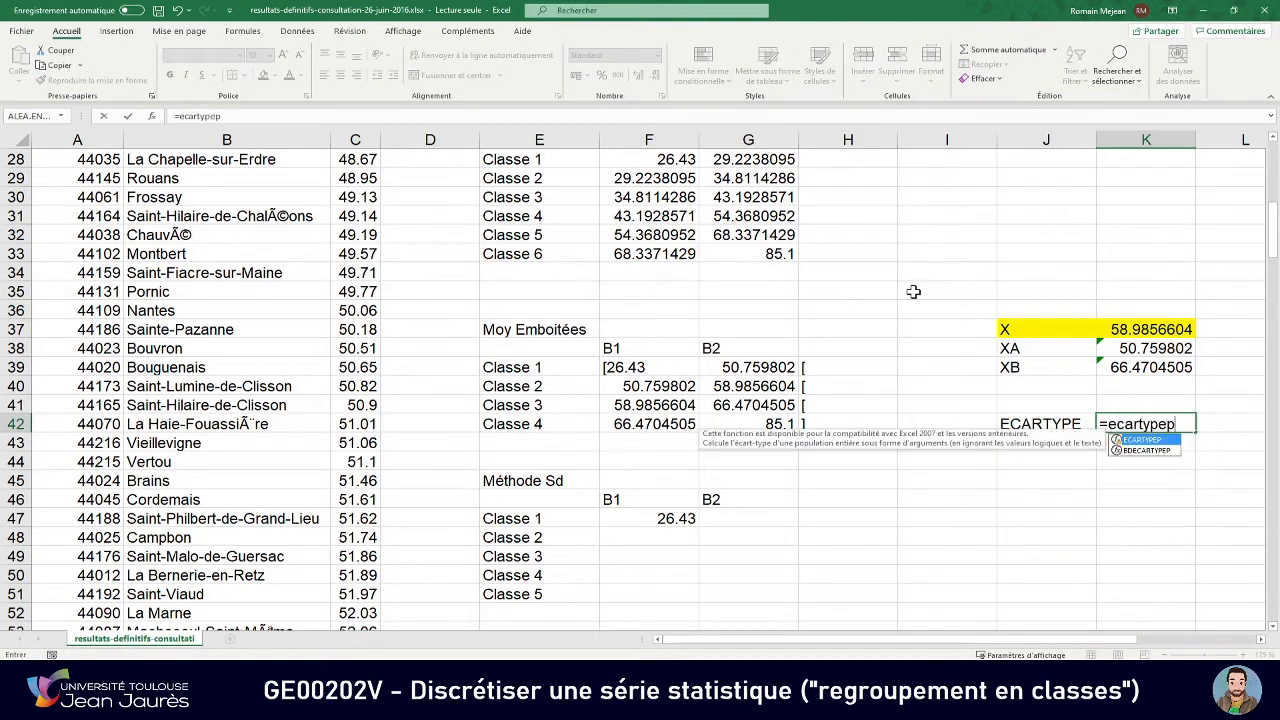
type("(")
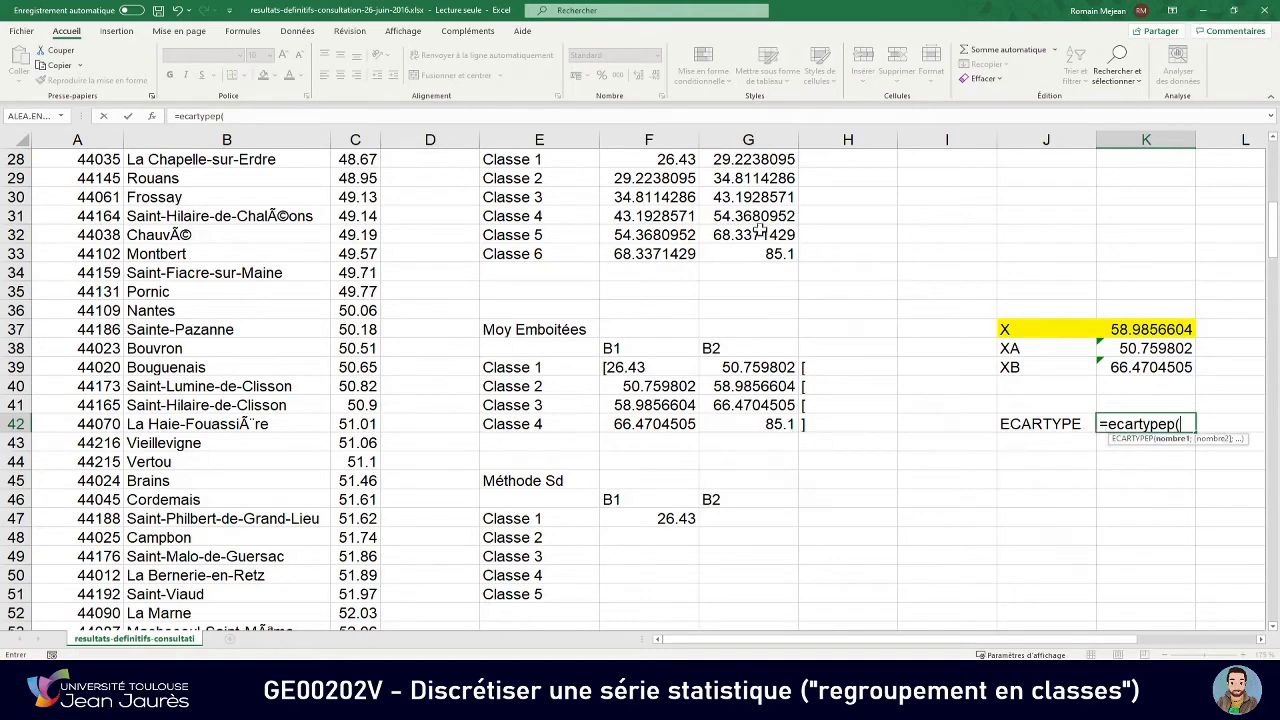
scroll(370, 180, "up", 9)
left_click(358, 178)
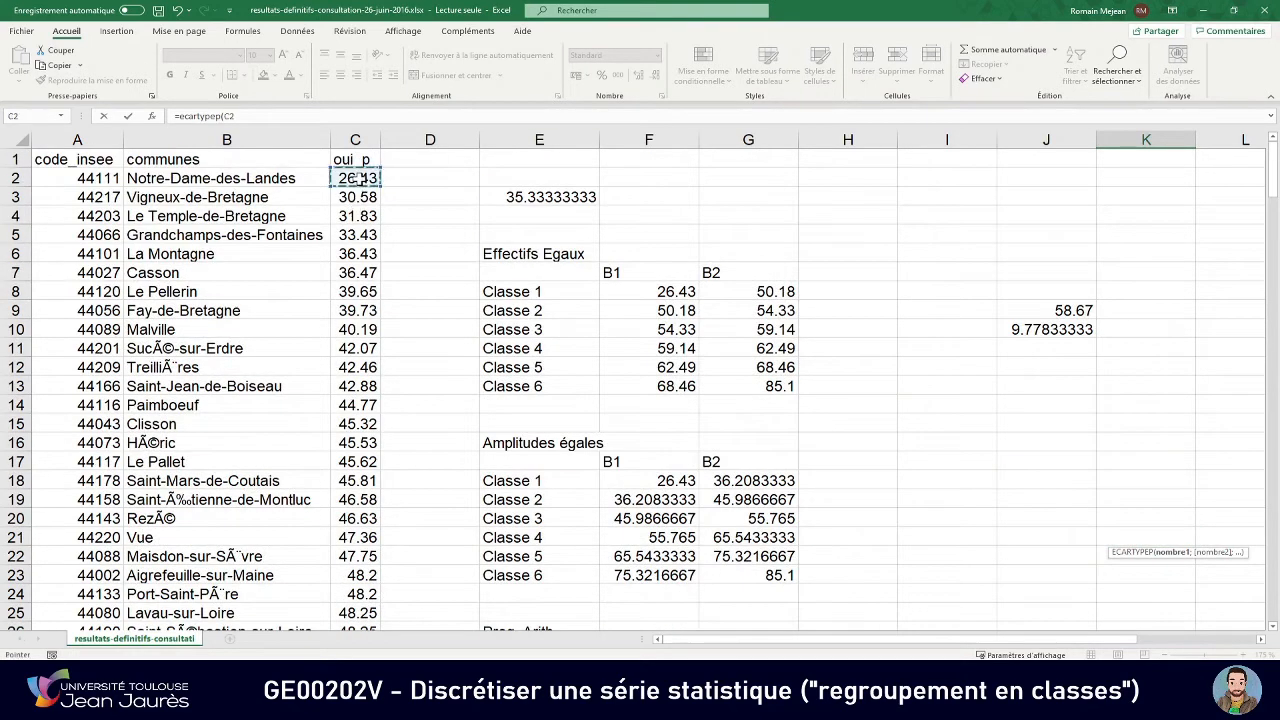
key("ctrl+shift+Down")
key("Return")
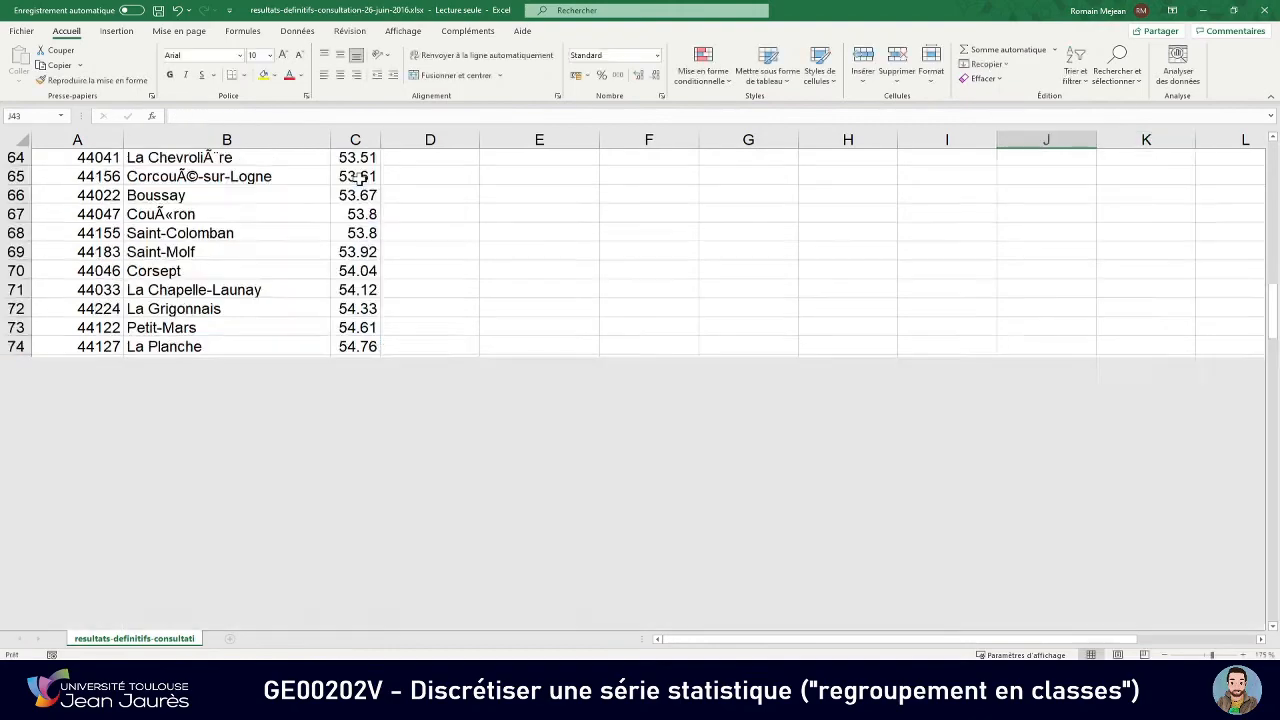
scroll(859, 293, "up", 4)
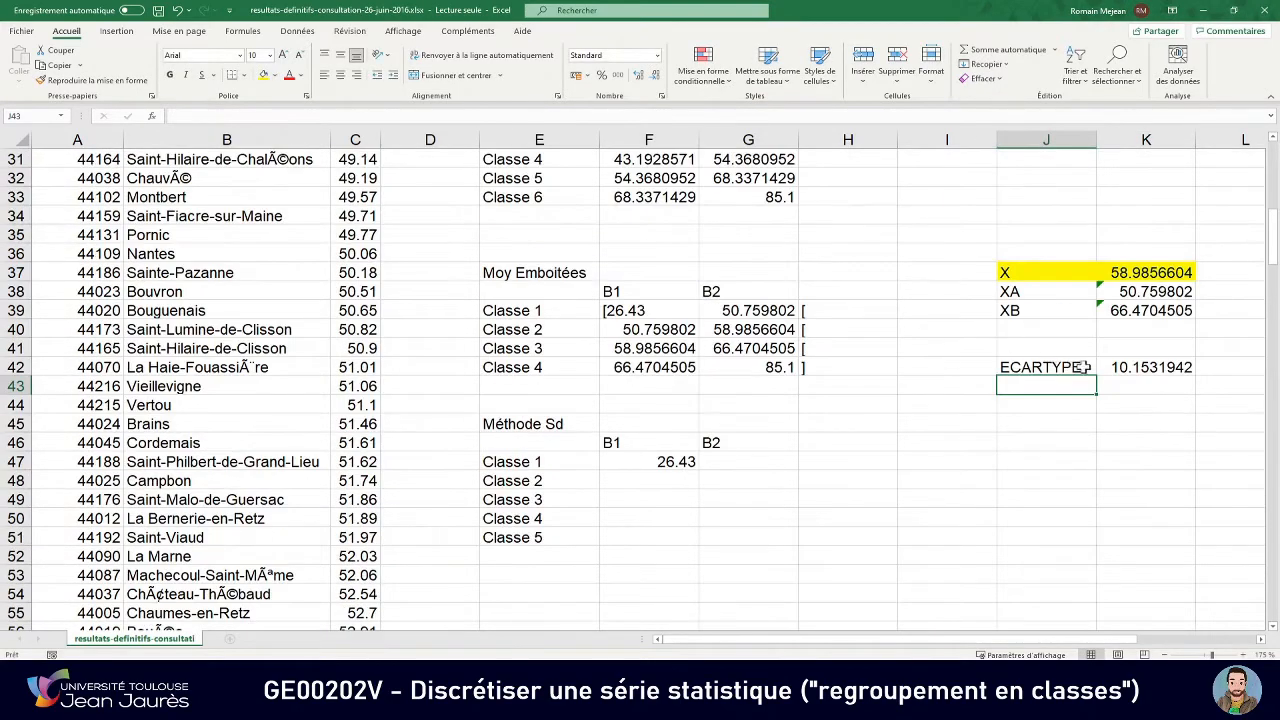
left_click(1128, 367)
Consult the m-1.5E bound on the PowerPoint slide for the Classe 1 upper bound in G47 and return to Excel.
left_click(725, 464)
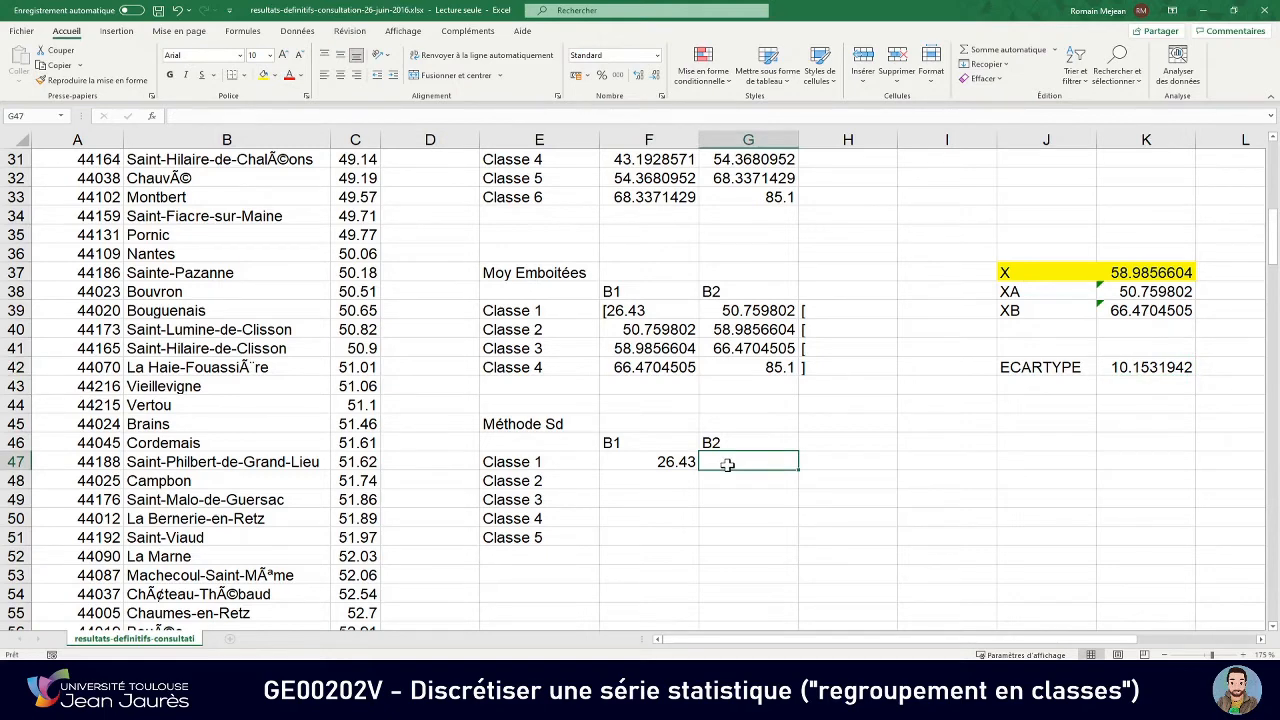
key("alt+Tab")
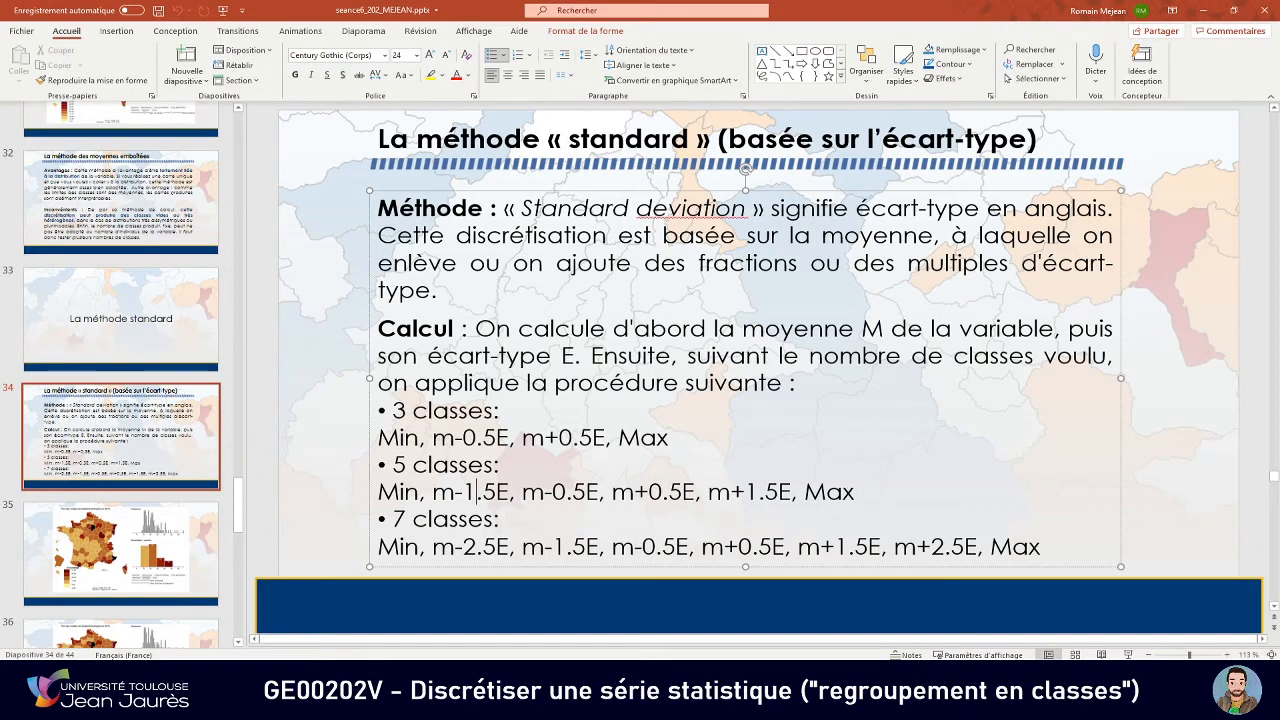
key("alt+Tab")
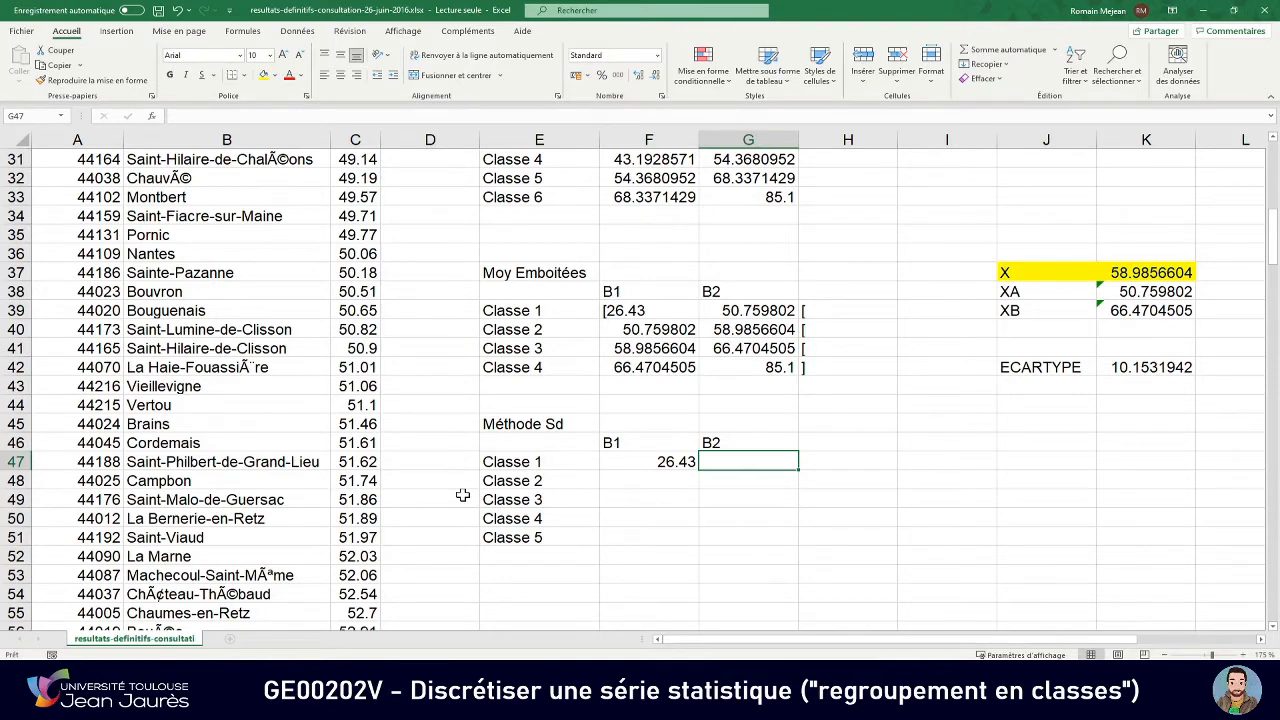
key("alt+Tab")
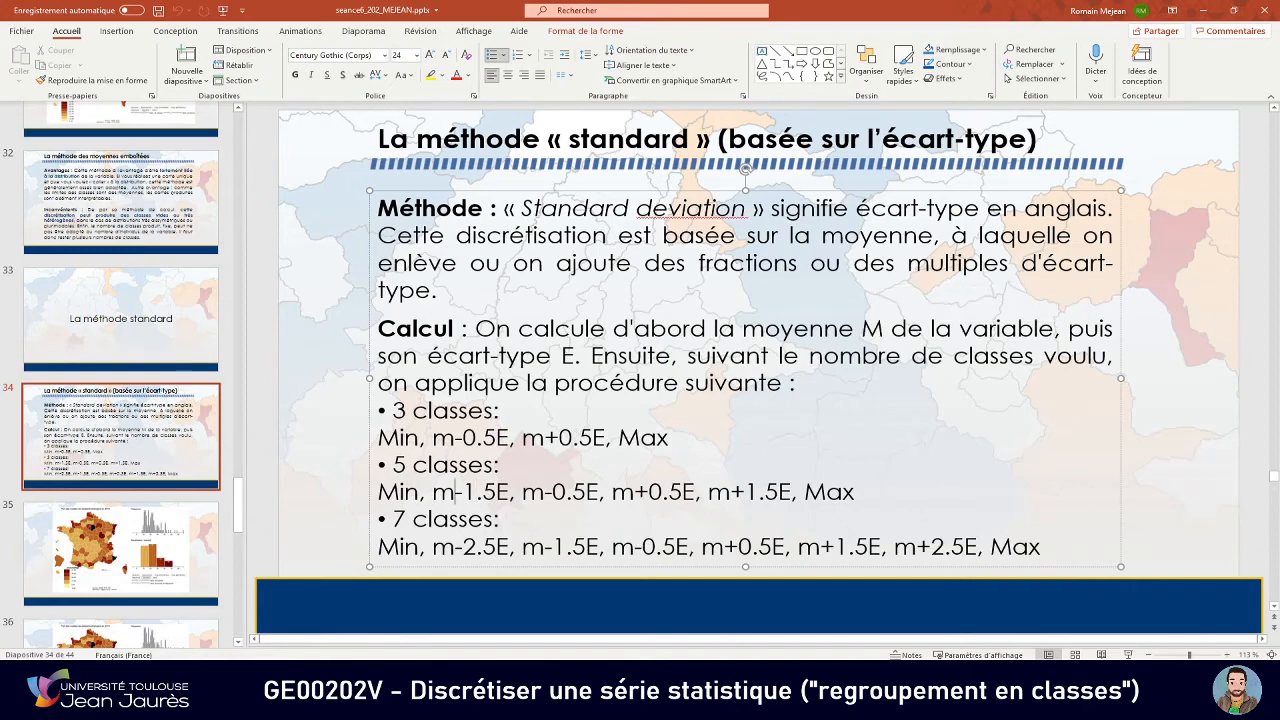
key("alt+Tab")
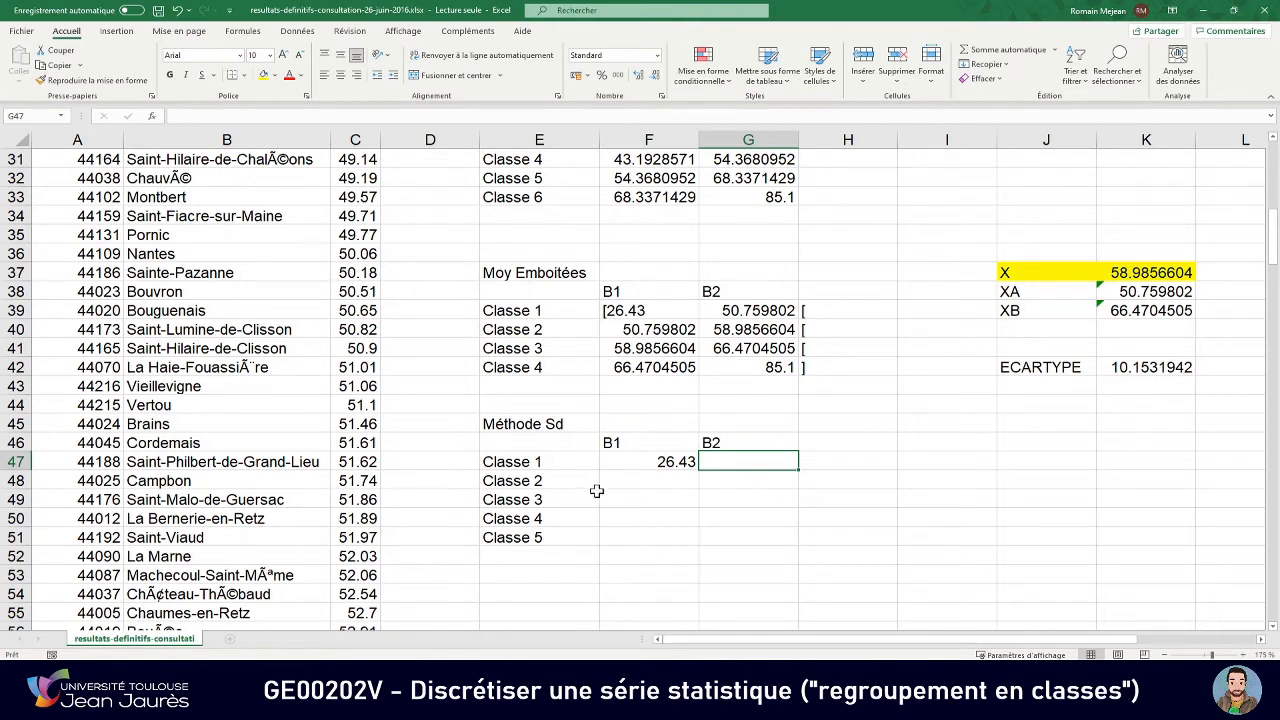
Calculate the Classe 1 upper bound in G47 as the mean minus 1.5 standard deviations, =K37-(1.5*K42).
type("=")
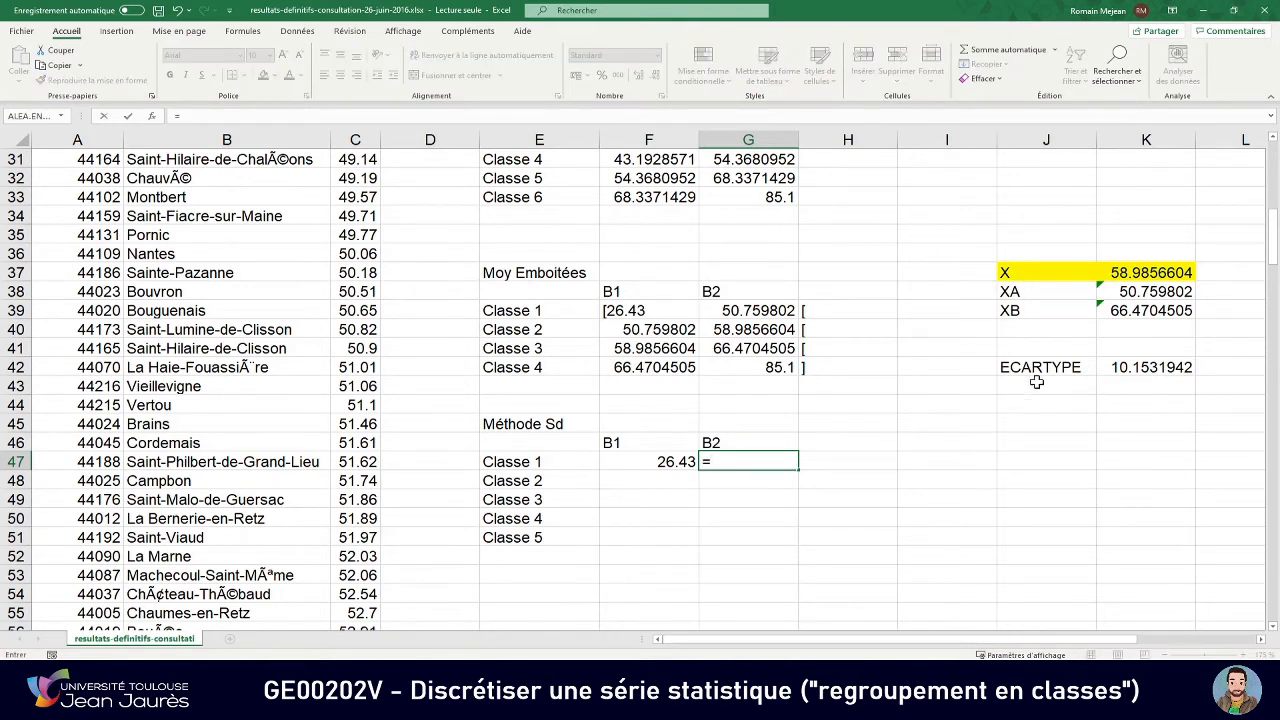
left_click(1129, 273)
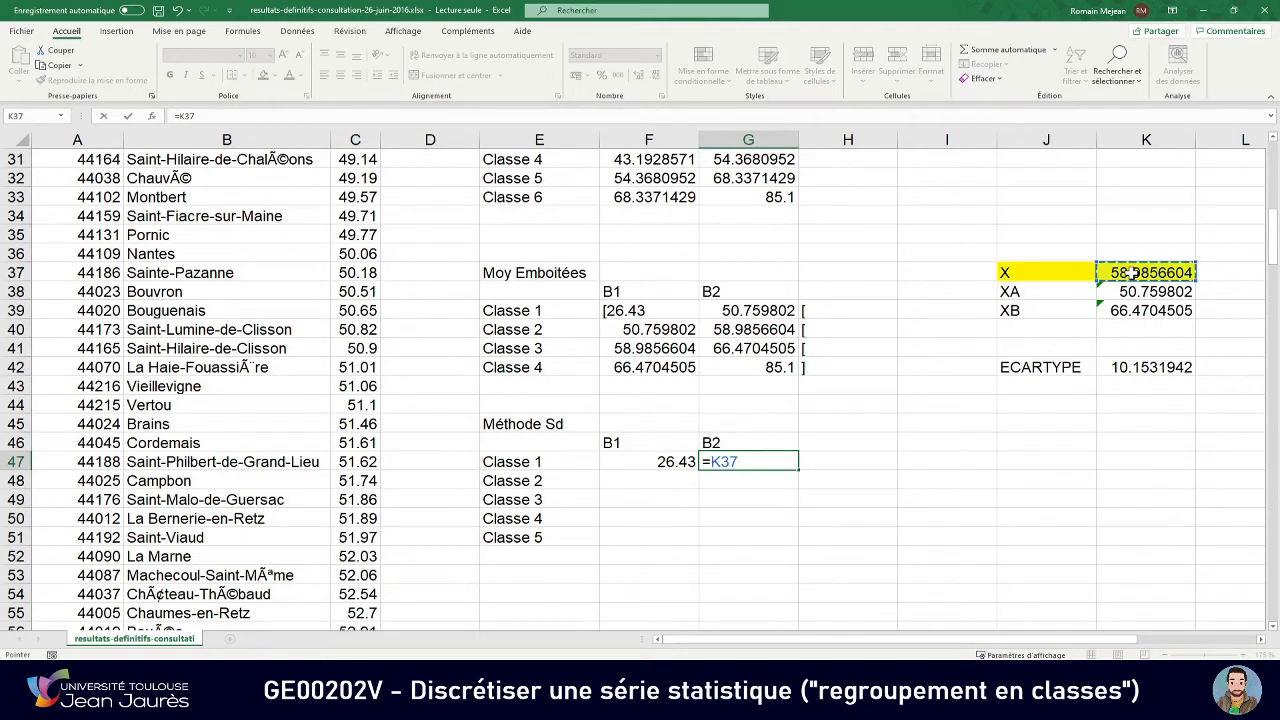
type("-")
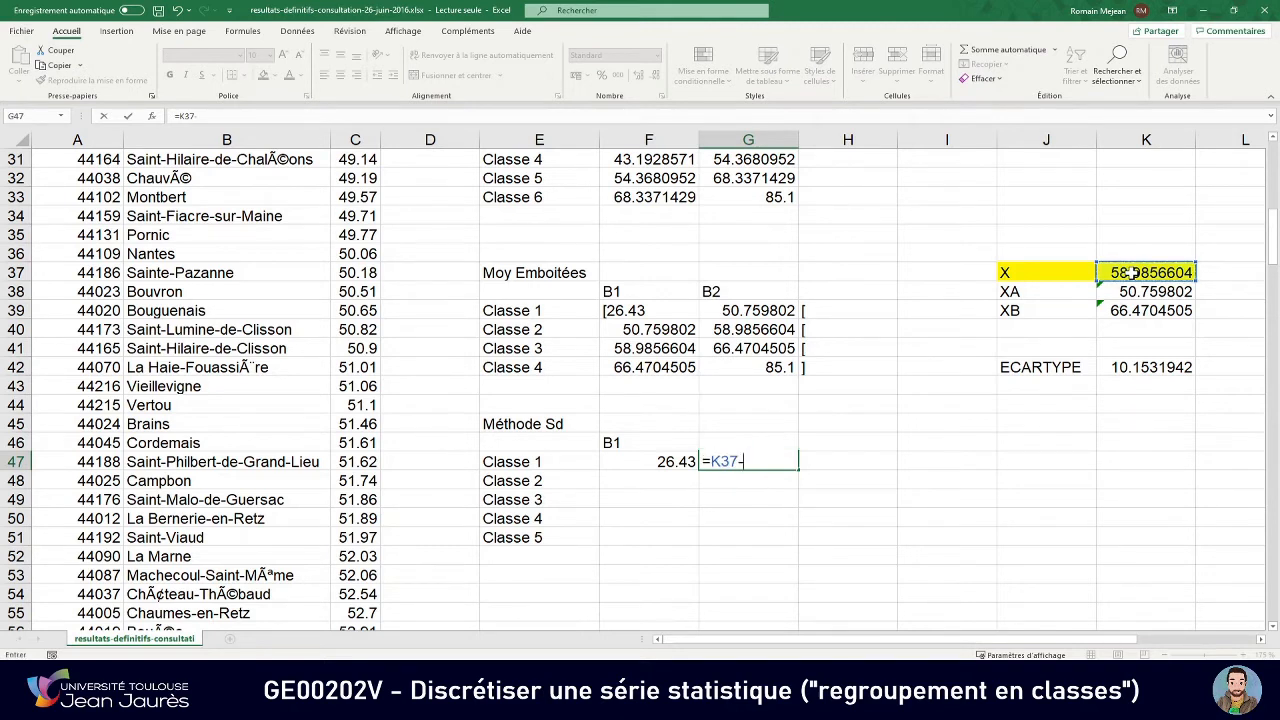
type("(1.5*")
left_click(1149, 367)
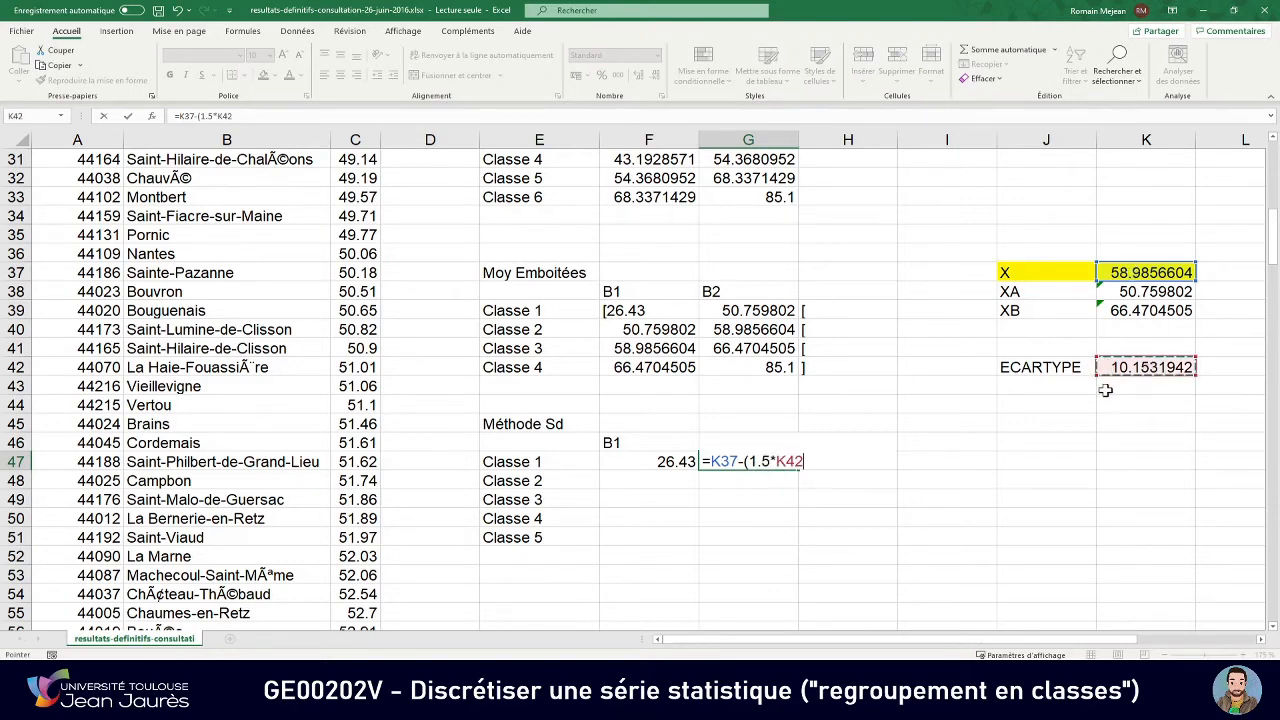
key("Return")
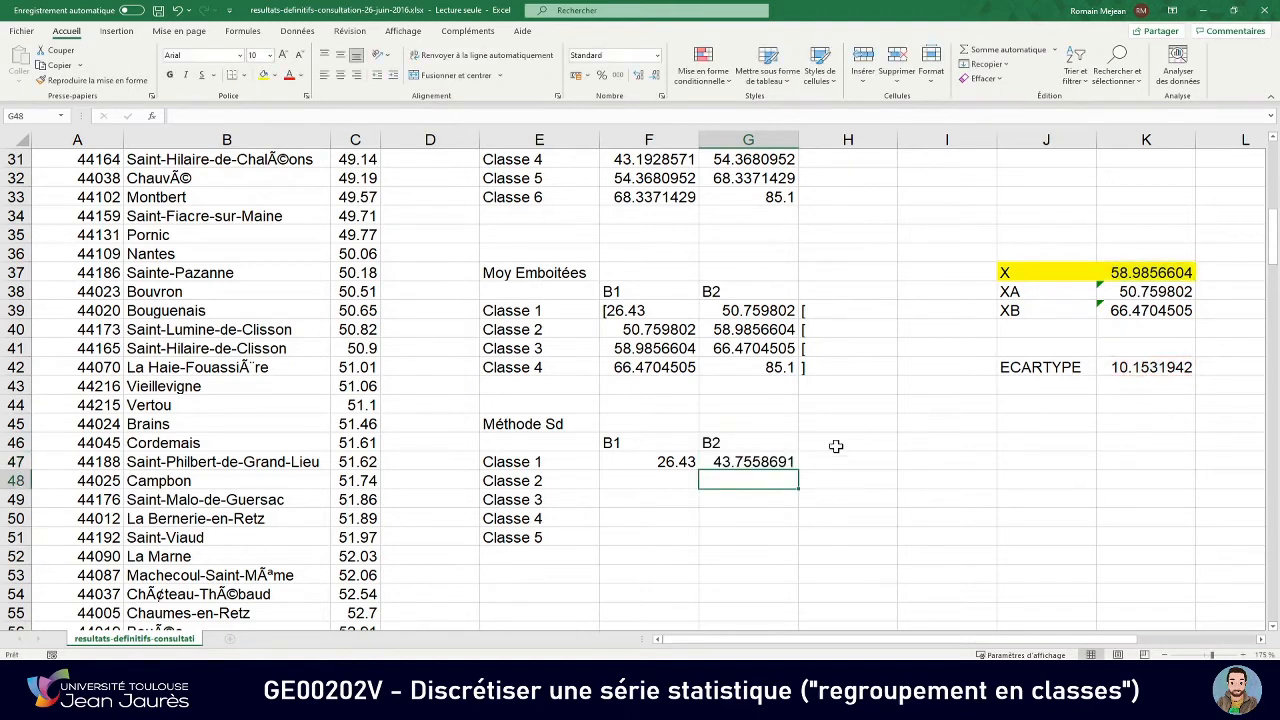
Set the Classe 2 lower bound in F48 equal to the Classe 1 upper bound with =G47.
double_click(642, 479)
type("=")
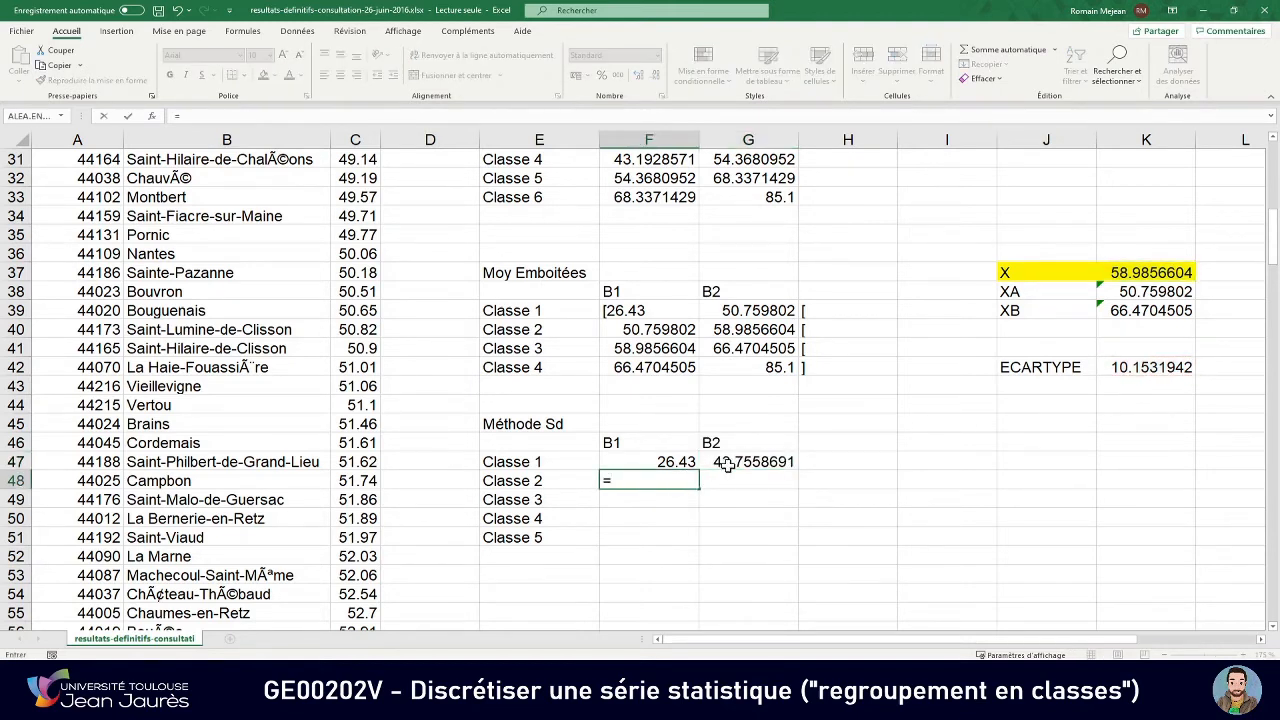
left_click(728, 465)
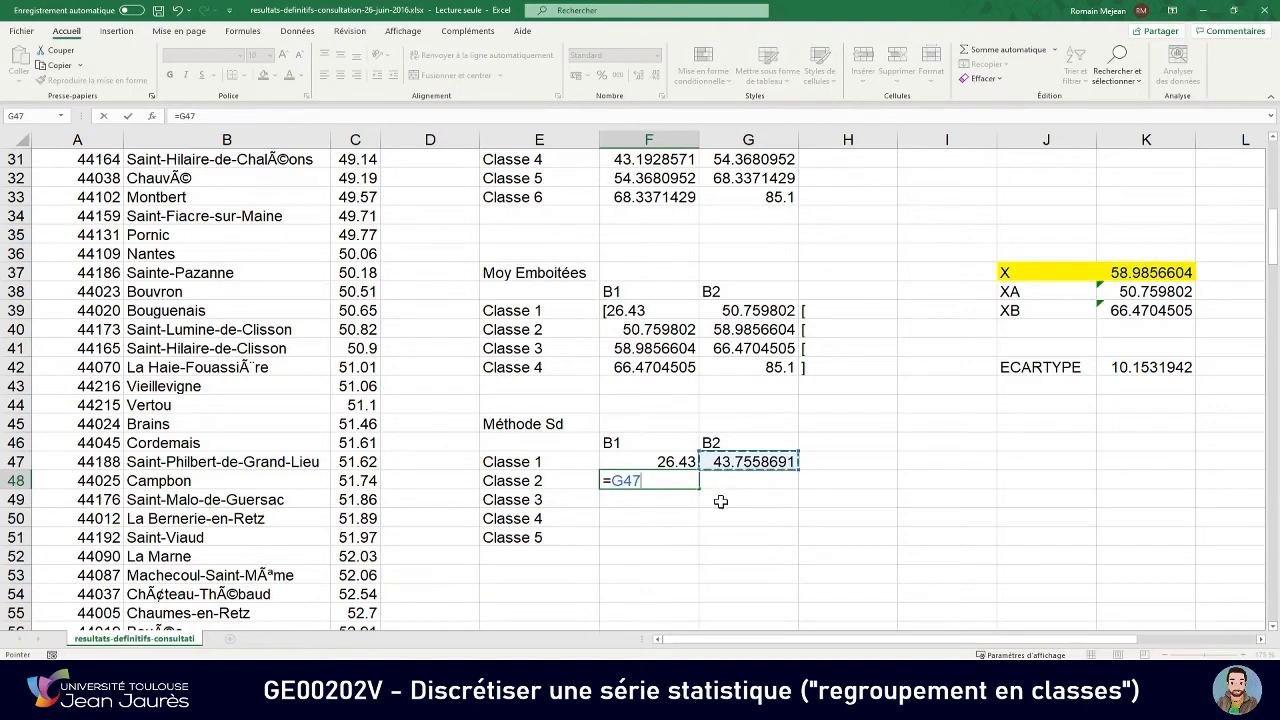
key("Return")
left_click(728, 481)
left_click(642, 481)
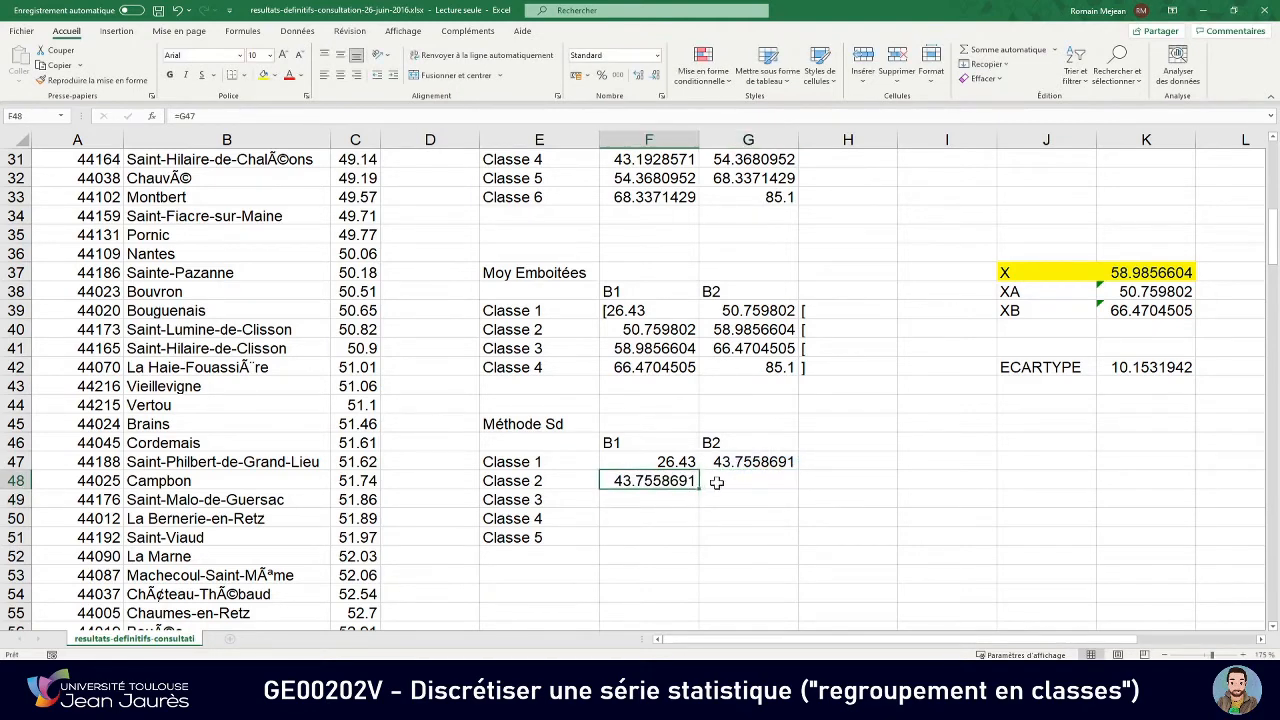
Check the m-0.5E bound on the PowerPoint slide and calculate the Classe 2 upper bound in Excel cell G48 as =K37-0.5*K42.
left_click(734, 482)
key("alt+Tab")
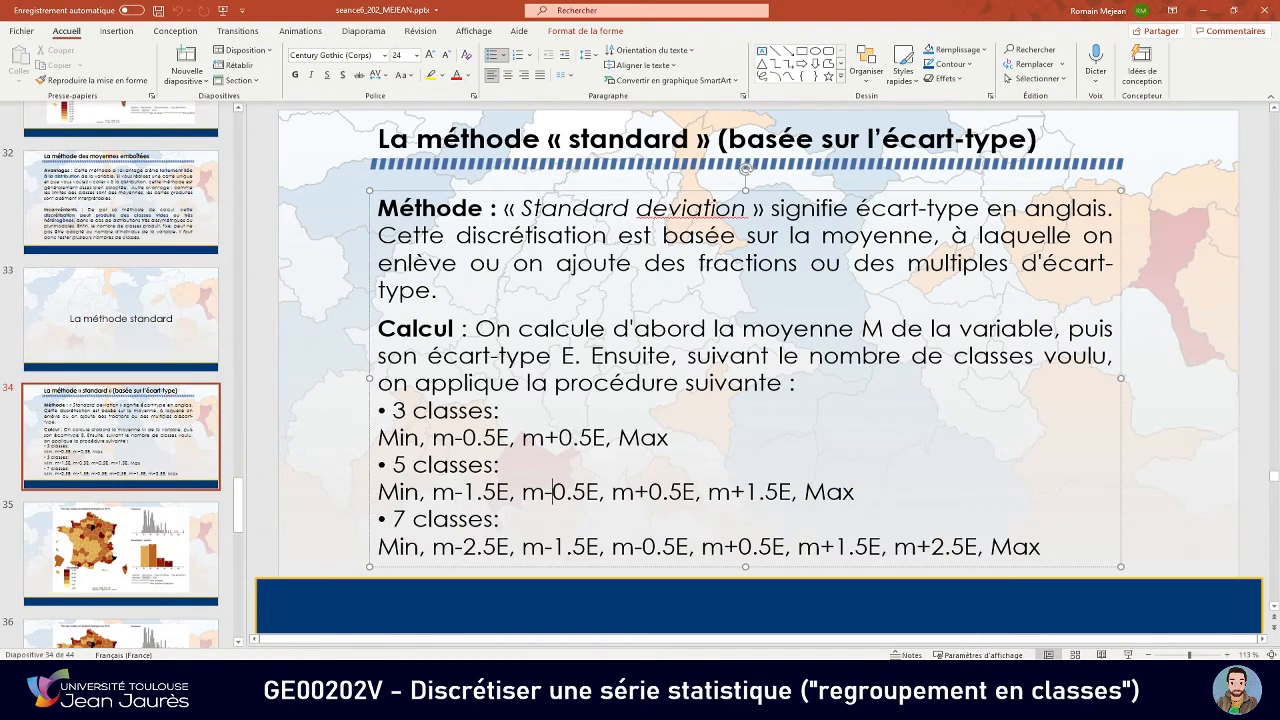
key("alt+Tab")
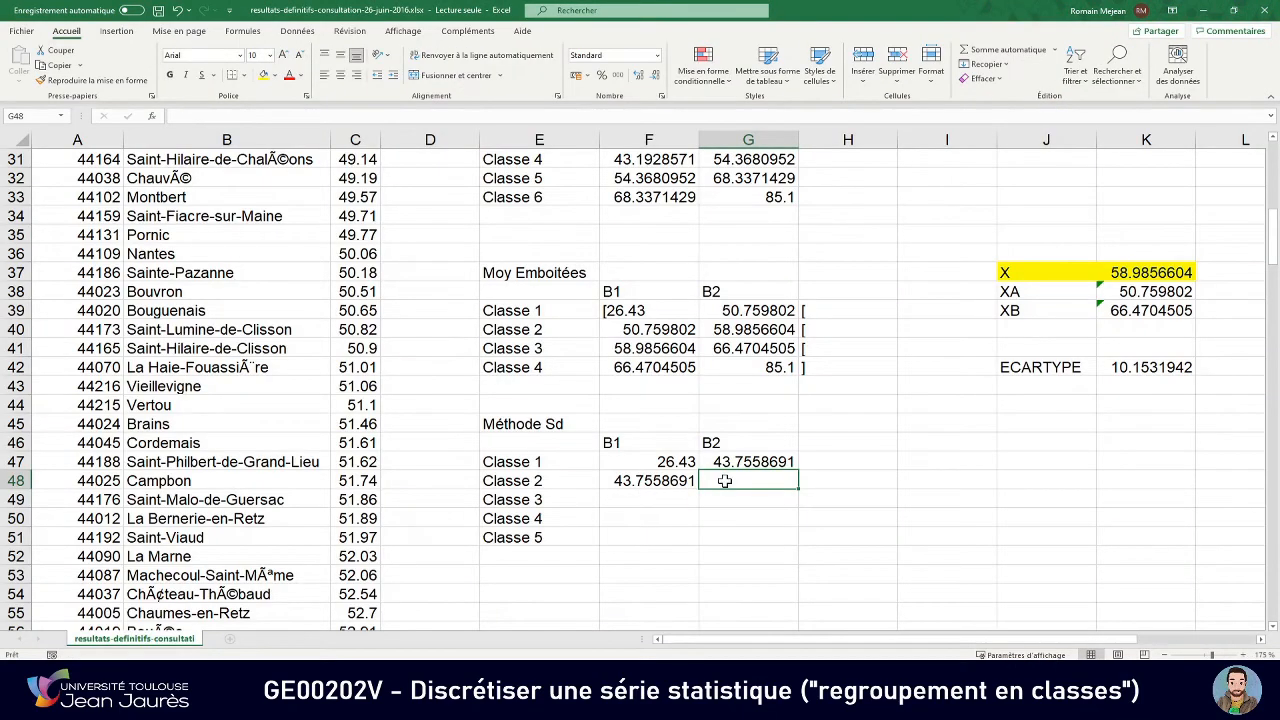
type("=")
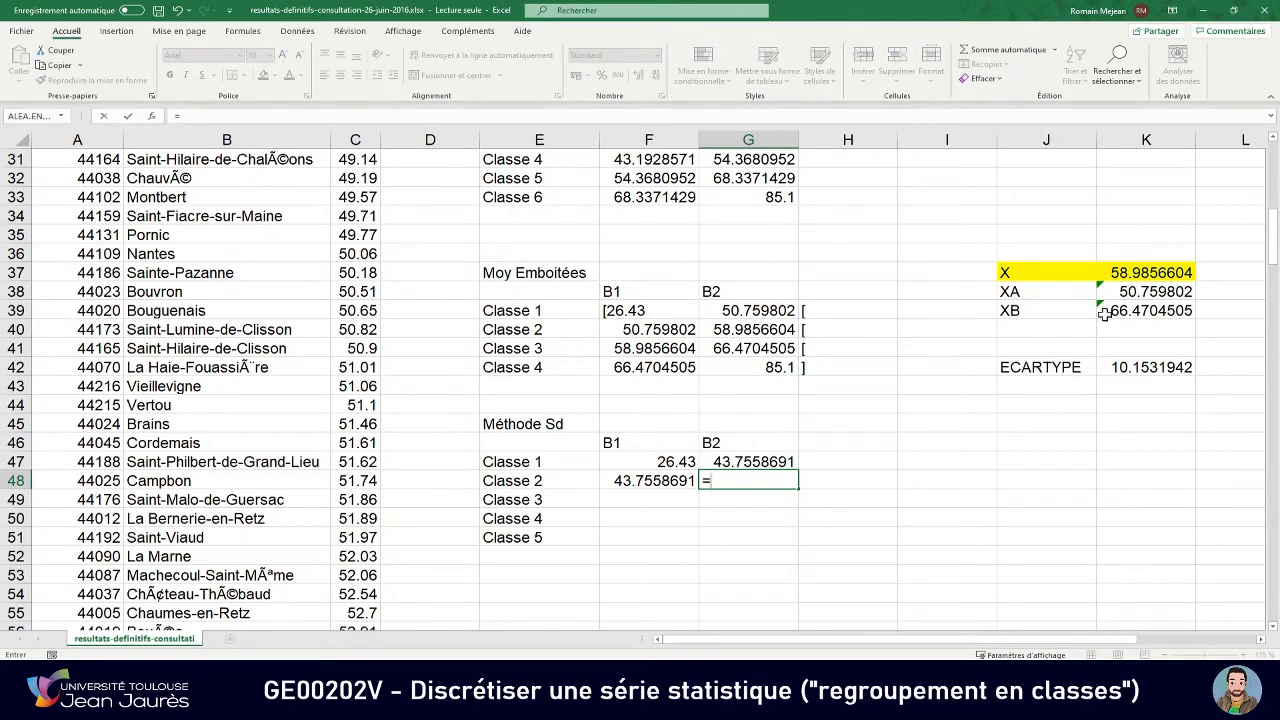
left_click(1133, 280)
type("-")
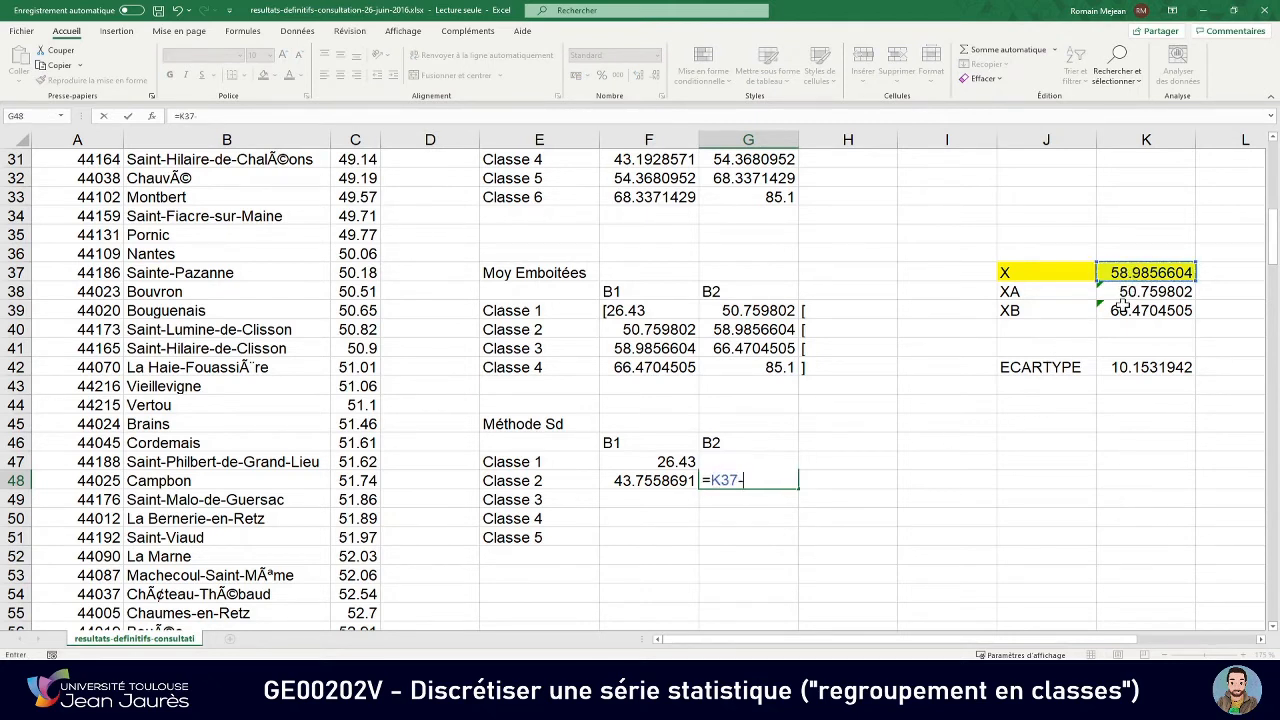
type("0.5*")
left_click(1155, 368)
key("Return")
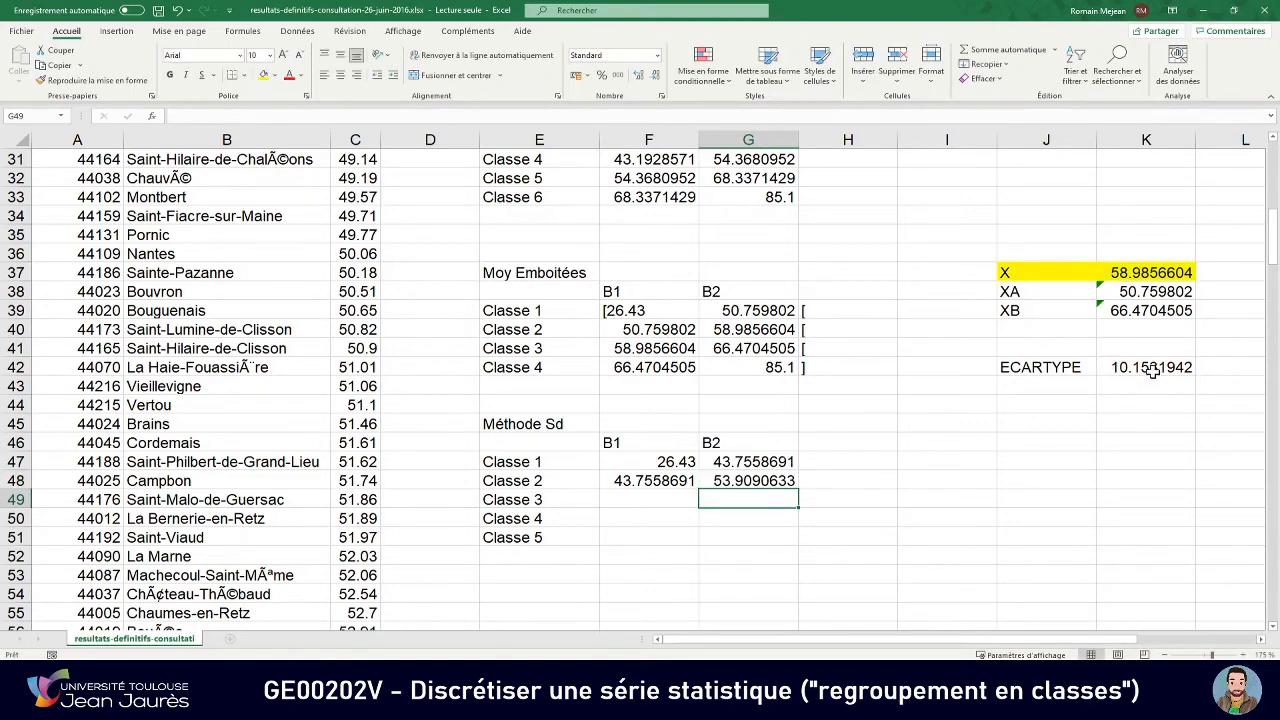
Set the Classe 3 lower bound in F49 equal to the Classe 2 upper bound with =G48.
left_click(665, 497)
type("=")
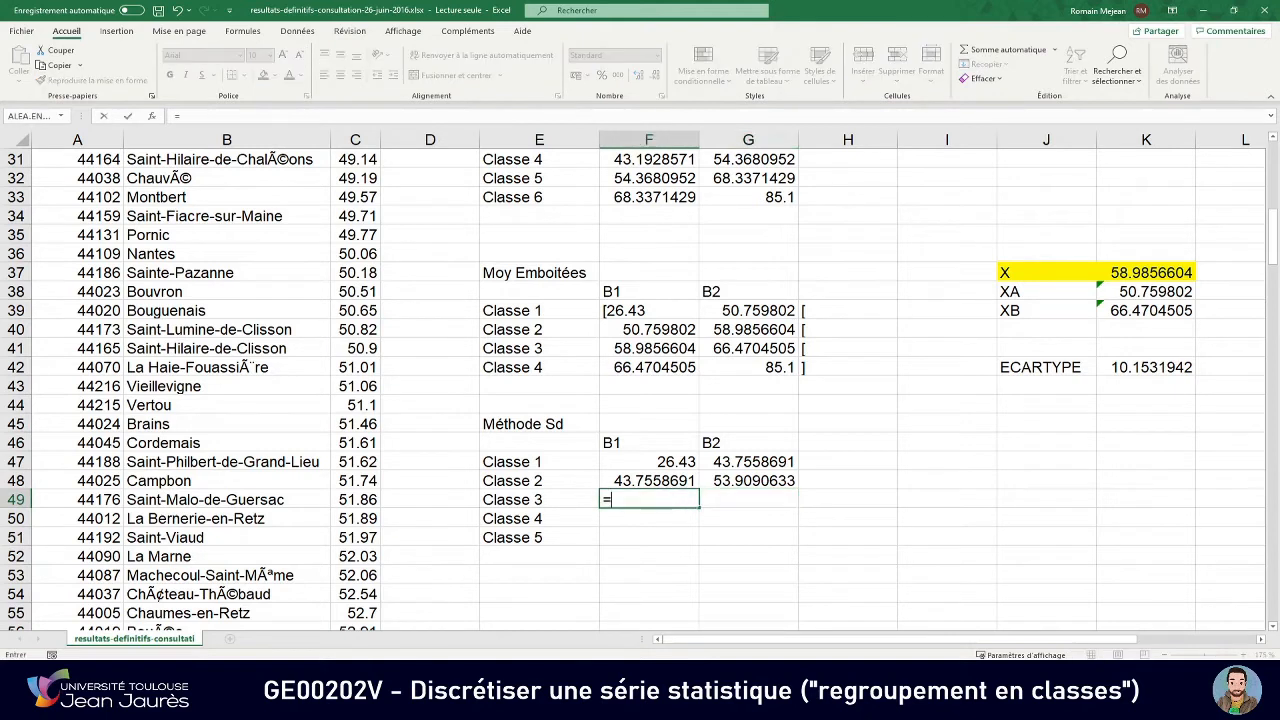
left_click(745, 479)
key("Return")
left_click(658, 496)
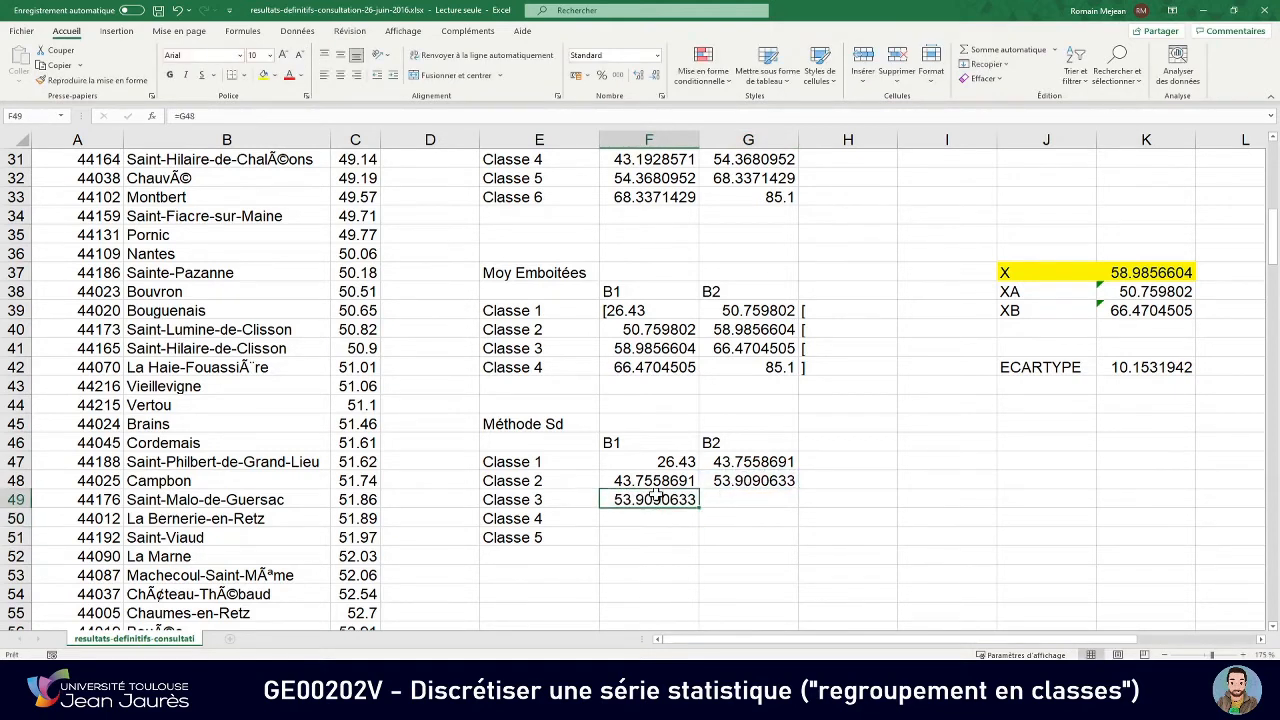
Calculate the Classe 3 upper bound in G49 as the mean plus 0.5 standard deviation, =K37+0.5*K42.
left_click(718, 499)
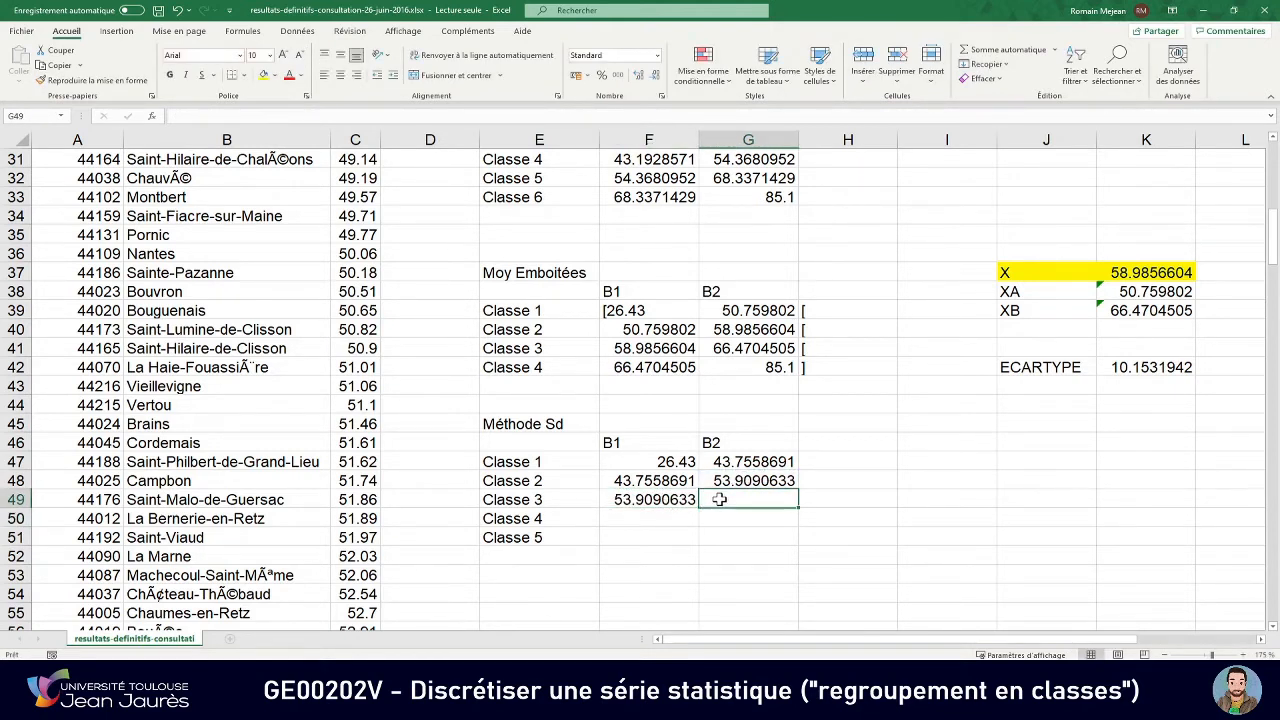
type("=")
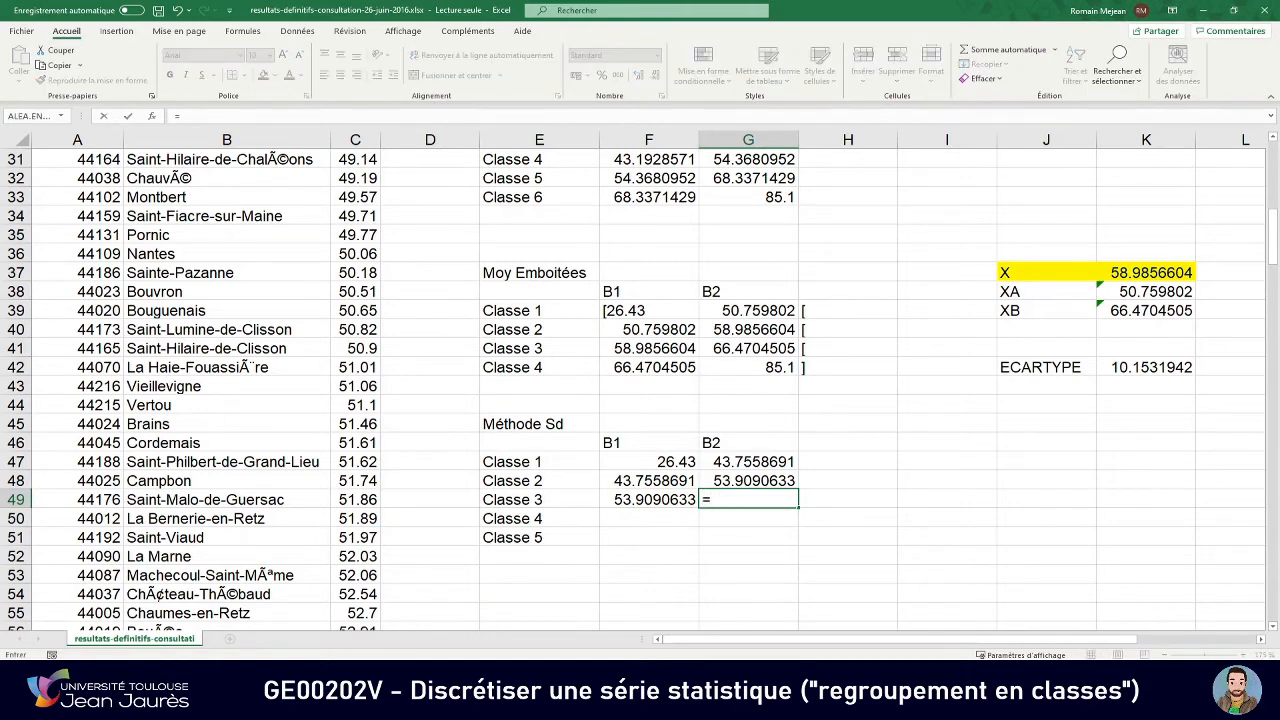
left_click(1130, 274)
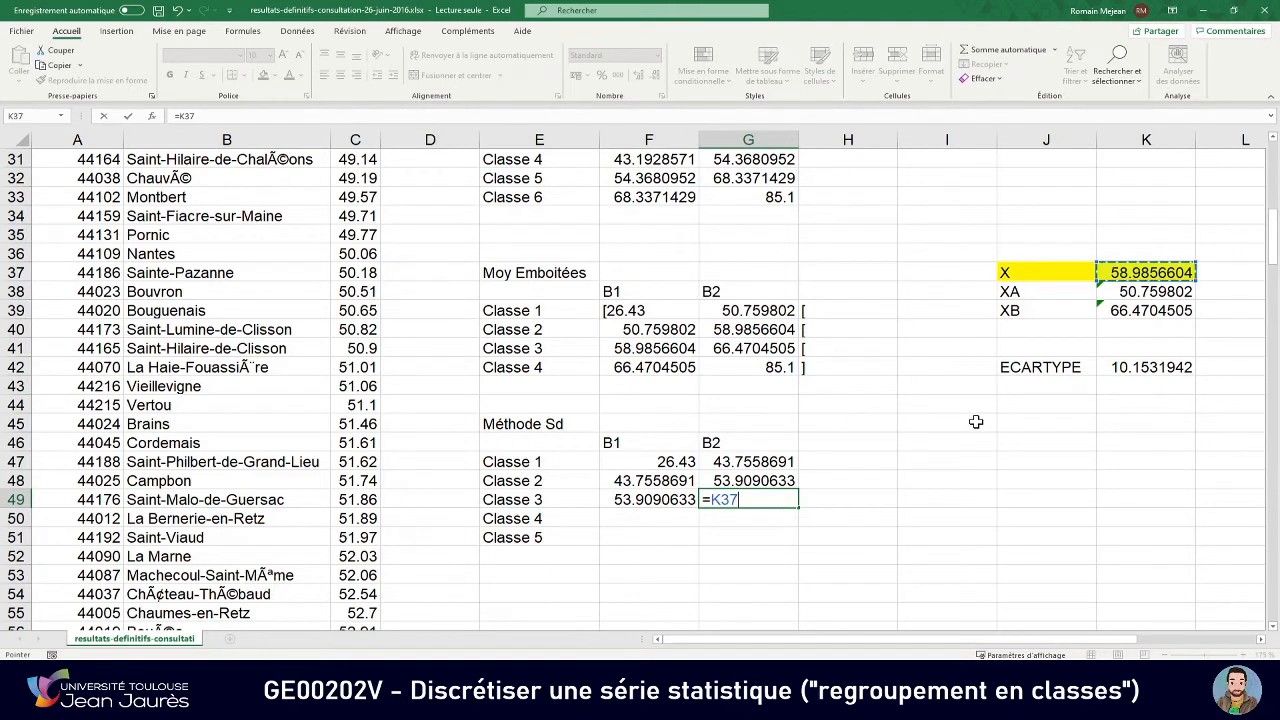
type("+0")
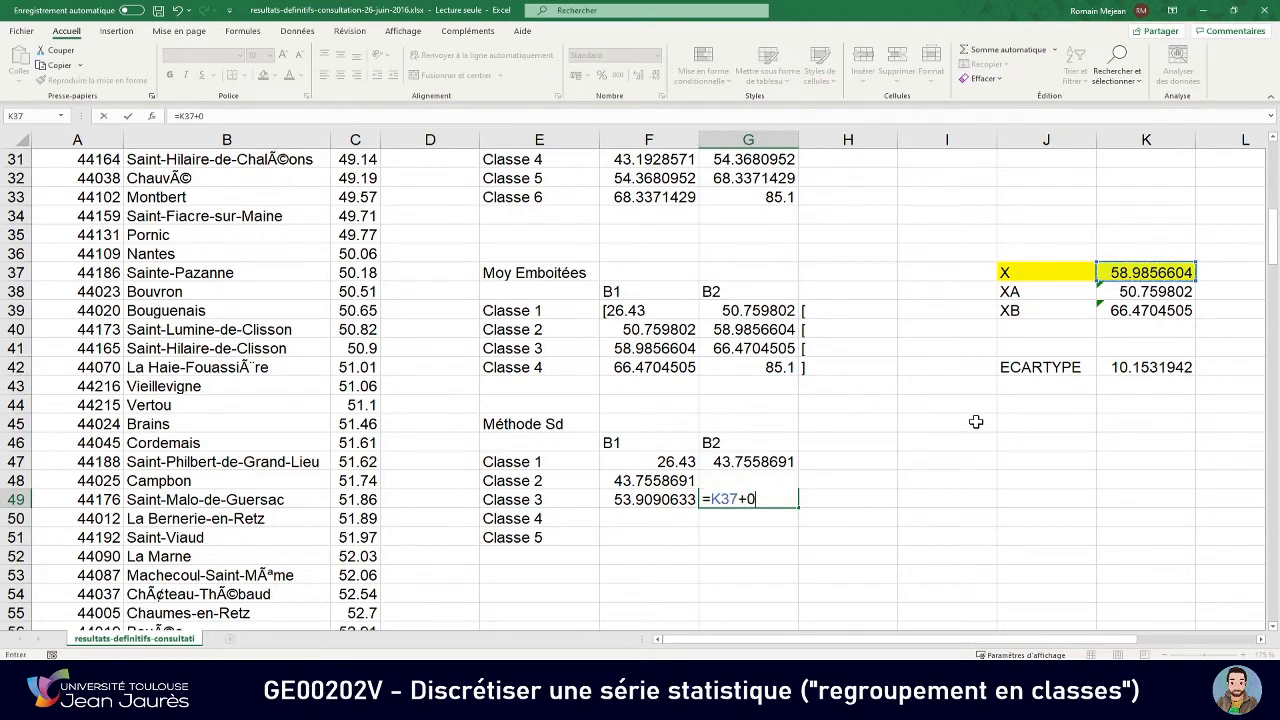
type(".5*")
left_click(1113, 368)
key("Return")
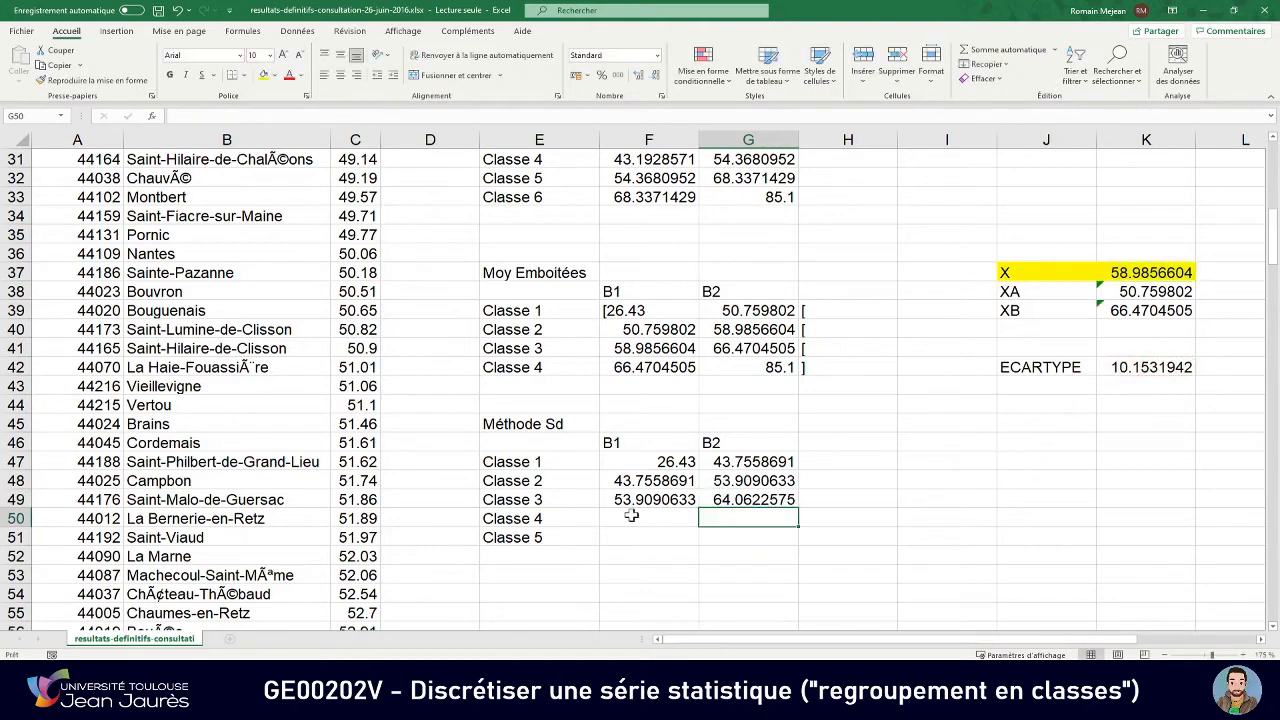
Set the Classe 4 lower bound in F50 equal to the Classe 3 upper bound with =G49.
left_click(638, 517)
type("=")
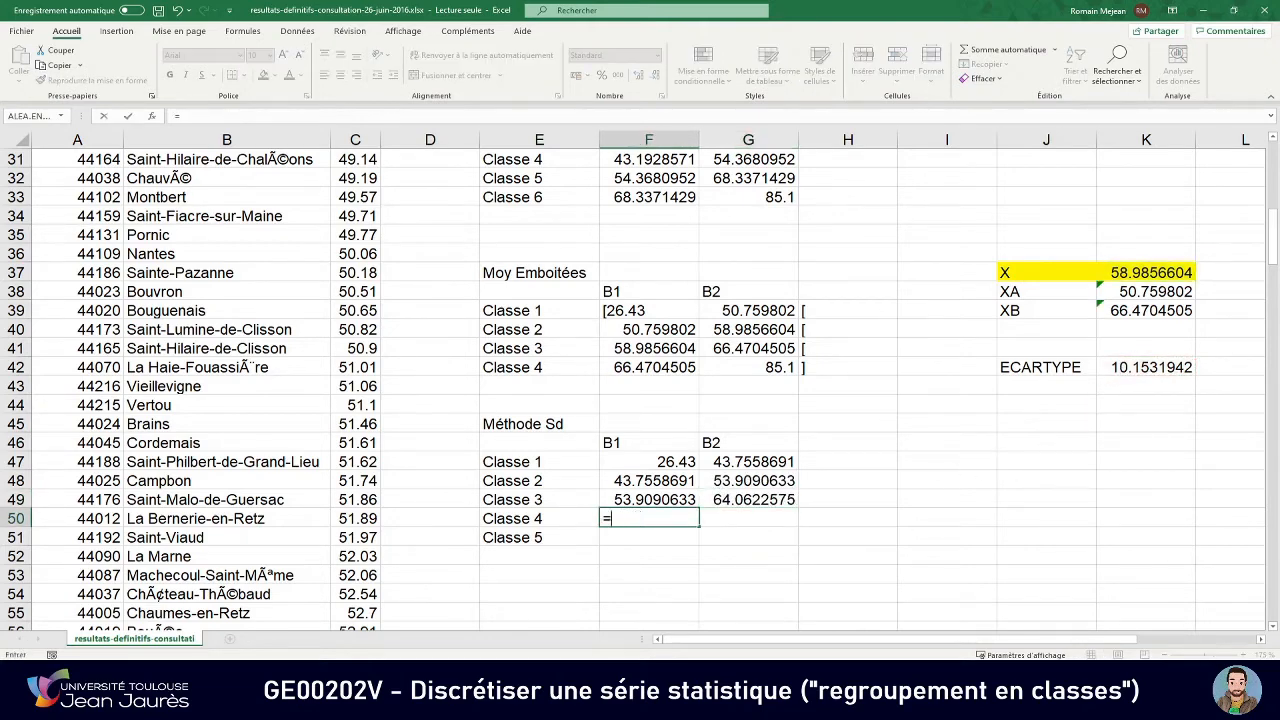
left_click(737, 500)
key("Return")
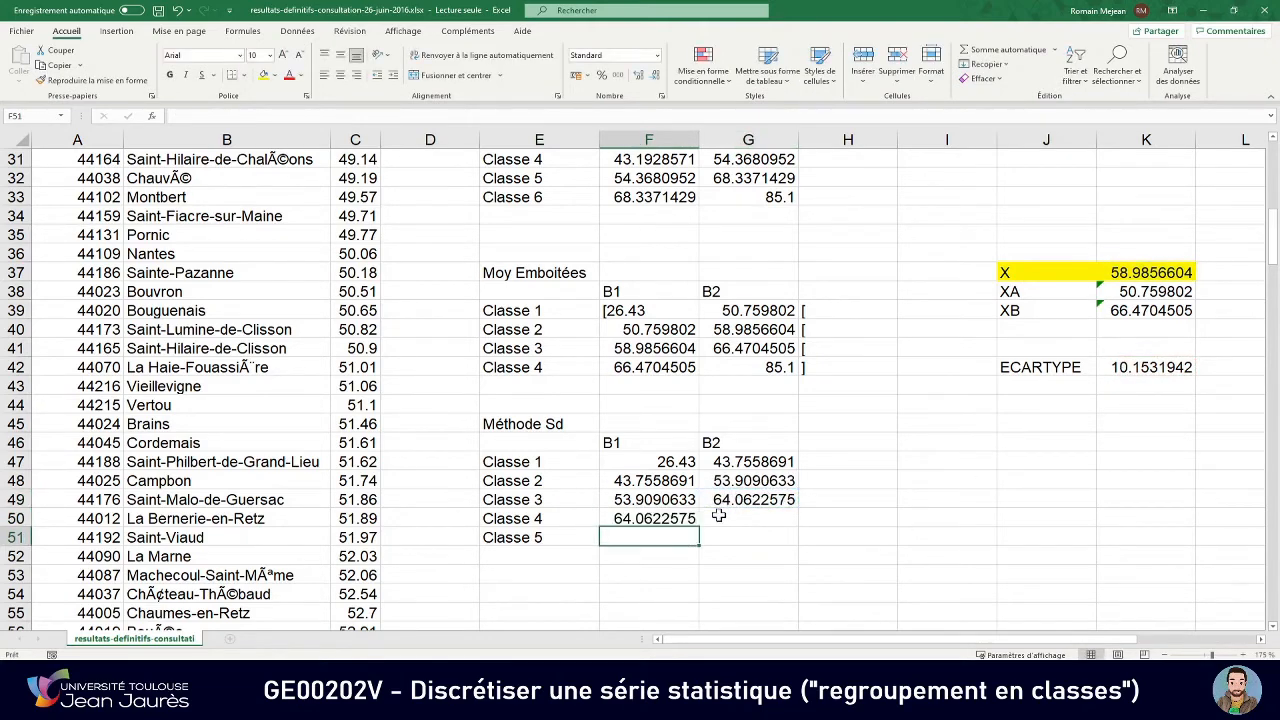
Calculate the Classe 4 upper bound in G50 as the mean plus 1.5 standard deviations, =K37+1.5*K42.
left_click(718, 516)
type("=")
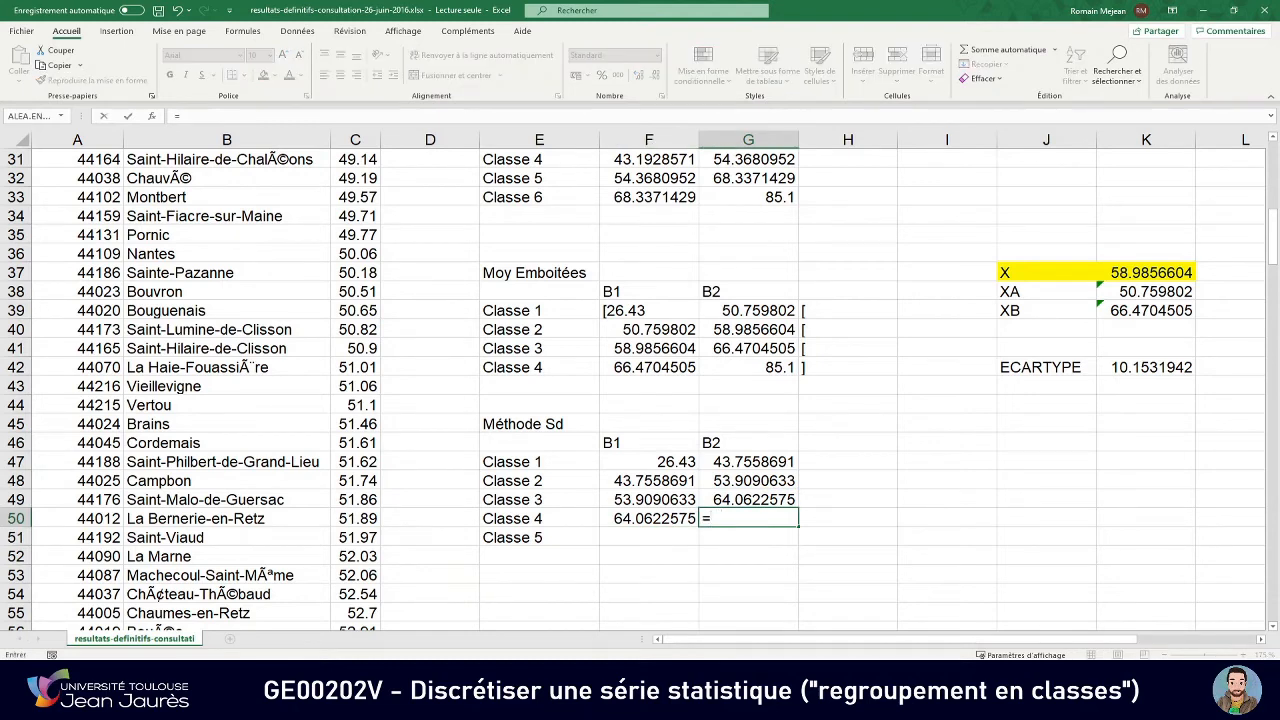
left_click(1118, 273)
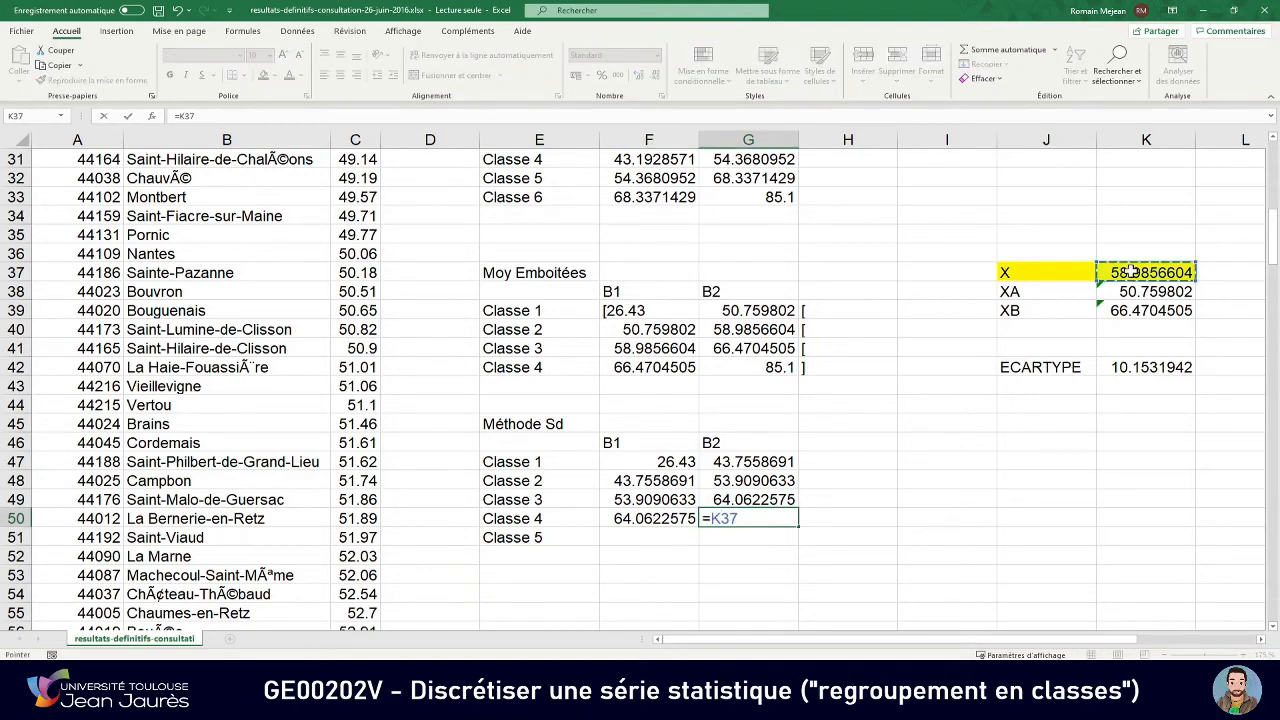
type("+")
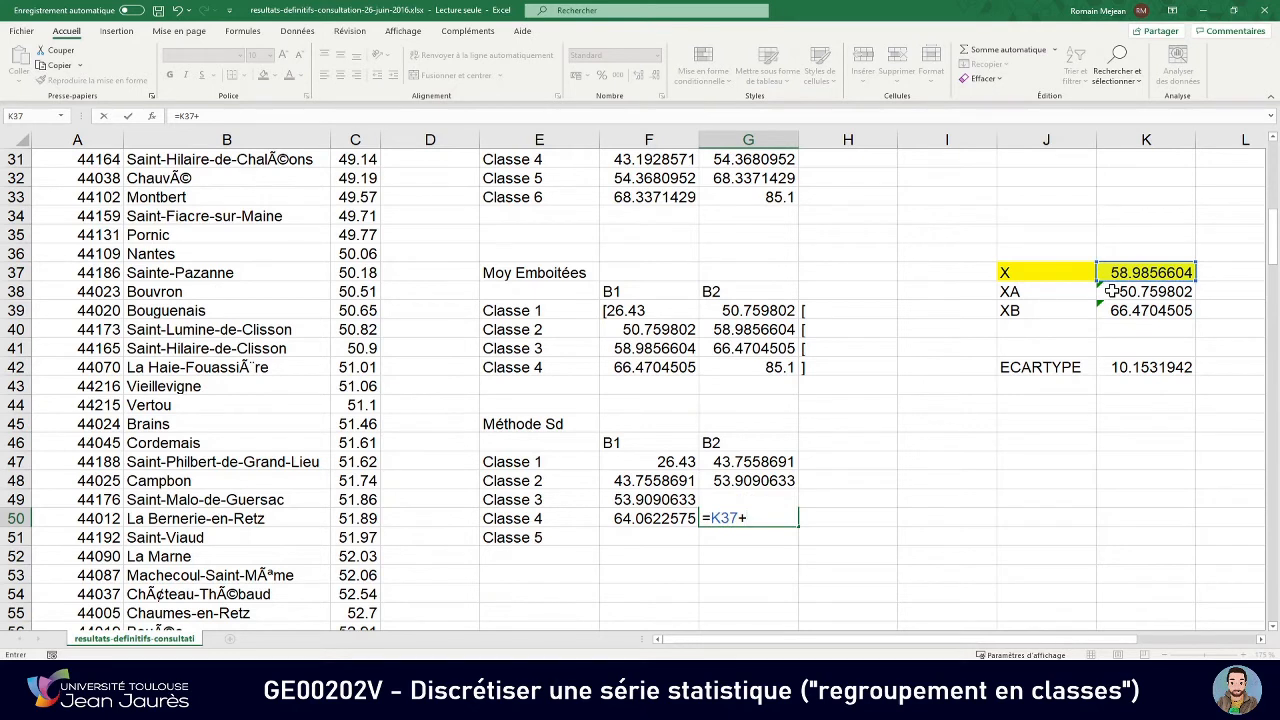
type("1.5*")
left_click(1154, 366)
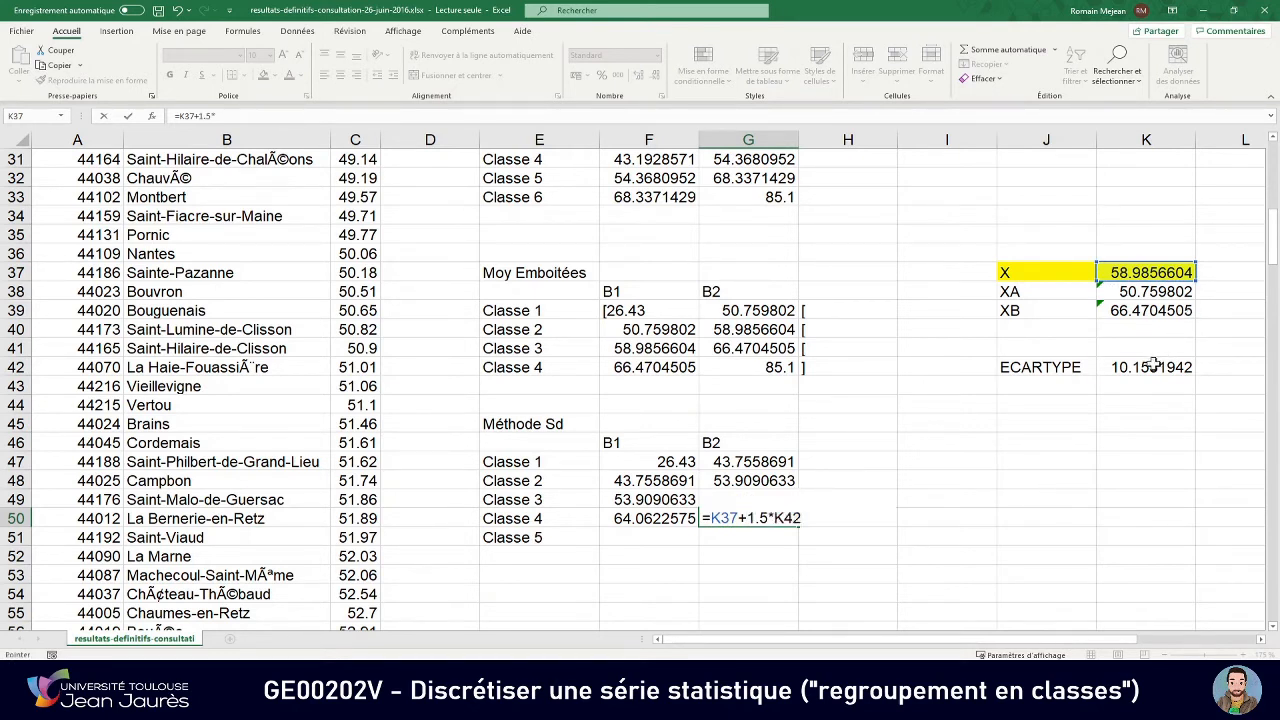
key("Return")
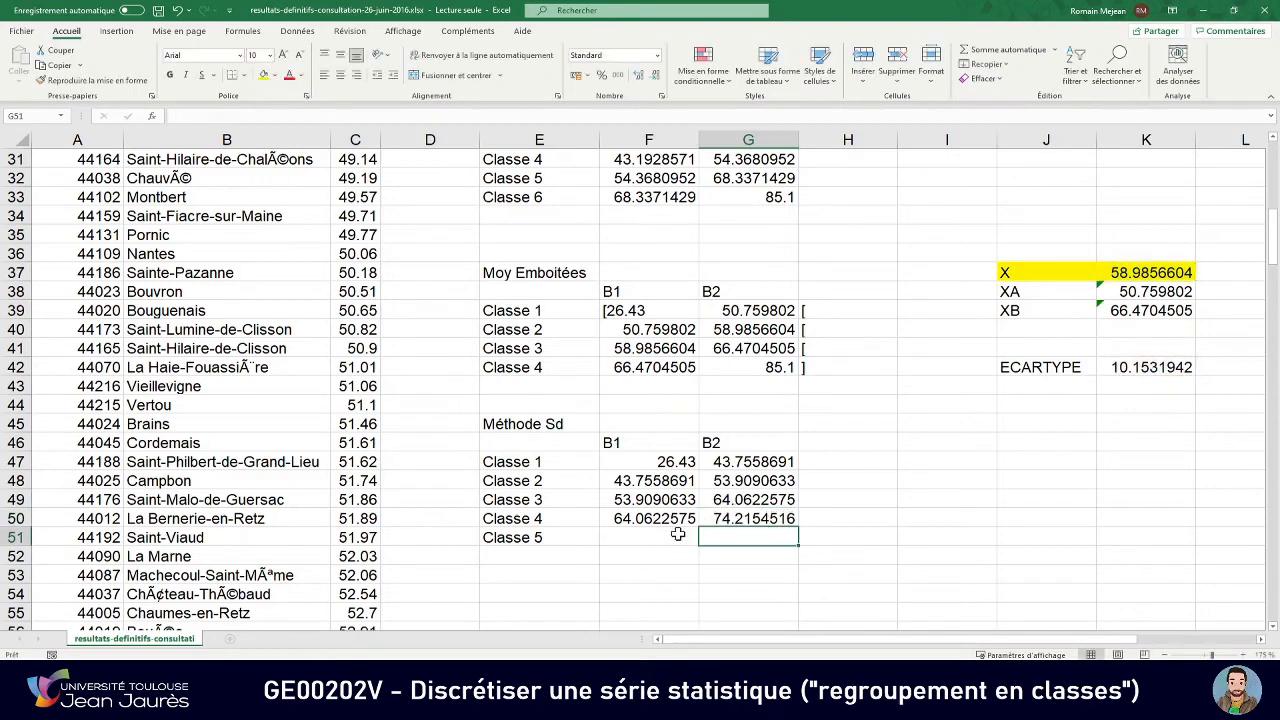
Fill in the Classe 5 bounds, with =G50 as the lower bound in F51 and =85.1 as the upper bound in G51.
left_click(674, 537)
type("=")
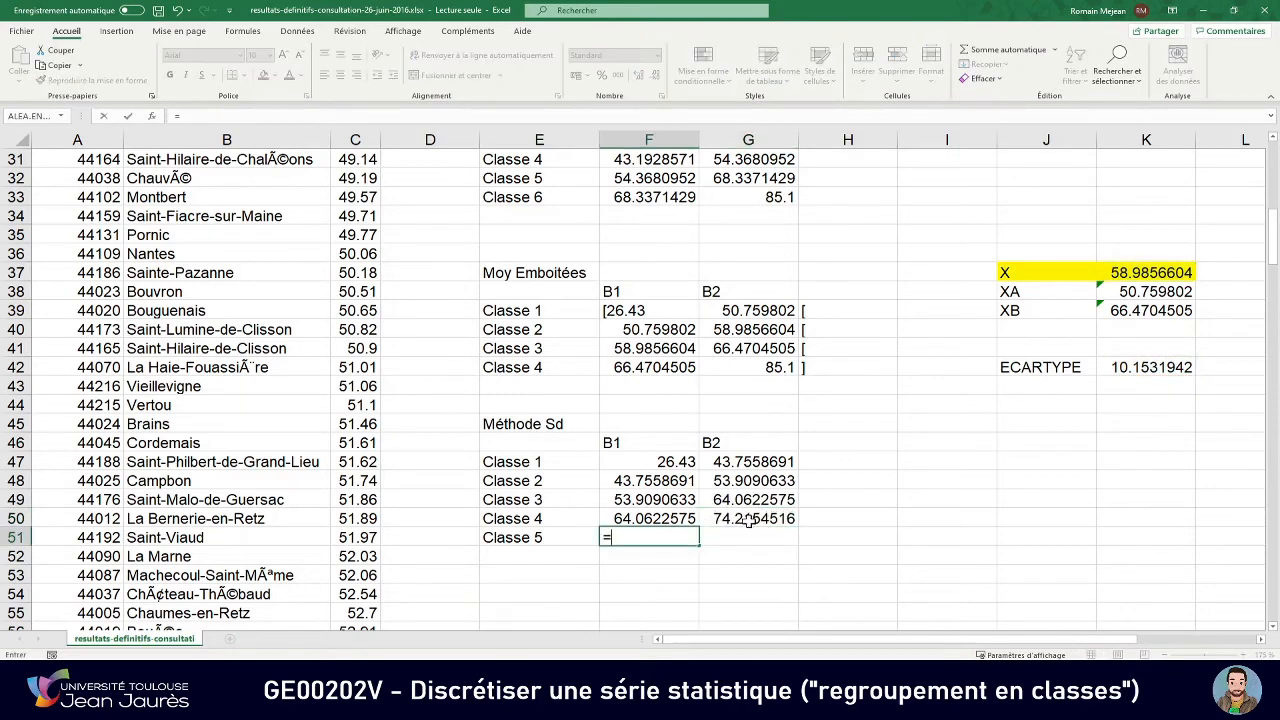
left_click(749, 519)
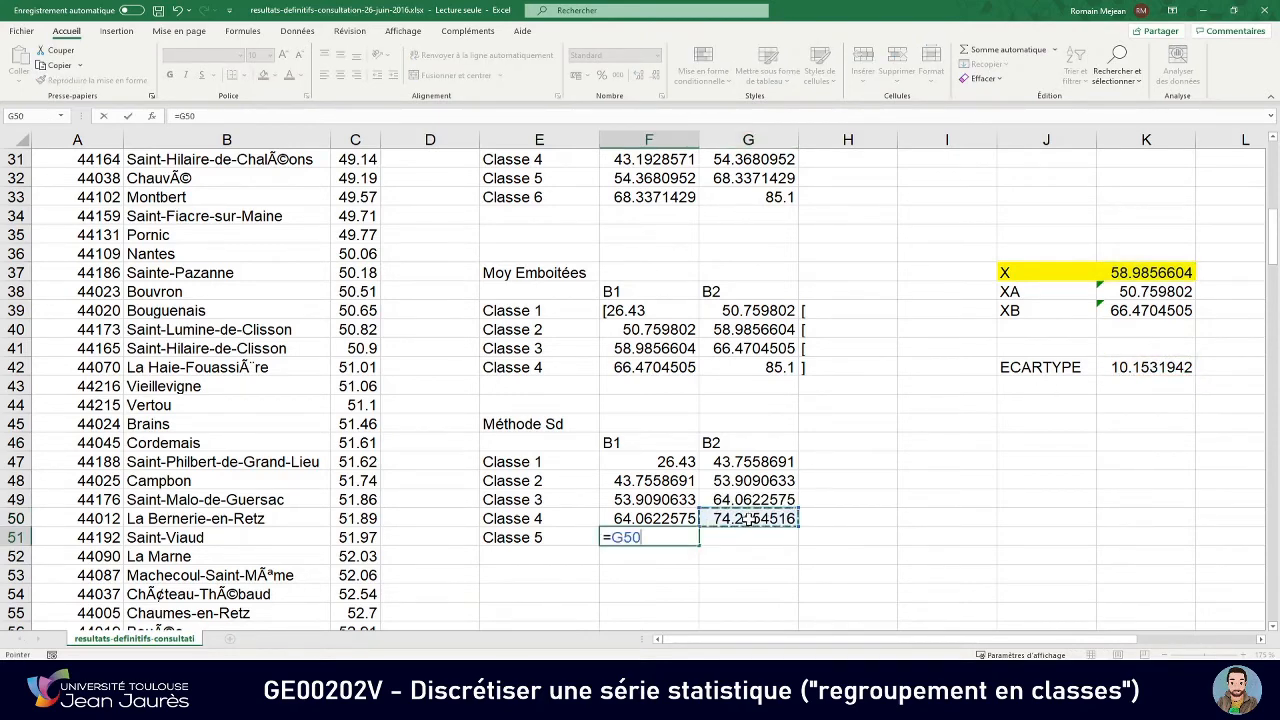
key("Return")
left_click(731, 537)
type("=85.1")
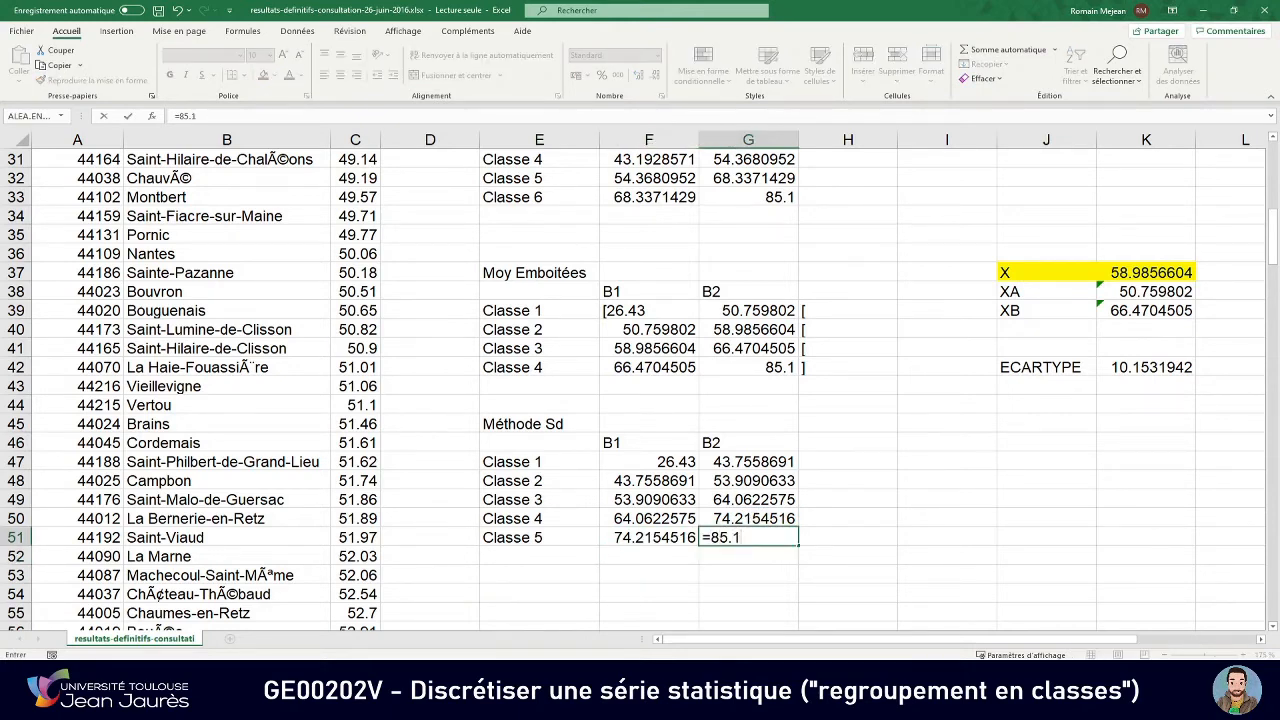
key("Return")
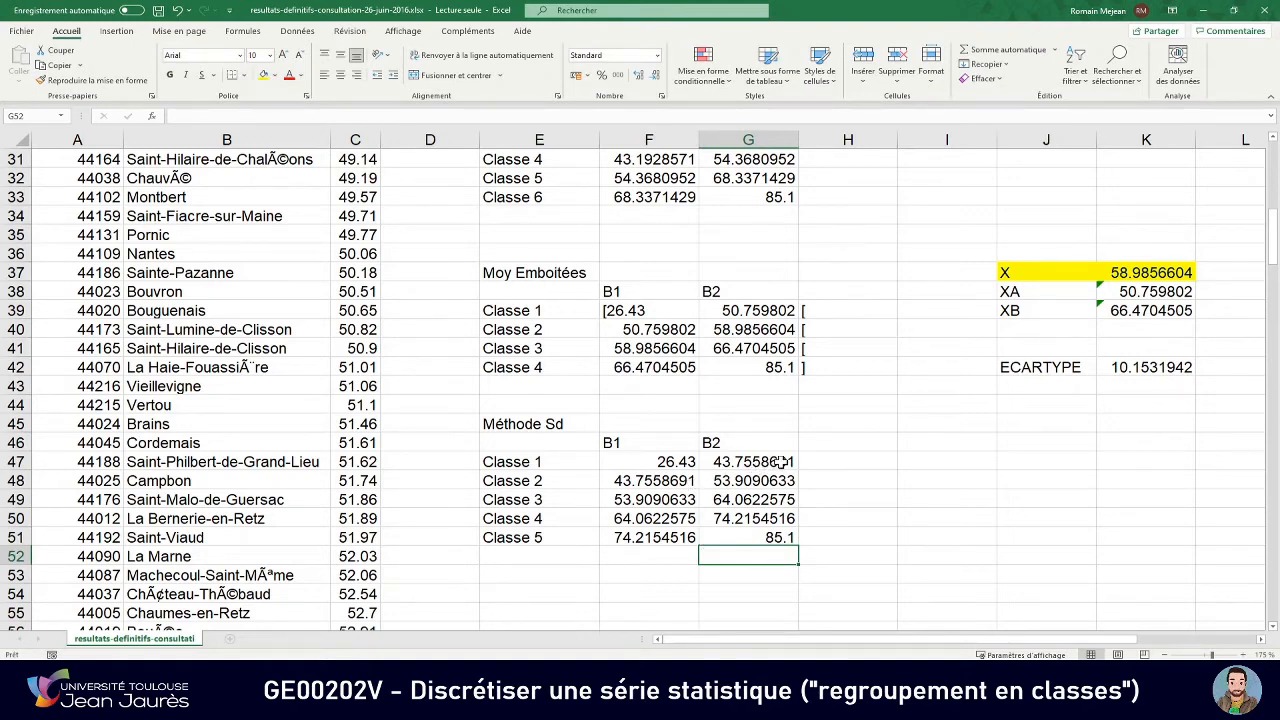
scroll(781, 461, "up", 7)
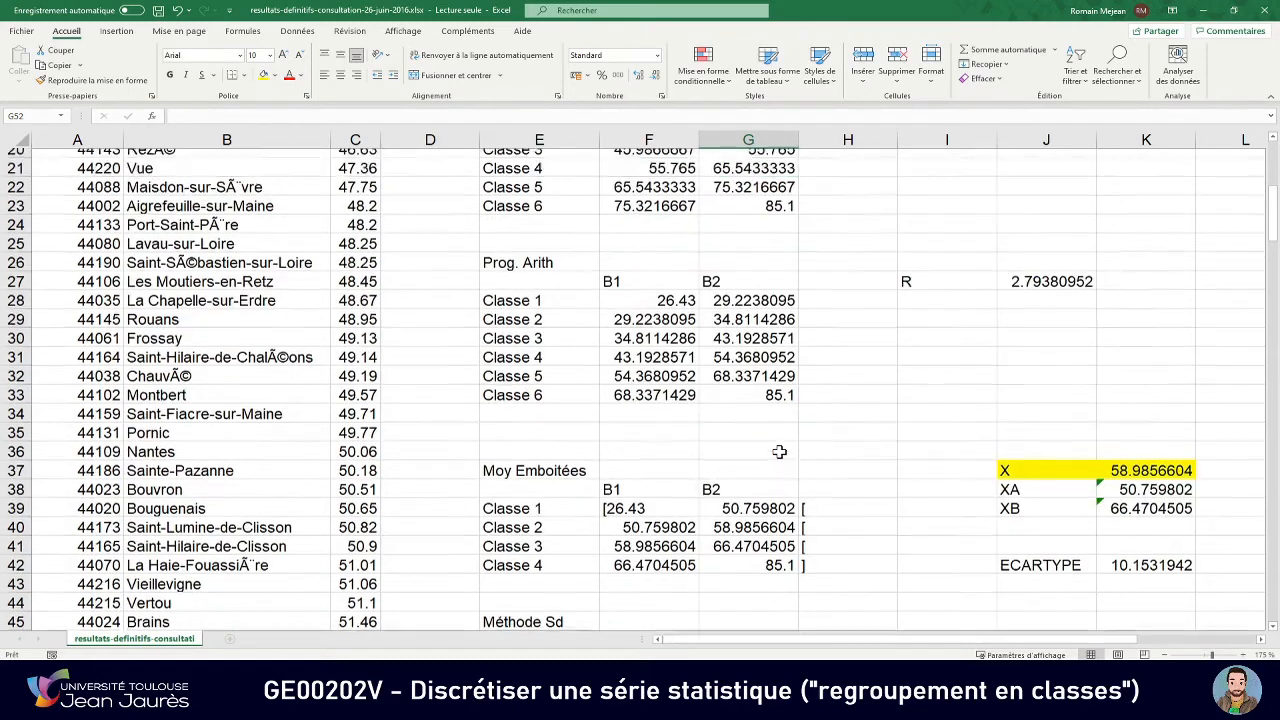
scroll(779, 452, "up", 3)
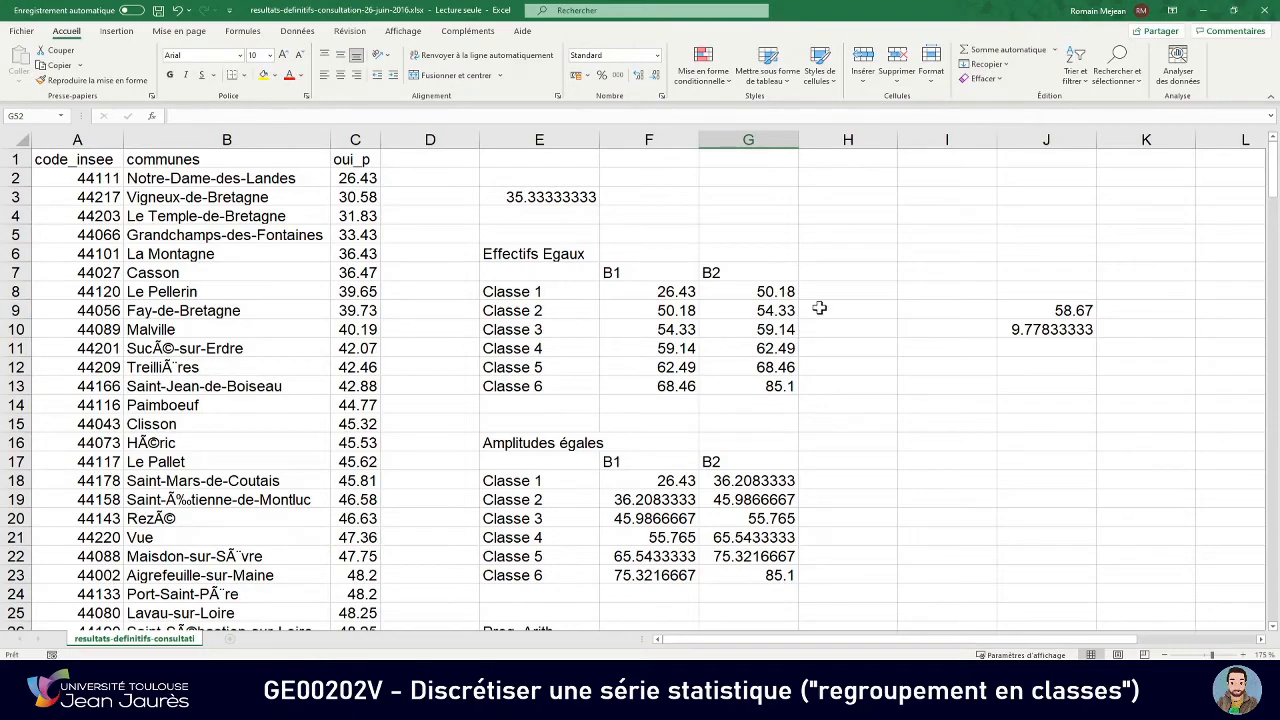
scroll(819, 311, "down", 1)
scroll(819, 311, "down", 11)
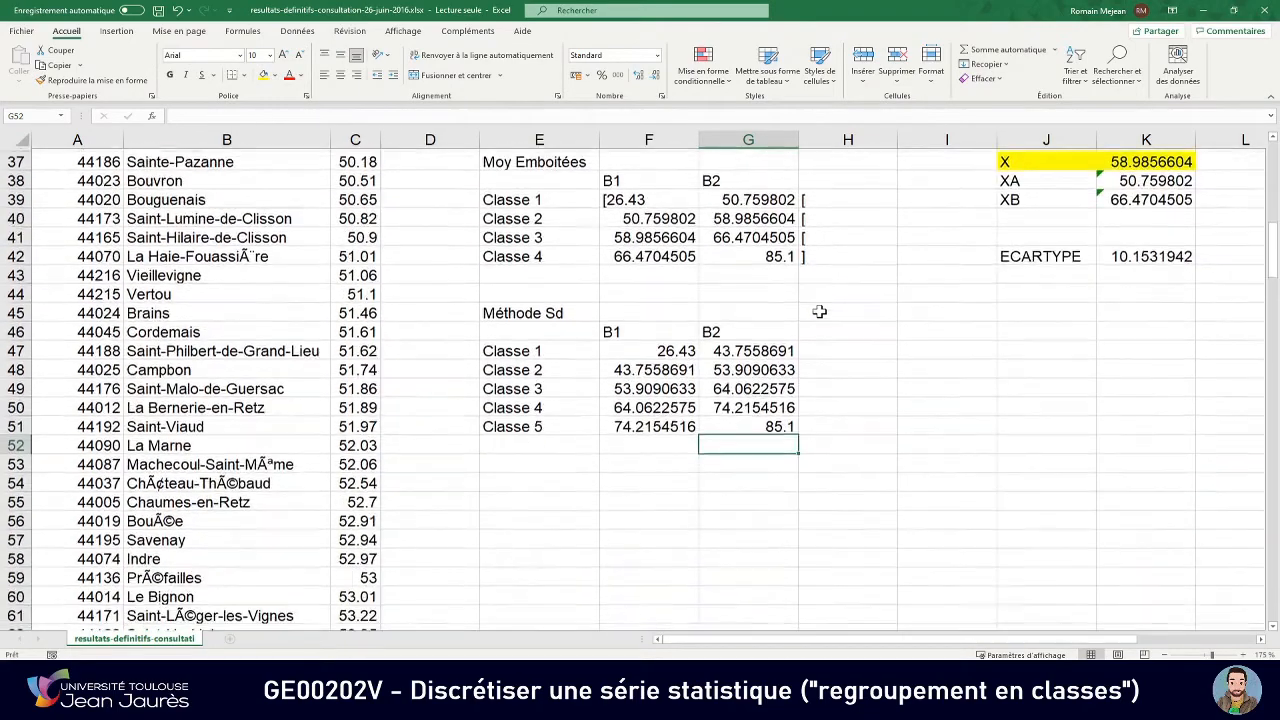
scroll(819, 312, "up", 4)
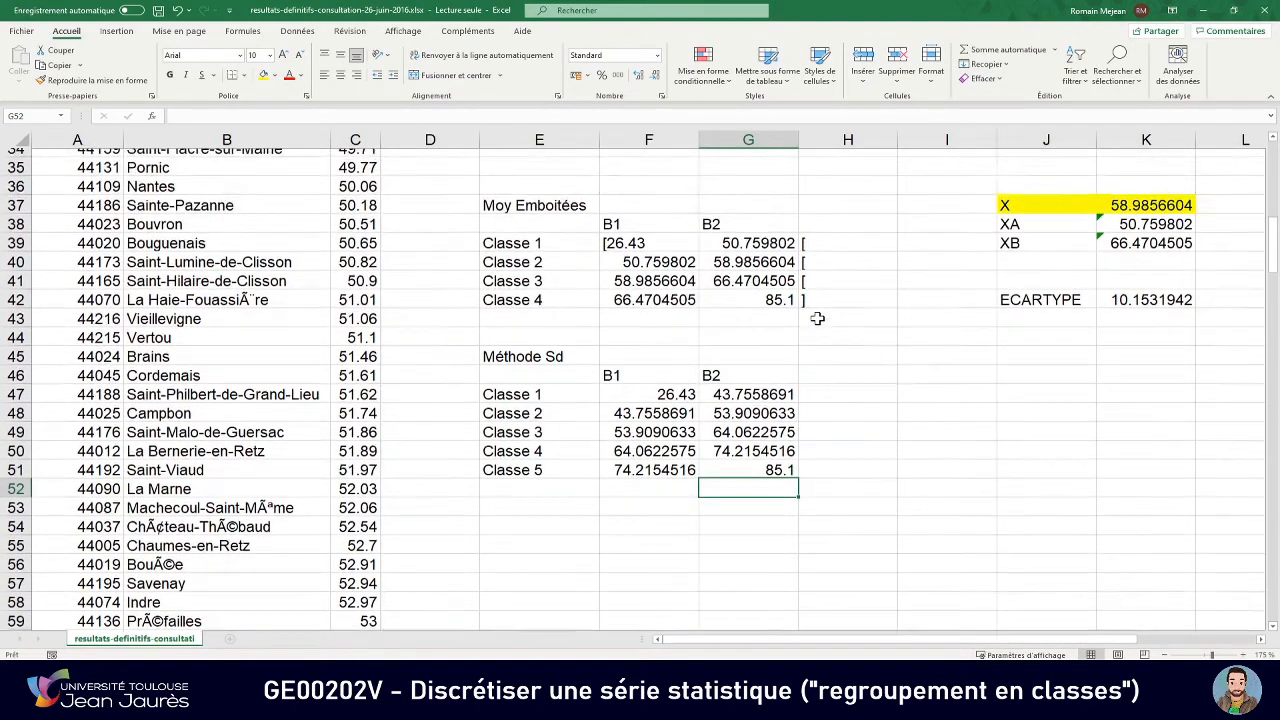
Review the class bounds tables of all the discretisation methods, from Effectifs Egaux to Méthode Sd, and the formula for the ratio R.
scroll(817, 318, "up", 4)
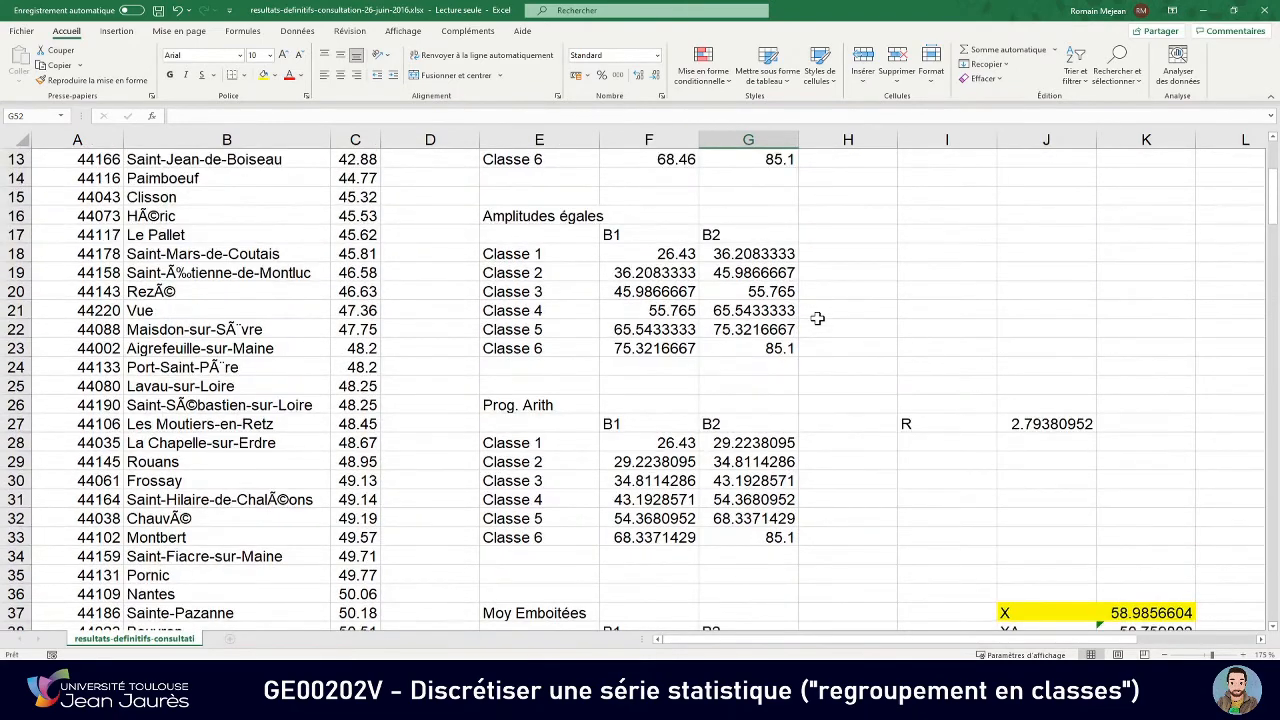
scroll(817, 318, "up", 4)
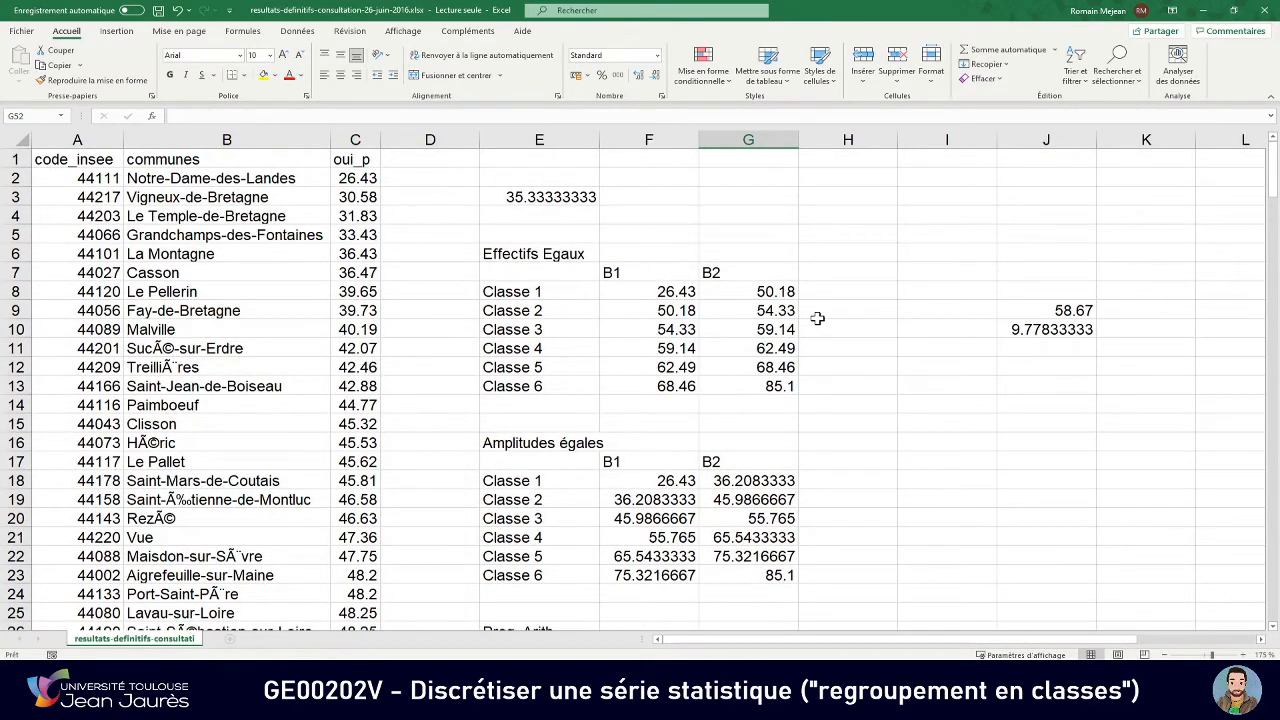
left_click_drag(779, 388, 513, 257)
left_click(884, 316)
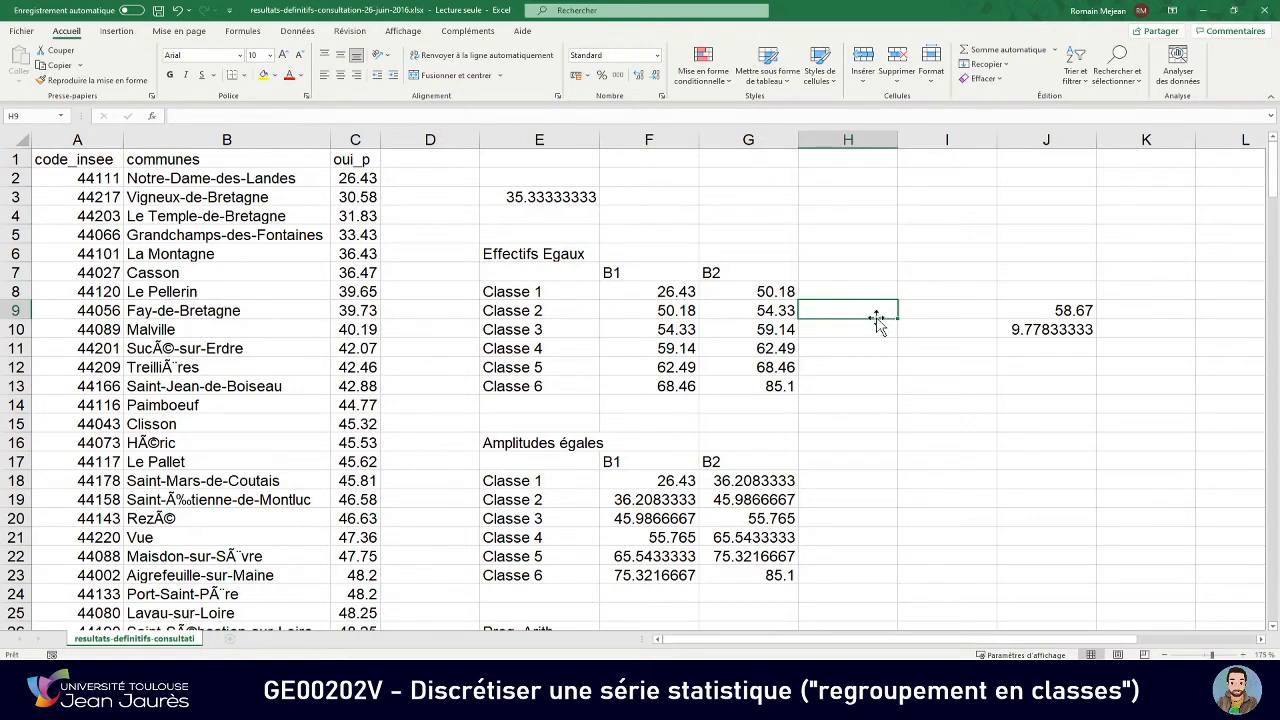
mouse_move(545, 256)
left_mouse_down()
mouse_move(737, 310)
mouse_move(765, 381)
left_mouse_up()
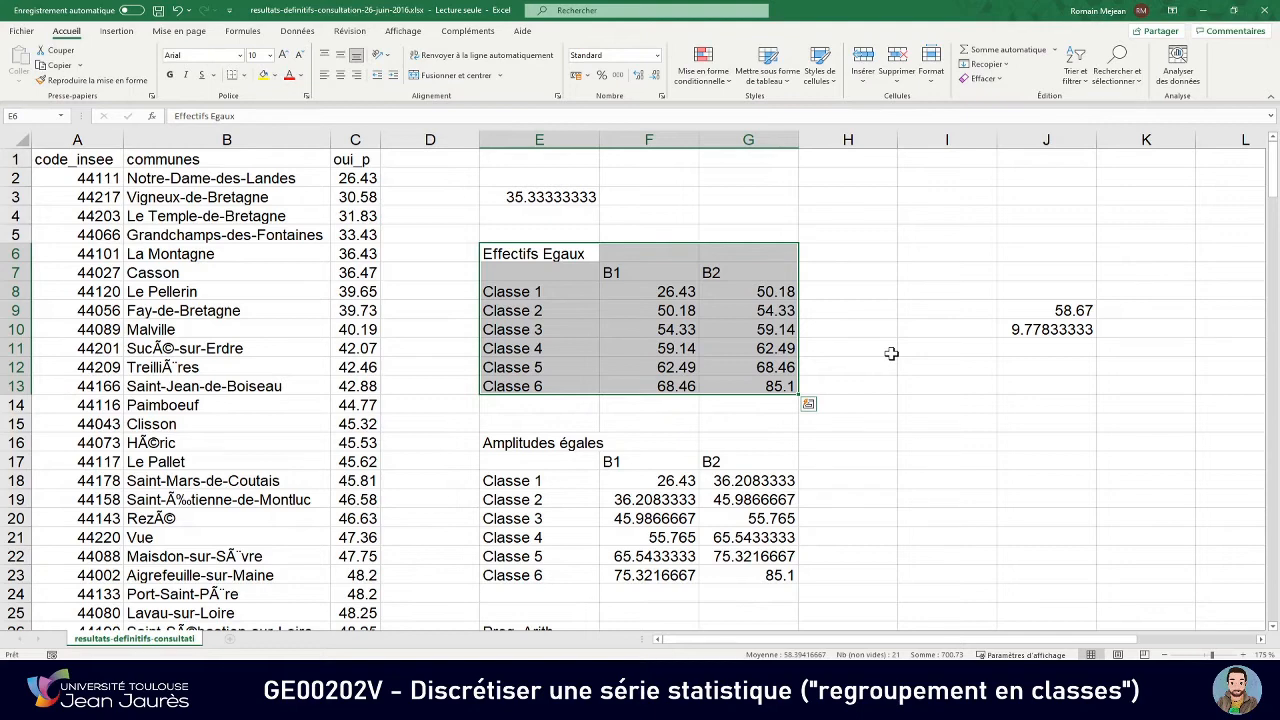
scroll(790, 360, "down", 1)
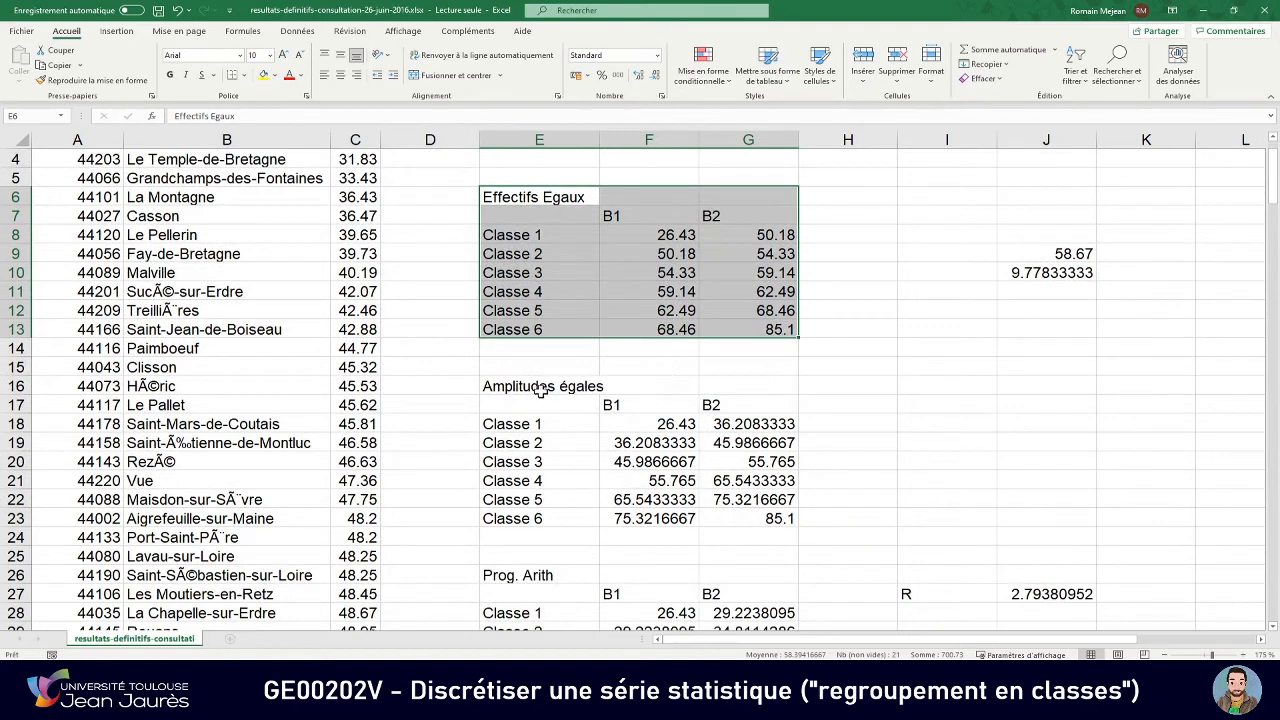
left_click_drag(530, 386, 742, 515)
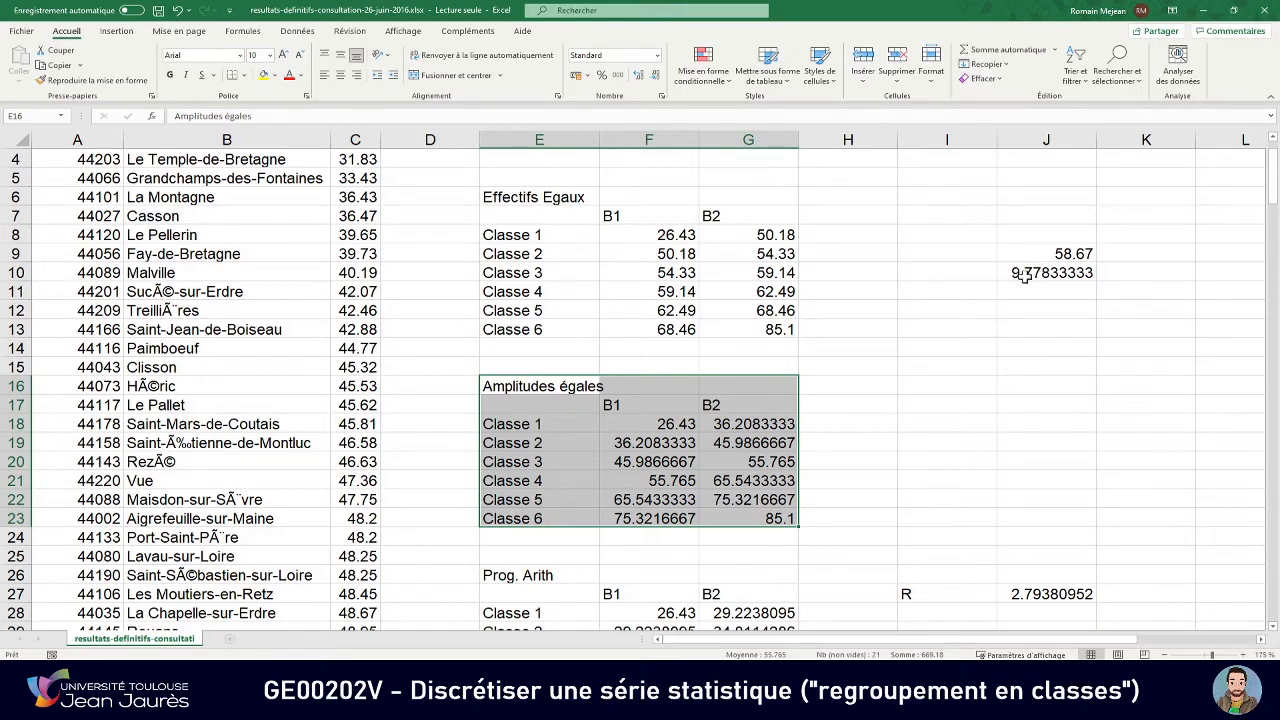
scroll(944, 300, "down", 5)
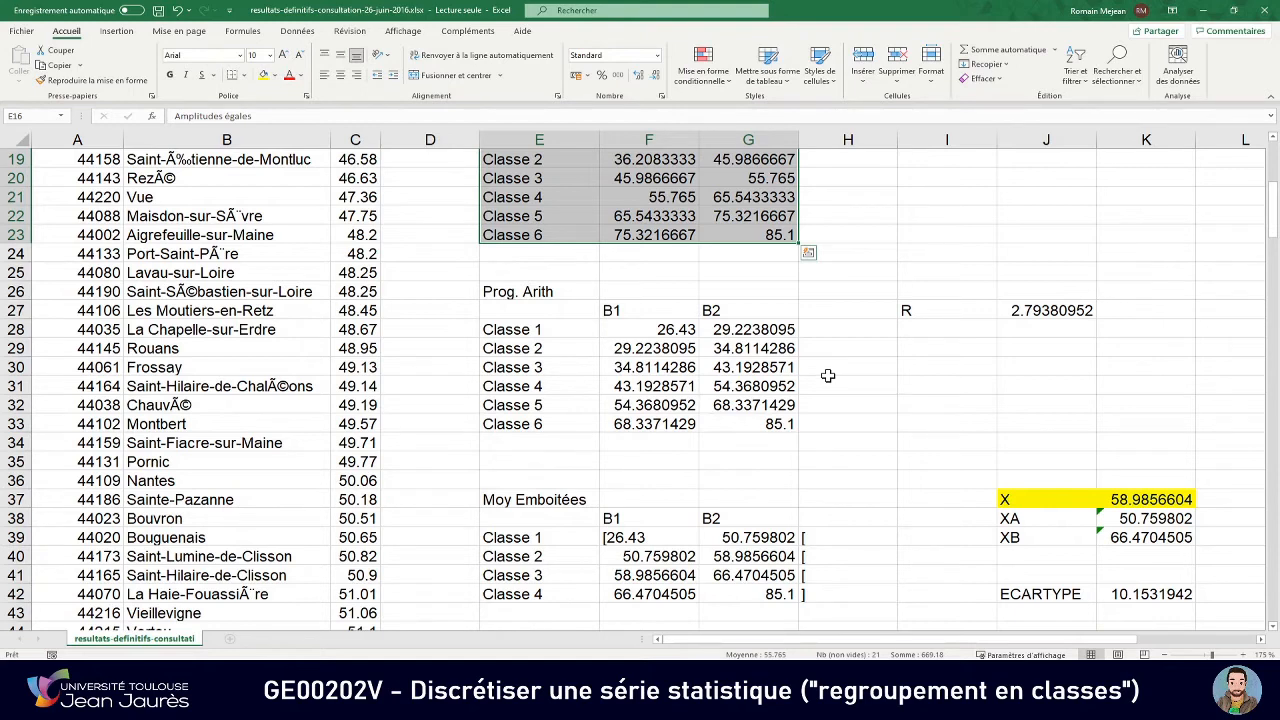
left_click(1046, 311)
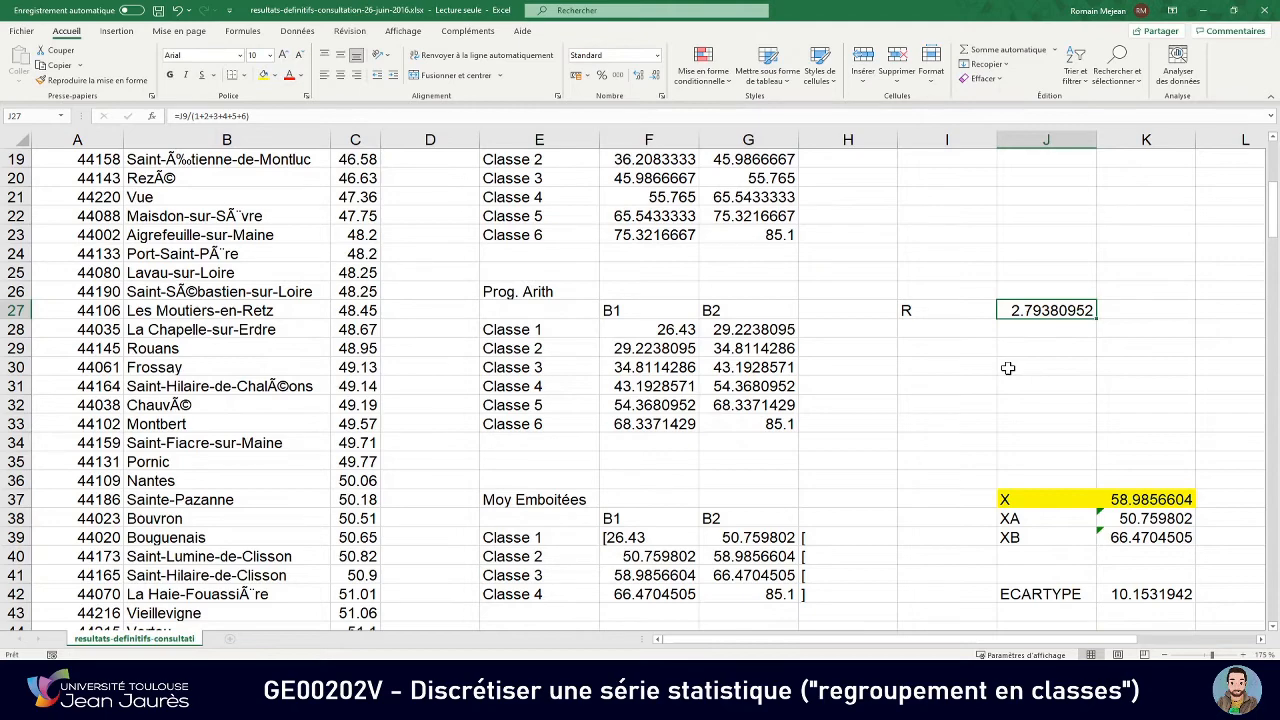
scroll(1008, 368, "down", 4)
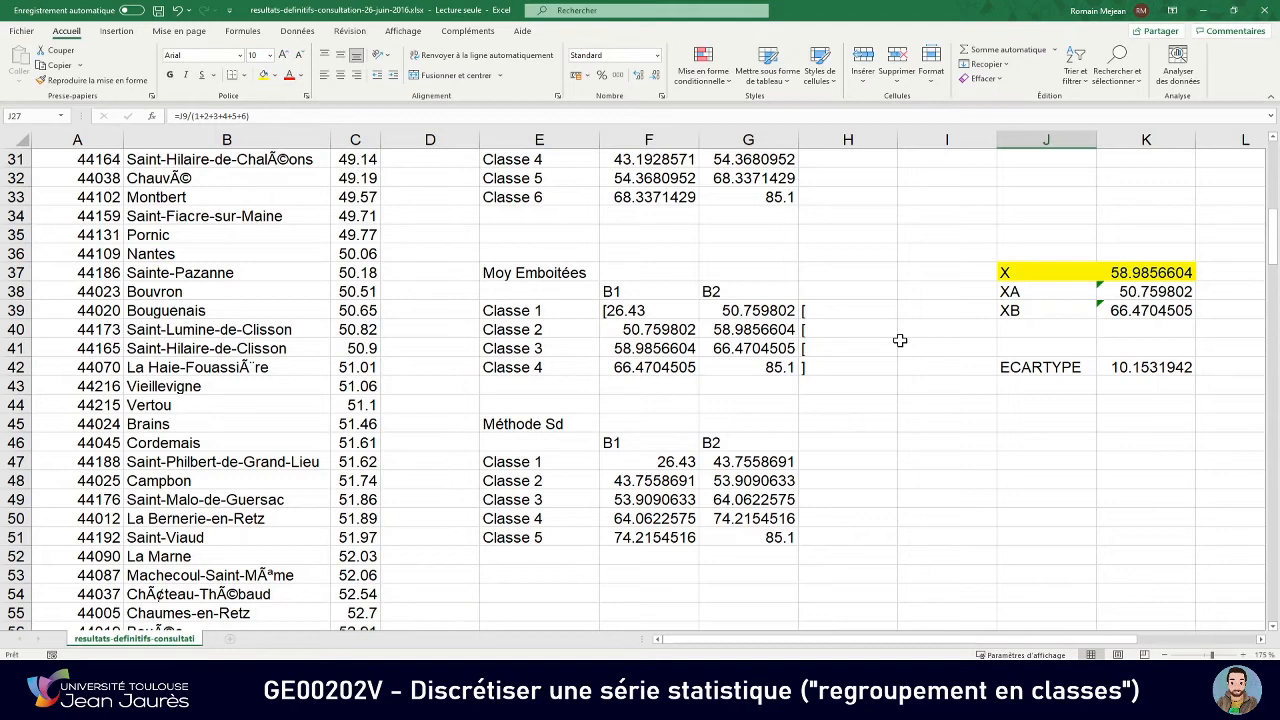
scroll(900, 341, "down", 2)
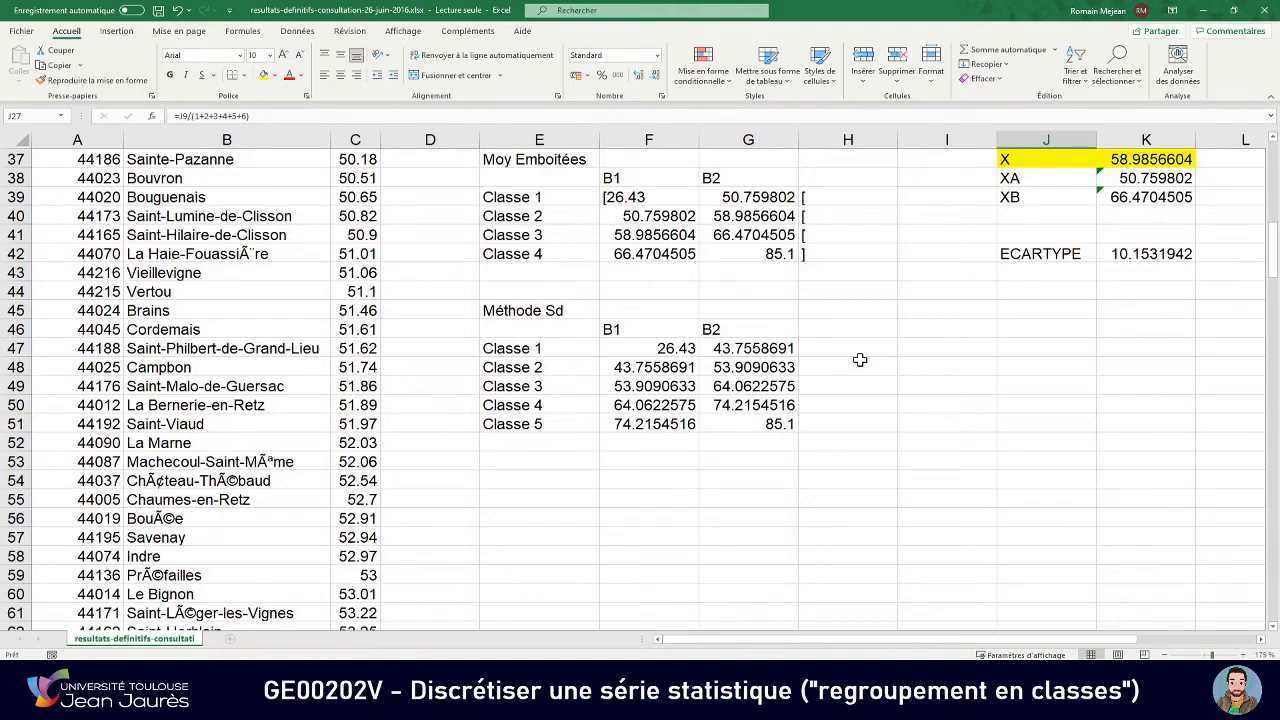
scroll(860, 360, "up", 8)
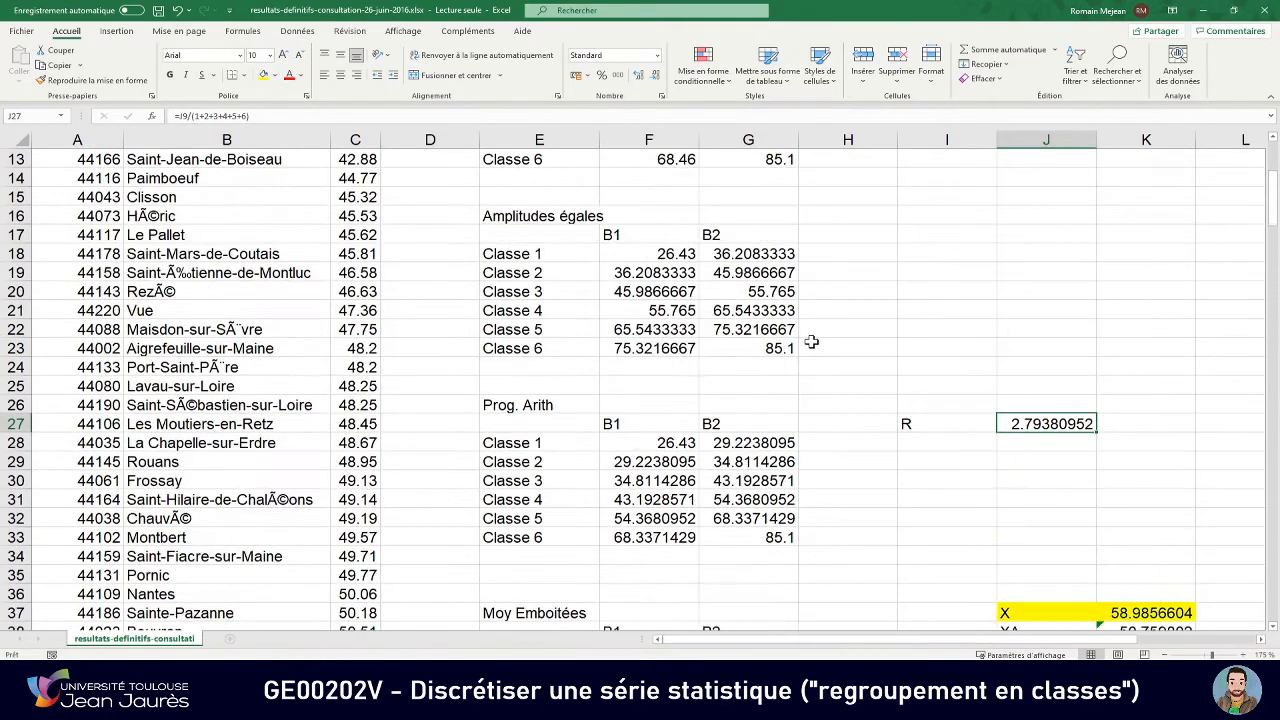
scroll(769, 312, "up", 3)
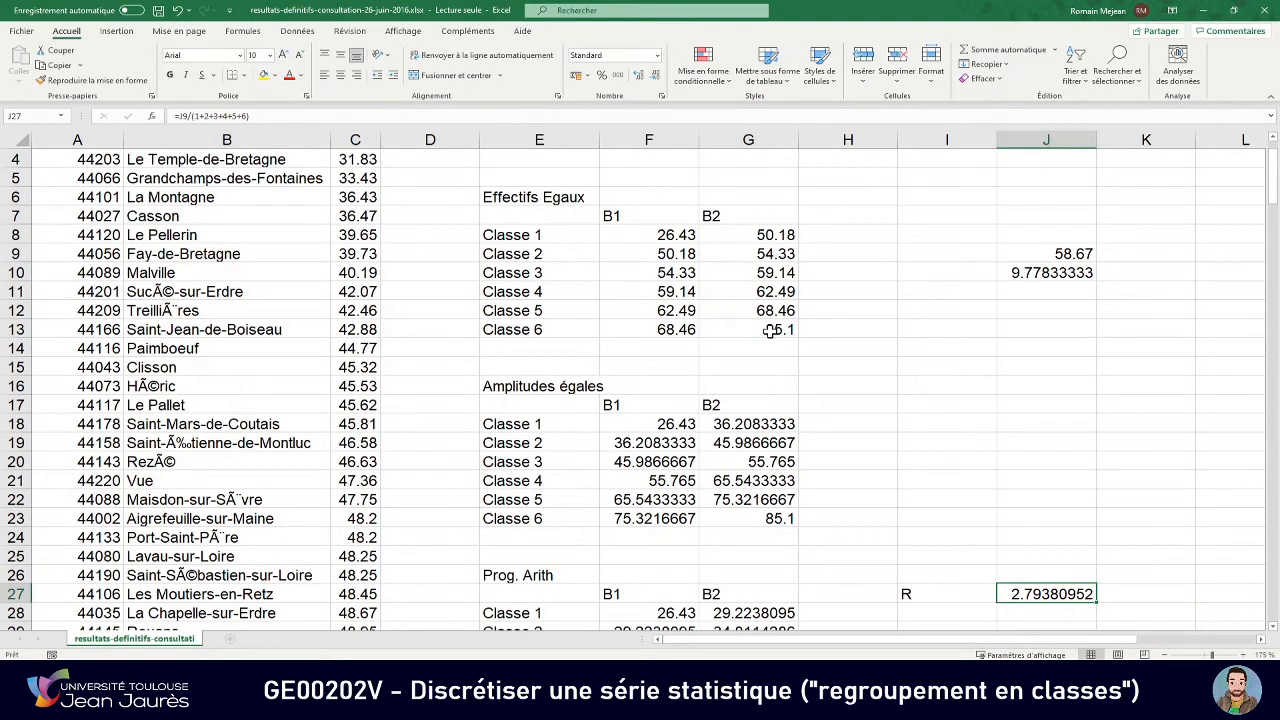
left_click_drag(769, 331, 528, 203)
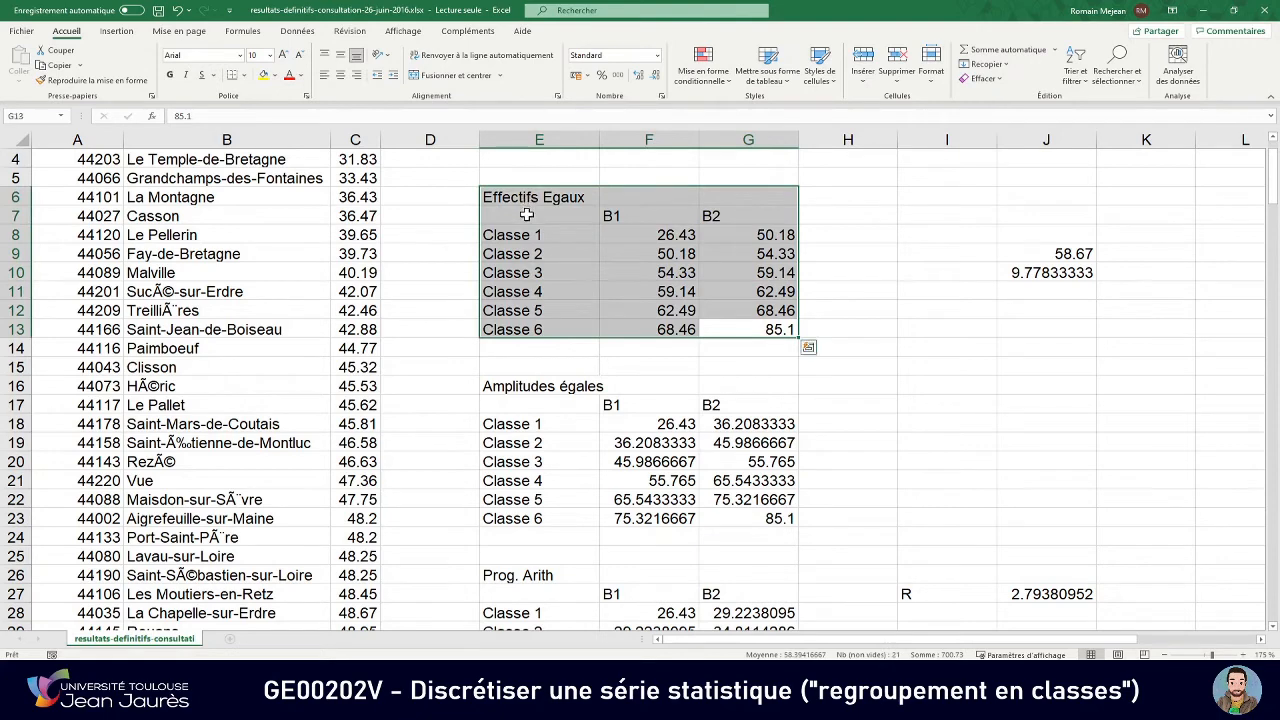
left_click(850, 269)
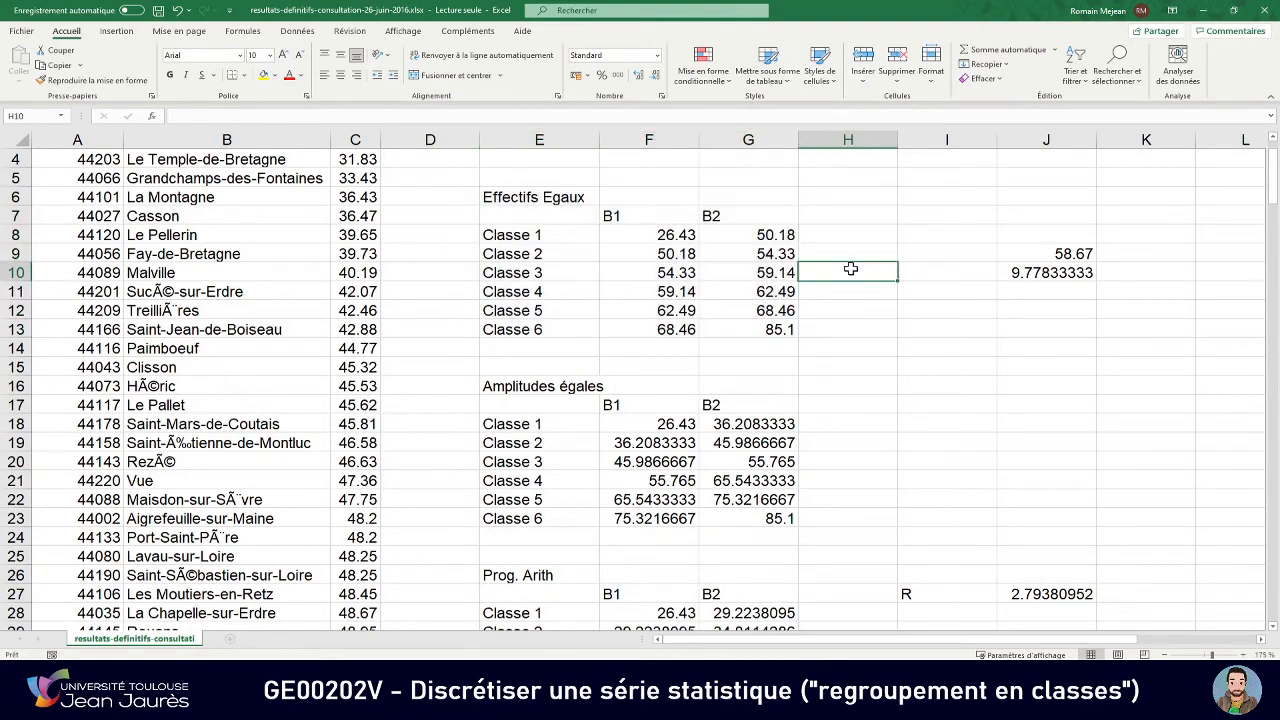
scroll(826, 270, "down", 2)
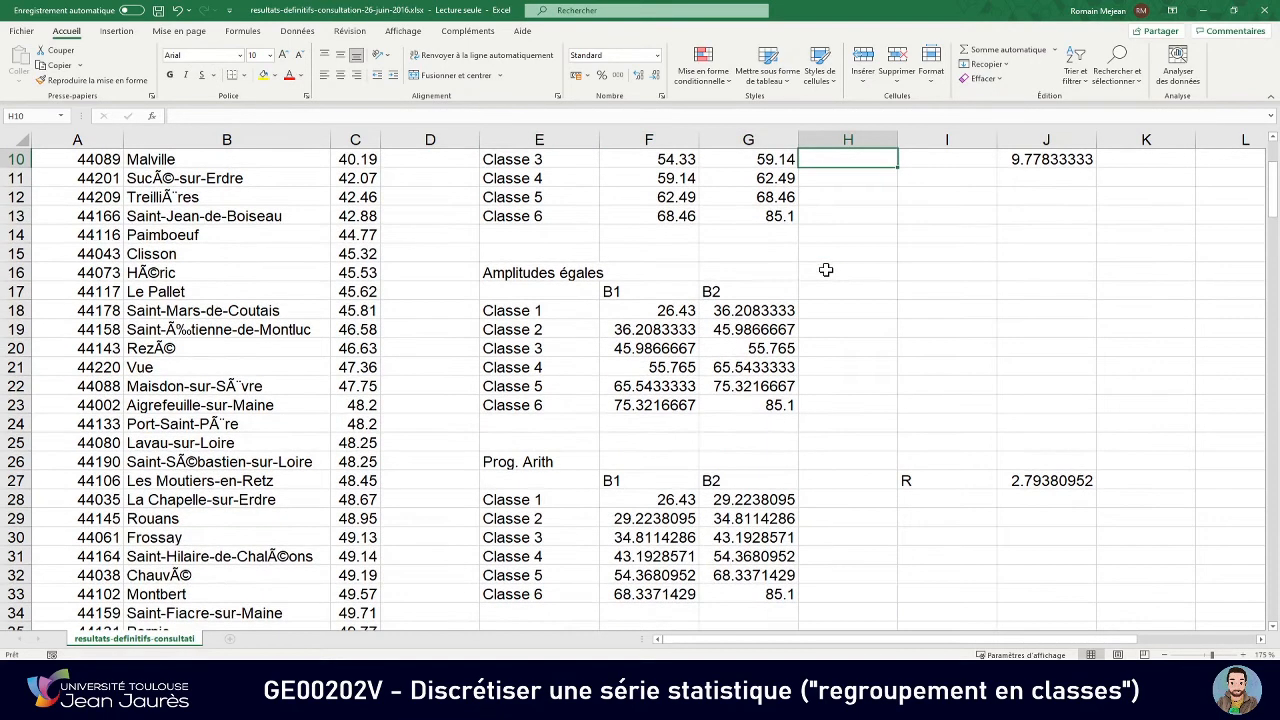
scroll(826, 280, "down", 3)
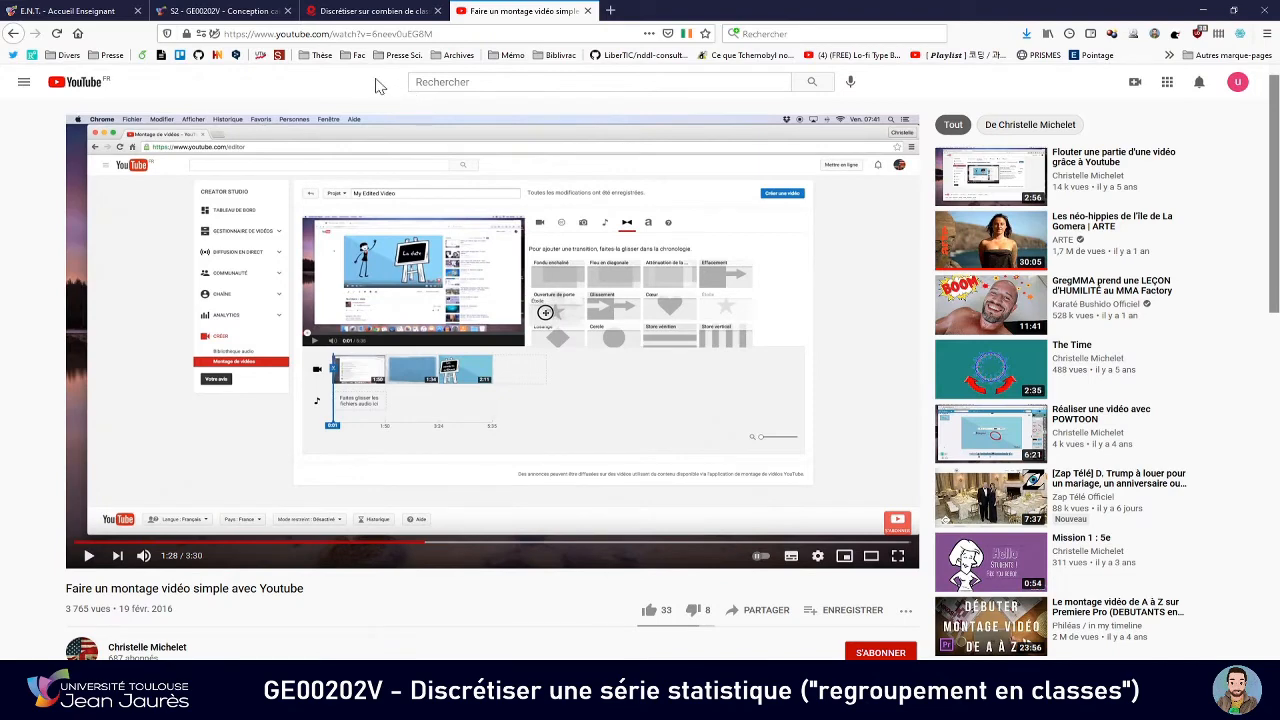
Switch to the browser and go from the Hypotheses blog's page about Magrit to the Magrit application site.
left_click(370, 10)
scroll(438, 256, "up", 10)
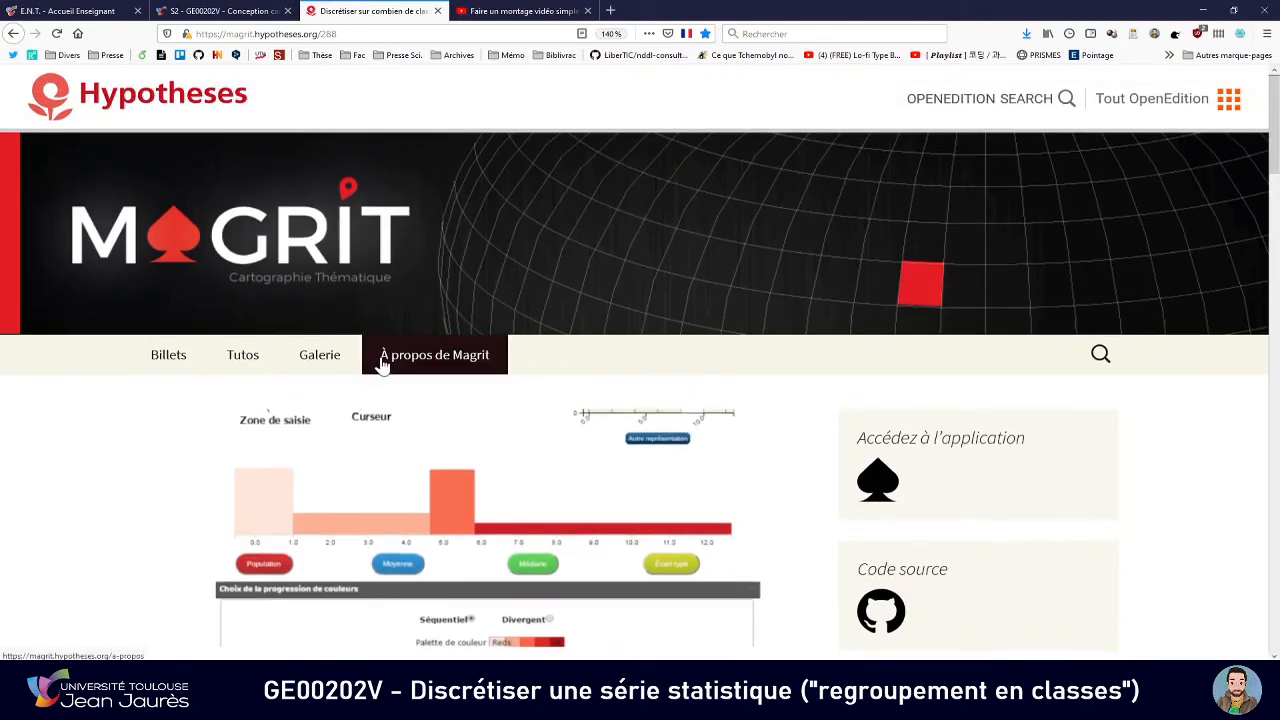
left_click(393, 362)
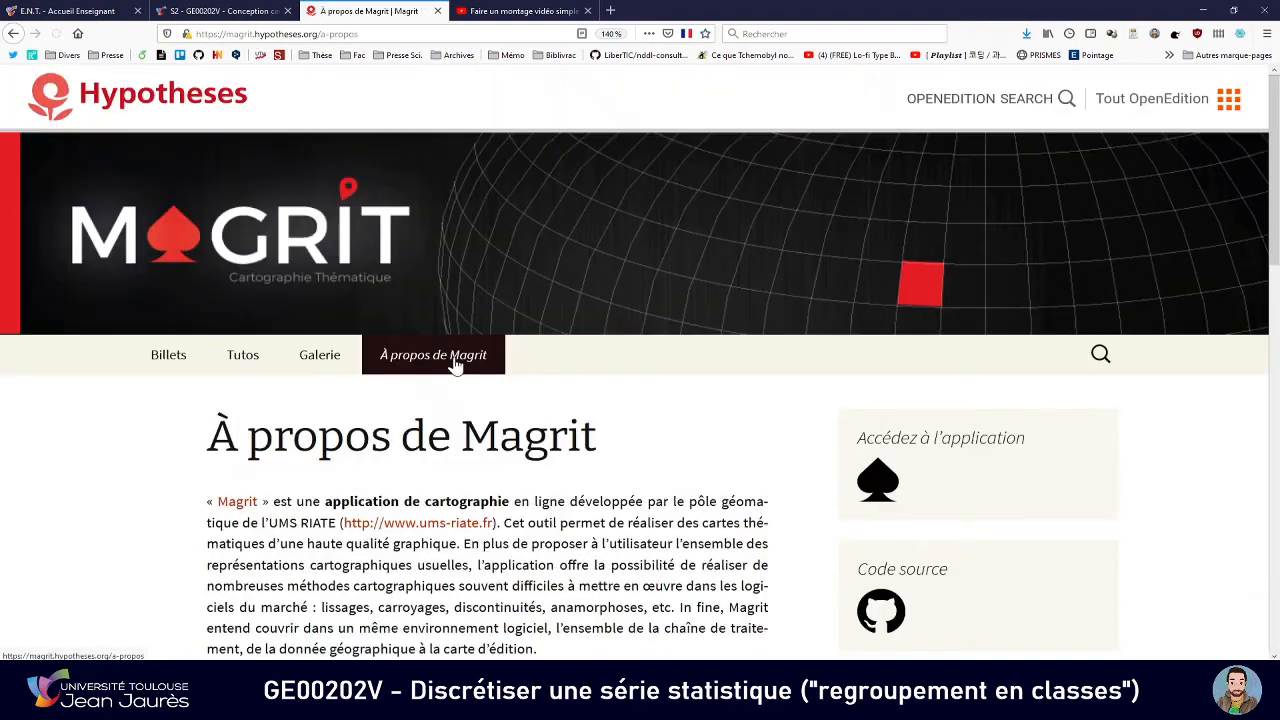
scroll(451, 366, "down", 3)
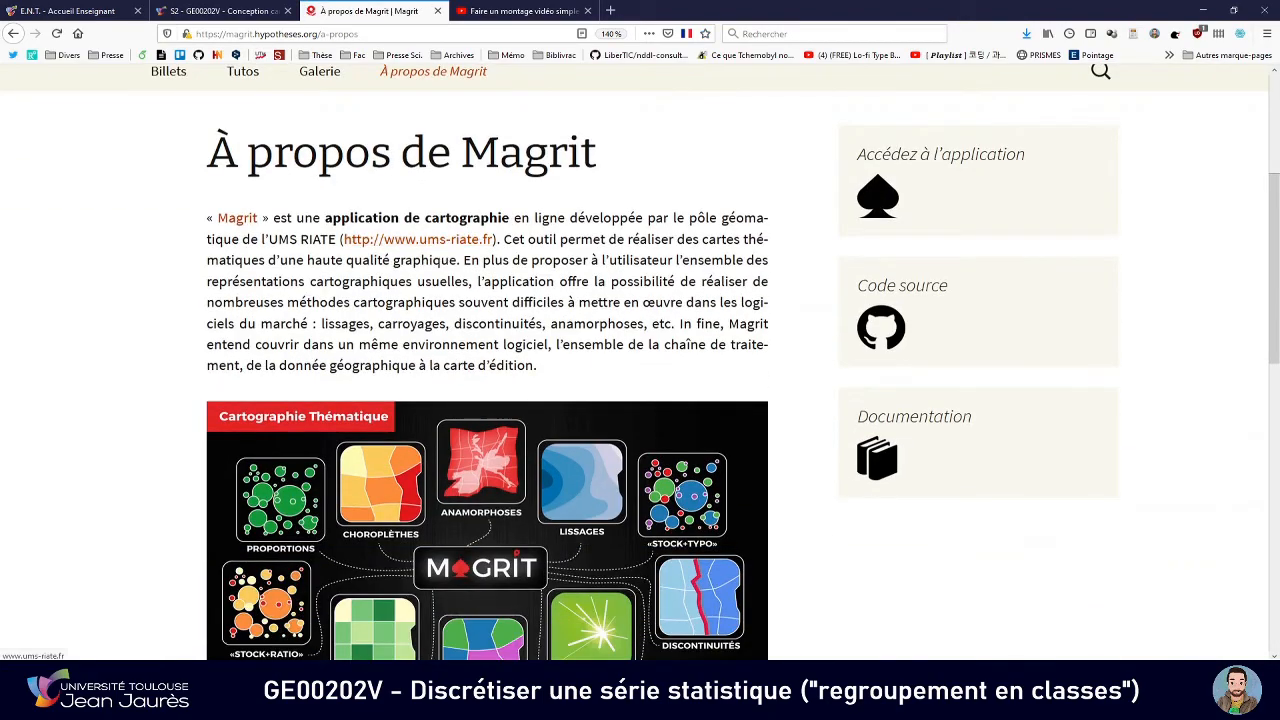
scroll(448, 268, "down", 4)
scroll(448, 268, "up", 4)
left_click(238, 128)
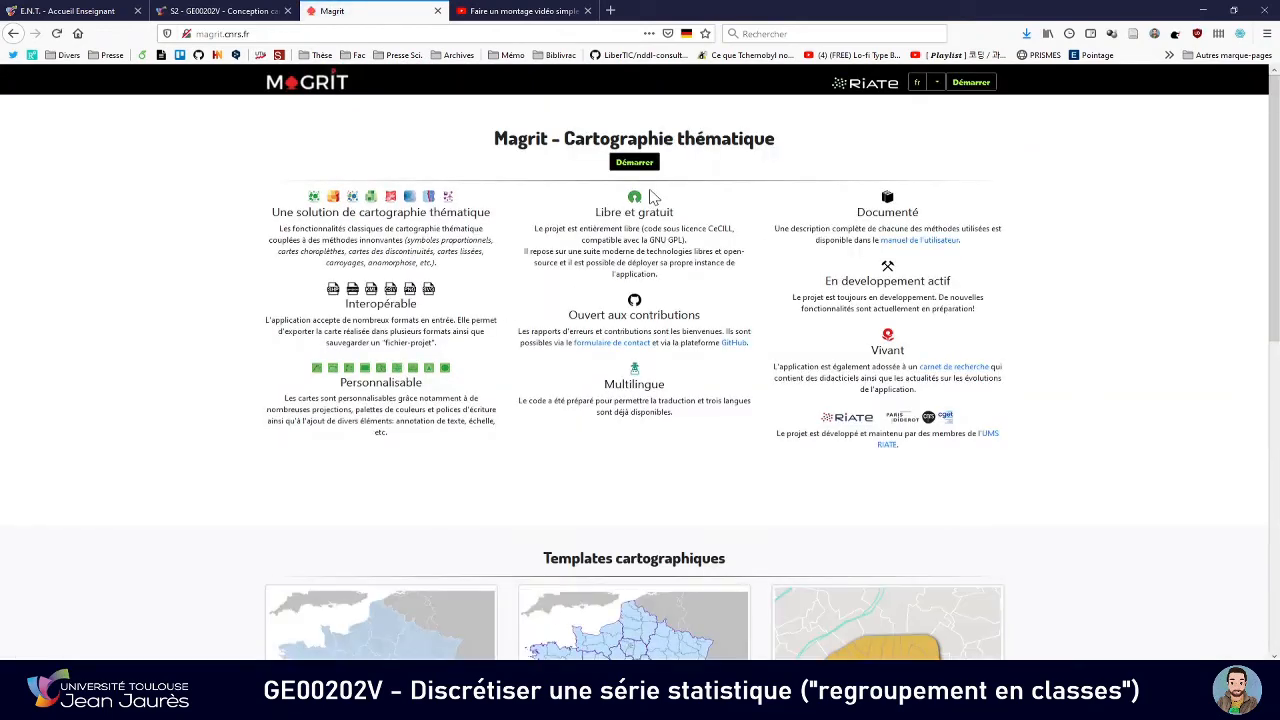
Start Magrit with a new project and load the saved project file magrit_project(2).json from Téléchargements.
left_click(640, 164)
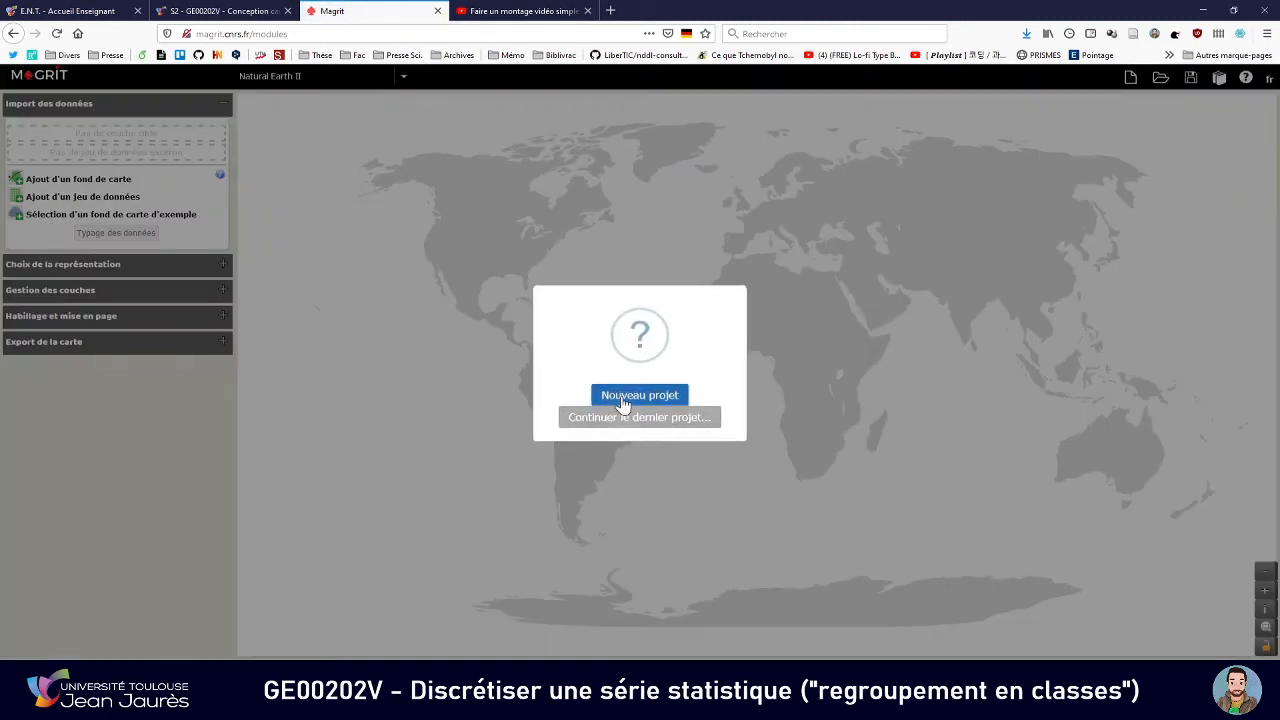
left_click(622, 398)
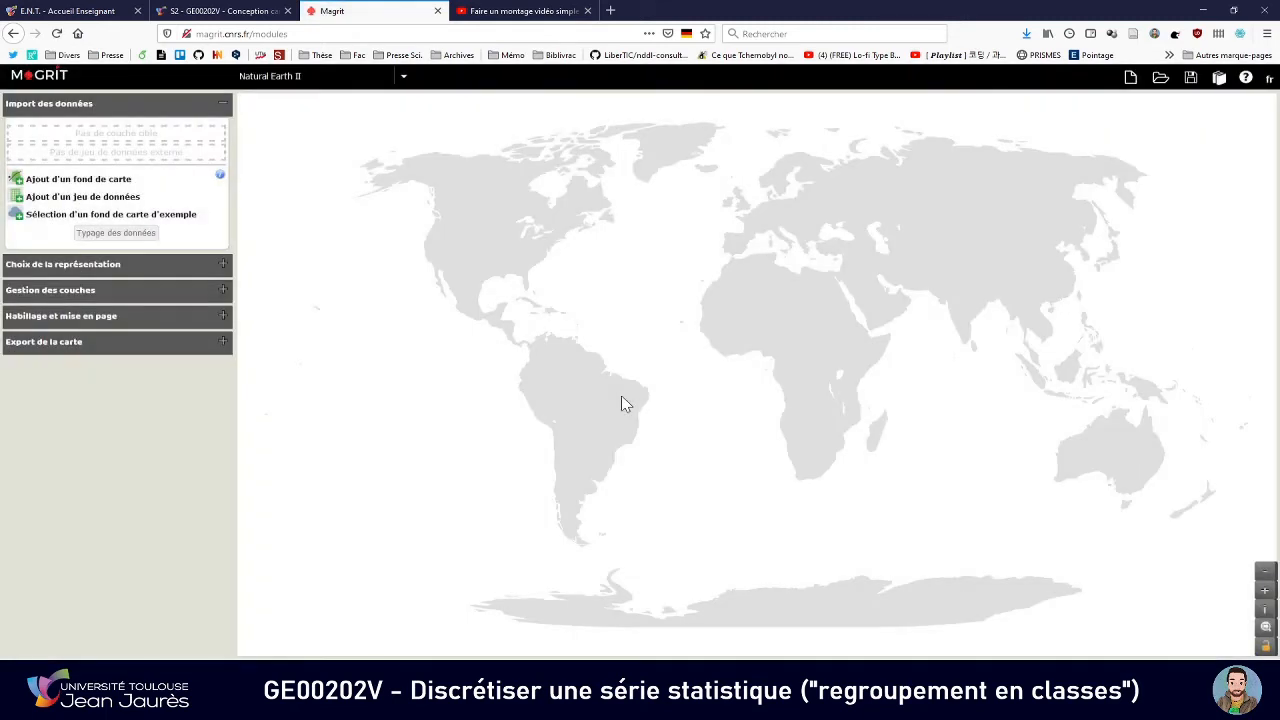
left_click(1160, 78)
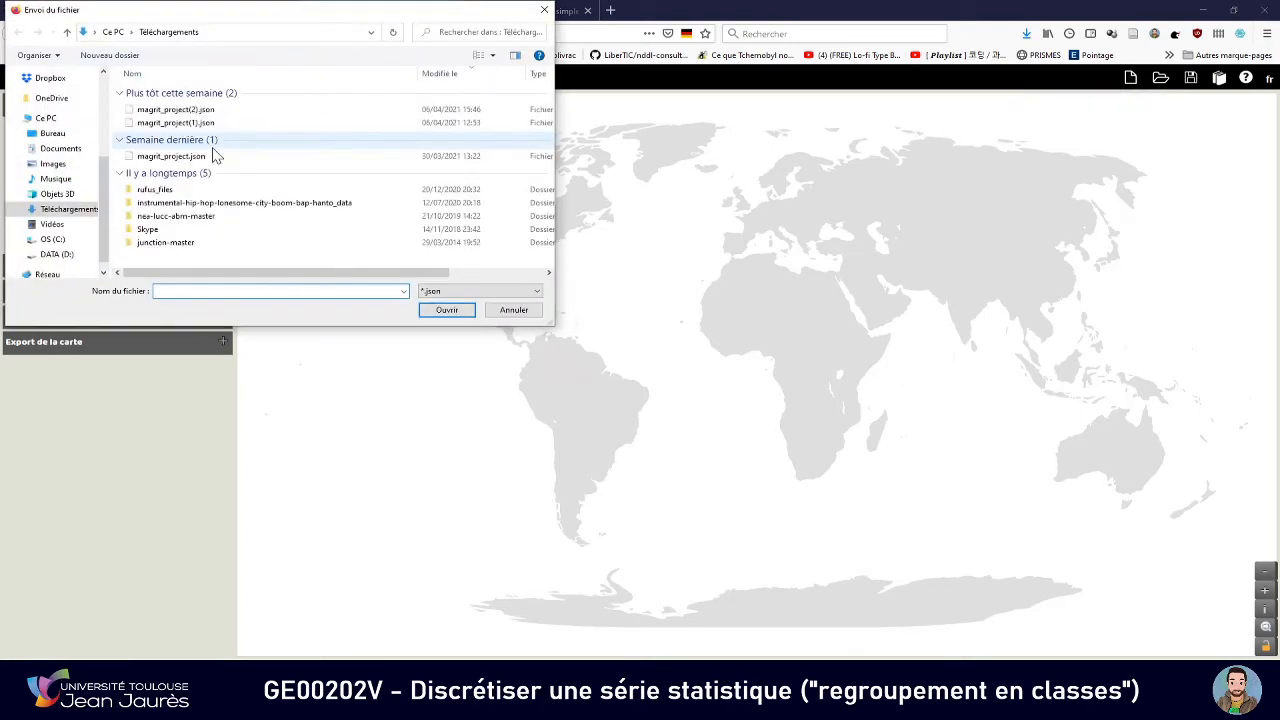
left_click(234, 110)
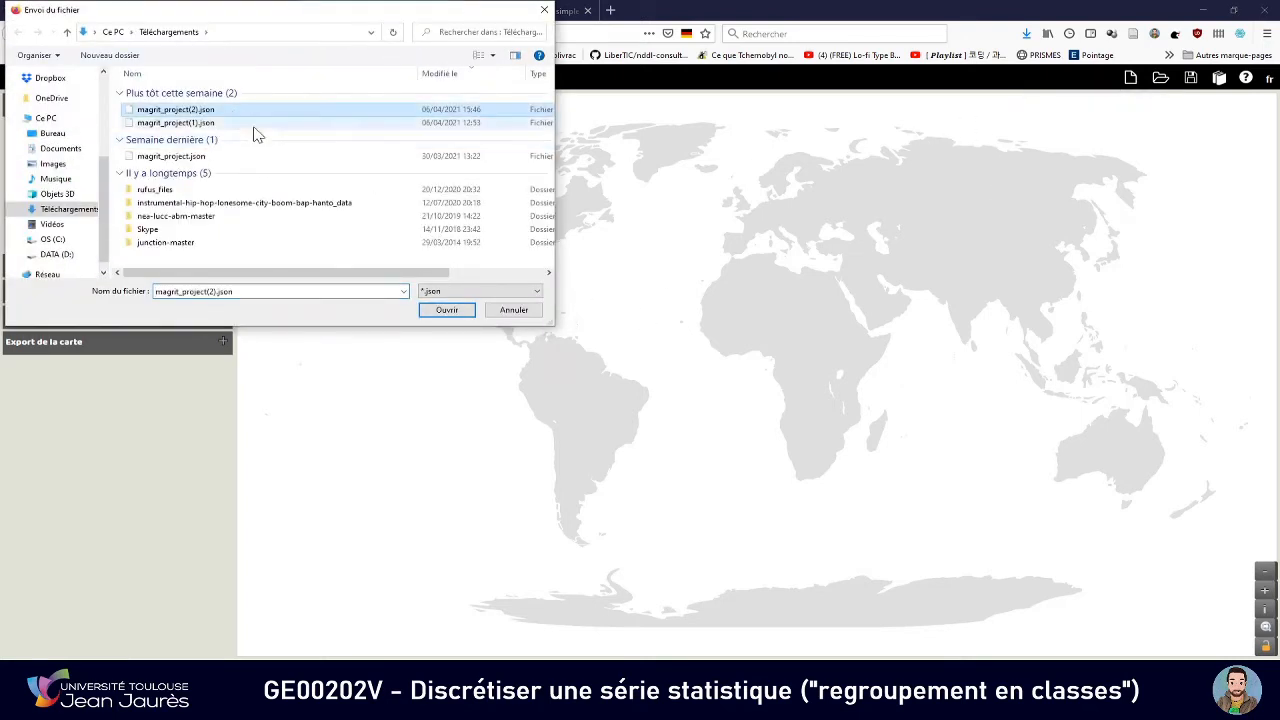
left_click(452, 314)
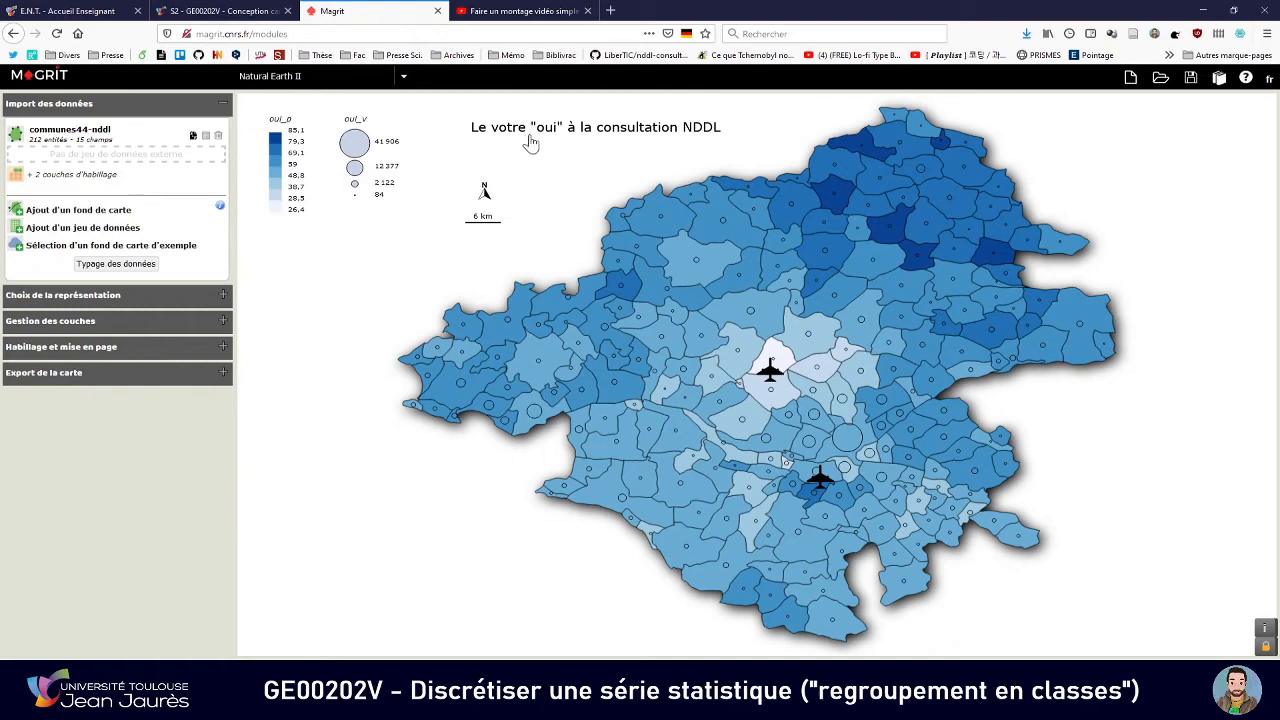
Correct the typo in the map title so it reads Le vote "oui" à la consultation NDDL.
left_click(140, 347)
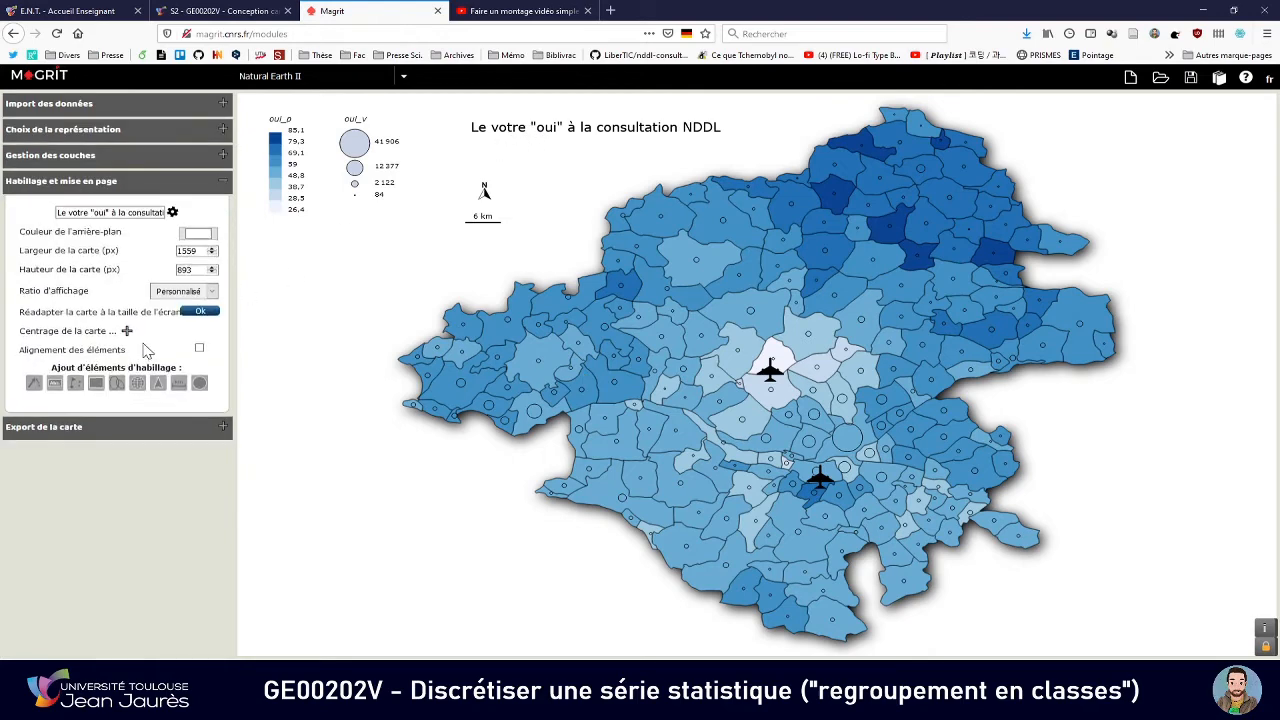
left_click(86, 212)
key("BackSpace")
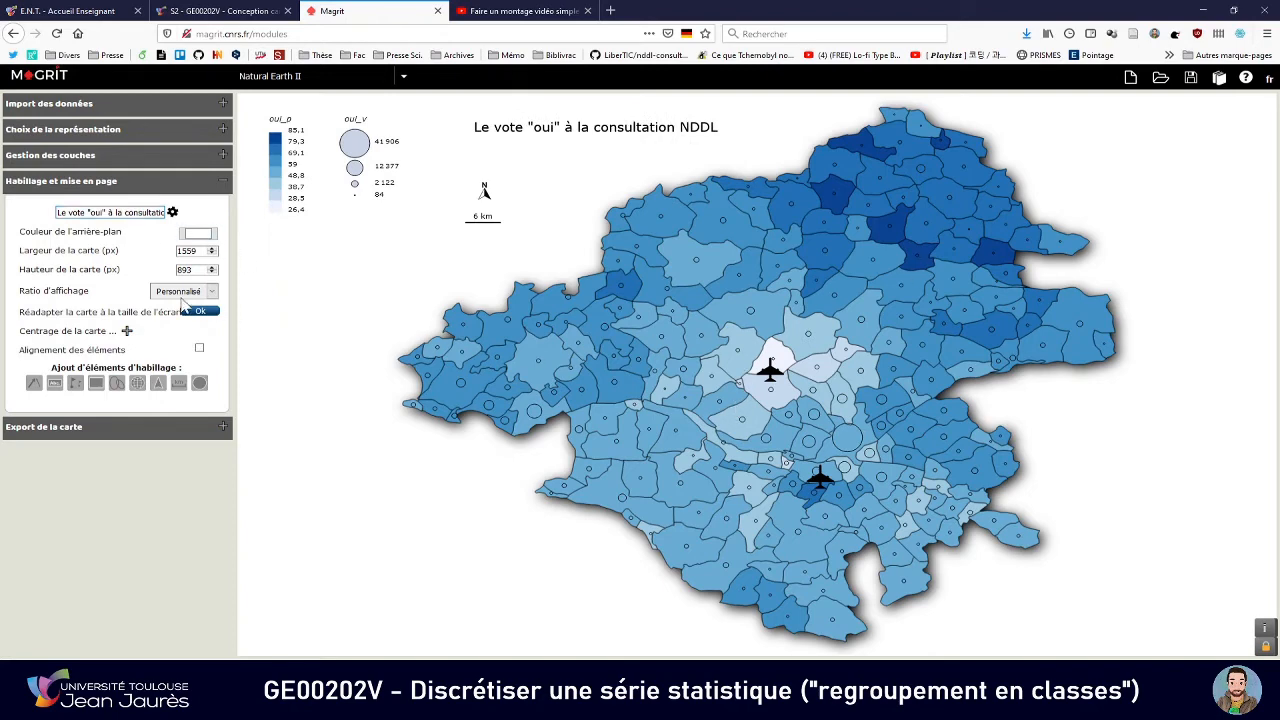
left_click(103, 186)
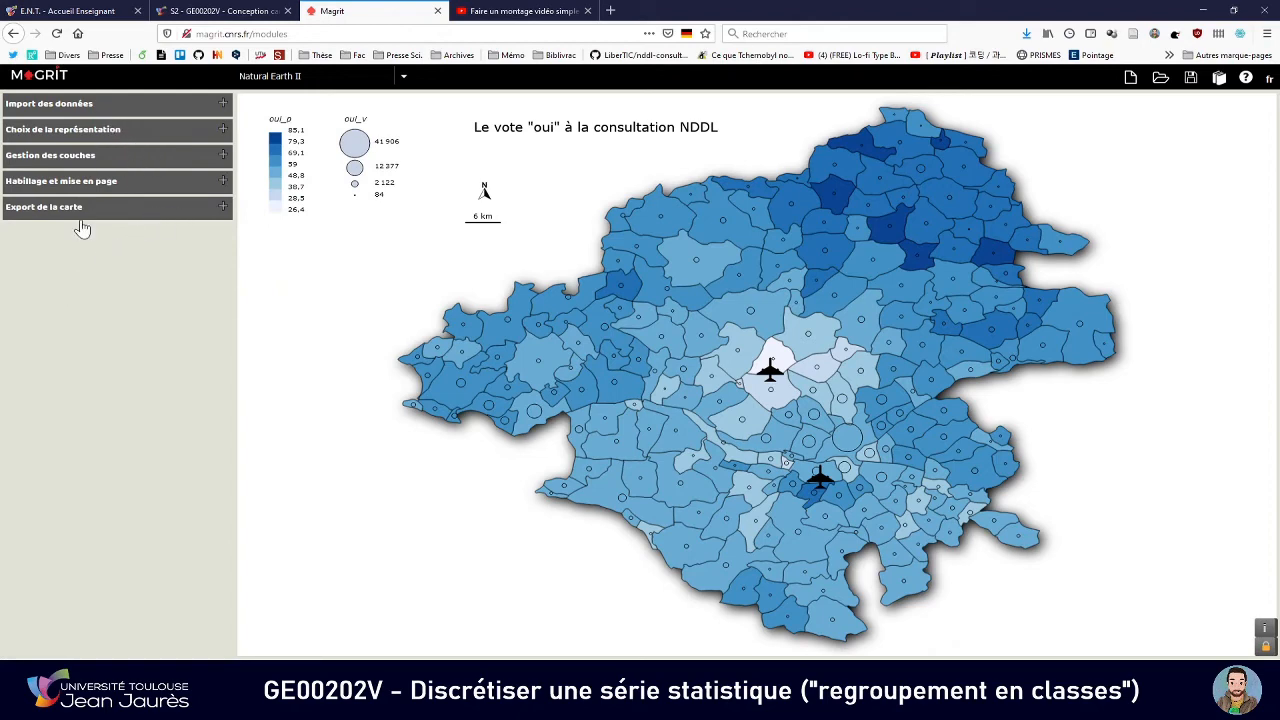
Open the discretisation options of the choropleth layer Choro_oui_p_communes44-nddl from its layer properties.
left_click(117, 164)
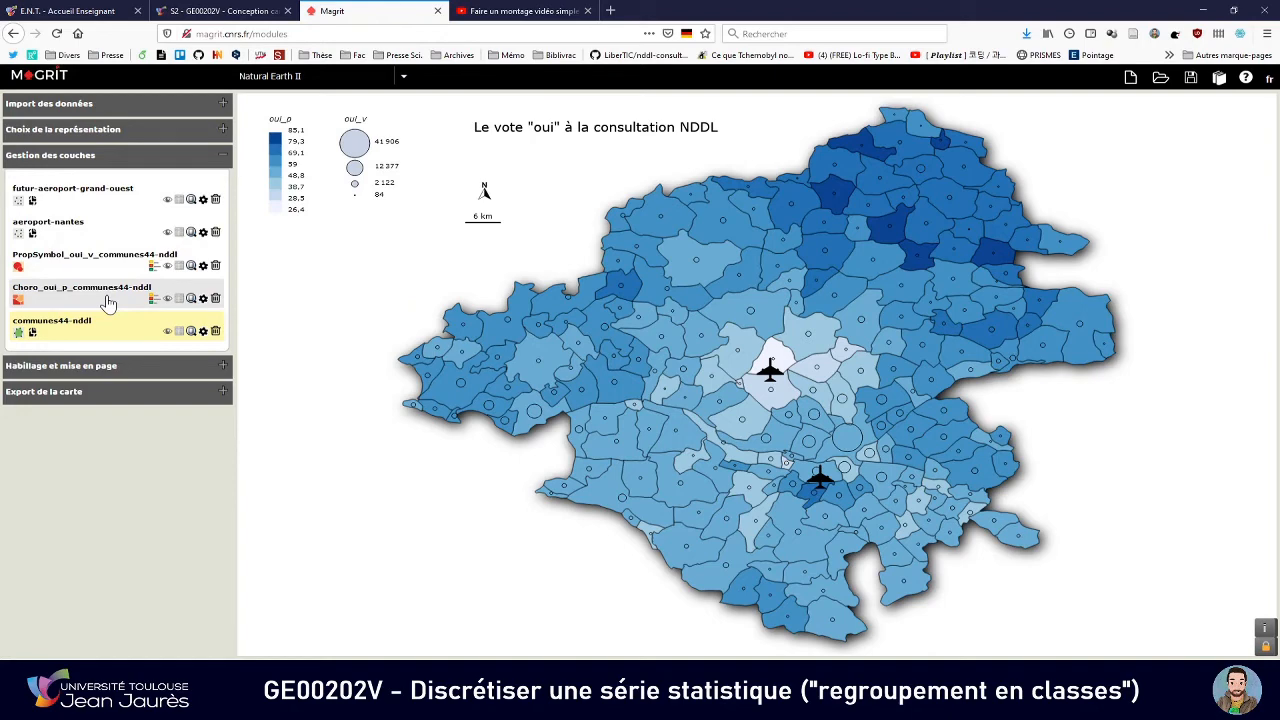
left_click(203, 298)
key("ctrl+plus")
key("ctrl+plus")
key("ctrl+plus")
key("ctrl+plus")
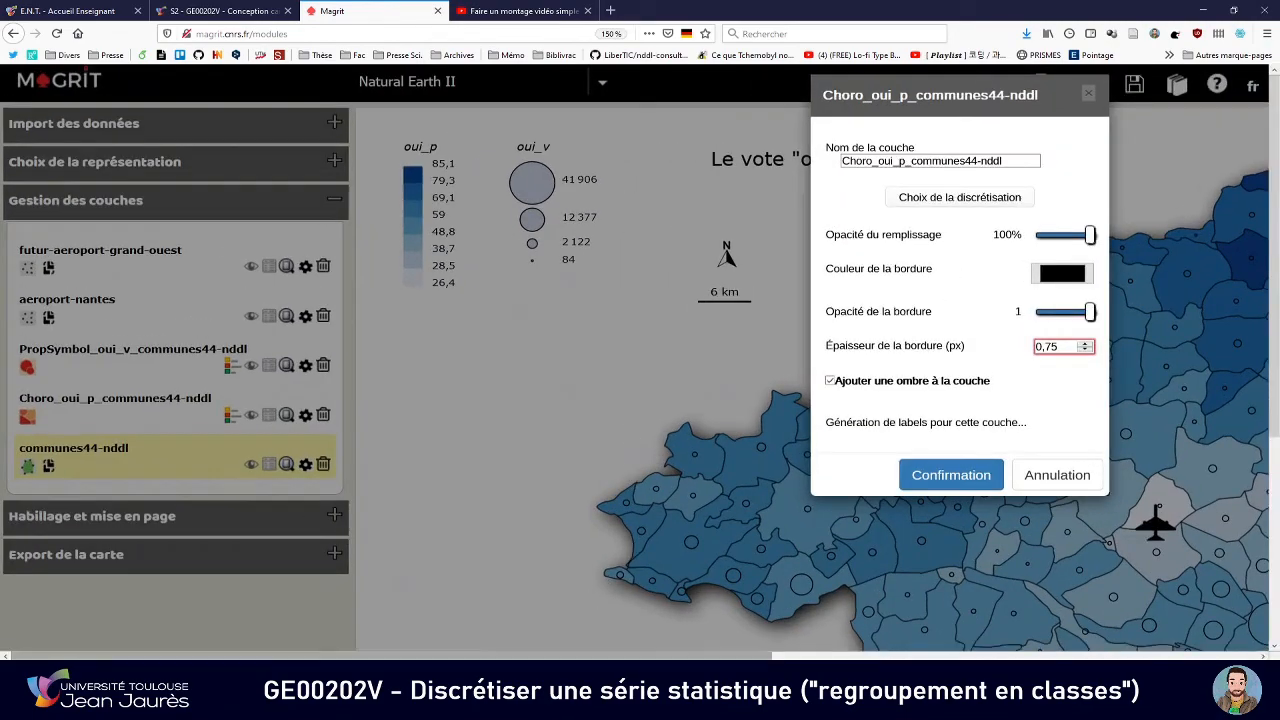
key("ctrl+plus")
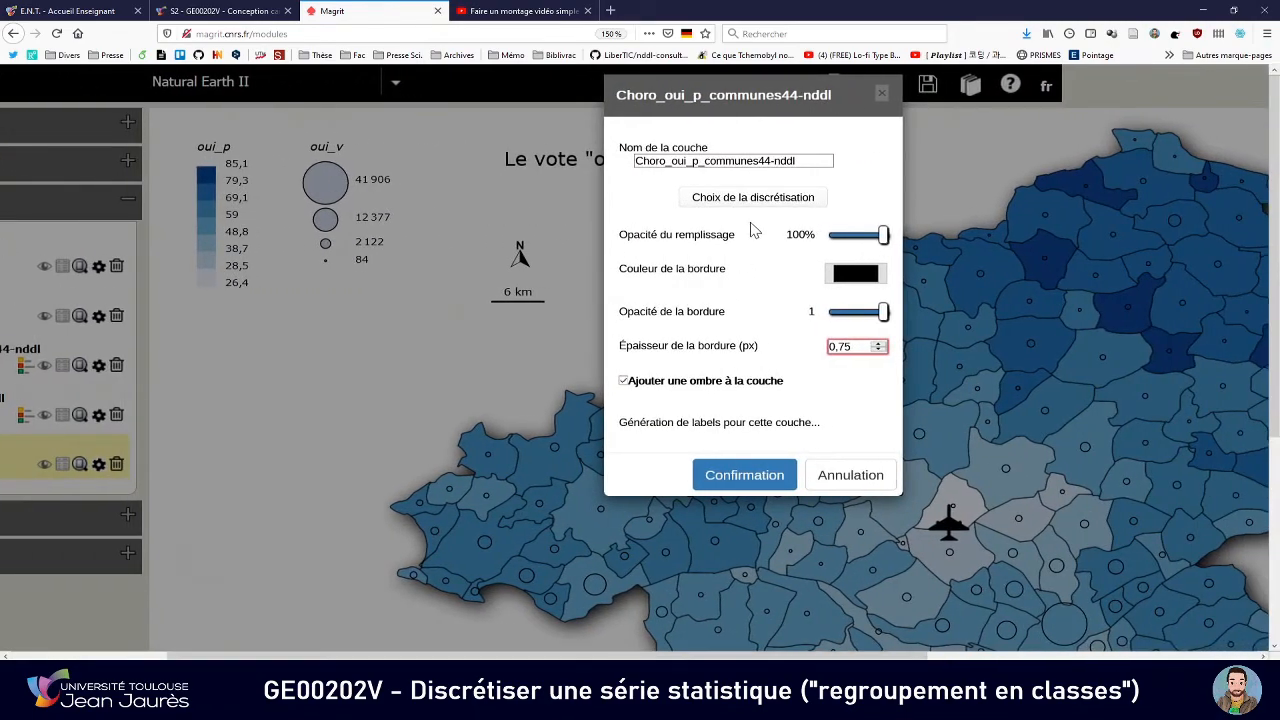
left_click(755, 202)
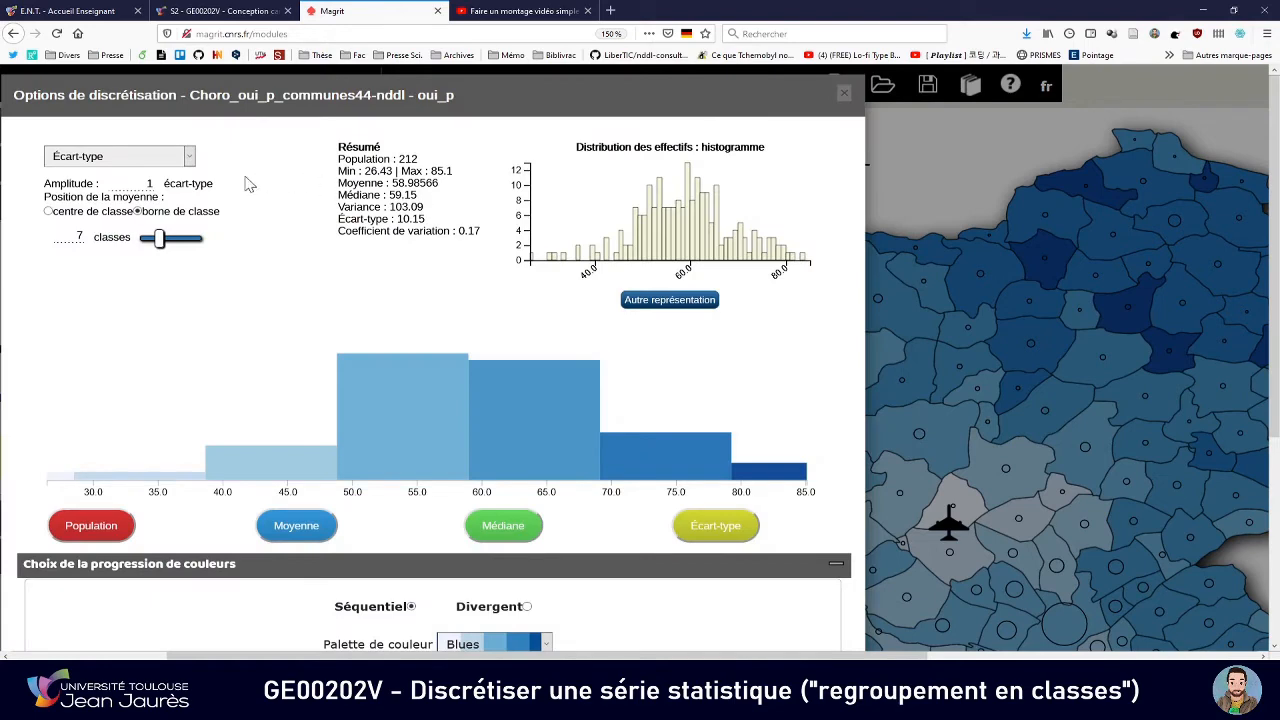
Check the available discretisation methods, keep Écart-type, and open the manual choice of class limits.
left_click(182, 160)
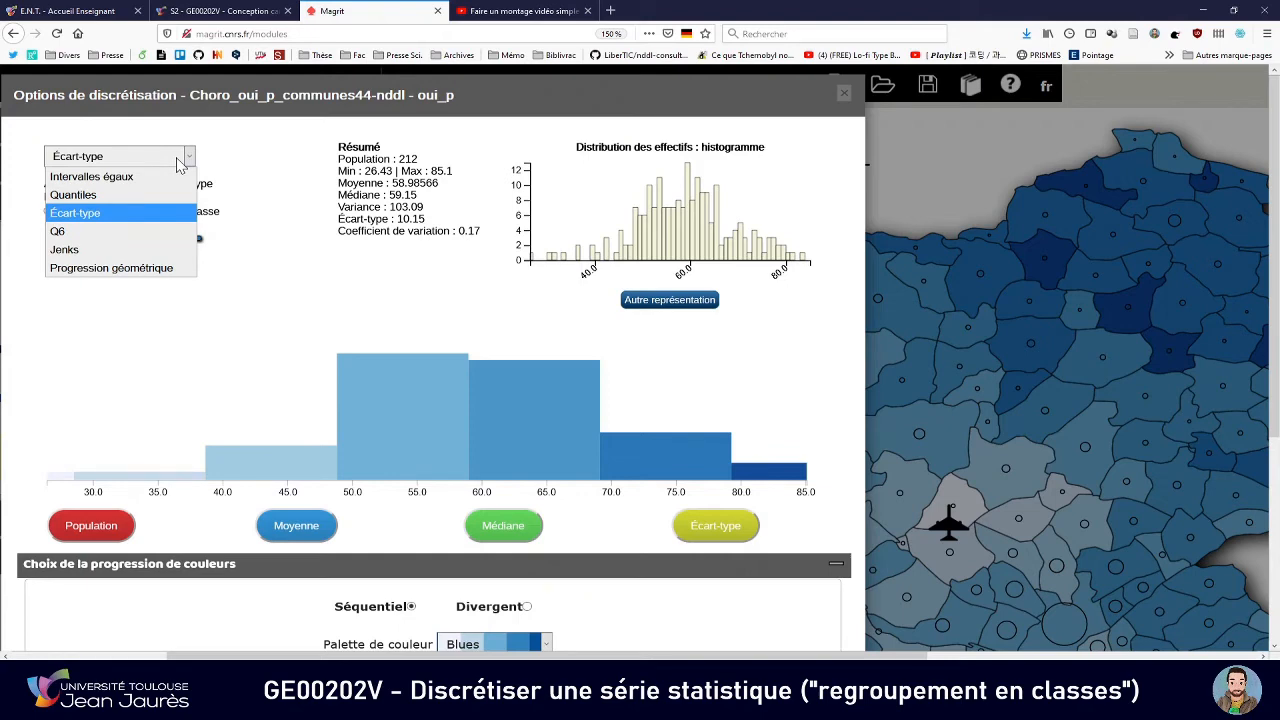
left_click(180, 160)
scroll(245, 296, "down", 3)
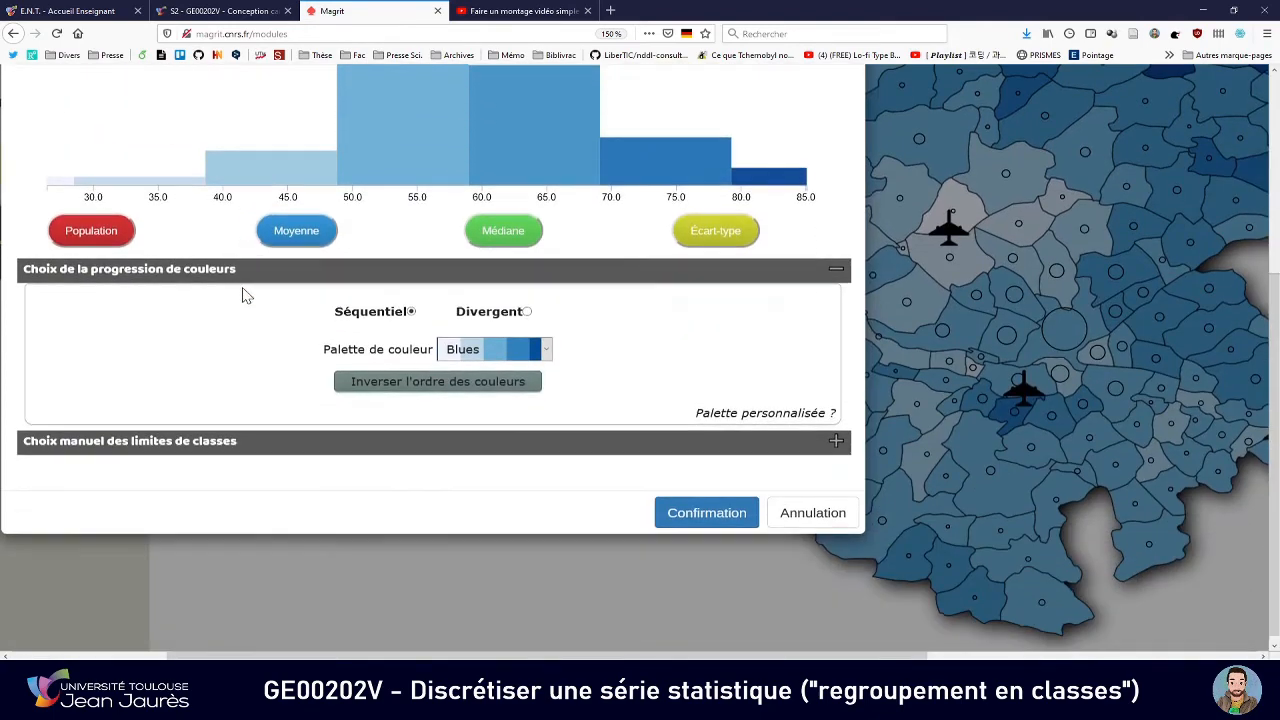
left_click(195, 446)
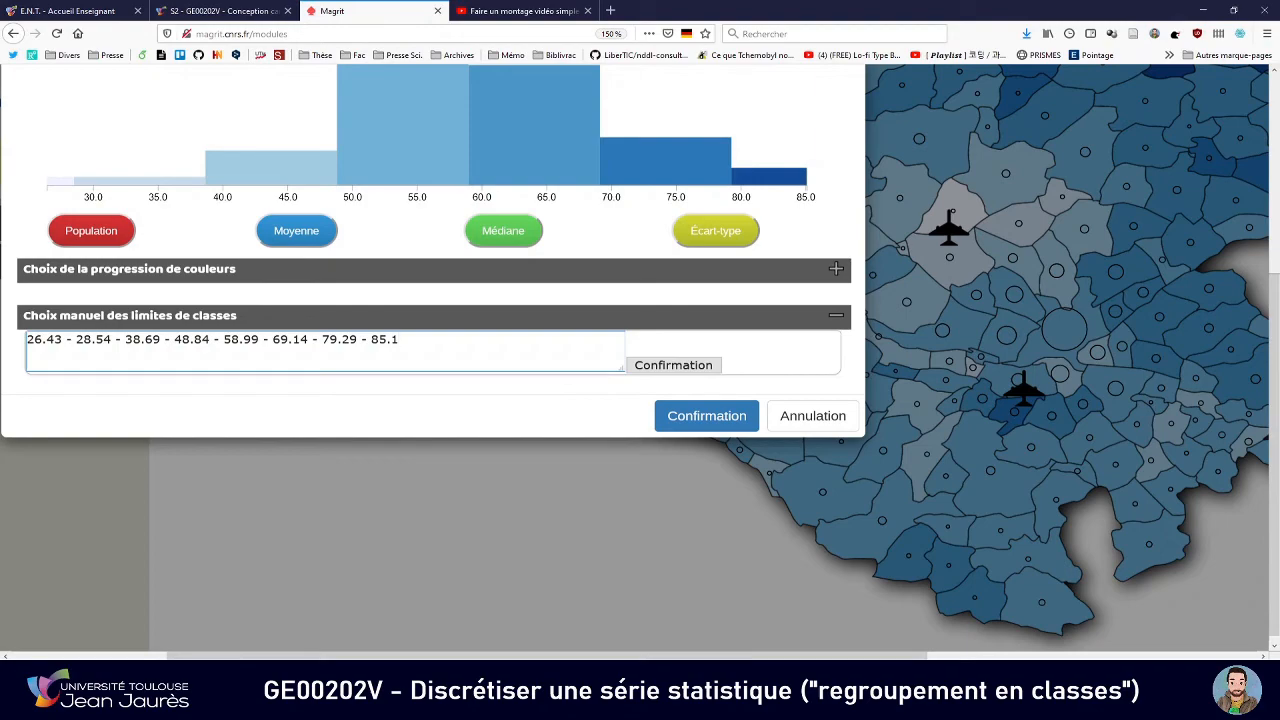
Switch to Excel and select the Moy Emboîtées class table in E37:G42 to read its class limits.
key("alt+Tab")
scroll(499, 404, "down", 1)
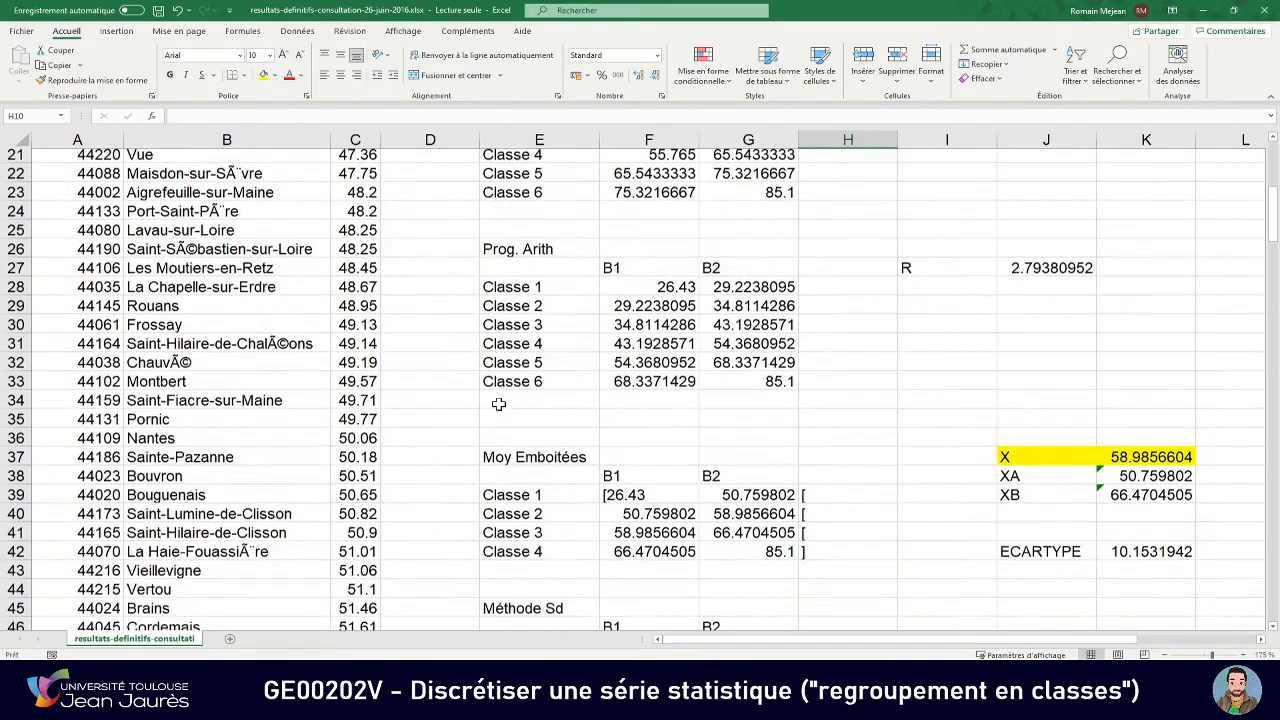
scroll(499, 404, "down", 1)
left_click_drag(508, 392, 786, 485)
Switch back to Magrit and set the second value of the manual class limits to 50.75.
key("alt+Tab")
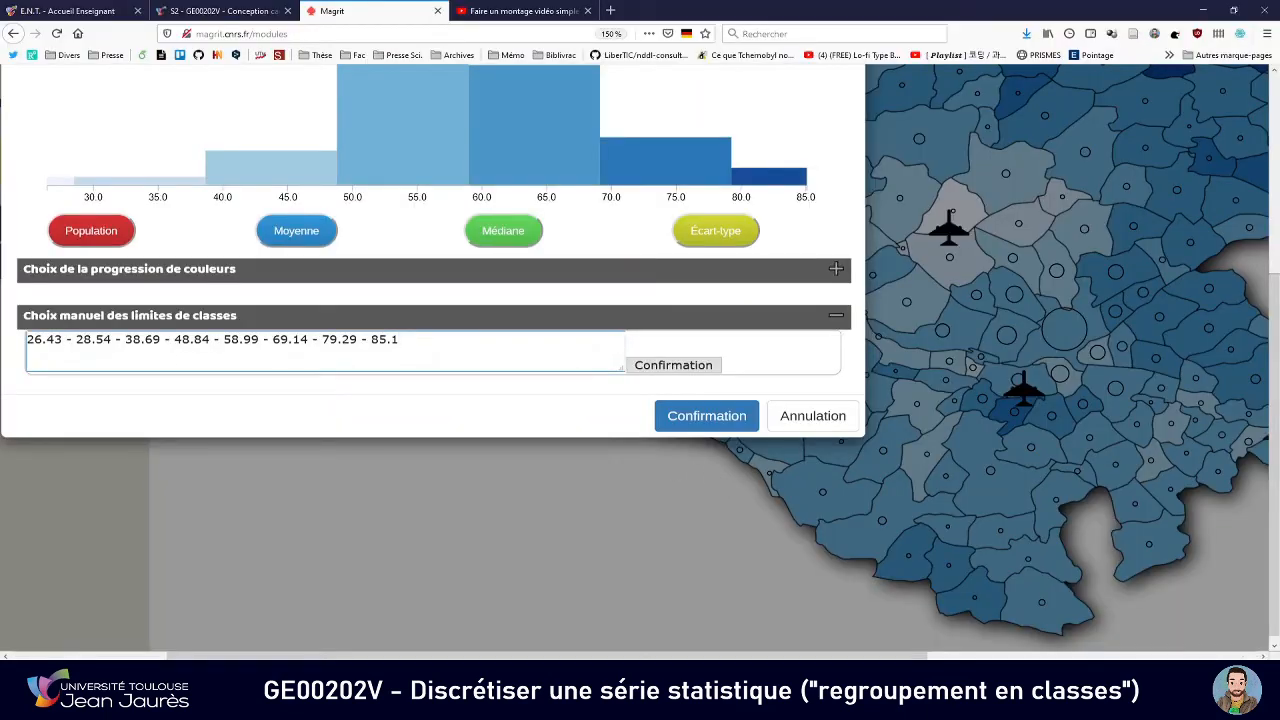
key("shift+Right")
key("shift+Right")
key("shift+Right")
key("shift+Right")
key("shift+Right")
type("50.")
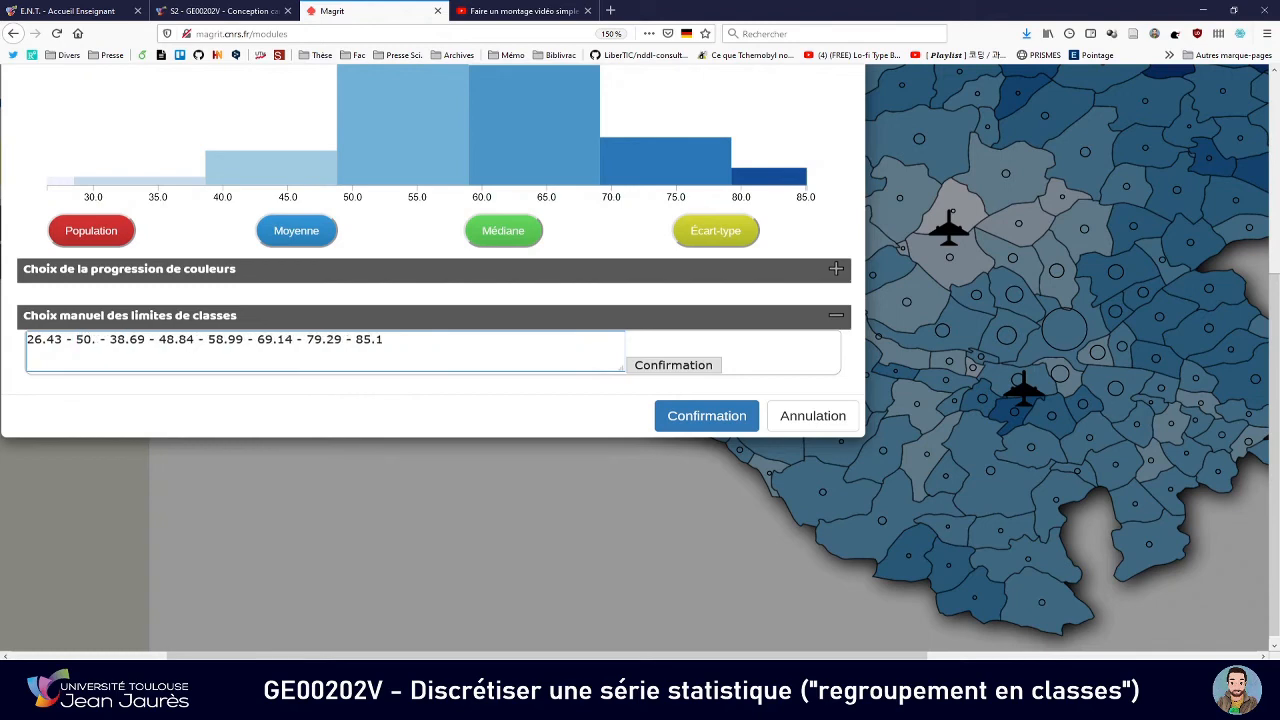
type("75")
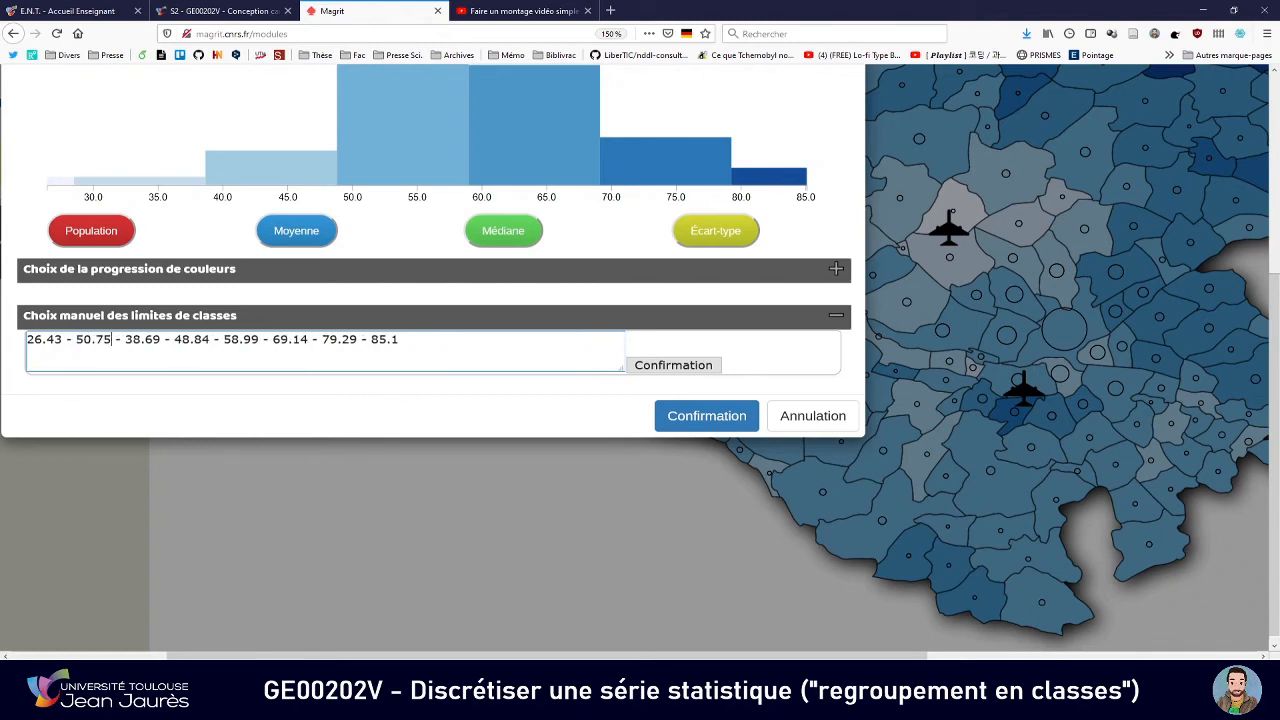
Check the Moy Emboîtées table in Excel and set the third manual class limit in Magrit to 58.98.
scroll(155, 347, "up", 3)
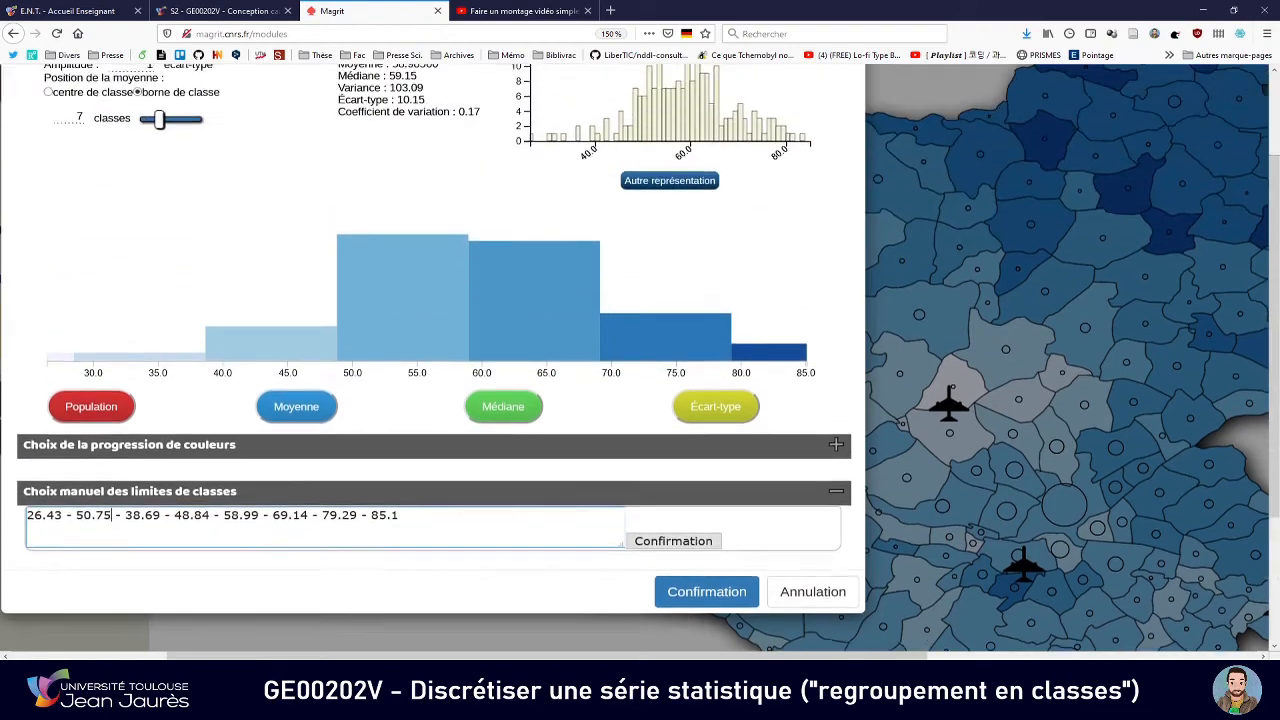
scroll(155, 347, "down", 2)
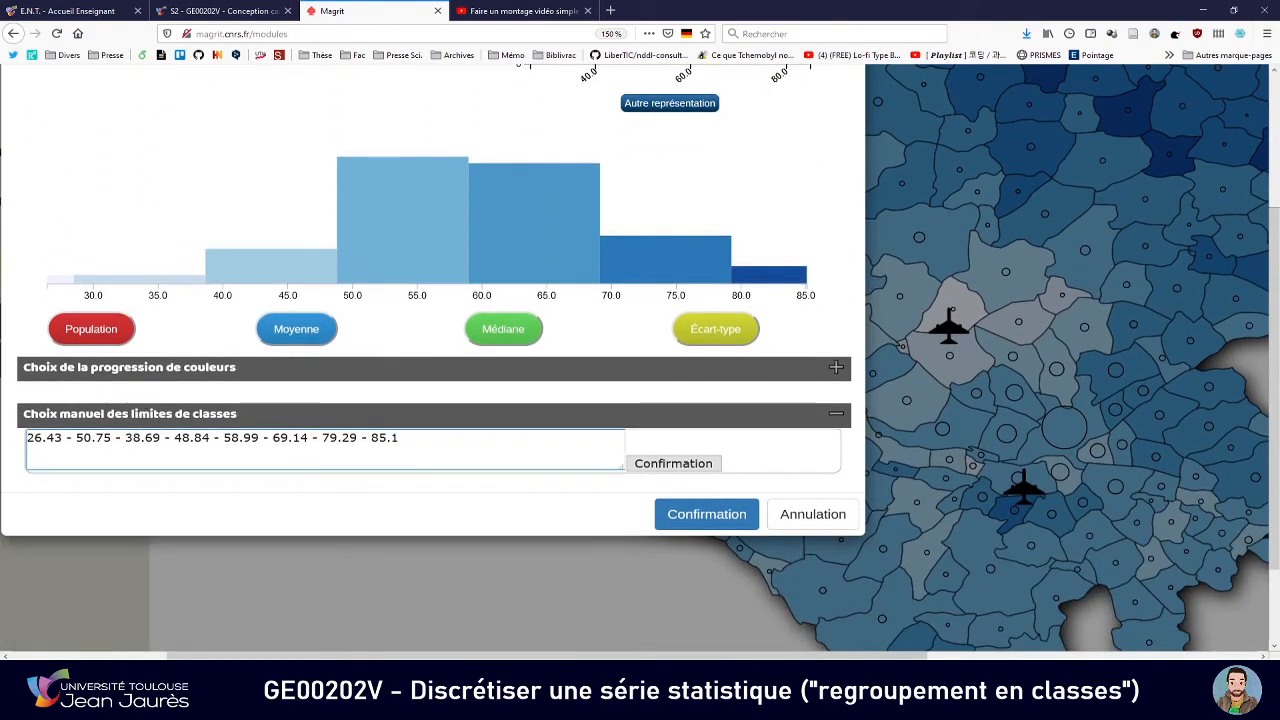
left_click(161, 438)
key("alt+Tab")
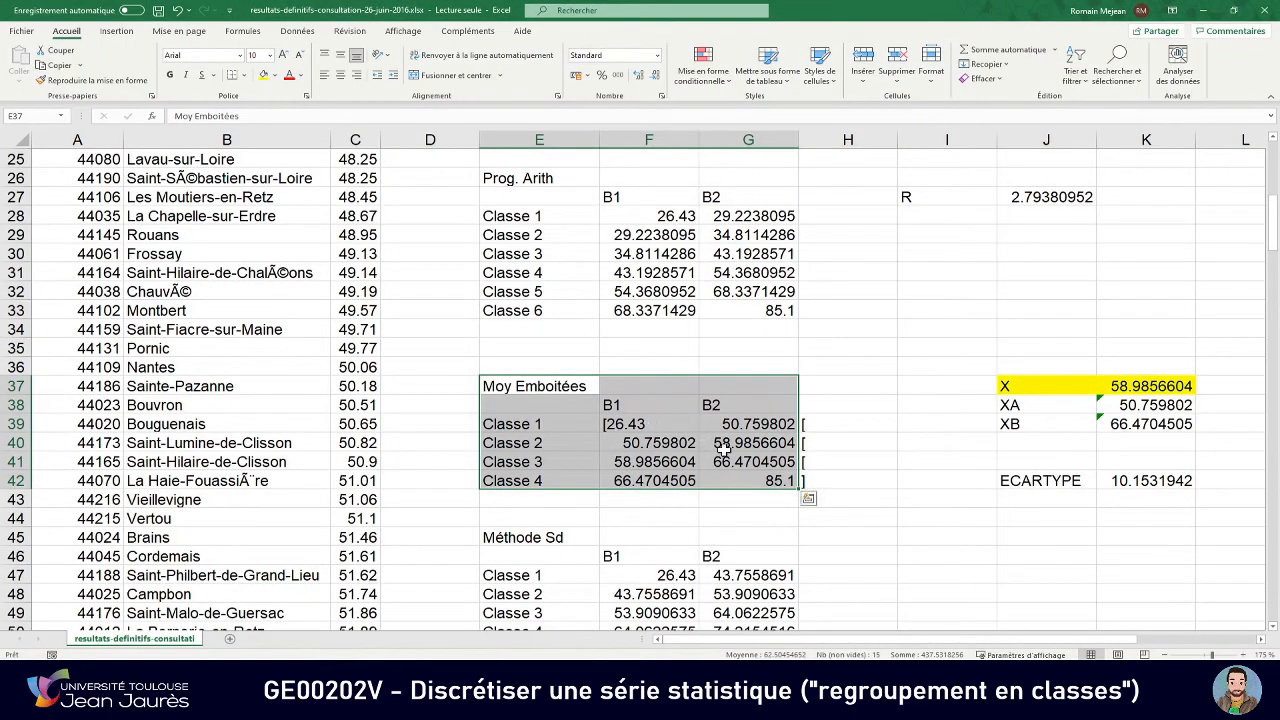
key("alt+Tab")
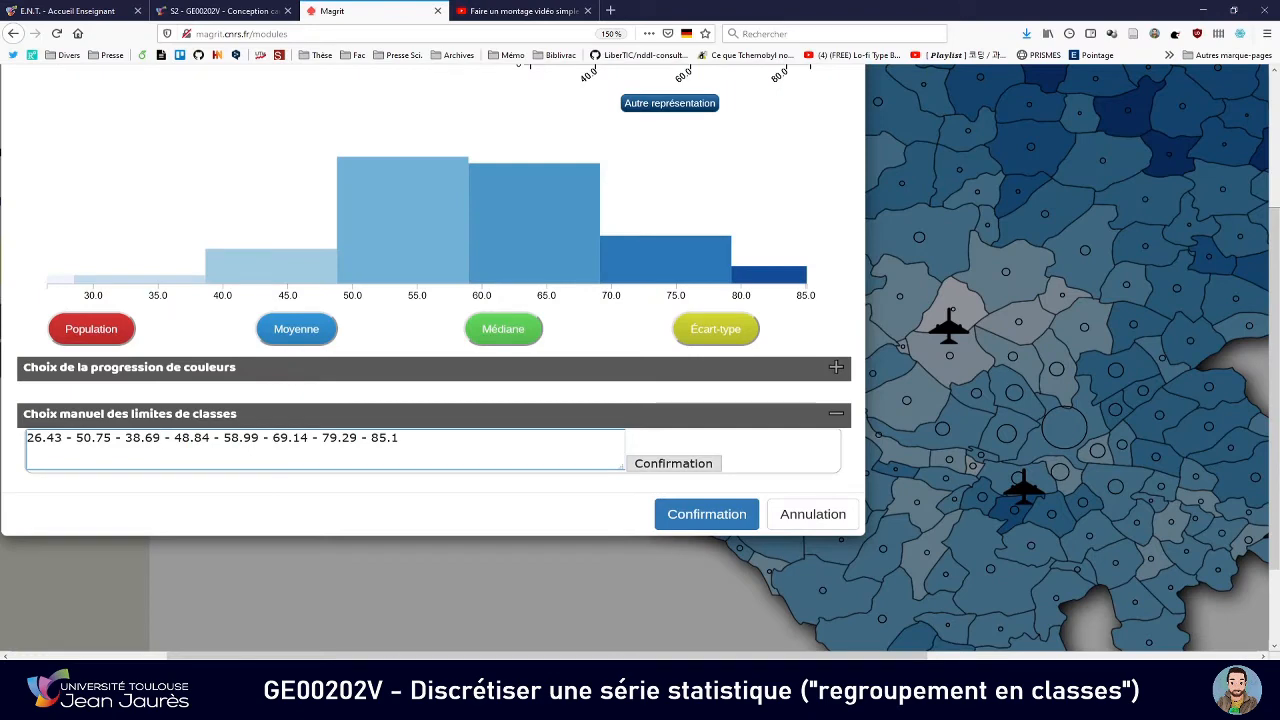
key("shift+Left")
key("shift+Left")
key("shift+Left")
key("shift+Left")
key("shift+Left")
type("58.98")
Consult the Excel class table again and set the fourth manual class limit in Magrit to 66.47.
key("alt+Tab")
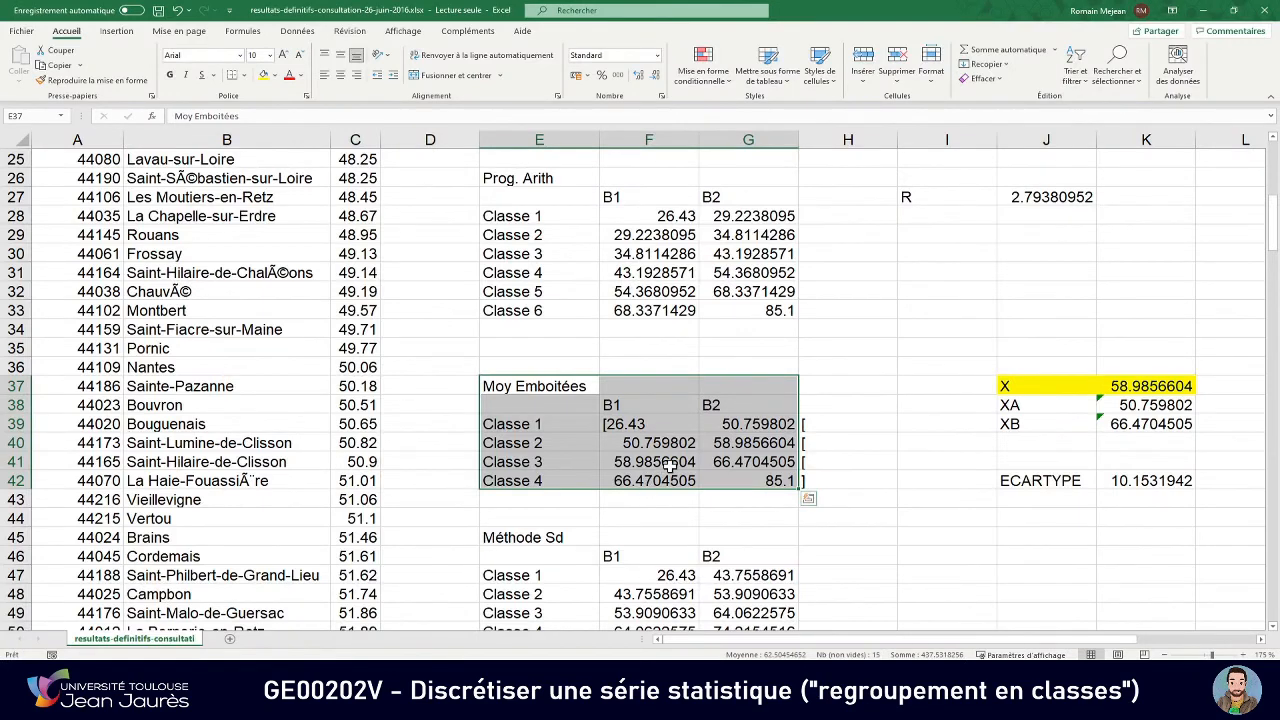
key("alt+Tab")
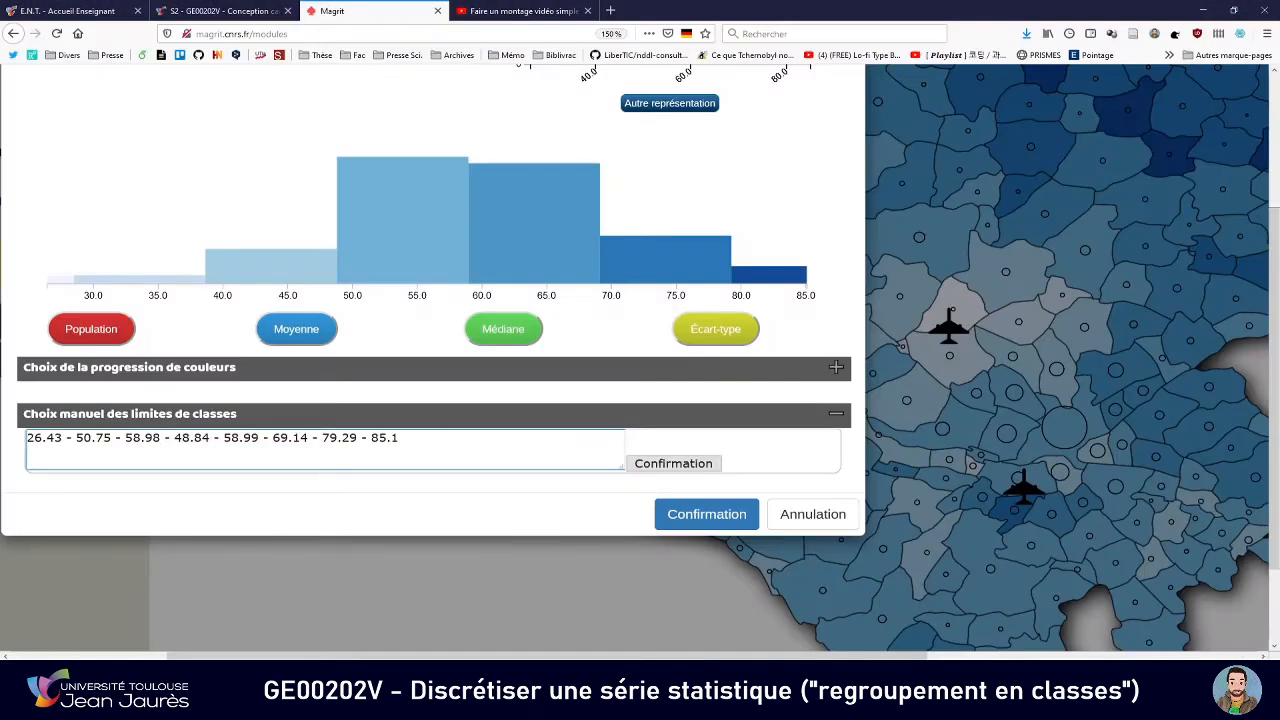
left_click_drag(174, 437, 210, 437)
type("66.")
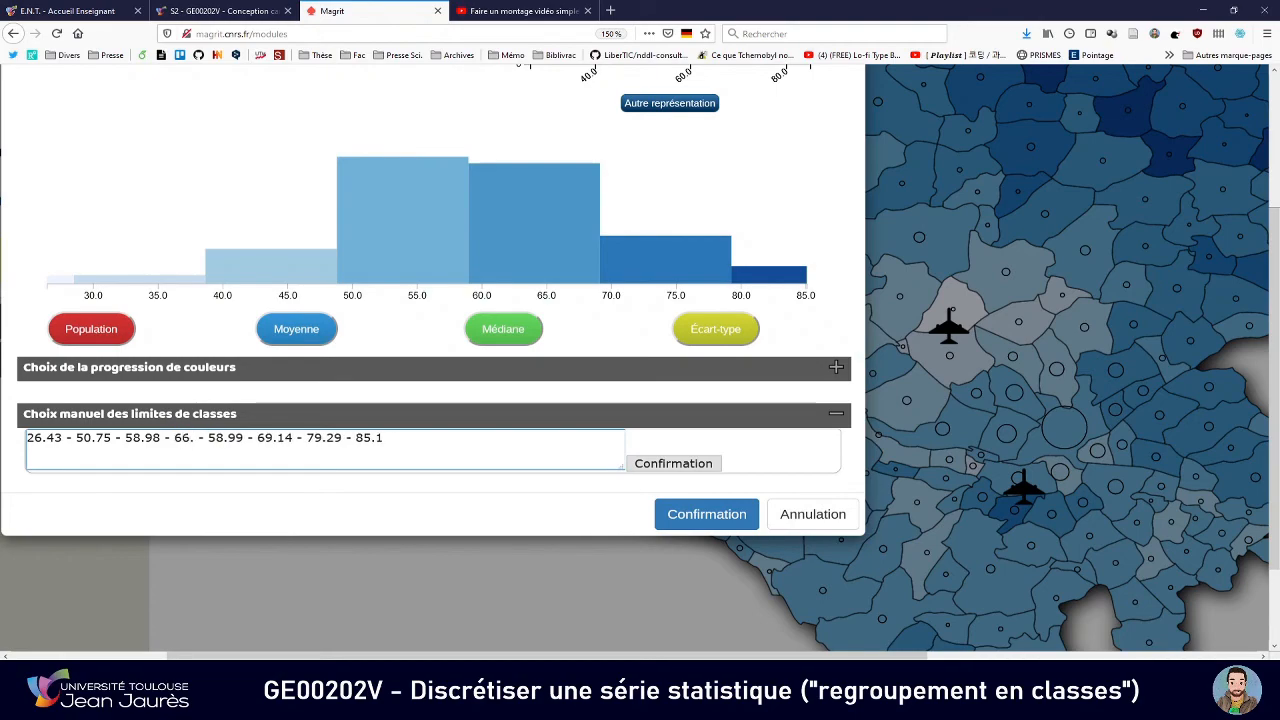
type("47")
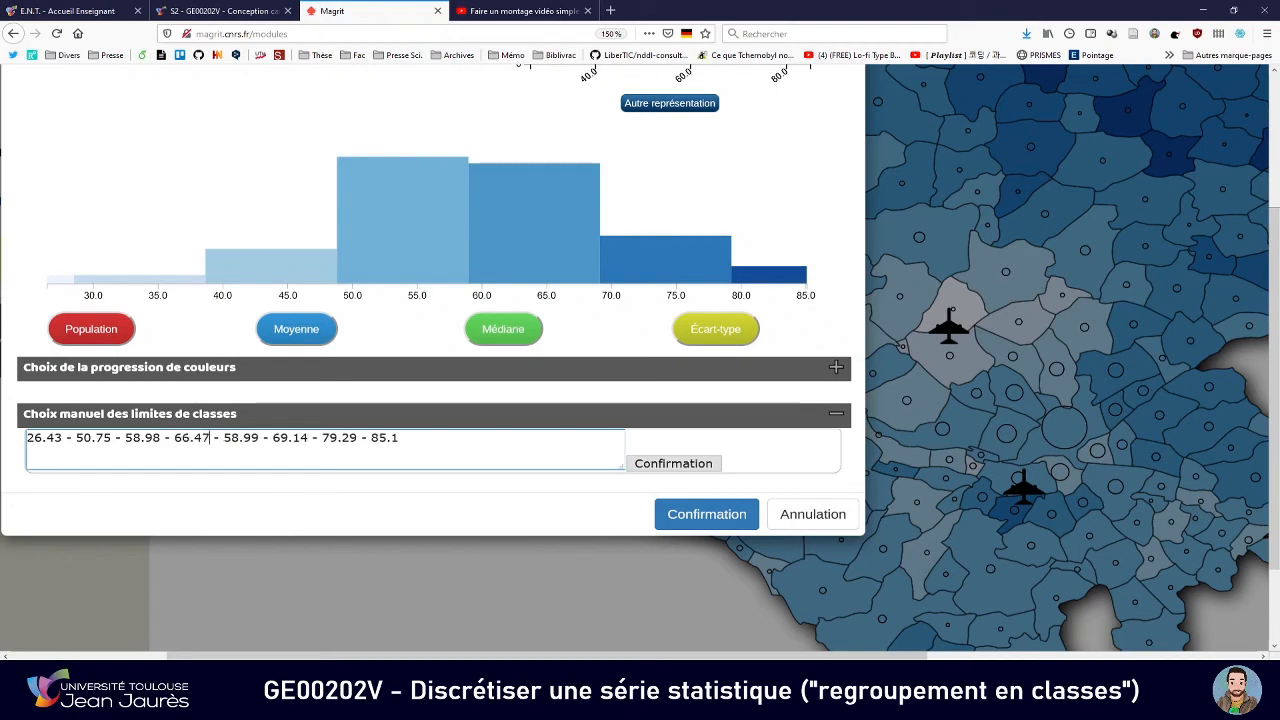
Compare with the last class in Excel and delete the surplus limits 58.99, 69.14 and 79.29 in Magrit, keeping 85.1 as the maximum.
key("alt+Tab")
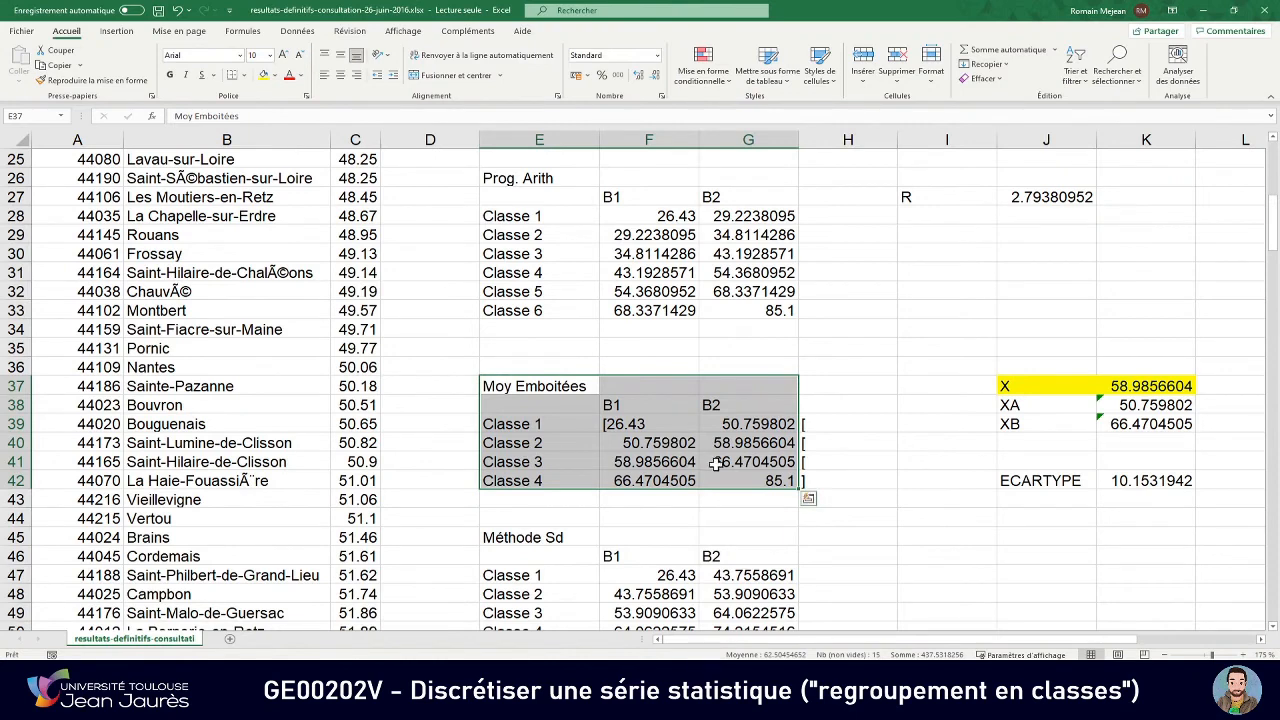
key("alt+Tab")
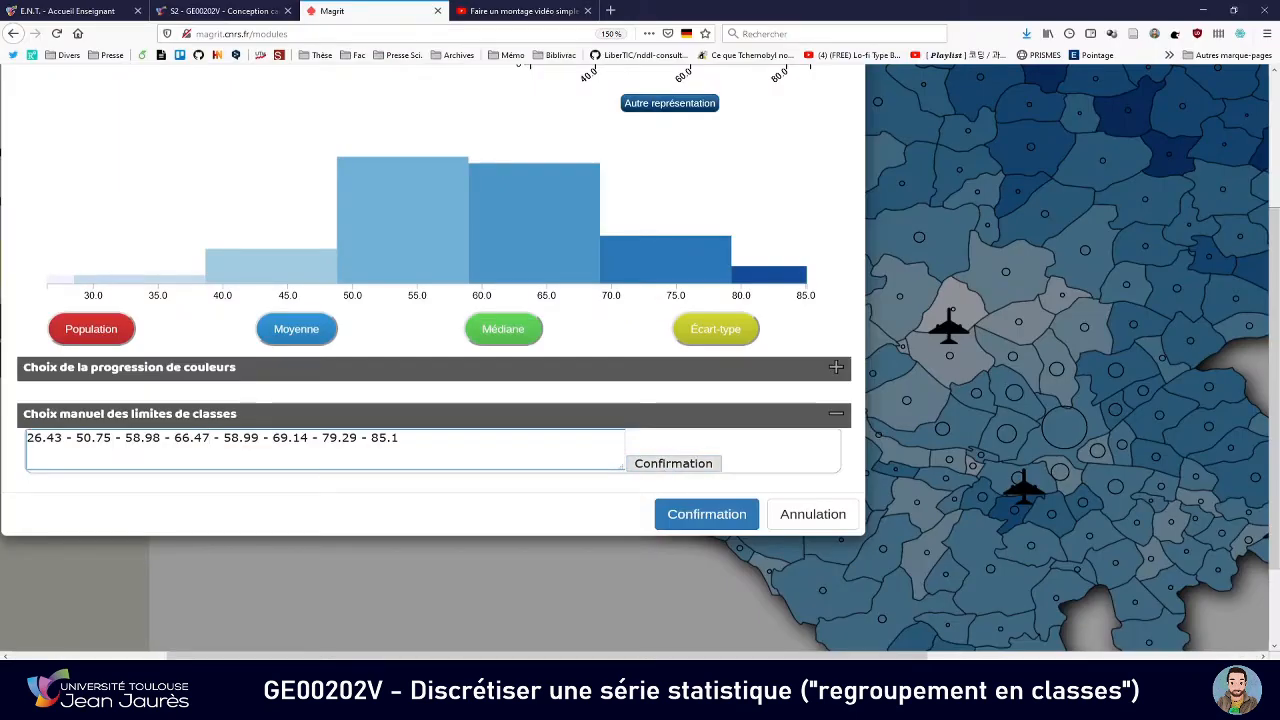
left_click_drag(223, 438, 368, 438)
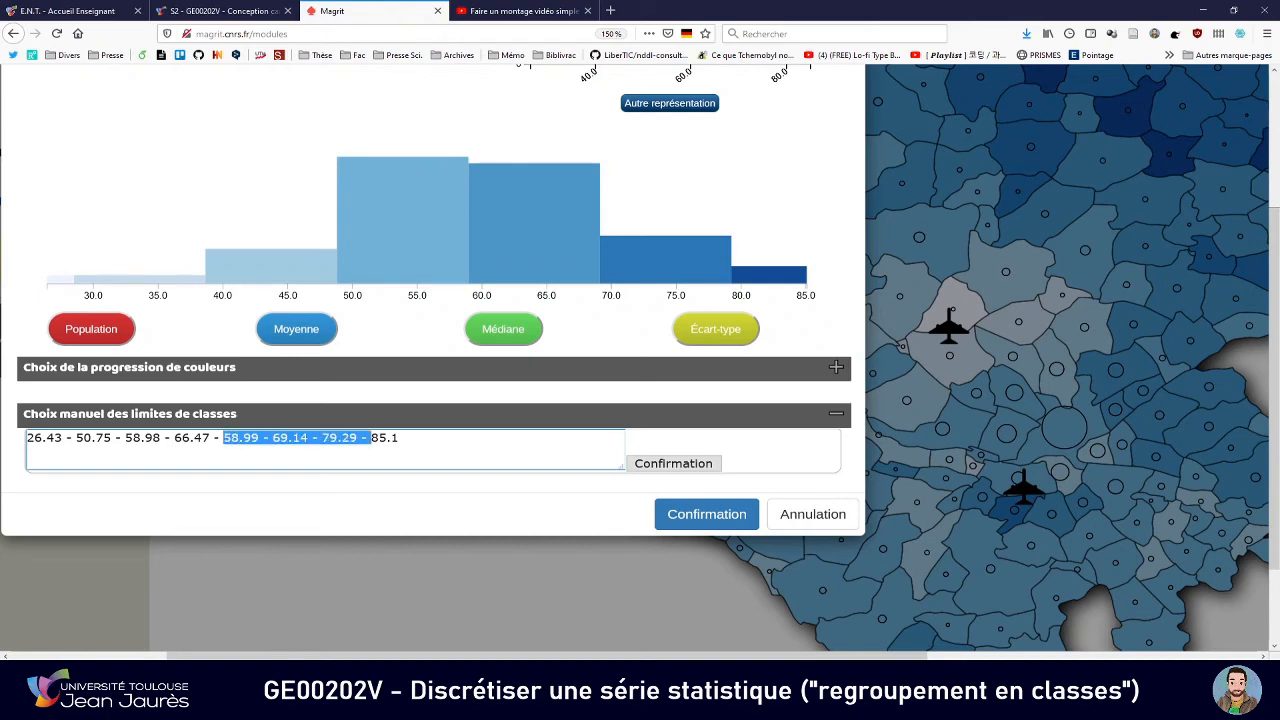
key("BackSpace")
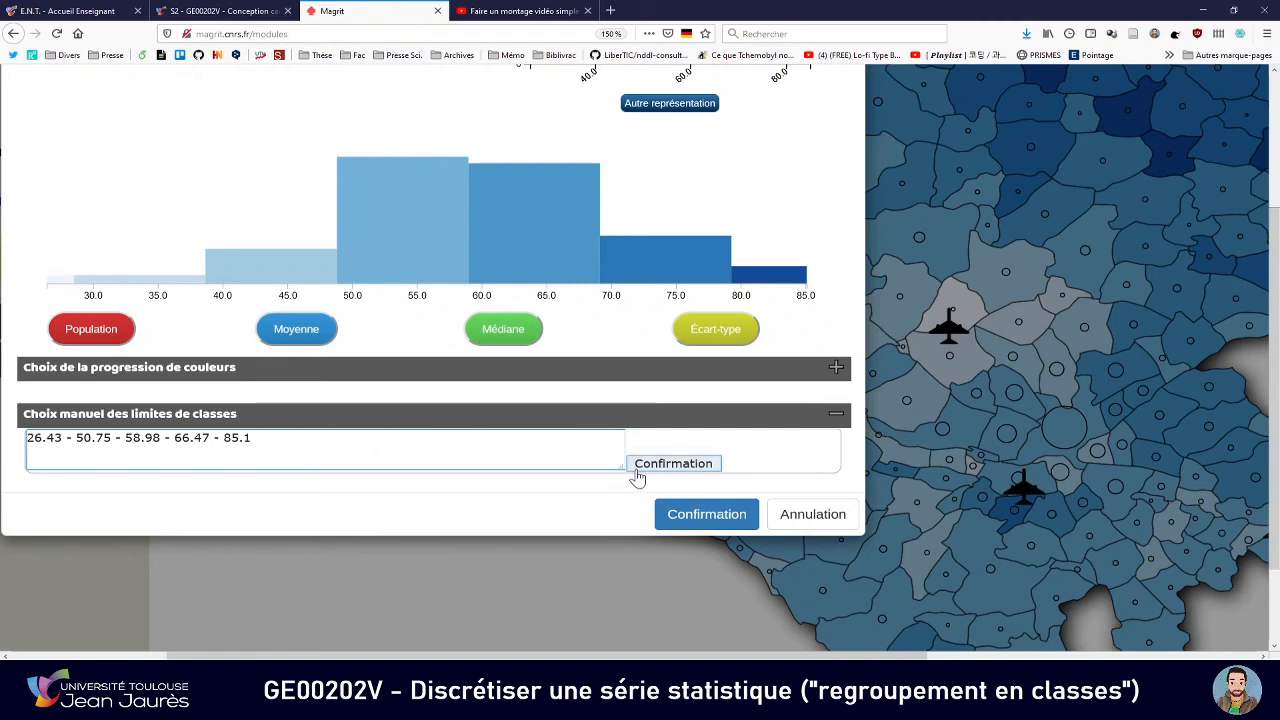
Validate the manual class limits and apply the new discretisation and layer properties to the choropleth map.
left_click(673, 464)
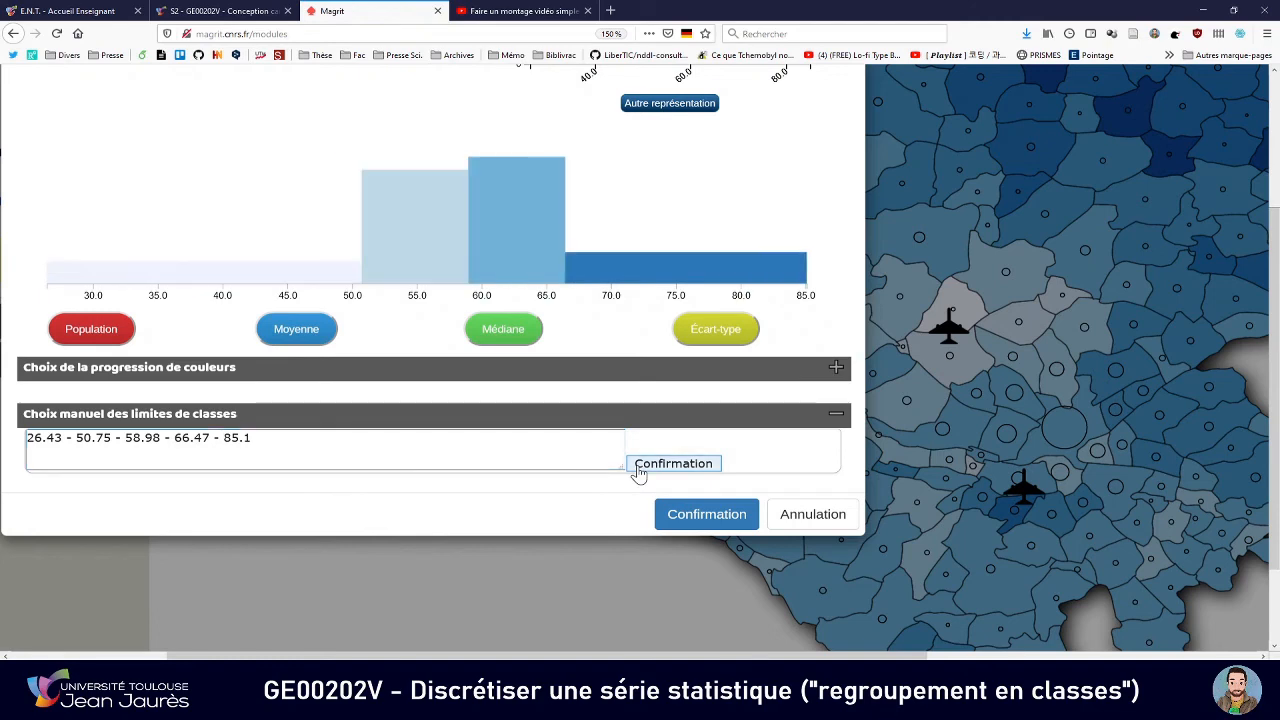
left_click(701, 514)
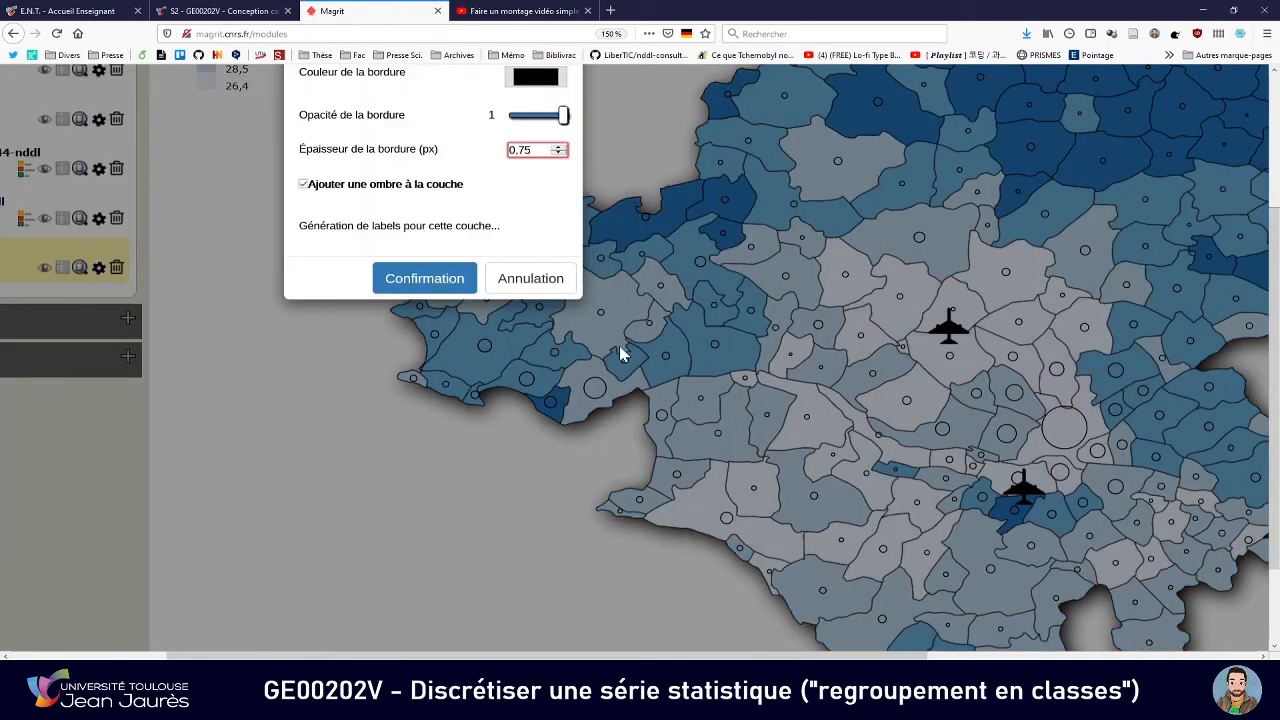
left_click(455, 285)
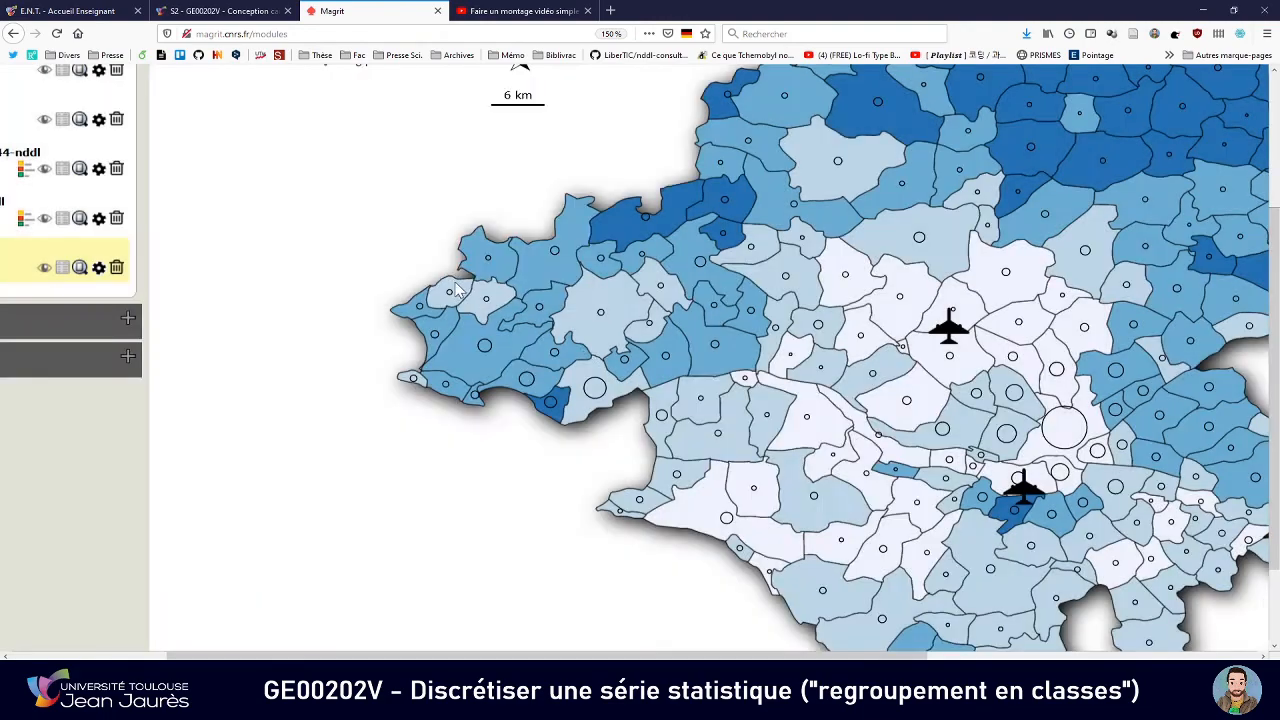
Move the oui_p legend below the oui_v circle legend and slightly adjust the 6 km scale bar under the north arrow.
key("ctrl+minus")
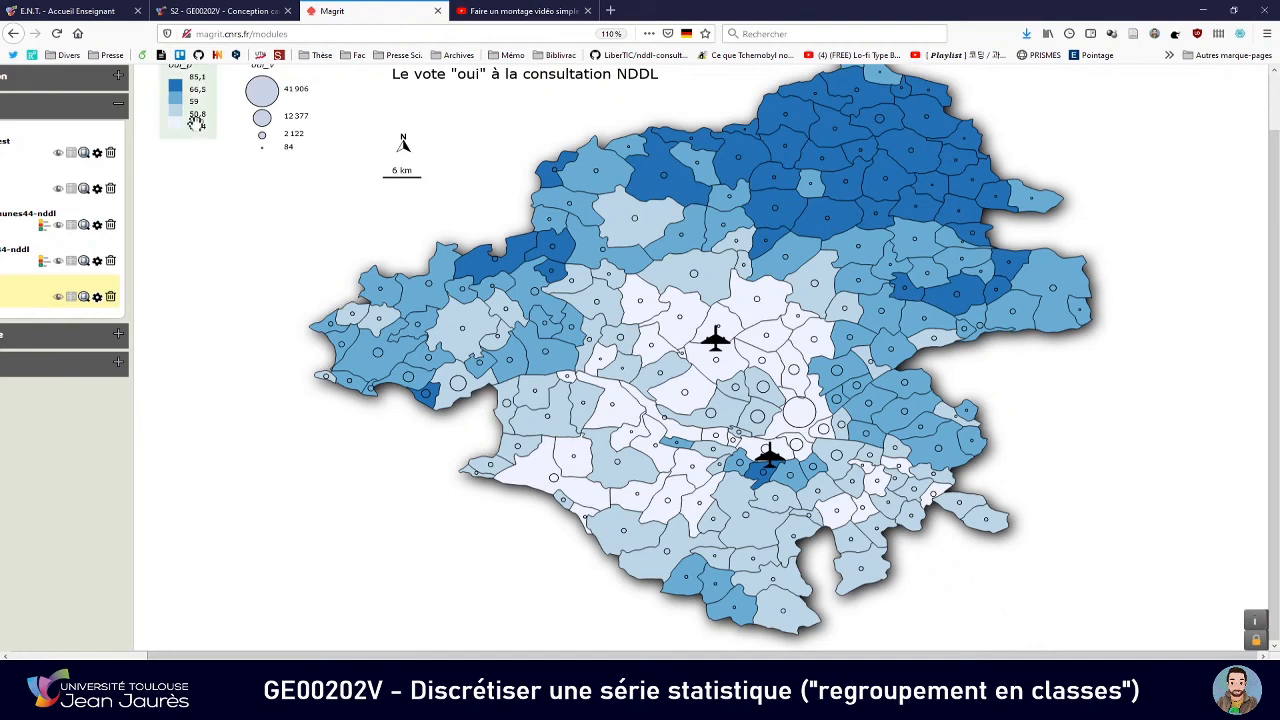
left_click_drag(195, 122, 254, 252)
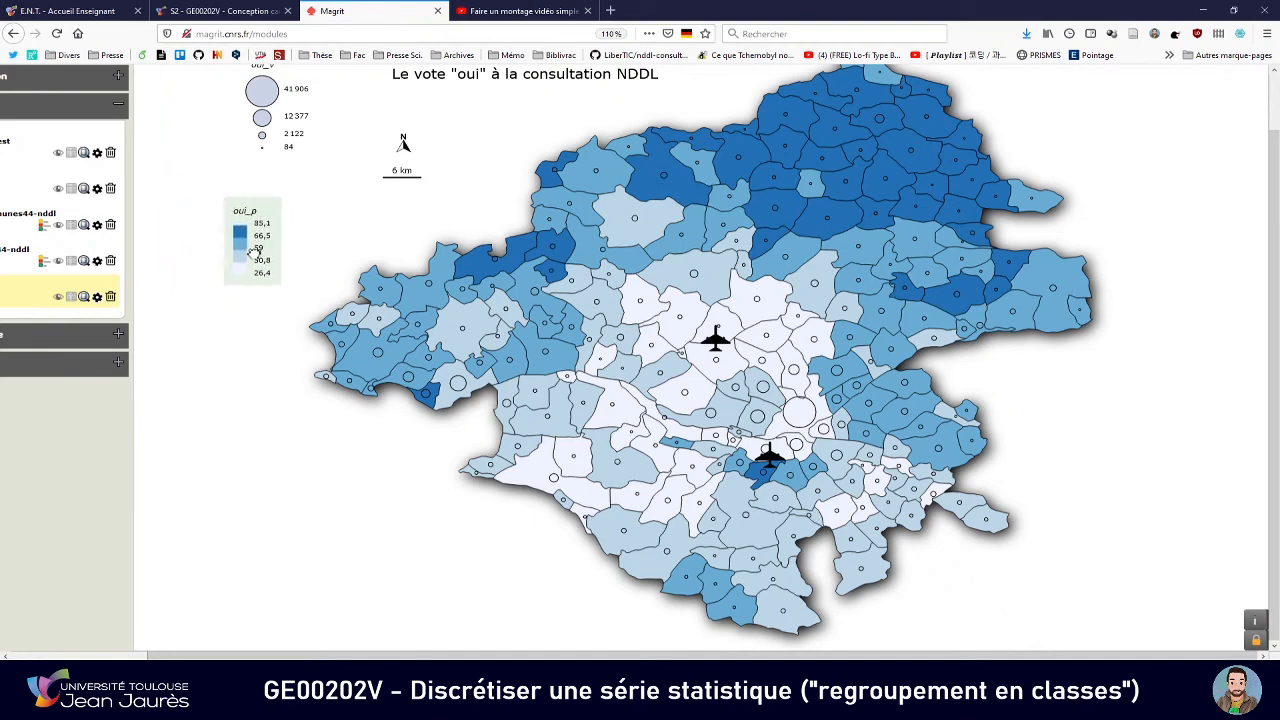
key("ctrl+plus")
key("ctrl+plus")
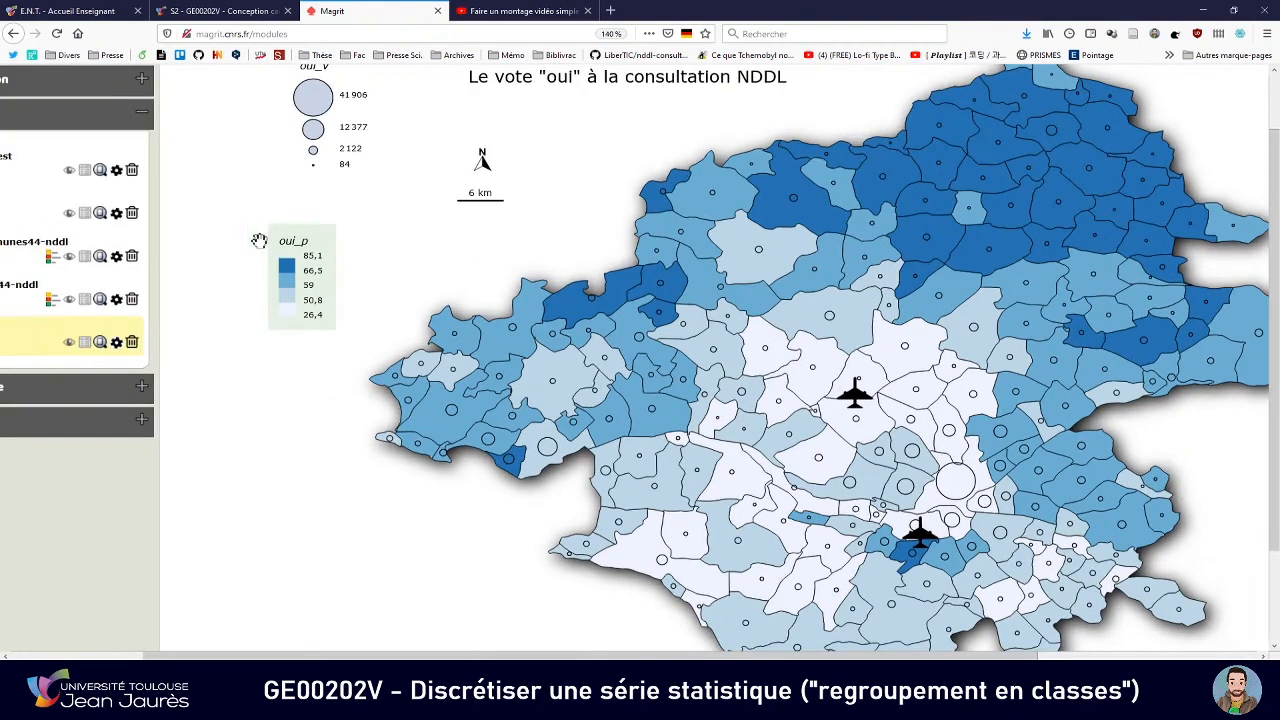
key("ctrl+plus")
key("ctrl+plus")
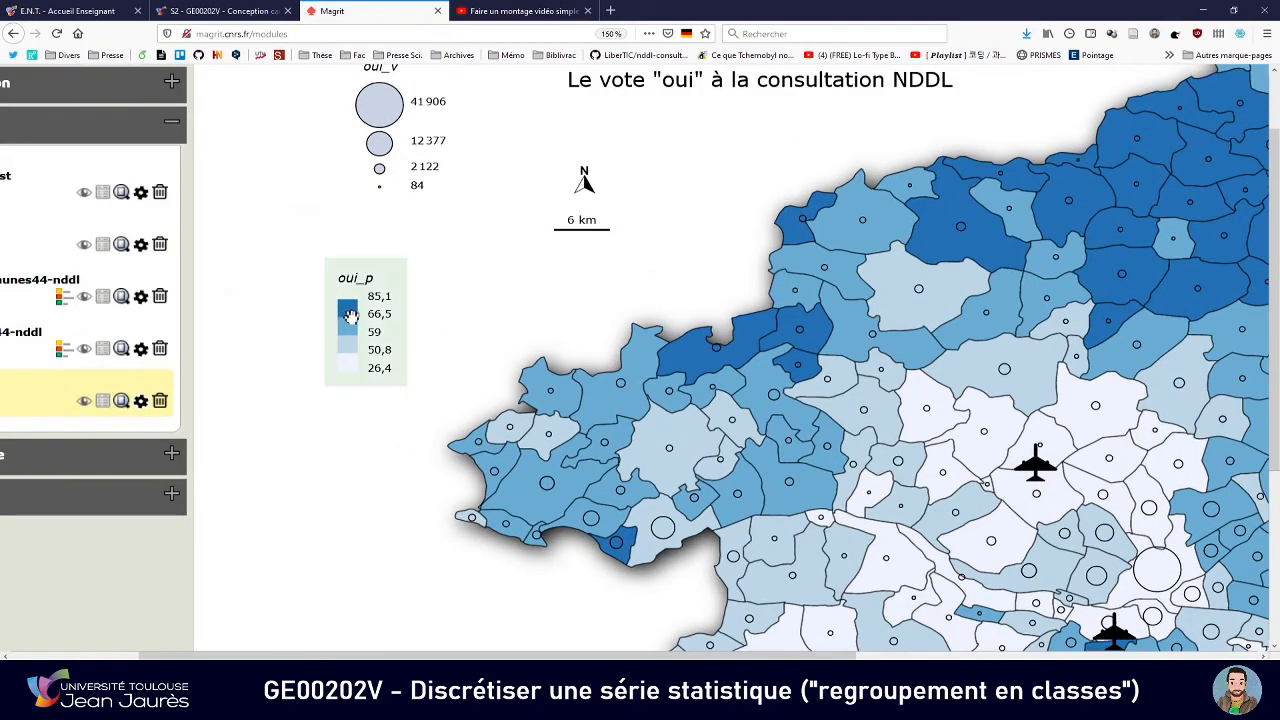
key("ctrl+minus")
key("ctrl+minus")
key("ctrl+minus")
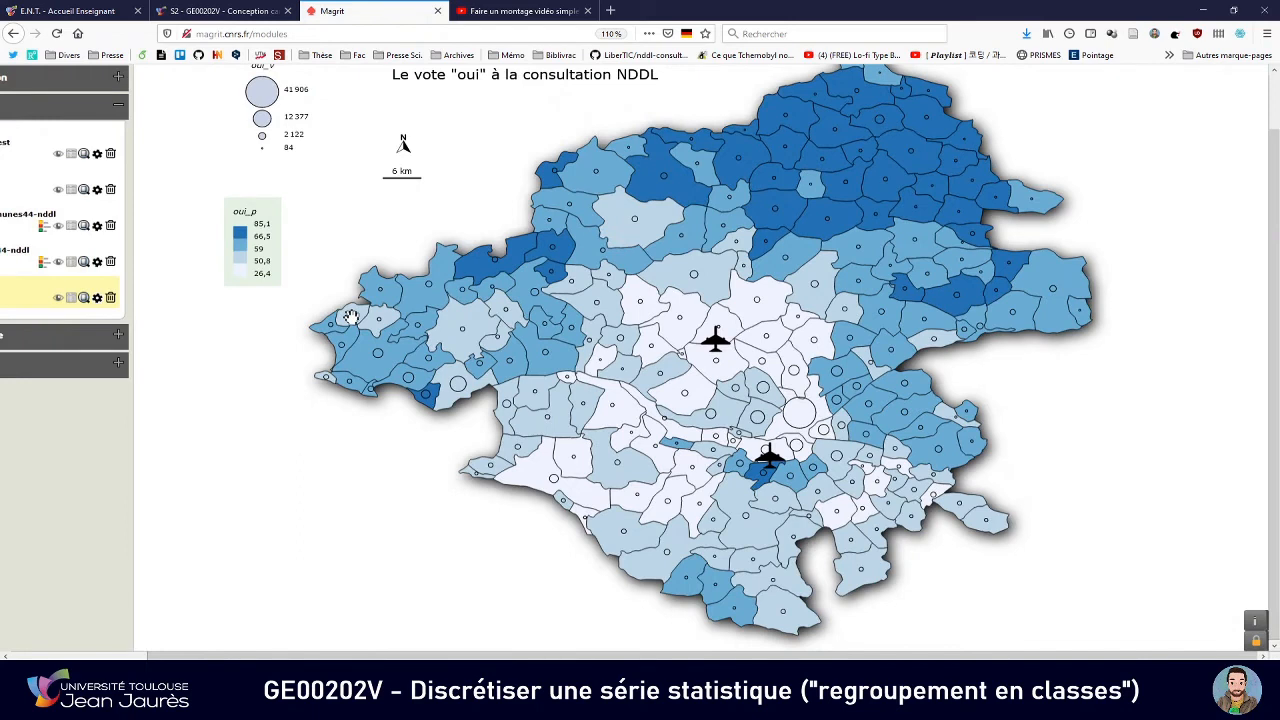
left_click_drag(409, 177, 412, 177)
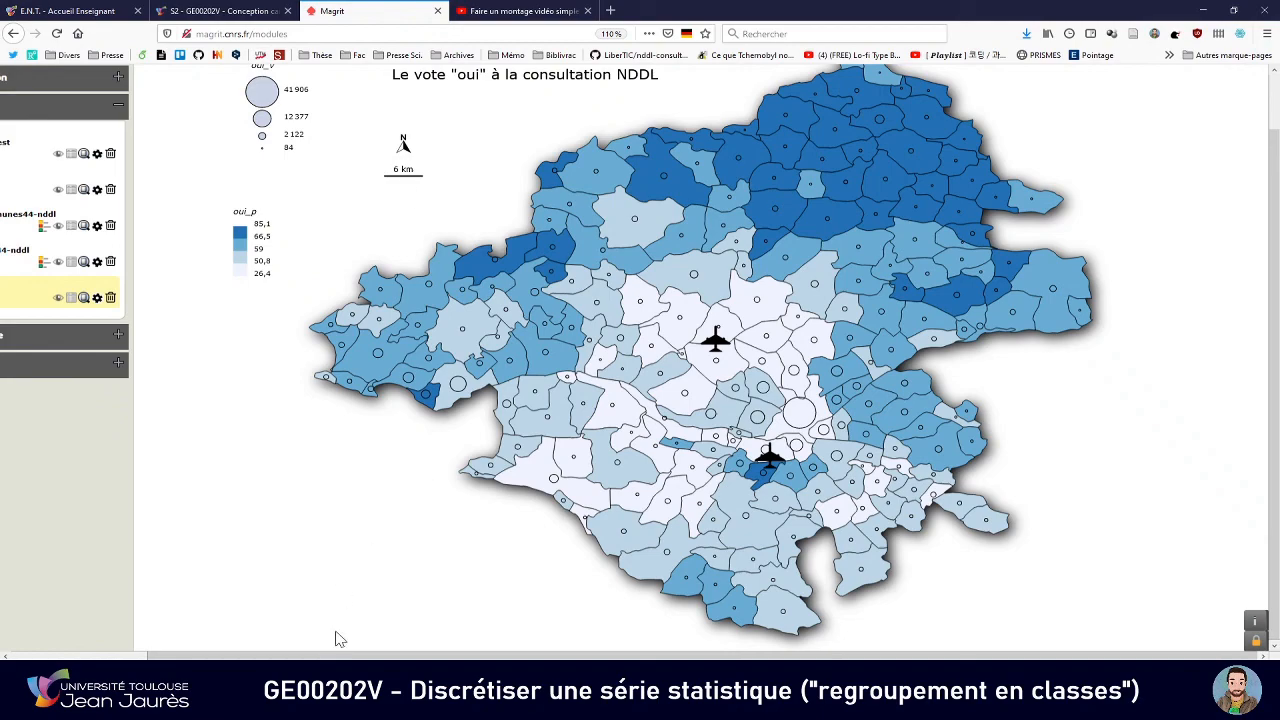
Switch to Excel and review the class tables of all the discretisation methods, from Effectifs Egaux to Méthode Sd.
key("alt+Tab")
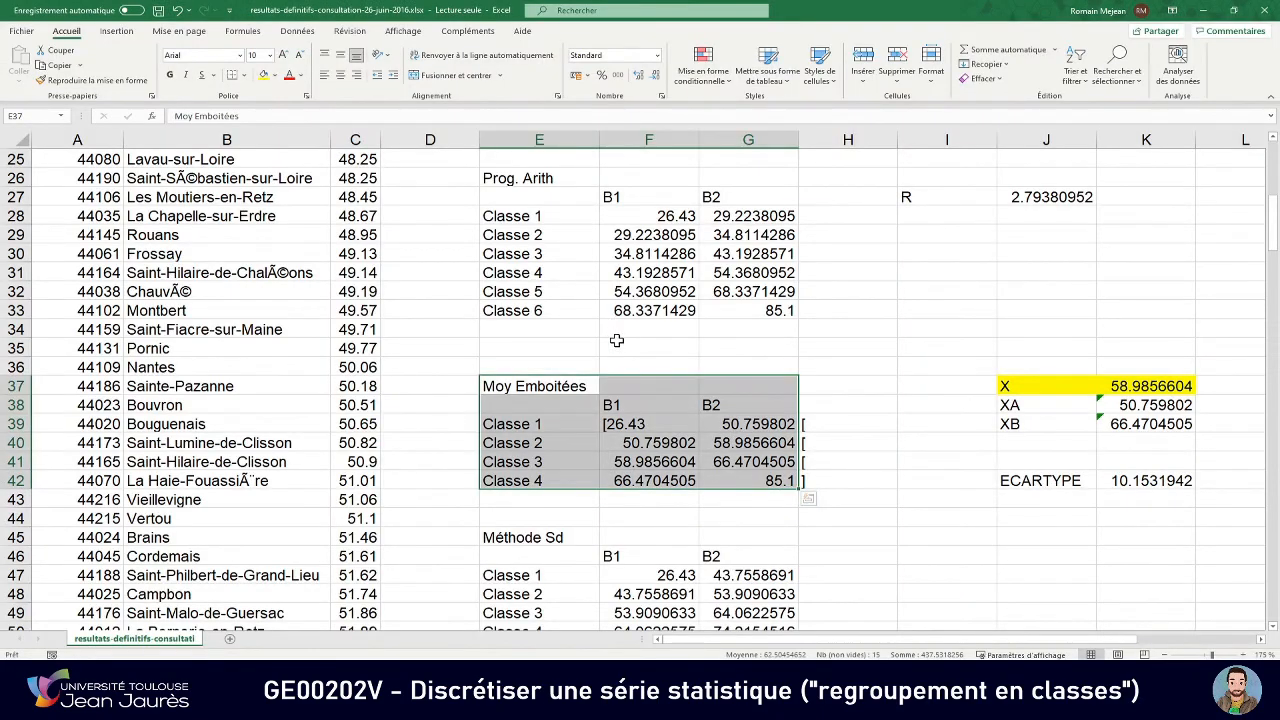
scroll(612, 338, "up", 1)
scroll(617, 341, "down", 3, "ctrl")
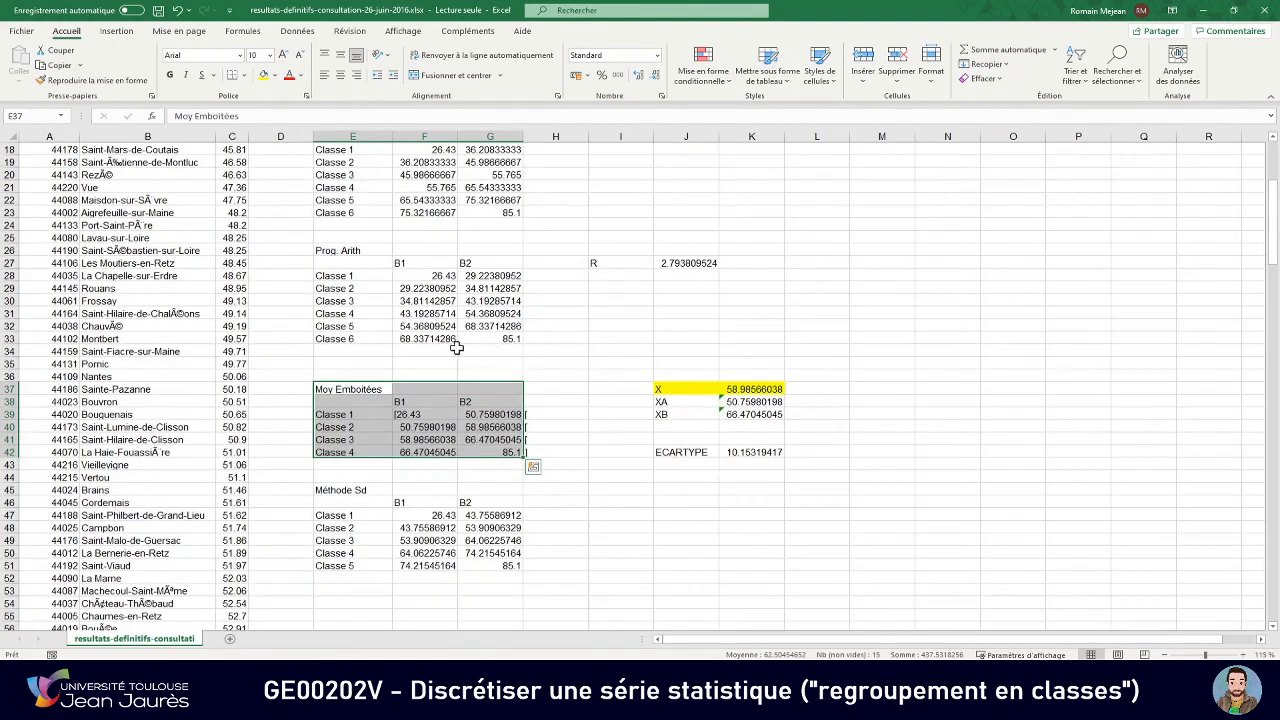
scroll(455, 347, "up", 3)
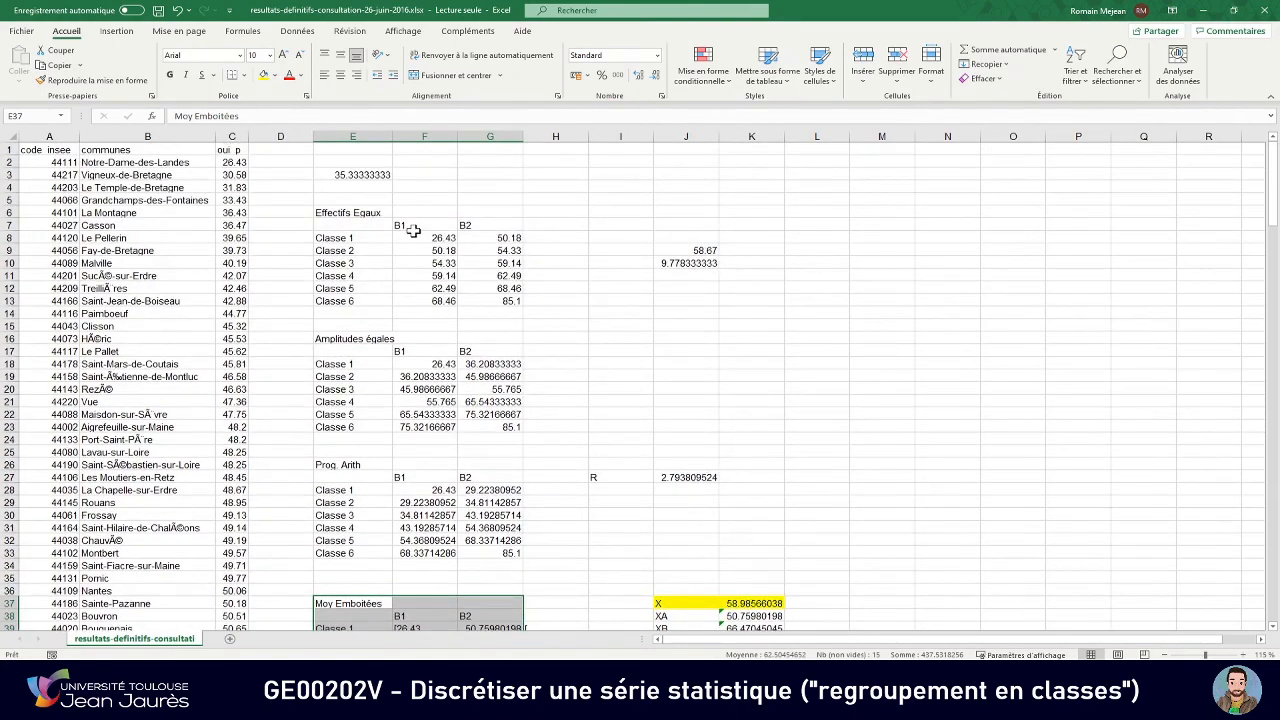
left_click_drag(347, 213, 514, 298)
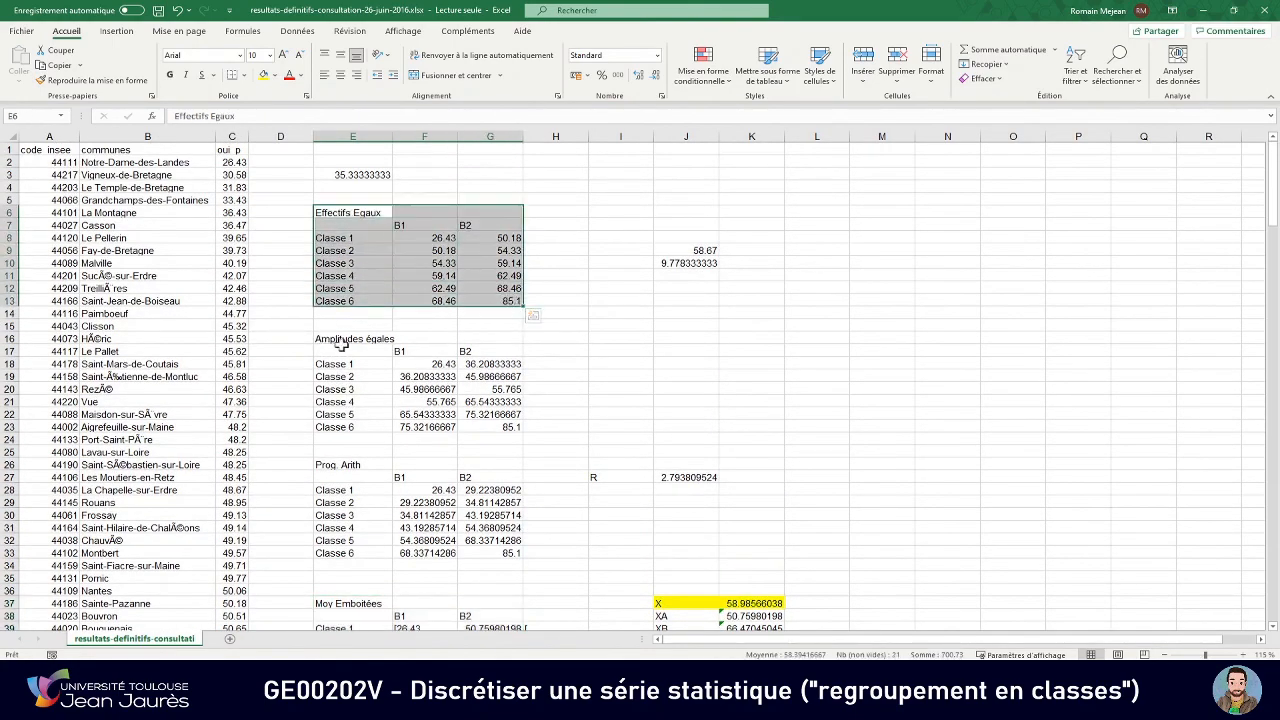
left_click_drag(322, 340, 492, 428)
scroll(493, 415, "down", 4)
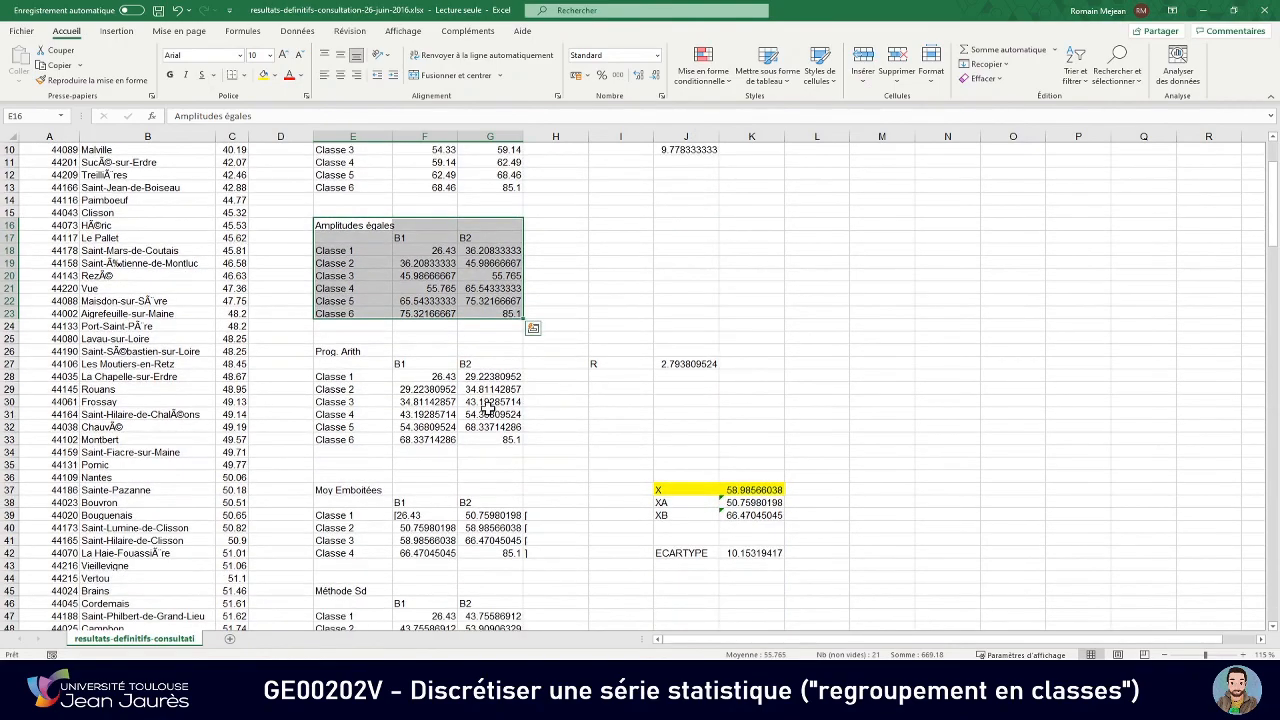
scroll(494, 404, "down", 2)
scroll(493, 403, "down", 1)
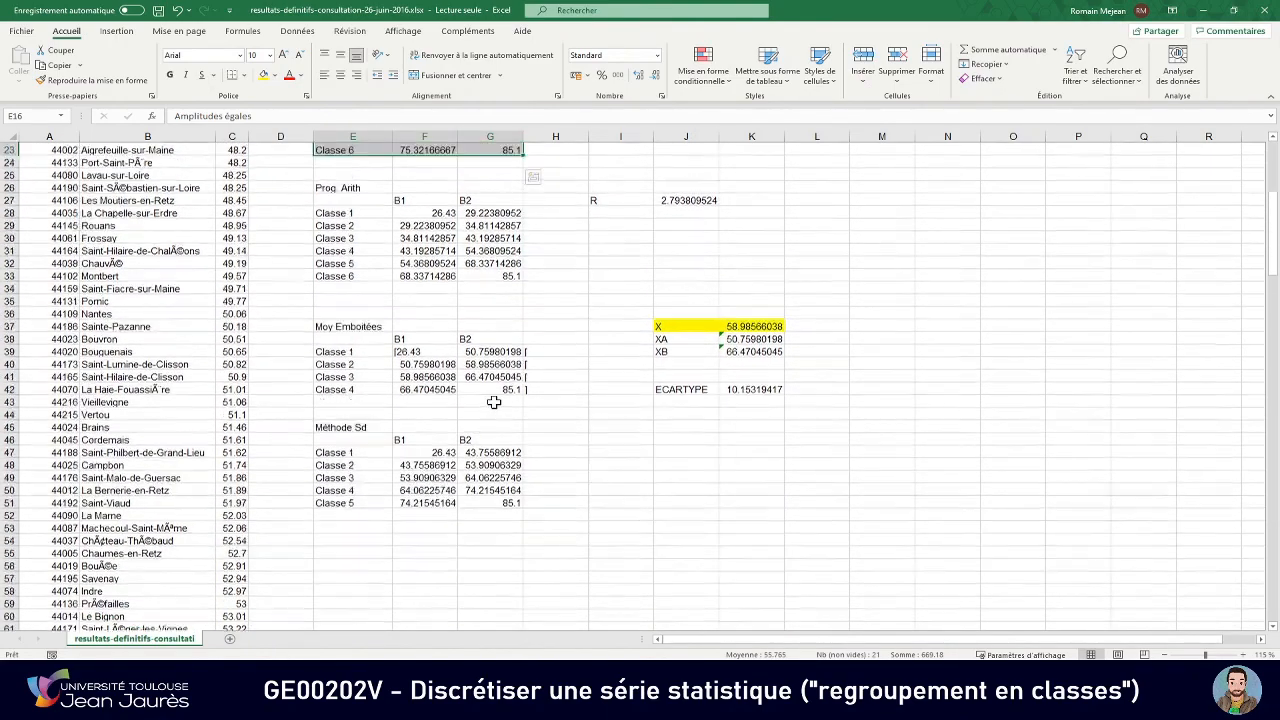
scroll(493, 403, "up", 8)
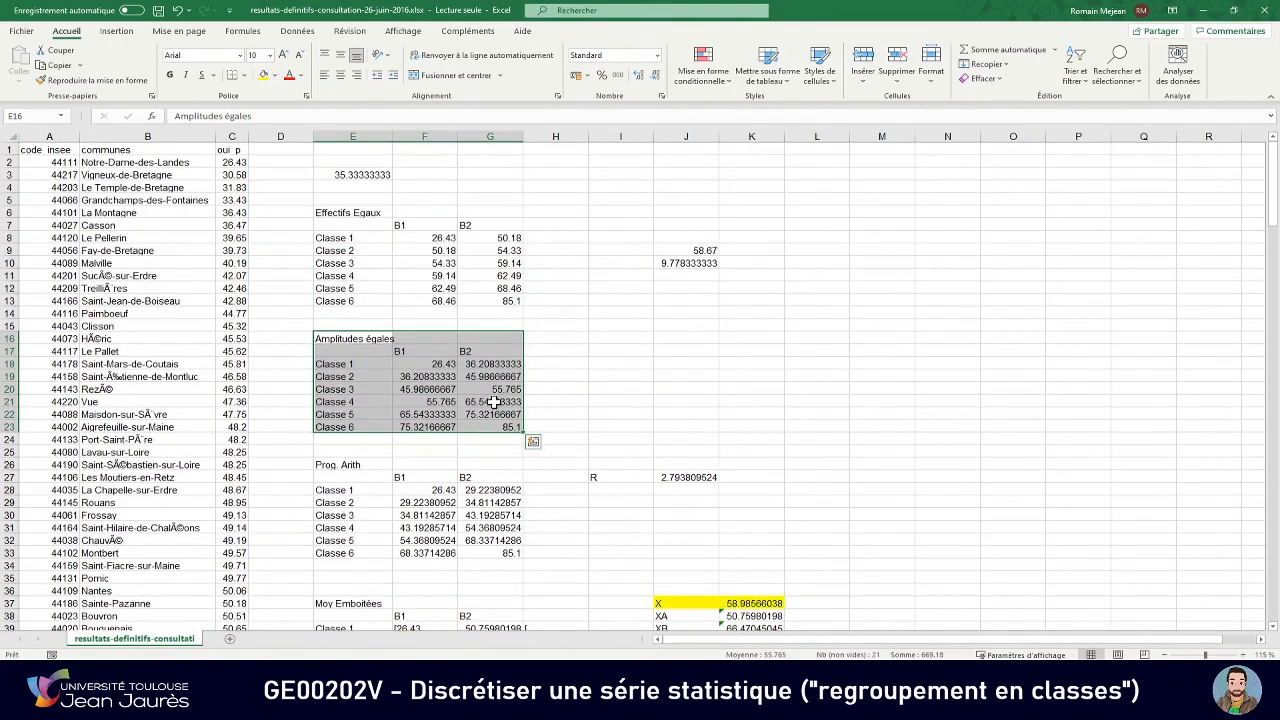